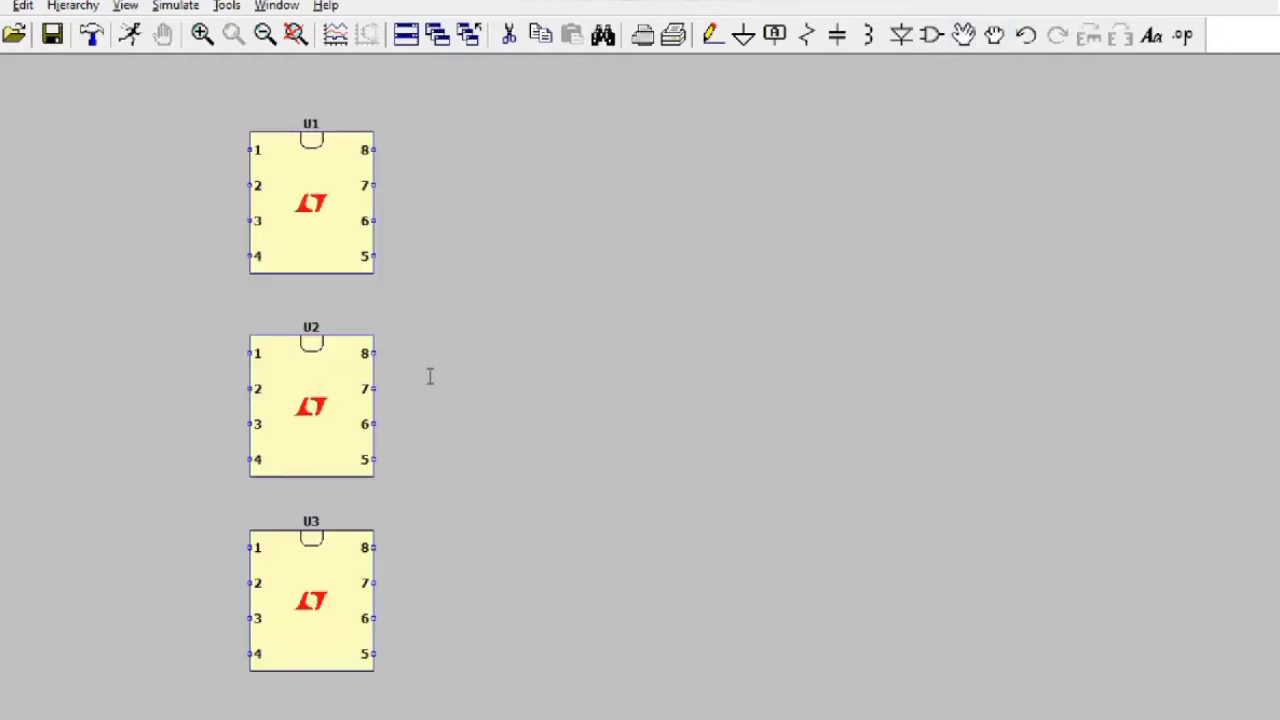
# Step: Choose the LT1057 op-amp from the component library
pyautogui.click(928, 36)
pyautogui.write('LT1057')
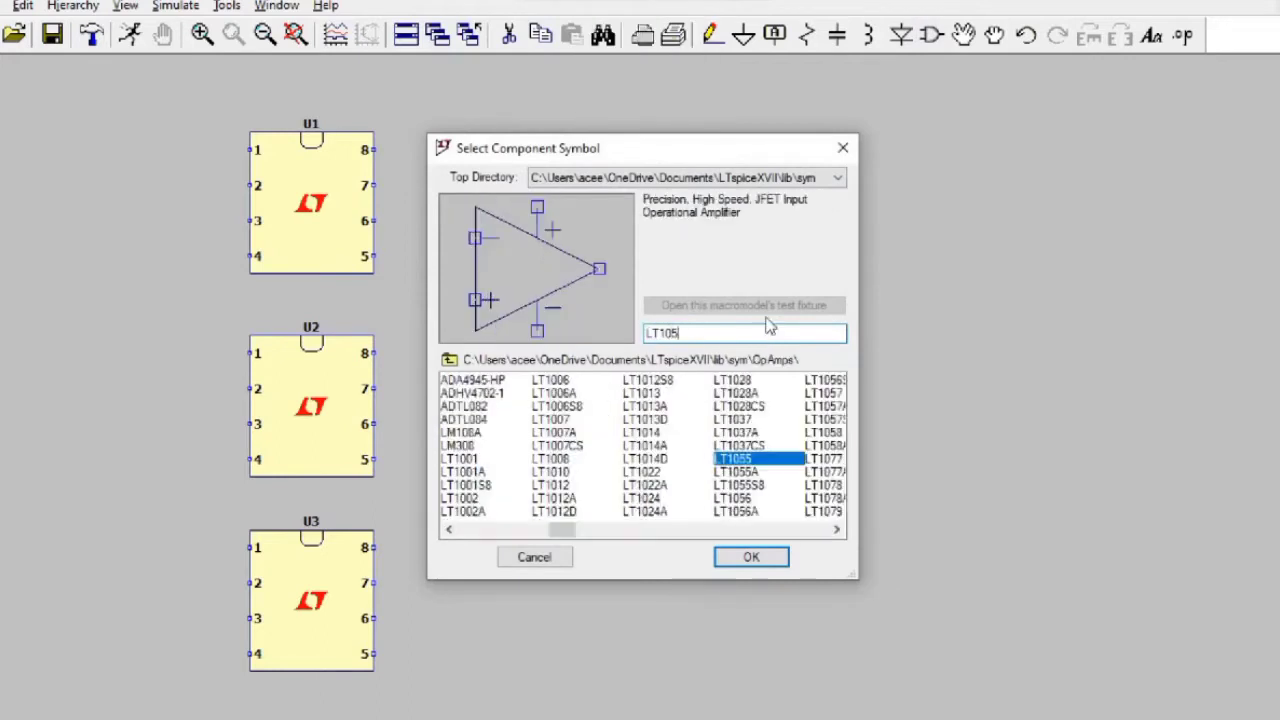
pyautogui.click(751, 557)
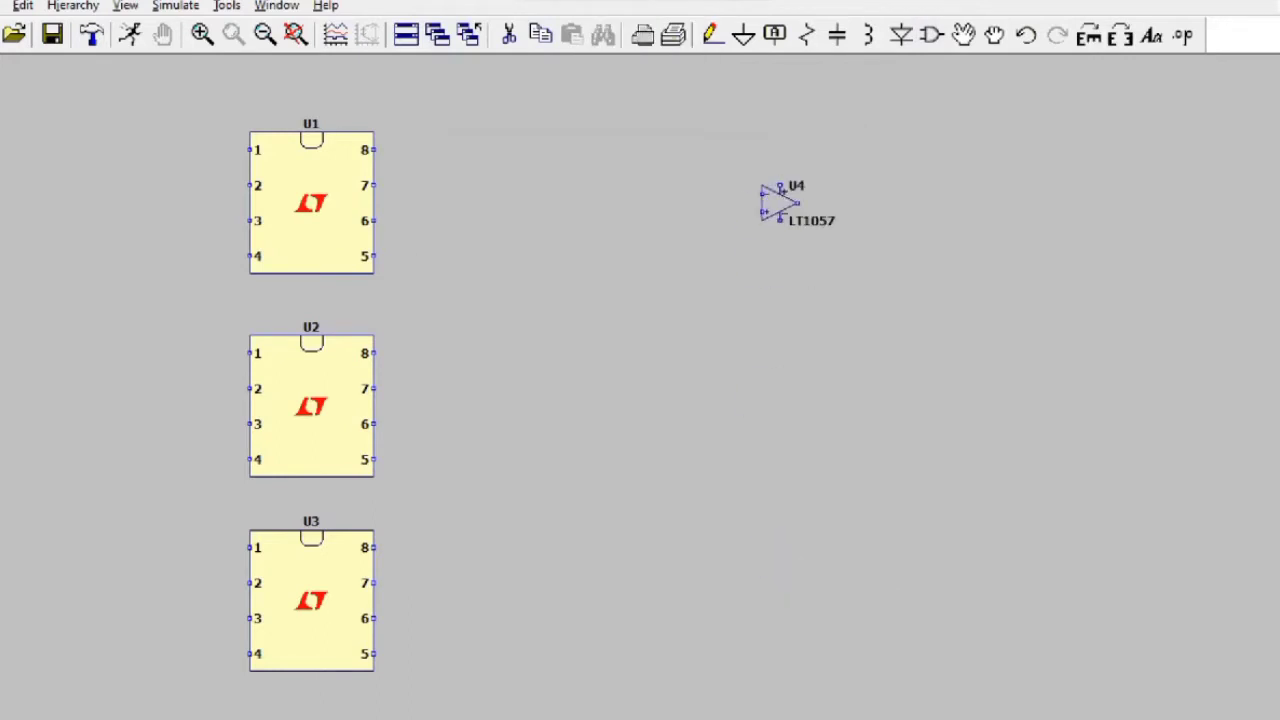
# Step: Place six LT1057 op-amps U4–U9 in two columns of three right of the chips
pyautogui.click(815, 203)
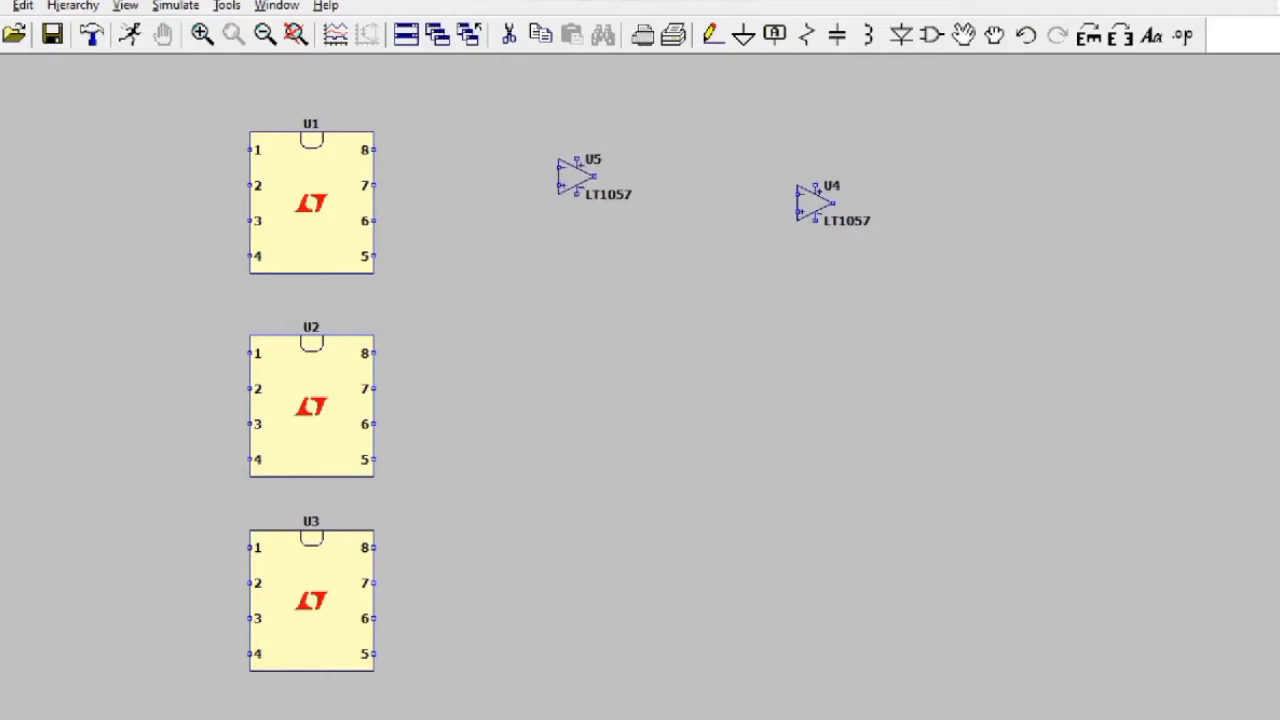
pyautogui.click(585, 203)
pyautogui.click(815, 388)
pyautogui.click(585, 388)
pyautogui.click(822, 573)
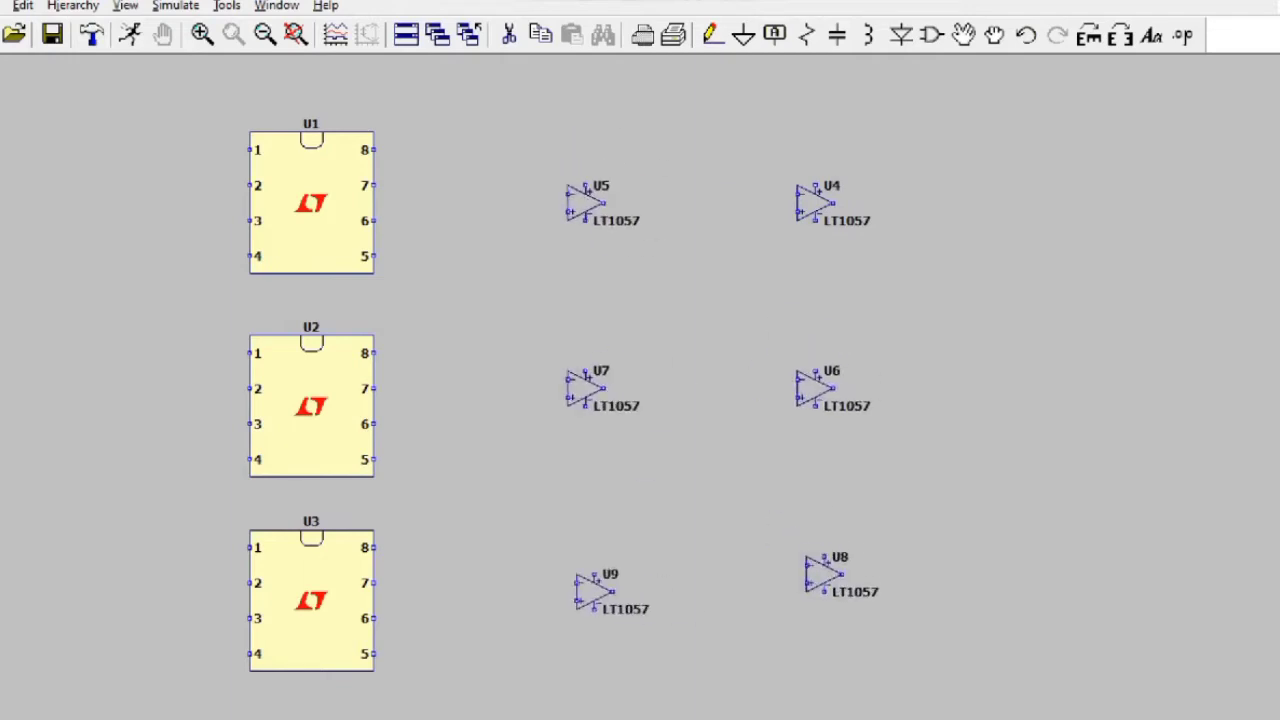
pyautogui.click(583, 583)
pyautogui.press('Escape')
pyautogui.click(743, 35)
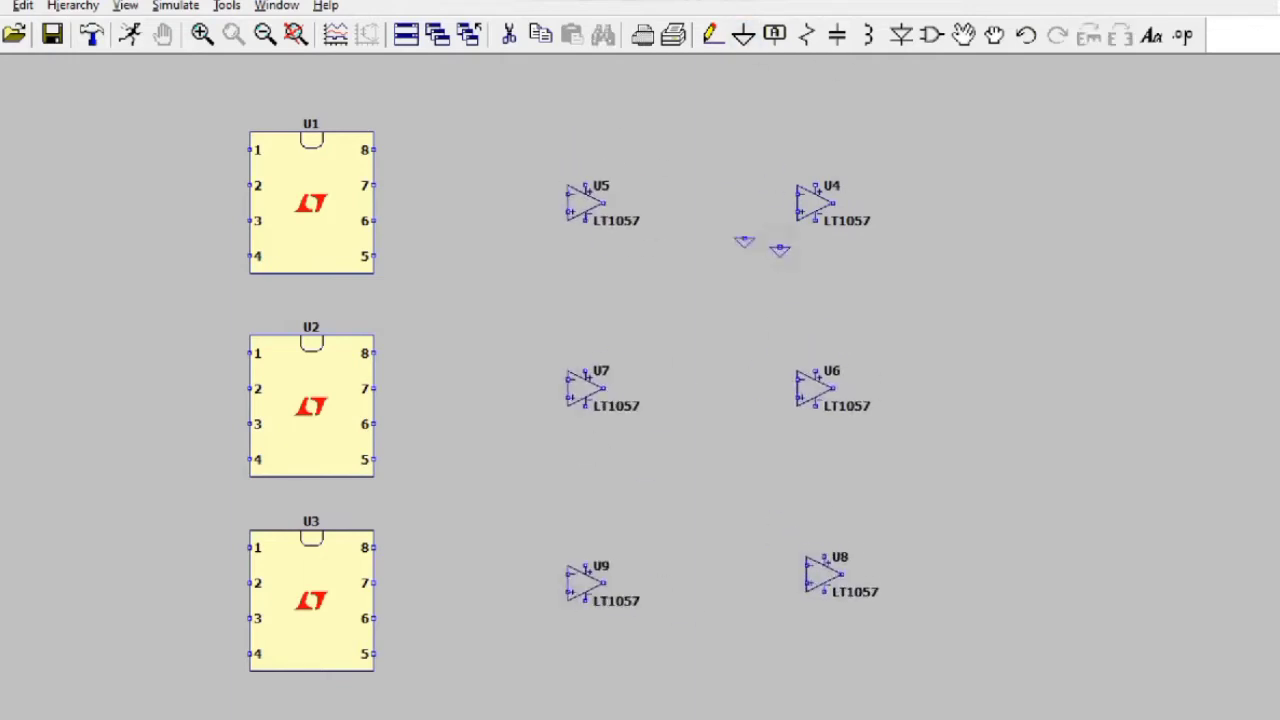
# Step: Place ground symbols below op-amps U6, U9 and U8
pyautogui.click(780, 423)
pyautogui.click(531, 617)
pyautogui.click(797, 627)
pyautogui.press('Escape')
# Step: Wire the non-inverting input of each op-amp U4–U9 to its ground
pyautogui.click(712, 35)
pyautogui.click(540, 238)
pyautogui.click(566, 212)
pyautogui.click(780, 245)
pyautogui.click(797, 212)
pyautogui.click(531, 421)
pyautogui.click(566, 398)
pyautogui.click(780, 423)
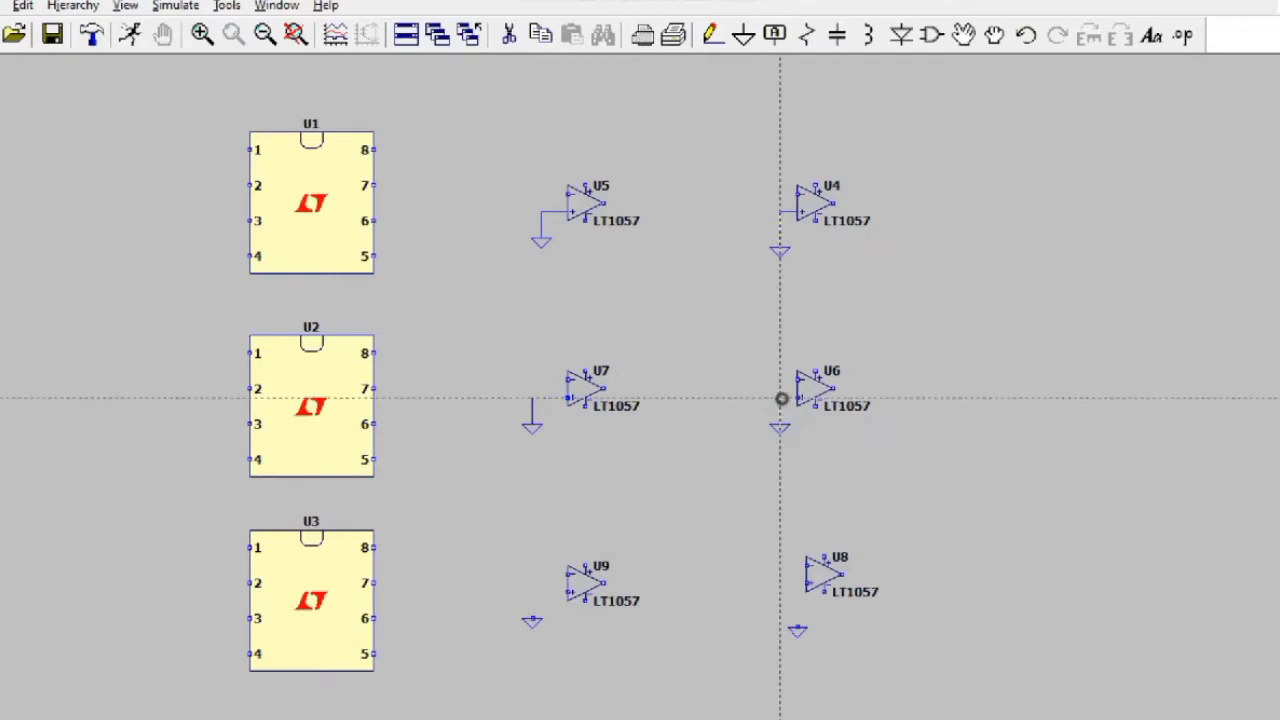
pyautogui.click(797, 398)
pyautogui.click(531, 617)
pyautogui.click(566, 592)
pyautogui.click(797, 627)
pyautogui.click(805, 583)
# Step: Ground U1 pins 2 and 4 and U3 pin 6 with ground symbols and wires
pyautogui.press('g')
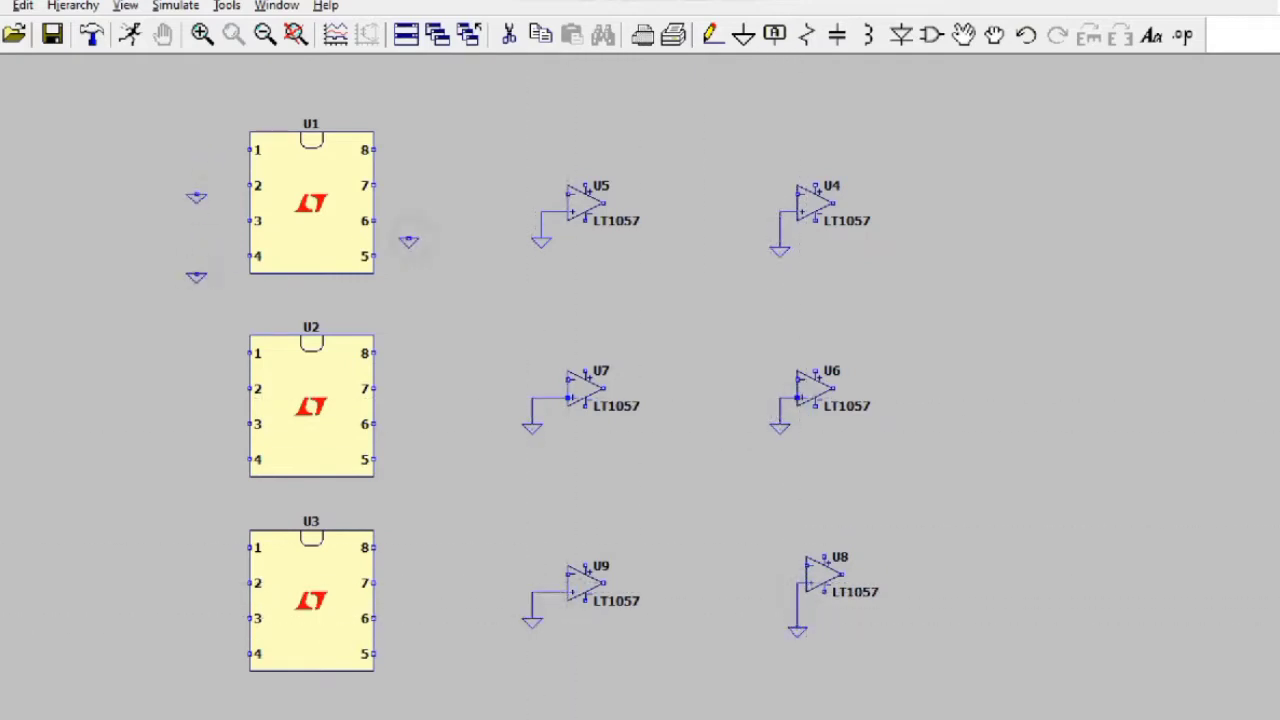
pyautogui.click(408, 638)
pyautogui.click(712, 35)
pyautogui.click(196, 185)
pyautogui.click(250, 185)
pyautogui.click(196, 270)
pyautogui.click(250, 256)
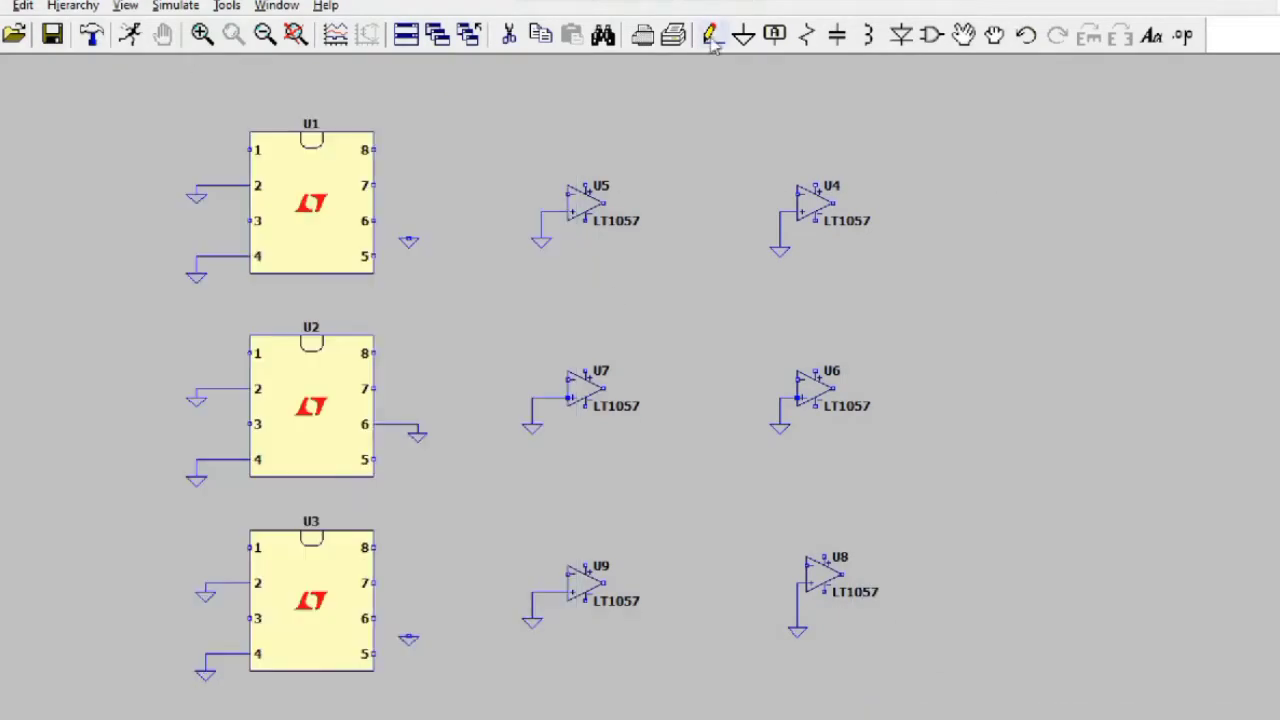
pyautogui.click(712, 35)
pyautogui.click(374, 618)
pyautogui.click(410, 632)
# Step: Place capacitors C1 above U5 and C2 above U7
pyautogui.click(837, 35)
pyautogui.click(594, 140)
pyautogui.click(594, 326)
# Step: Place capacitor C3 above U9 and resistors R1–R6 around U4, U5 and U6
pyautogui.click(594, 520)
pyautogui.click(806, 35)
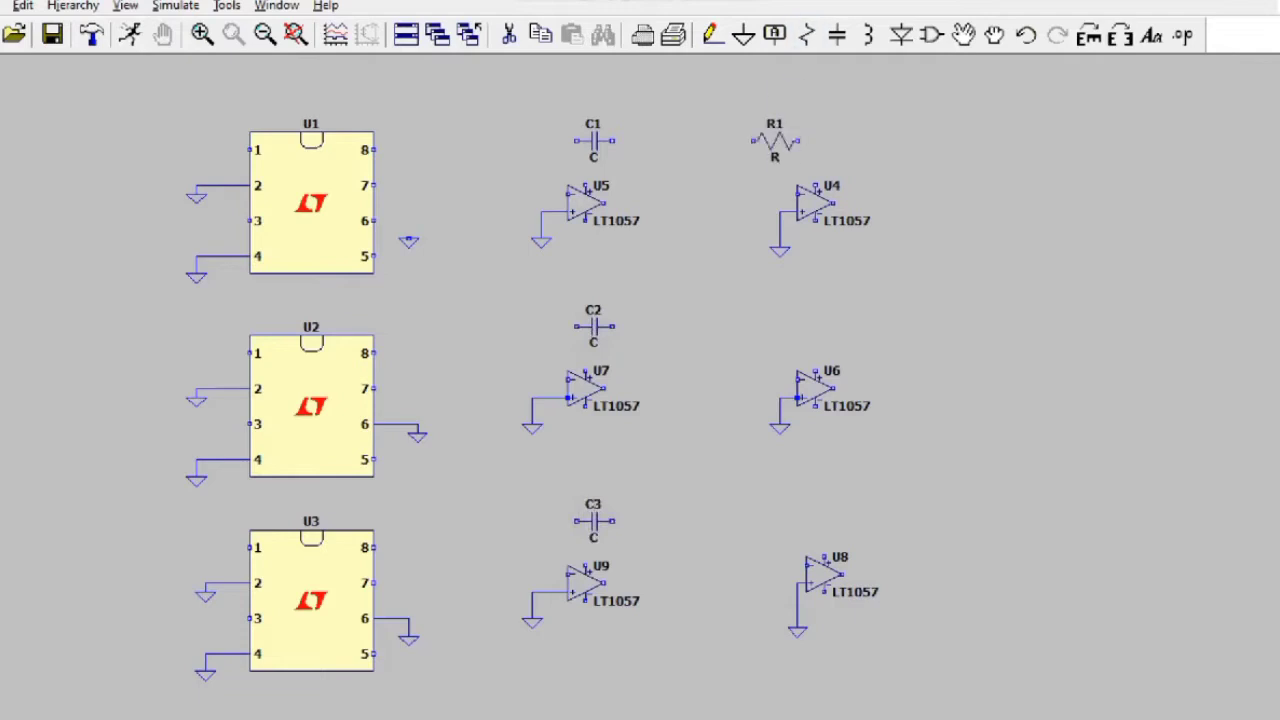
pyautogui.click(837, 150)
pyautogui.click(722, 195)
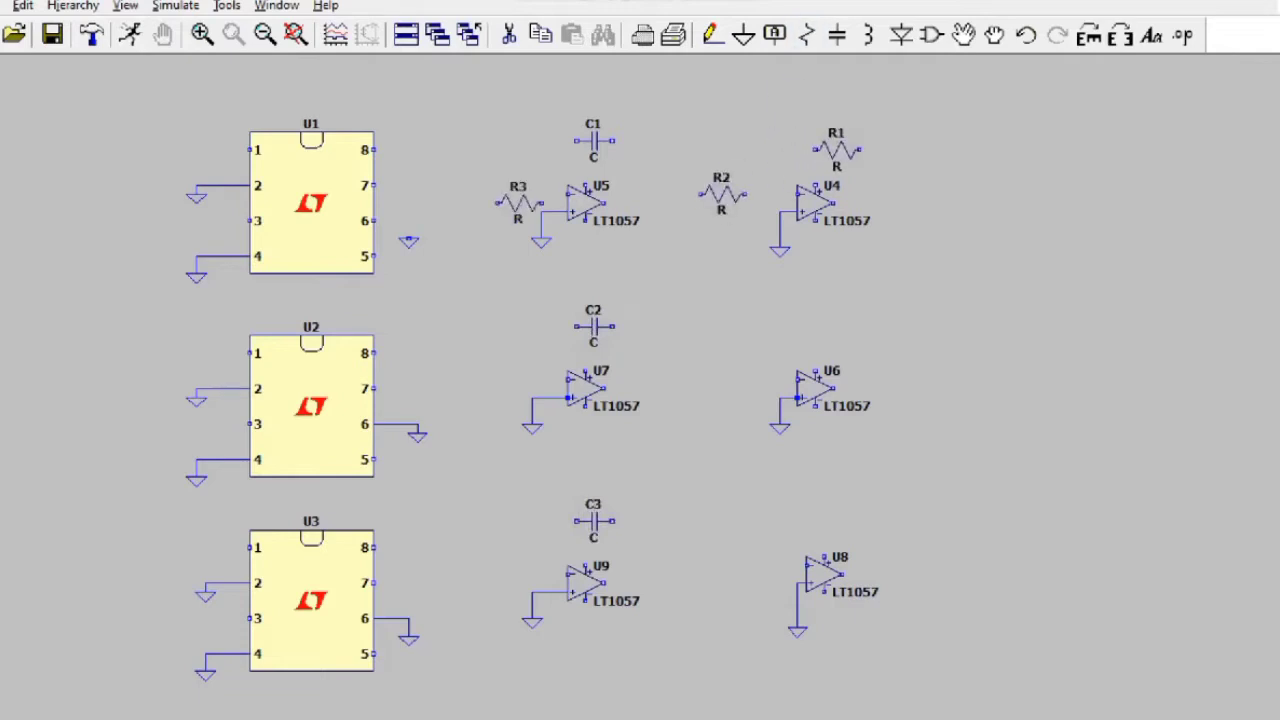
pyautogui.click(492, 168)
pyautogui.click(492, 221)
pyautogui.click(828, 326)
pyautogui.click(712, 379)
# Step: Place resistors R7–R13 around U7, U8 and U9
pyautogui.click(492, 344)
pyautogui.click(492, 397)
pyautogui.click(492, 450)
pyautogui.click(820, 512)
pyautogui.click(740, 566)
pyautogui.click(484, 548)
pyautogui.click(484, 609)
pyautogui.press('Escape')
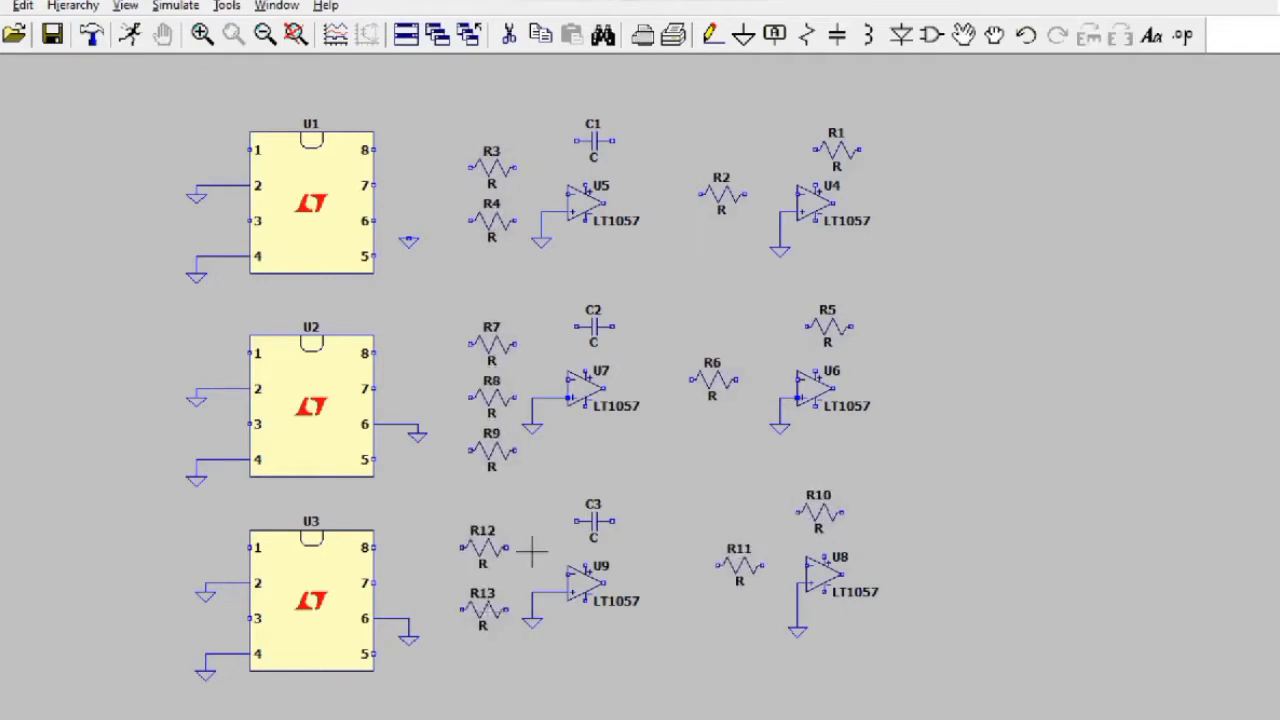
# Step: Wire R3 and R4 into U5's inverting input with C1 as its feedback capacitor
pyautogui.click(713, 35)
pyautogui.click(516, 167)
pyautogui.click(533, 192)
pyautogui.click(569, 192)
pyautogui.click(516, 219)
pyautogui.click(530, 195)
pyautogui.click(550, 195)
pyautogui.click(573, 141)
pyautogui.click(605, 203)
pyautogui.click(648, 203)
pyautogui.click(648, 141)
# Step: Connect U5's output through R2 to U4's input, with R1 as U4's feedback resistor
pyautogui.click(648, 195)
pyautogui.click(697, 195)
pyautogui.click(745, 195)
pyautogui.click(797, 195)
pyautogui.click(762, 195)
pyautogui.click(895, 150)
pyautogui.click(835, 203)
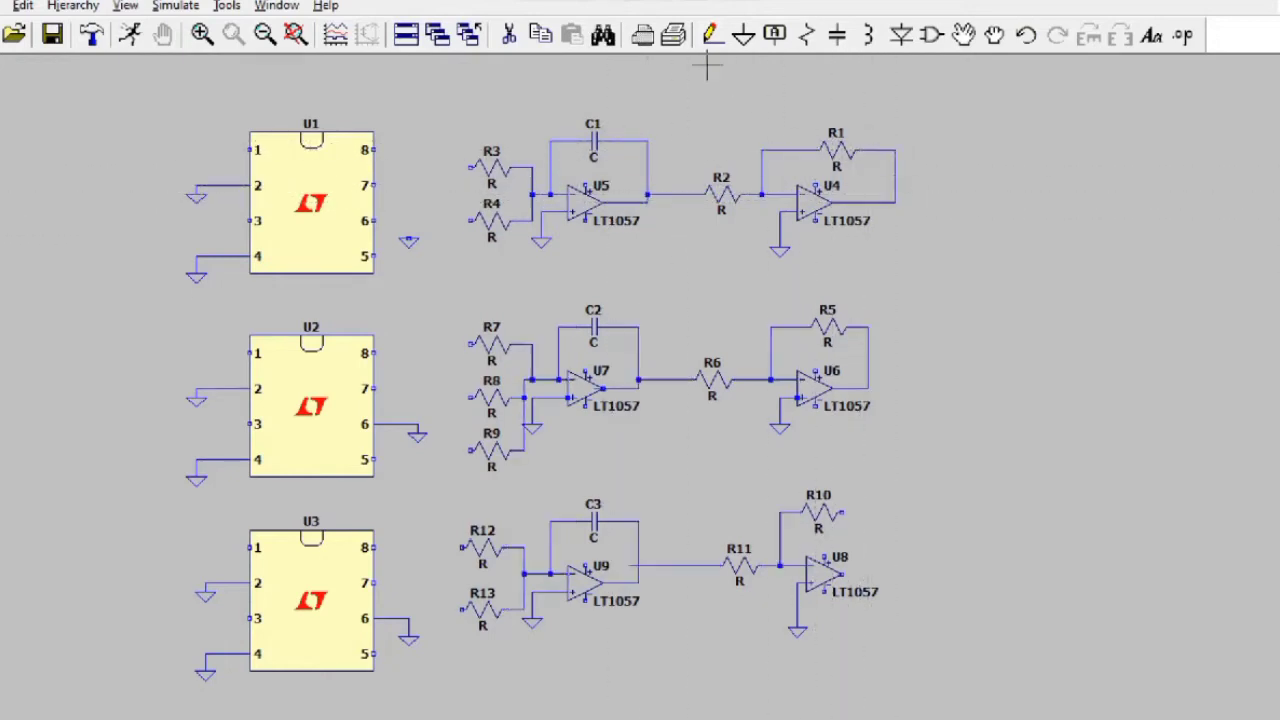
# Step: Wire R10 as the feedback resistor from U8's input to its output
pyautogui.click(845, 512)
pyautogui.click(895, 512)
pyautogui.click(895, 574)
pyautogui.click(845, 574)
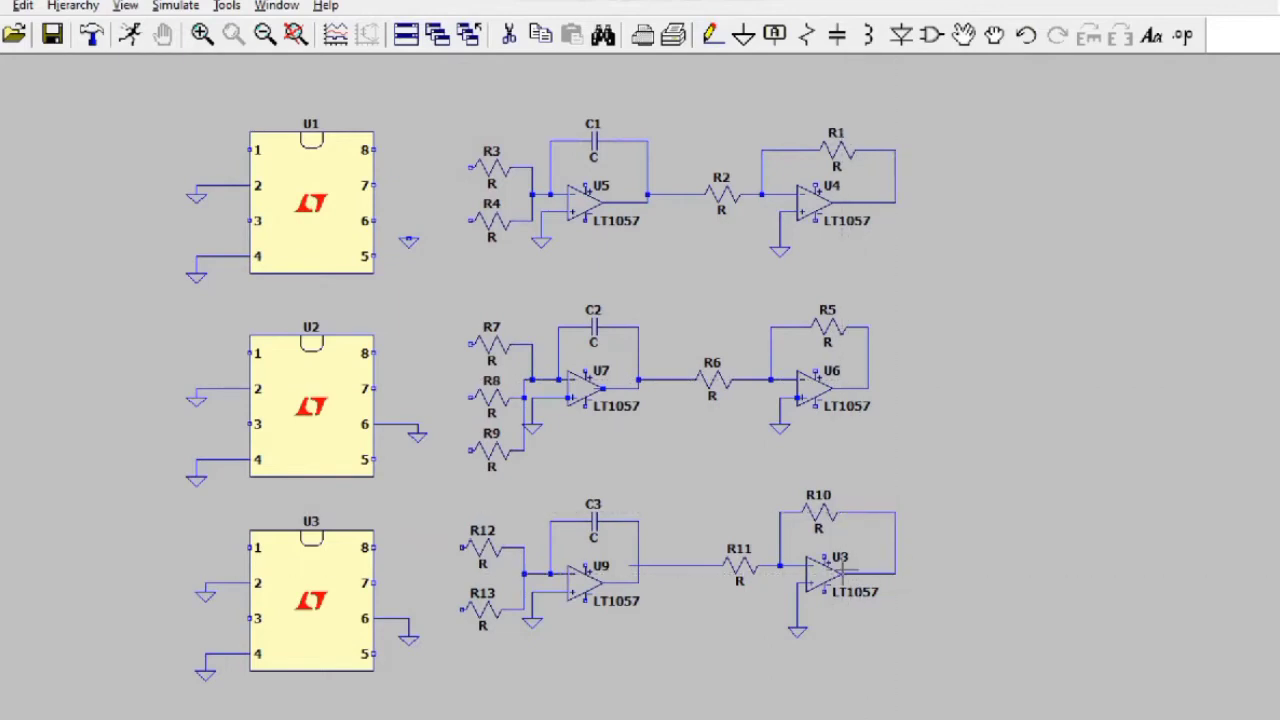
pyautogui.click(932, 35)
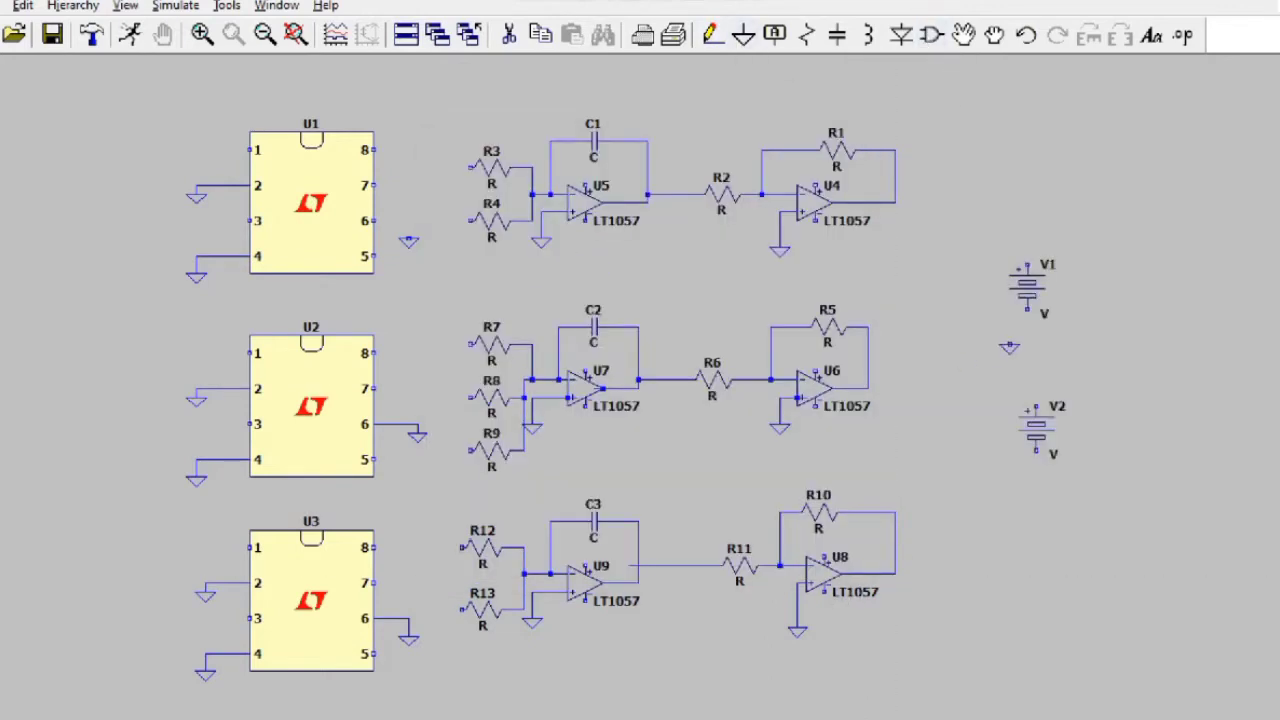
# Step: Ground V2 and wire the bottom terminals of V1 and V2 to ground
pyautogui.click(1036, 484)
pyautogui.click(712, 35)
pyautogui.click(1027, 300)
pyautogui.click(1027, 347)
pyautogui.click(1036, 450)
pyautogui.click(1036, 486)
# Step: Place a net label above V2 and rename it from 15 to -15
pyautogui.press('Escape')
pyautogui.moveTo(923, 714)
pyautogui.click(877, 680)
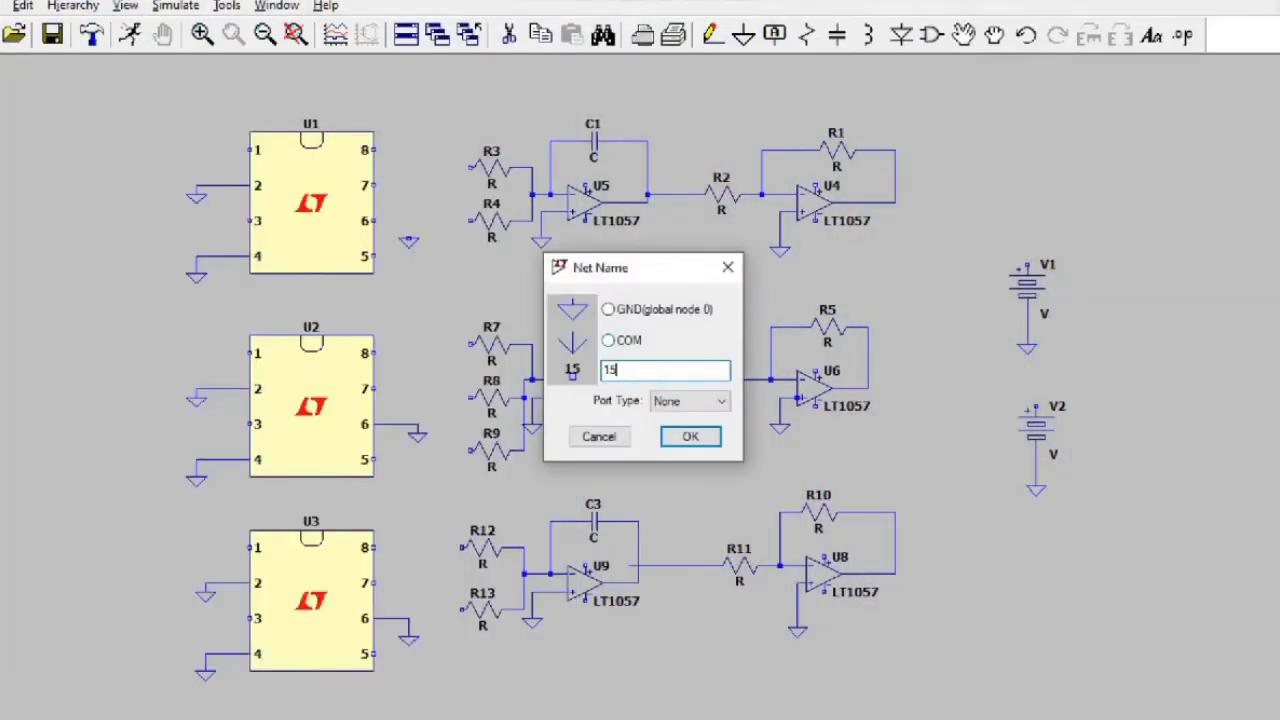
pyautogui.click(690, 437)
pyautogui.click(1035, 381)
pyautogui.rightClick(1020, 383)
pyautogui.press('Return')
# Step: Wire V1's top to the 15 label and V2's top to the -15 label
pyautogui.click(712, 35)
pyautogui.click(1027, 239)
pyautogui.click(1027, 265)
pyautogui.click(1036, 389)
pyautogui.click(1036, 407)
# Step: Place a +15 net label beside U5 and prepare a -15 label
pyautogui.click(773, 35)
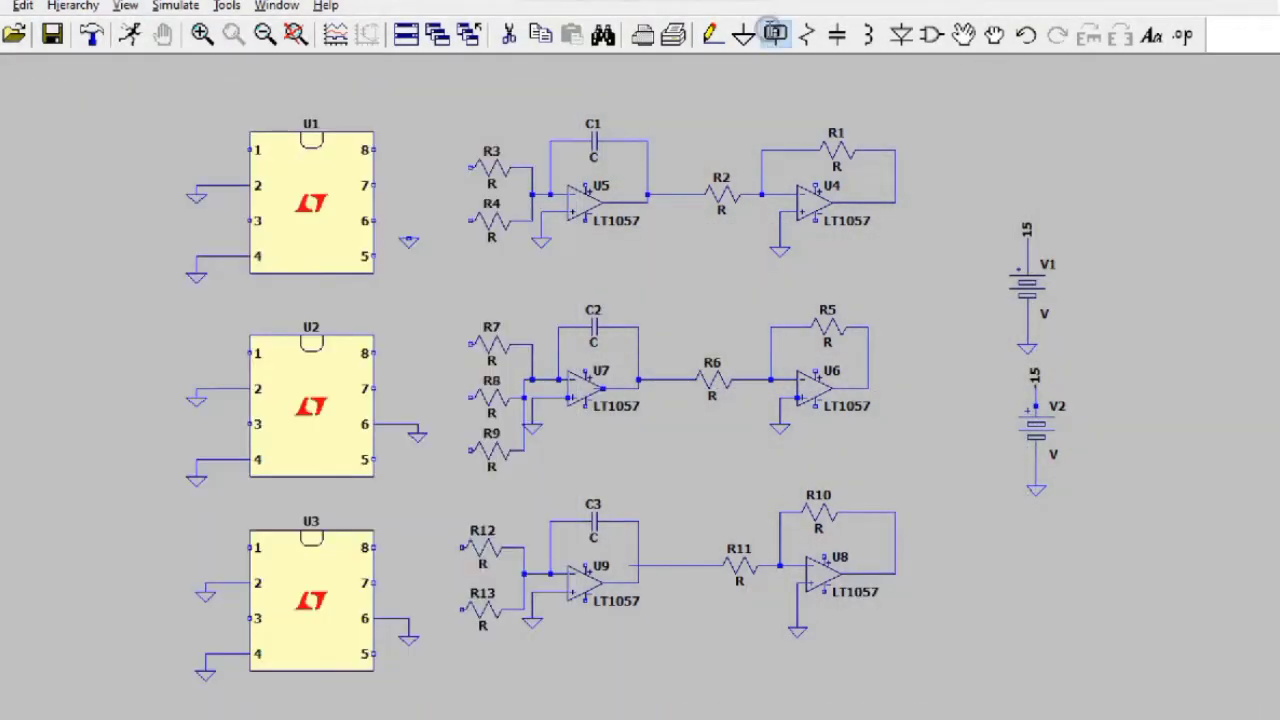
pyautogui.press('Return')
pyautogui.click(664, 178)
pyautogui.press('Escape')
pyautogui.press('F4')
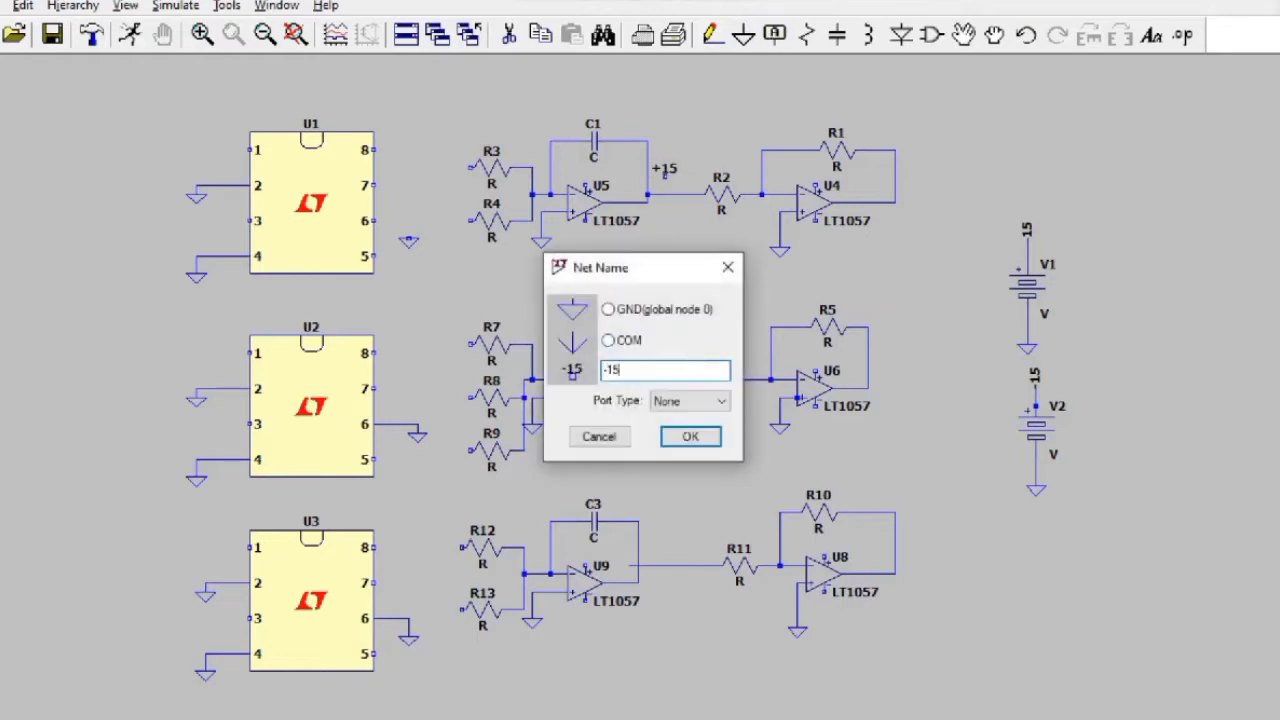
pyautogui.write('-15')
pyautogui.press('Return')
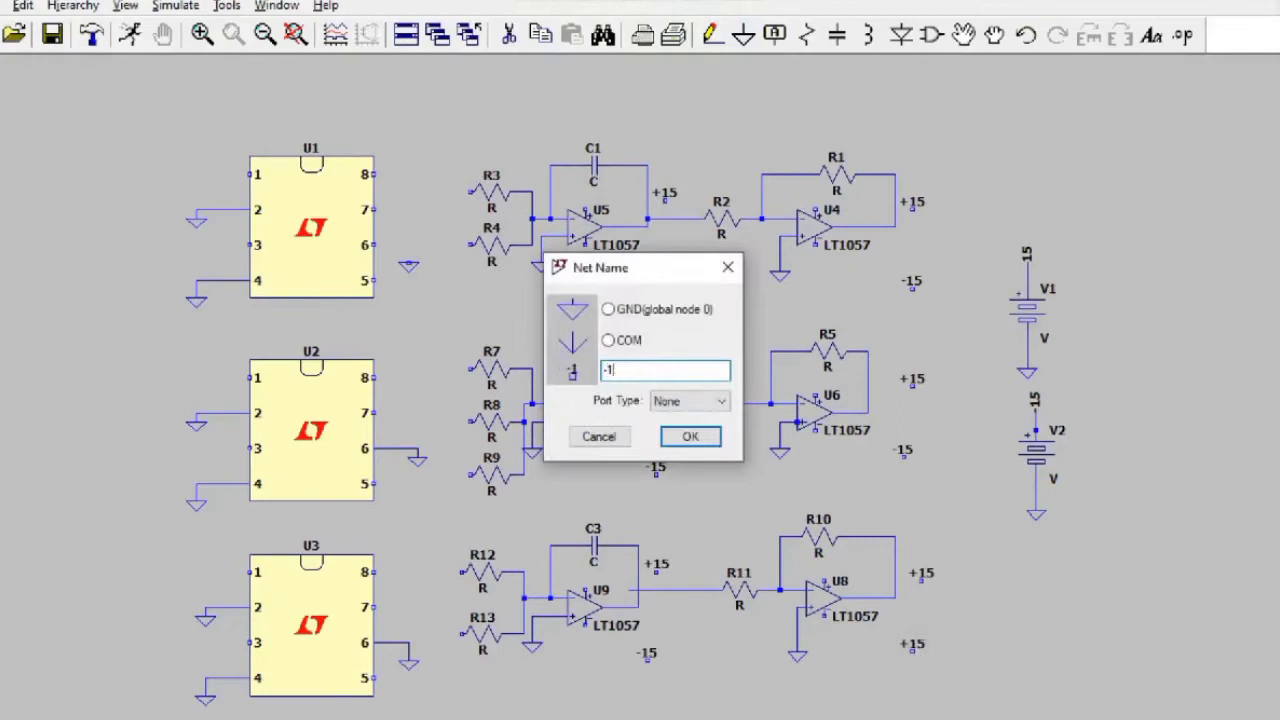
pyautogui.press('Escape')
# Step: Wire the supply pins of U5, U4 and U9 to the +15 and -15 labels
pyautogui.click(586, 207)
pyautogui.click(658, 202)
pyautogui.click(586, 246)
pyautogui.click(665, 281)
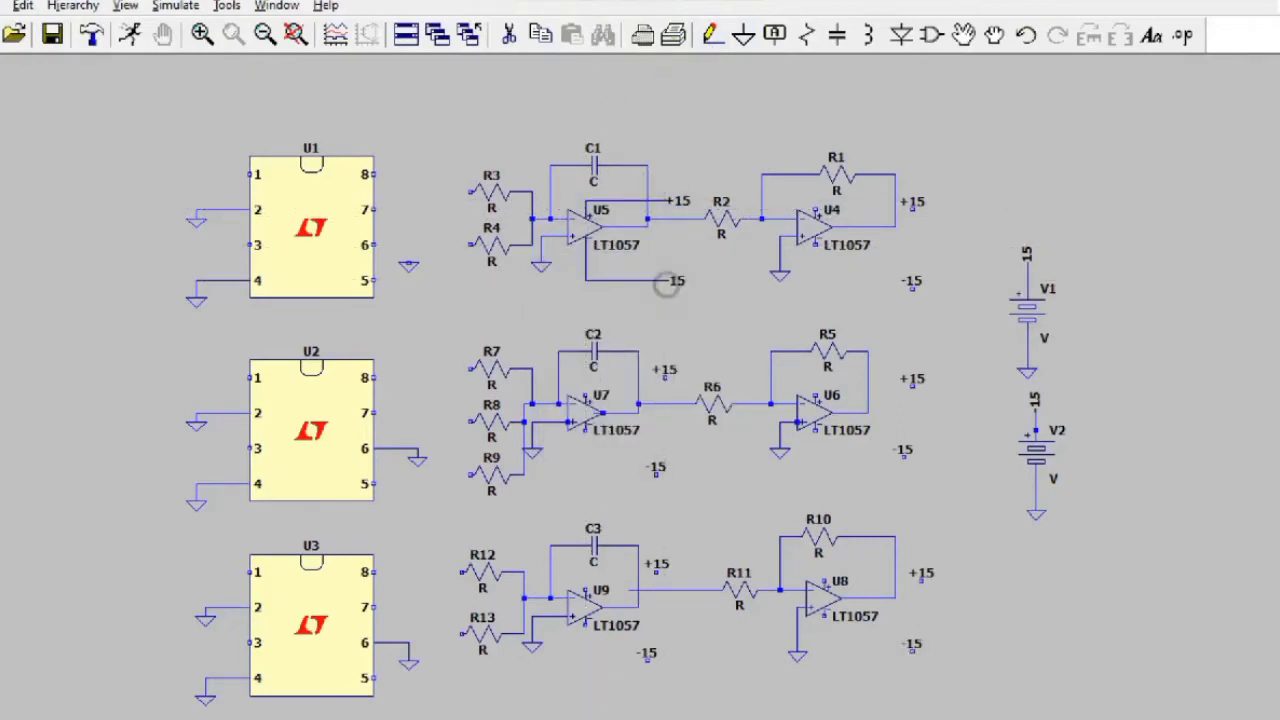
pyautogui.click(815, 210)
pyautogui.click(912, 209)
pyautogui.click(815, 246)
pyautogui.click(912, 288)
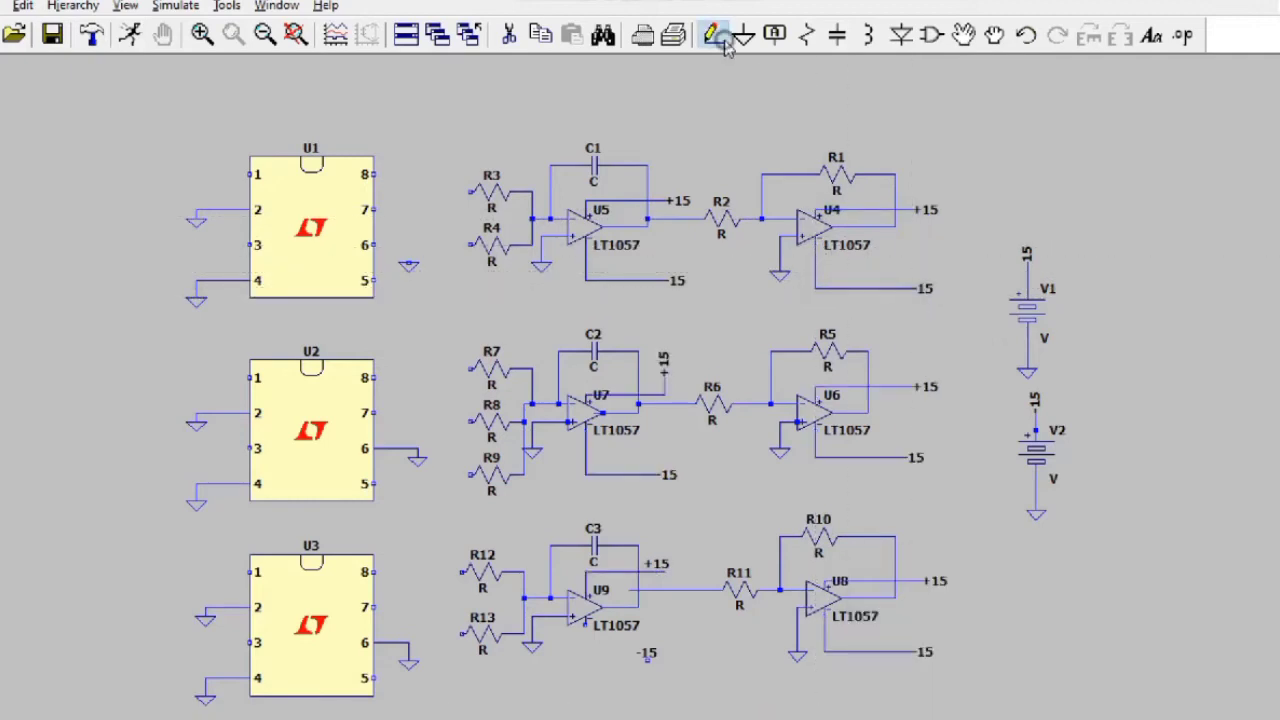
pyautogui.click(712, 35)
pyautogui.click(586, 626)
pyautogui.click(647, 661)
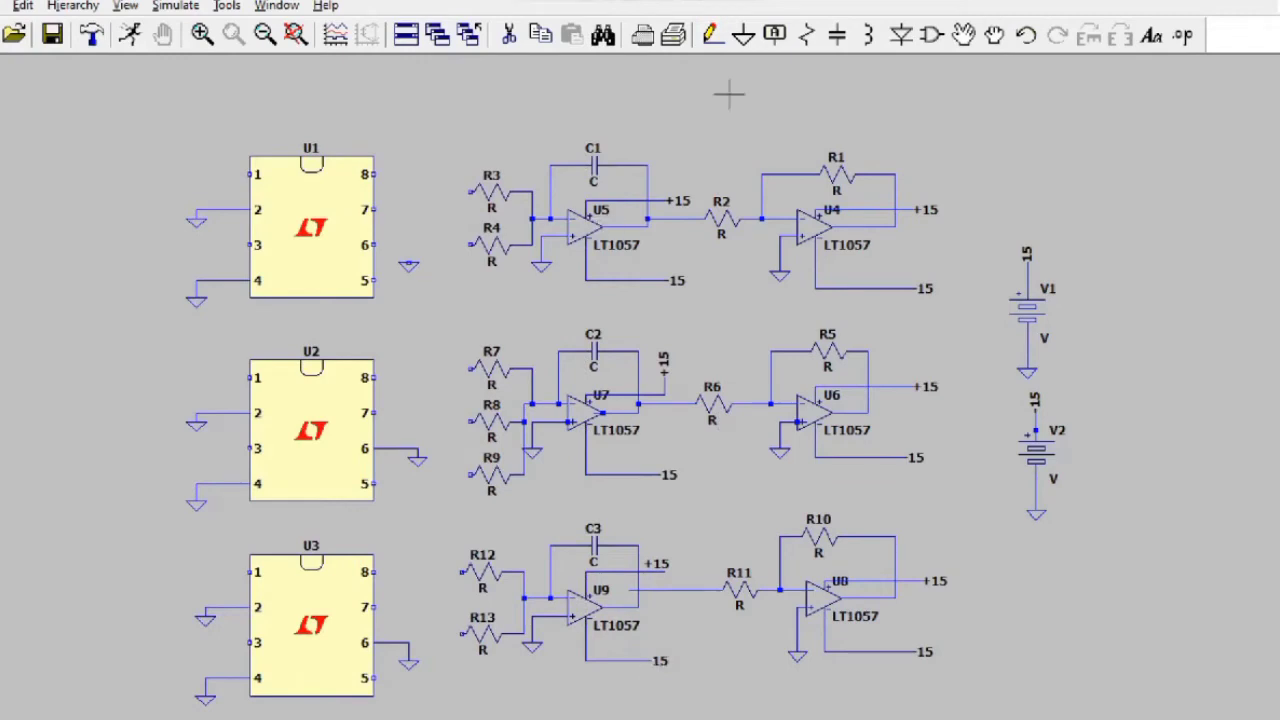
# Step: Place +15 net labels beside chips U1–U3
pyautogui.click(774, 35)
pyautogui.write('+15')
pyautogui.press('Return')
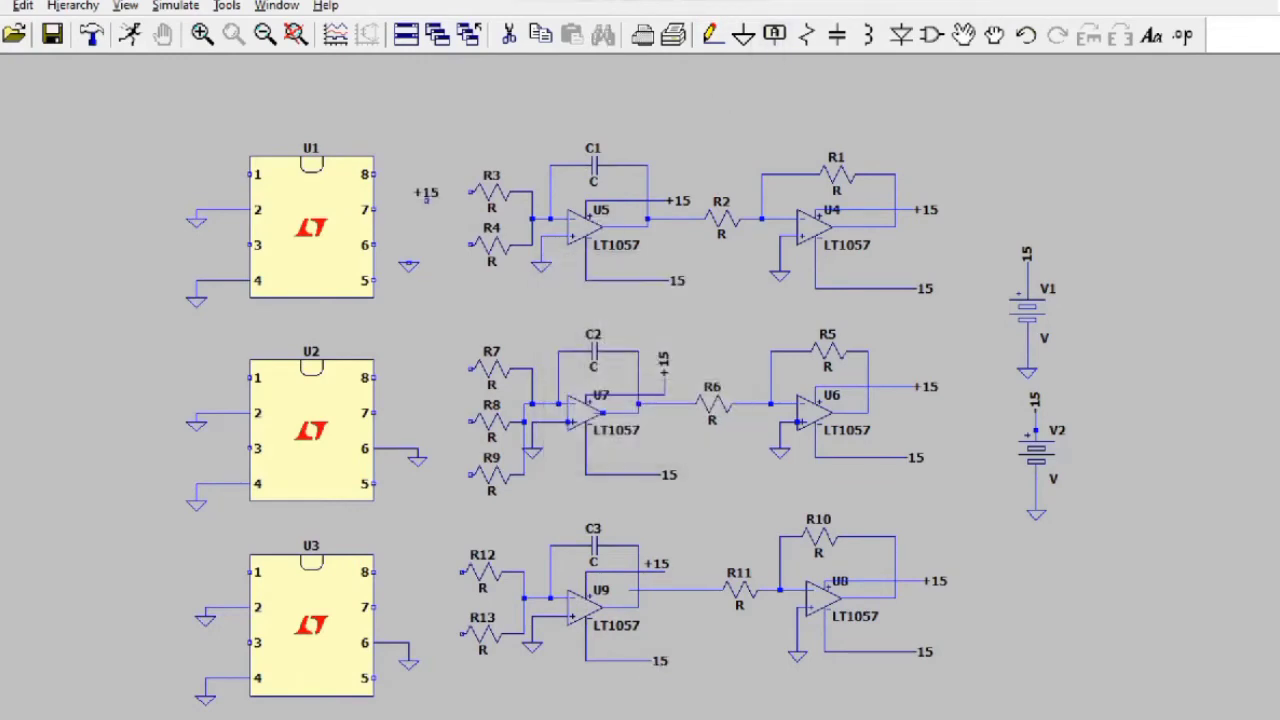
pyautogui.click(410, 358)
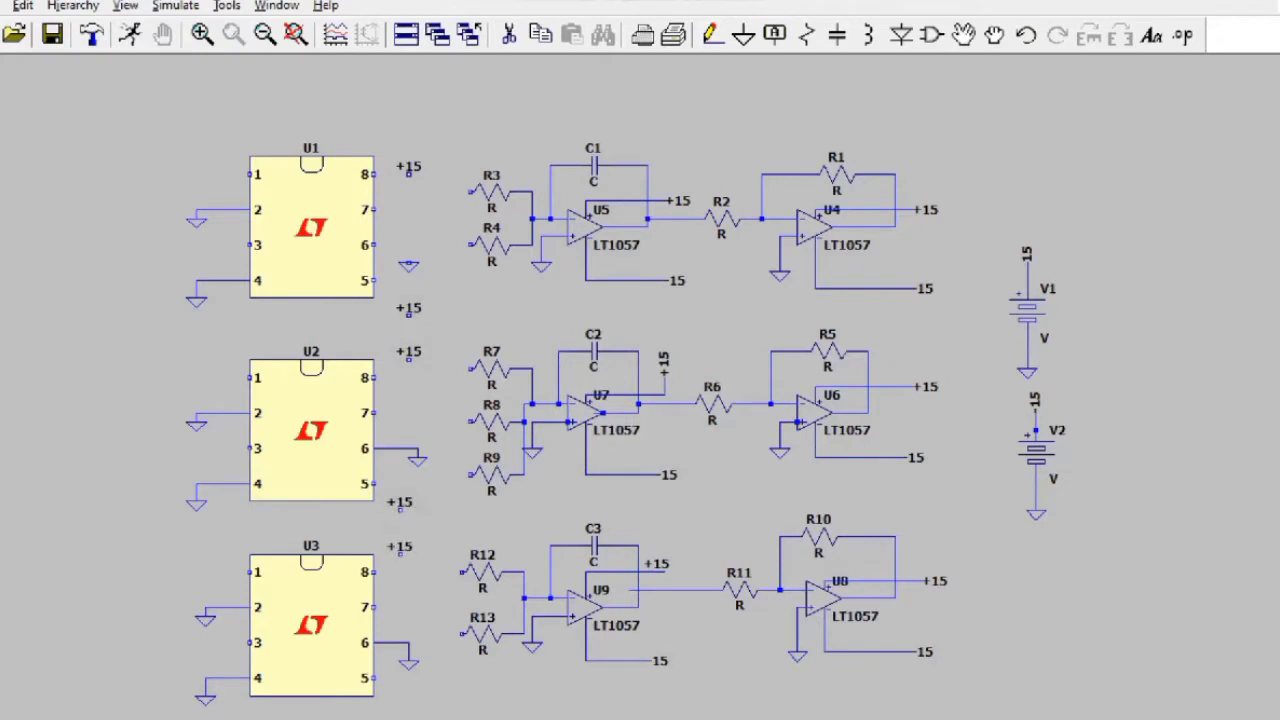
pyautogui.click(401, 697)
pyautogui.rightClick(402, 701)
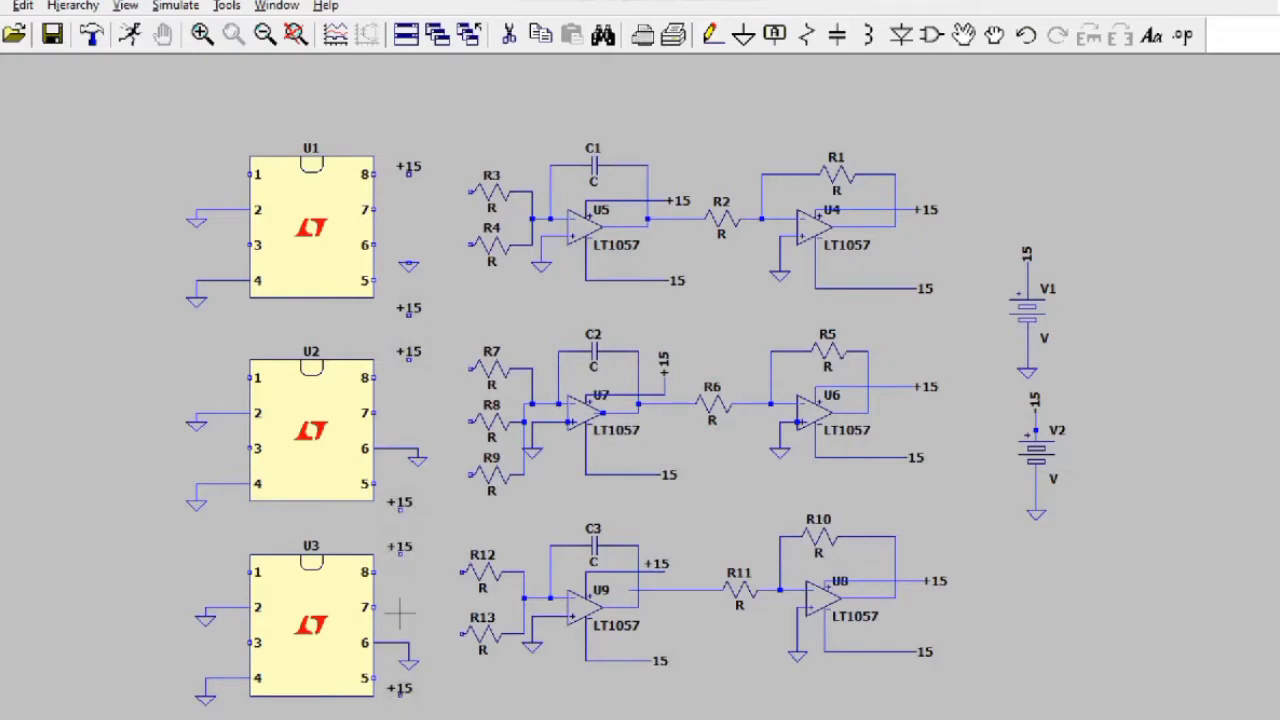
# Step: Rename the labels beside pin 5 of U1, U2 and U3 to -15
pyautogui.rightClick(405, 312)
pyautogui.write('-15')
pyautogui.press('Return')
pyautogui.rightClick(399, 503)
pyautogui.write('-15')
pyautogui.press('Return')
pyautogui.rightClick(400, 690)
pyautogui.write('-1')
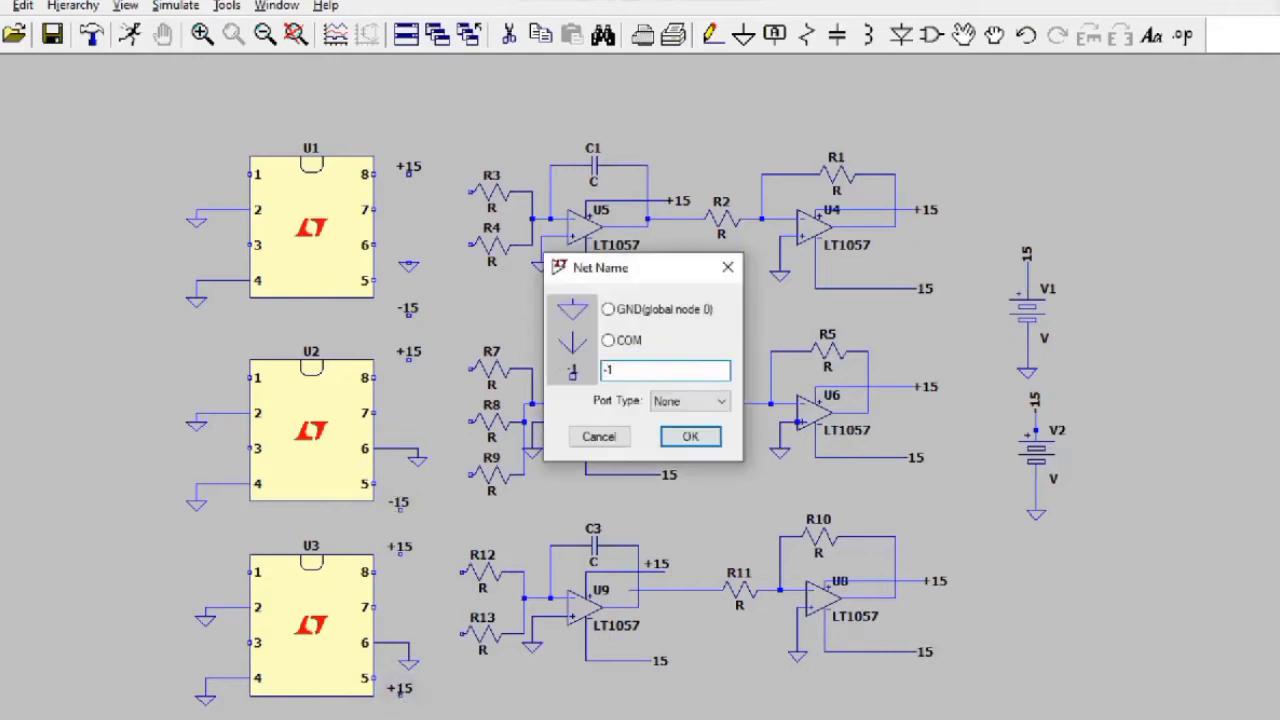
pyautogui.write('5')
pyautogui.press('Return')
pyautogui.press('F3')
# Step: Wire U1 pin 8 to +15, pin 5 to -15 and pin 6 to ground
pyautogui.click(374, 174)
pyautogui.click(410, 174)
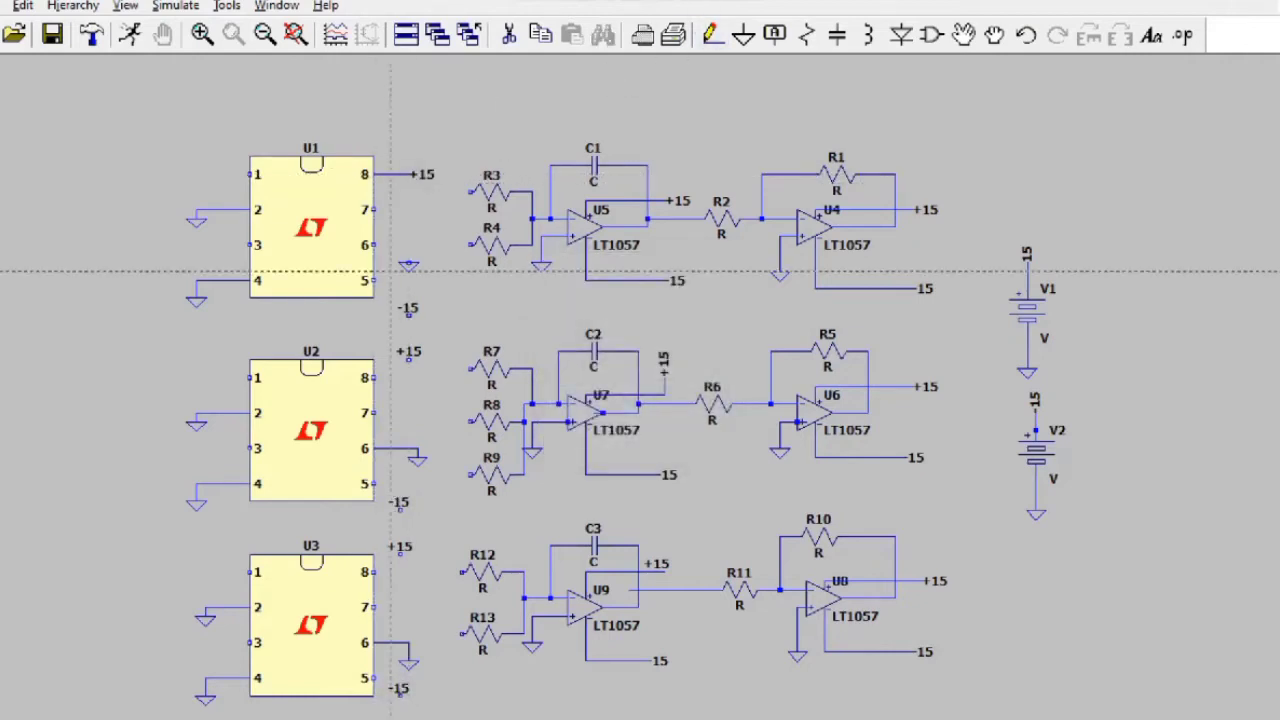
pyautogui.click(374, 281)
pyautogui.click(408, 312)
pyautogui.click(374, 245)
pyautogui.click(408, 260)
# Step: Start a new net label with Port Type set to Output, ready for its name
pyautogui.click(775, 36)
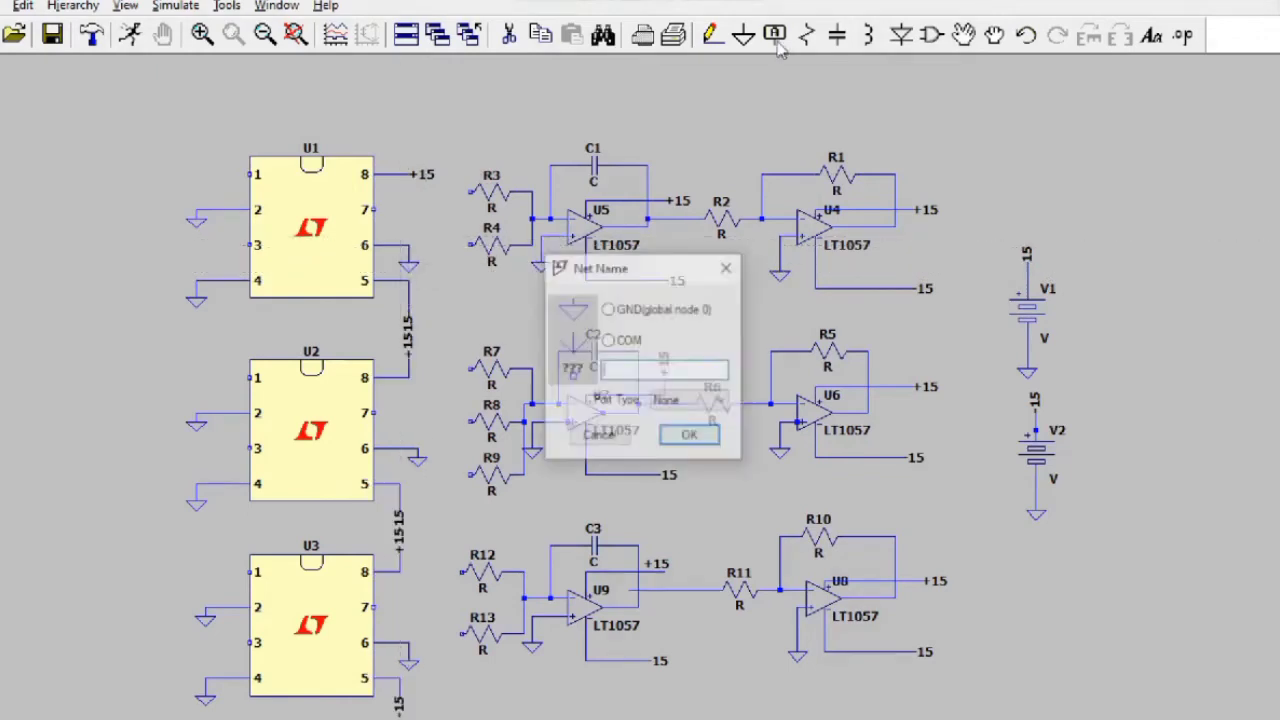
pyautogui.click(693, 402)
pyautogui.click(684, 446)
pyautogui.click(685, 369)
# Step: Name the label Vx and place copies near C1 and C2
pyautogui.write('Vx')
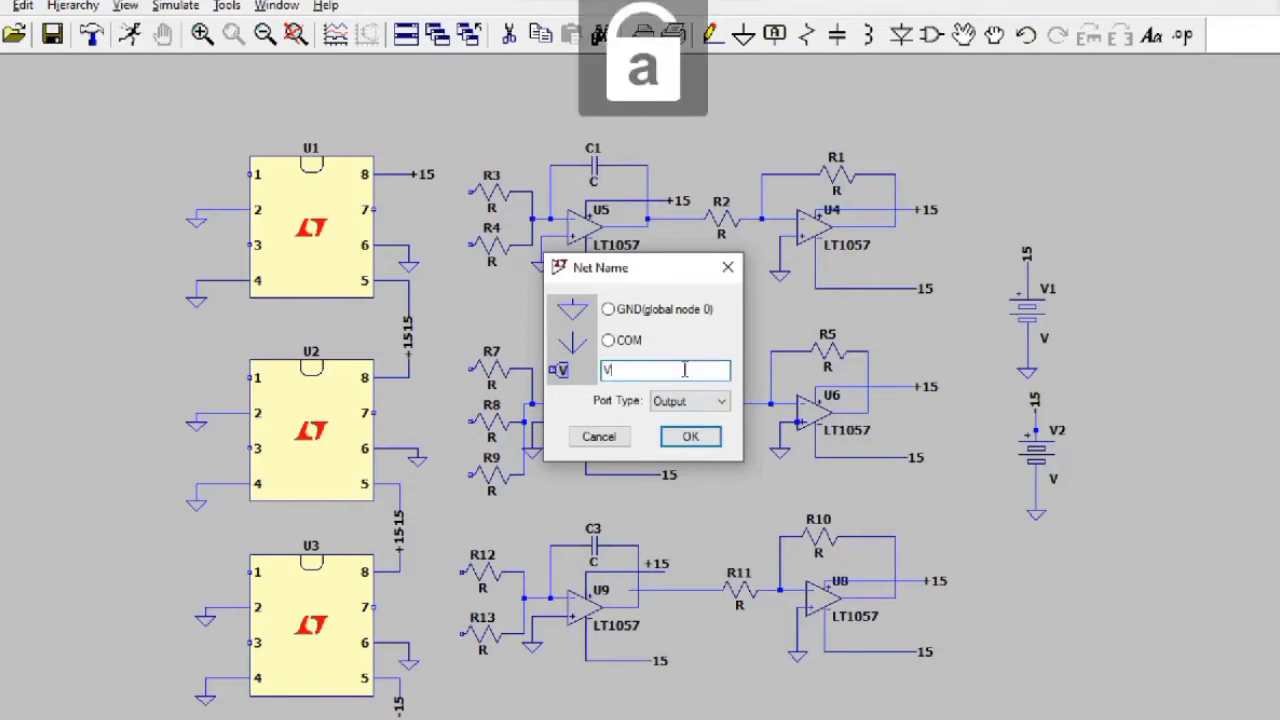
pyautogui.press('Return')
pyautogui.click(656, 147)
pyautogui.click(656, 324)
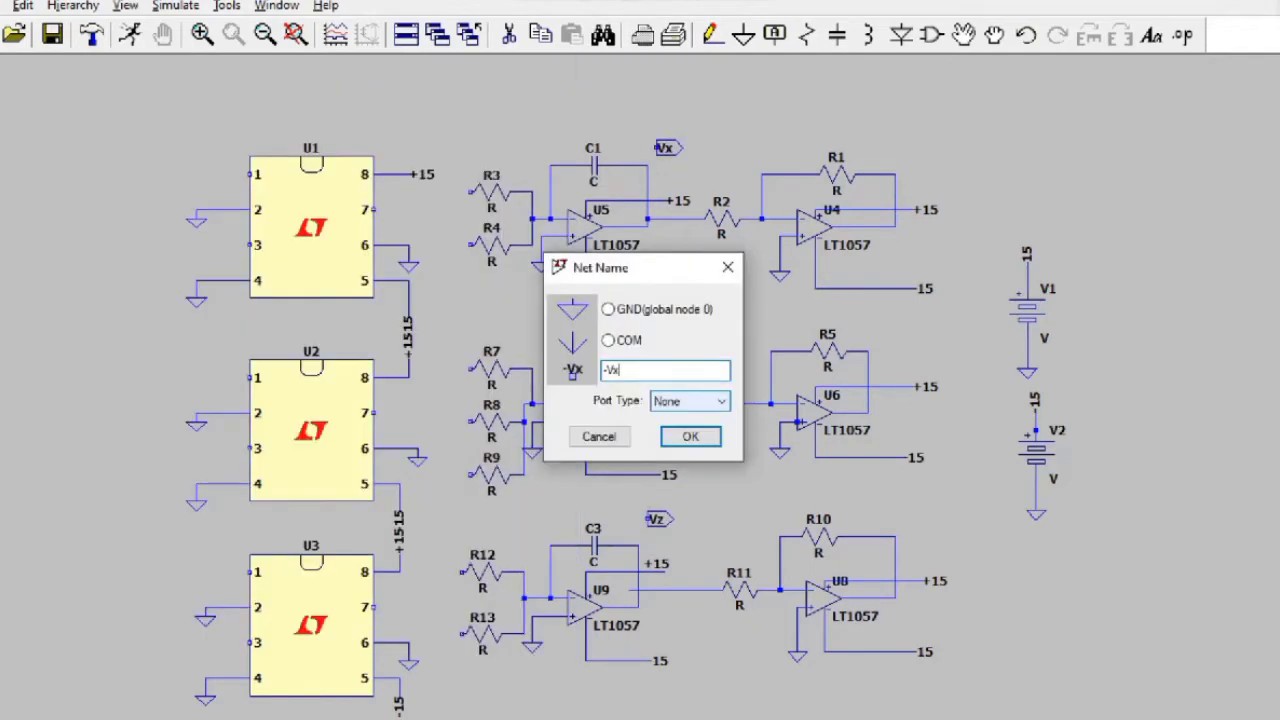
pyautogui.press('Return')
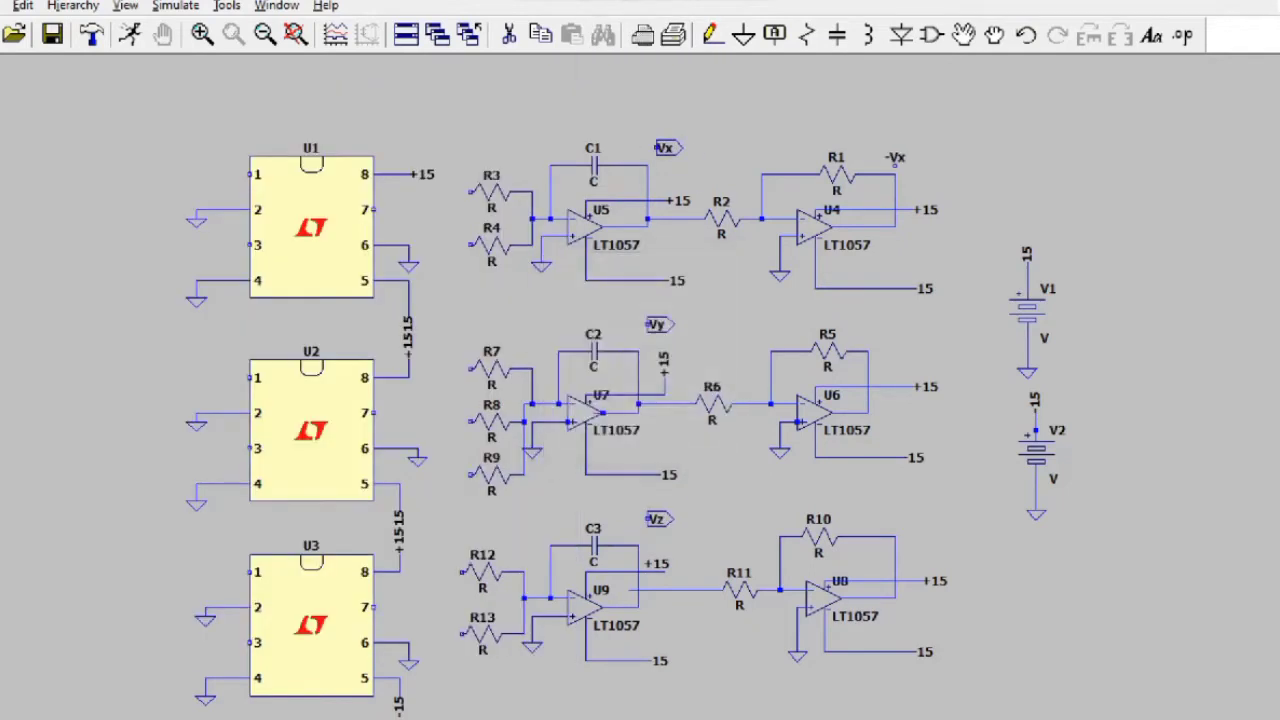
# Step: Place Output-type Vx net labels near R1, R5 and R10
pyautogui.click(774, 35)
pyautogui.click(690, 401)
pyautogui.click(690, 443)
pyautogui.click(663, 371)
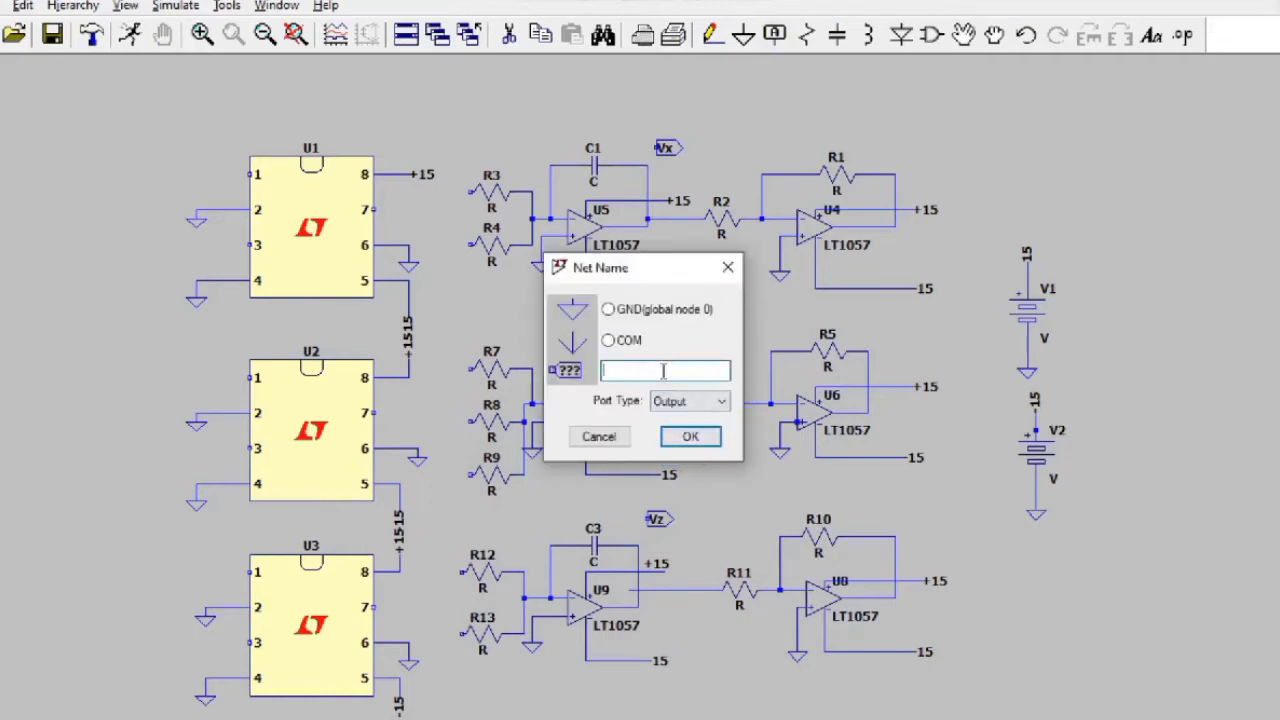
pyautogui.write('Vx')
pyautogui.press('Return')
pyautogui.click(895, 147)
pyautogui.click(877, 333)
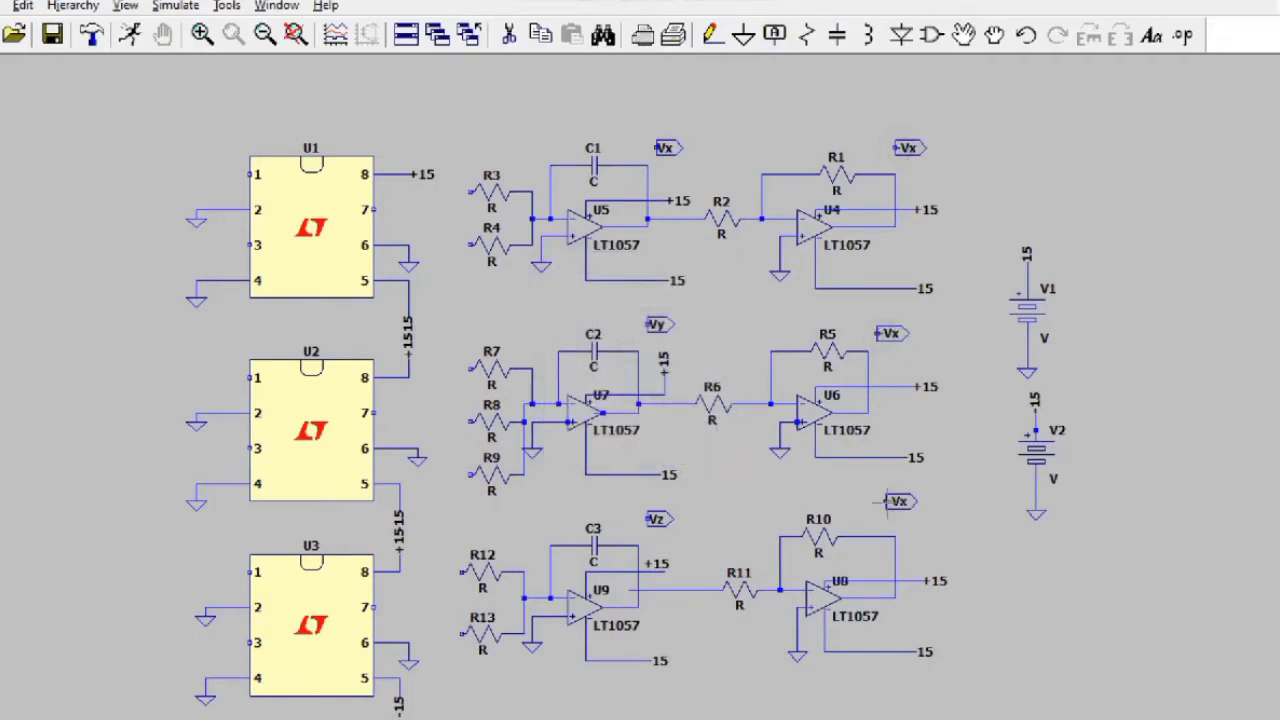
pyautogui.click(900, 502)
# Step: Rename the R10 label to Vz and the R5 label to Vy
pyautogui.rightClick(900, 502)
pyautogui.write('Vz')
pyautogui.press('Return')
pyautogui.rightClick(890, 334)
pyautogui.write('Vy')
pyautogui.press('Return')
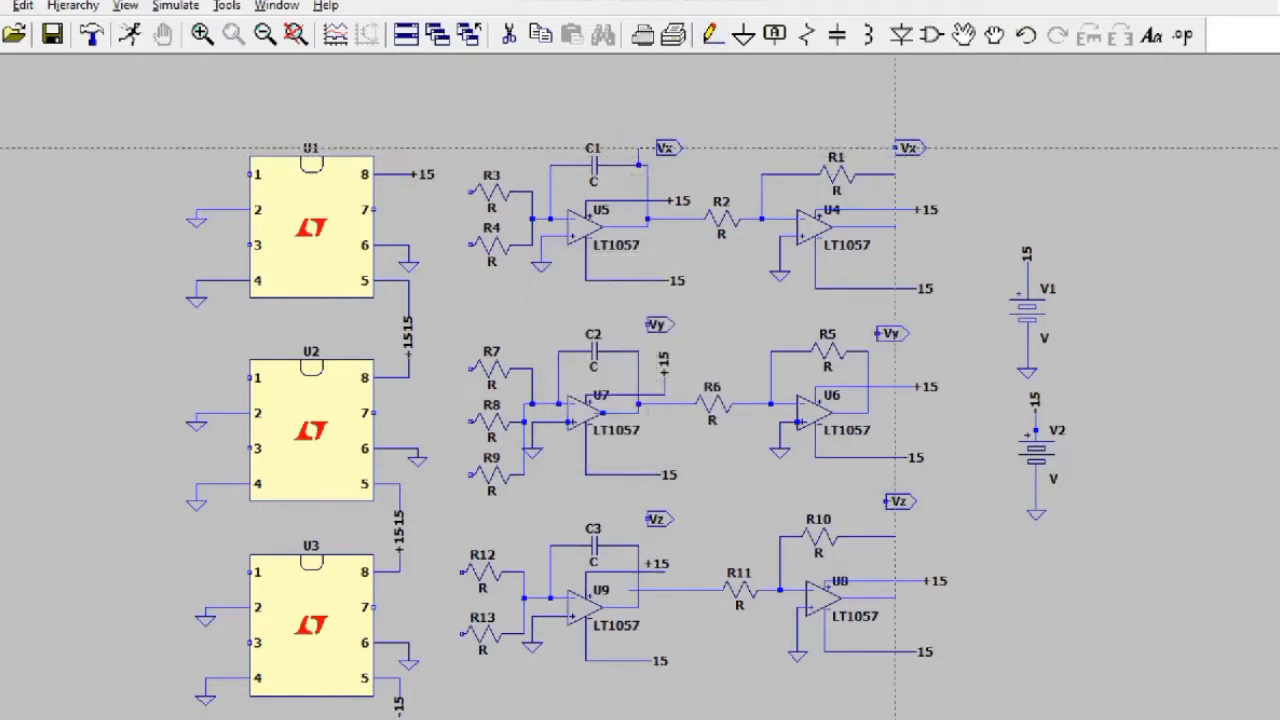
# Step: Wire R1's Vx label and R10's Vz label to their nodes
pyautogui.click(877, 147)
pyautogui.click(877, 174)
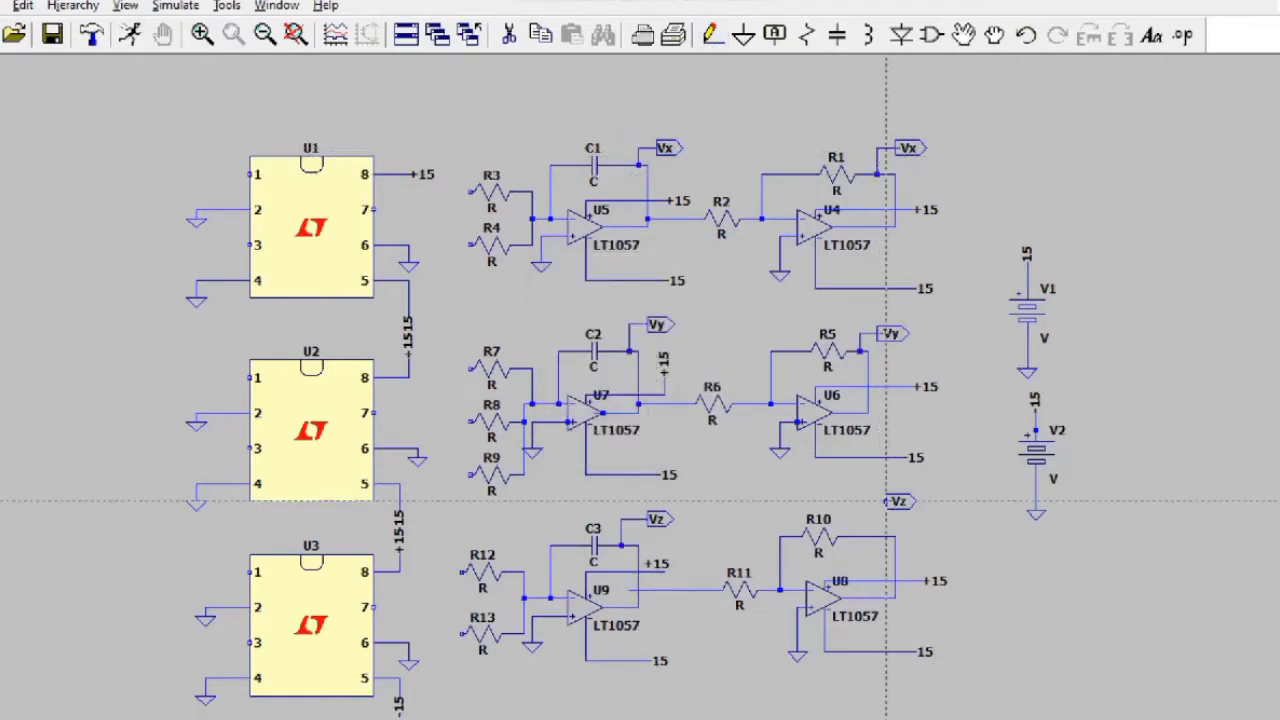
pyautogui.click(866, 537)
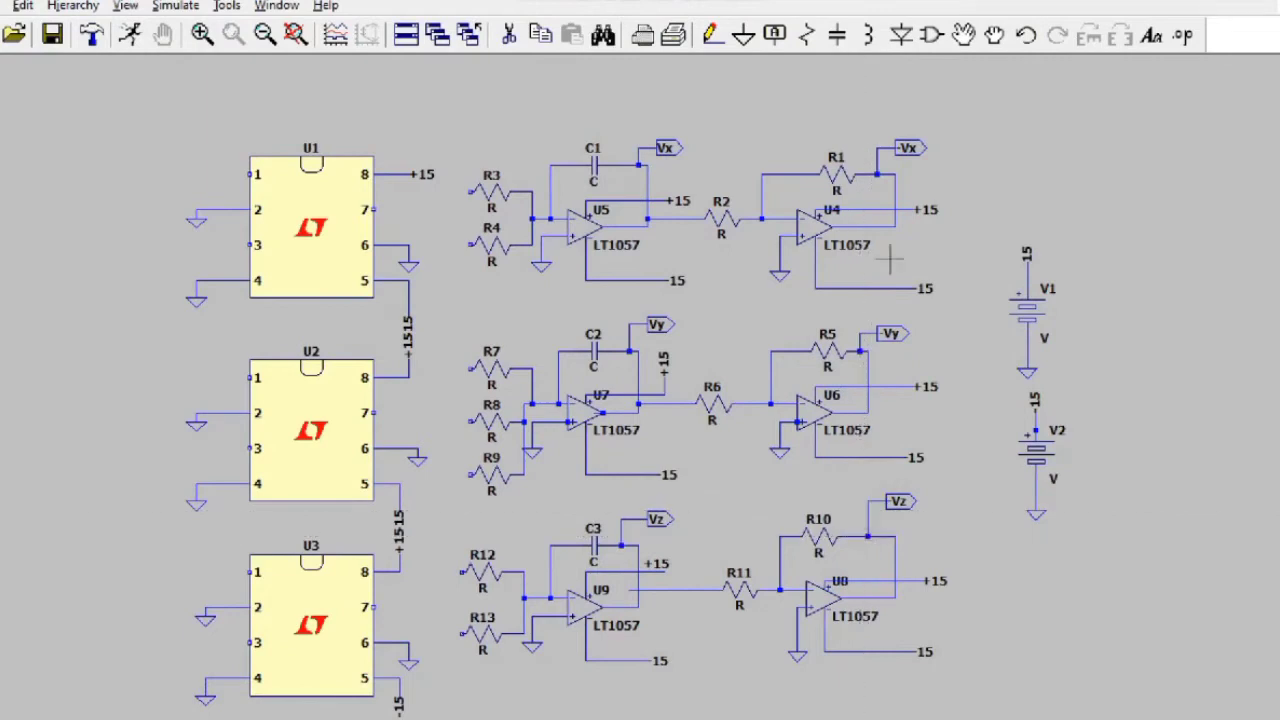
# Step: Start another net label with Port Type set to Output
pyautogui.click(790, 35)
pyautogui.click(721, 401)
pyautogui.click(676, 444)
# Step: Place -Vx labels at the inputs of R3, R4, R7, R8, R9 and R12
pyautogui.write('-Vx')
pyautogui.press('Return')
pyautogui.click(426, 191)
pyautogui.click(426, 244)
pyautogui.click(418, 369)
pyautogui.click(418, 422)
pyautogui.click(418, 475)
pyautogui.click(418, 572)
# Step: Rename R4's label to VyVz, keep R7's as -Vx, and rename R8's to Vy
pyautogui.rightClick(438, 248)
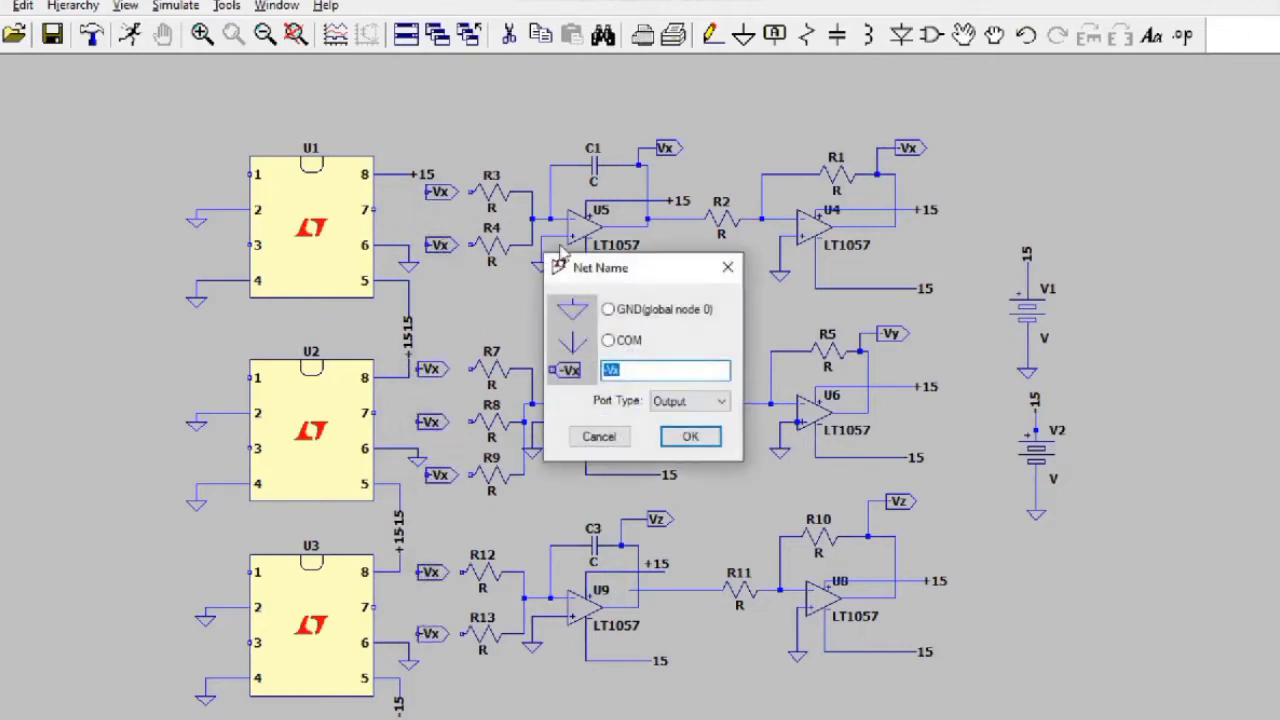
pyautogui.write('VyVz')
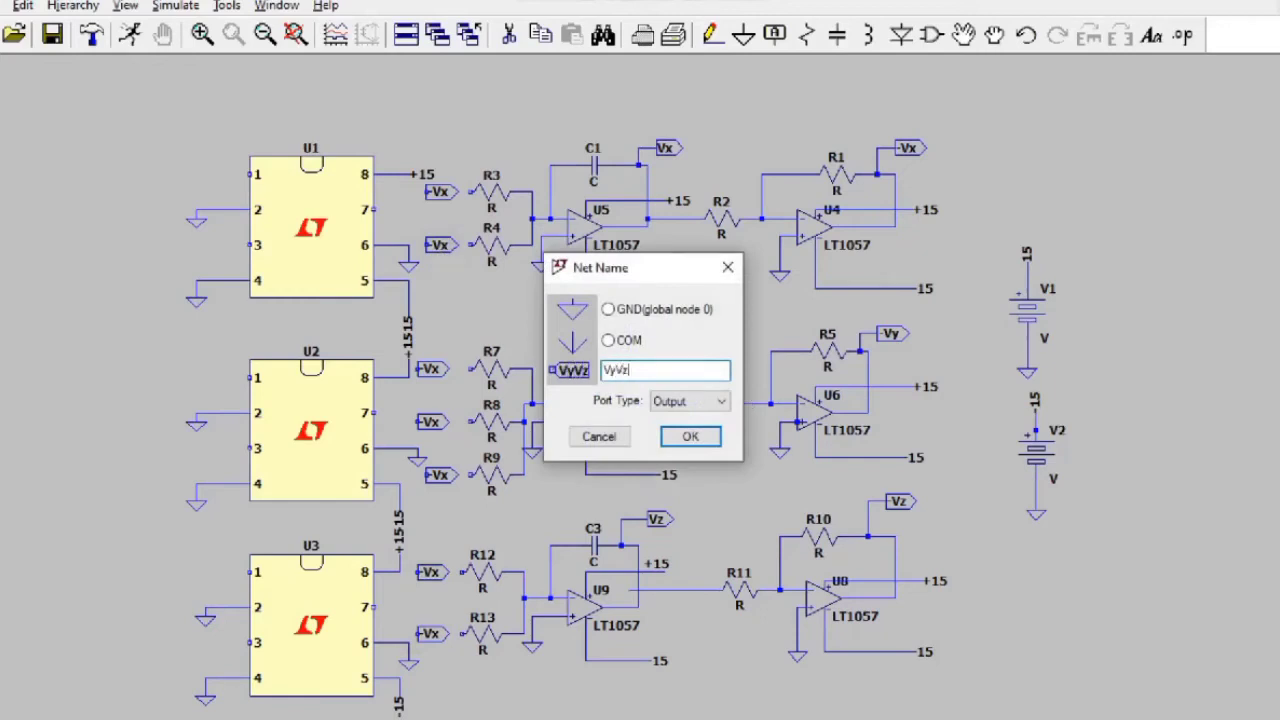
pyautogui.press('Return')
pyautogui.rightClick(428, 367)
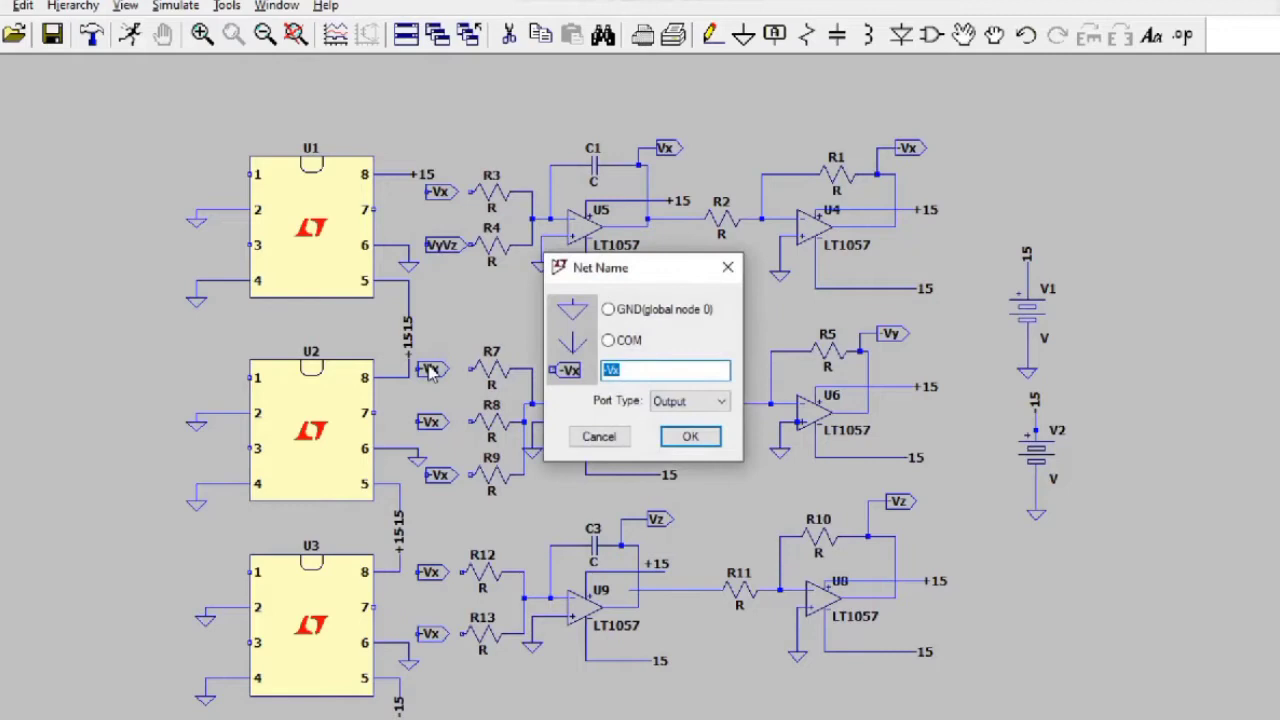
pyautogui.rightClick(440, 430)
pyautogui.click(689, 436)
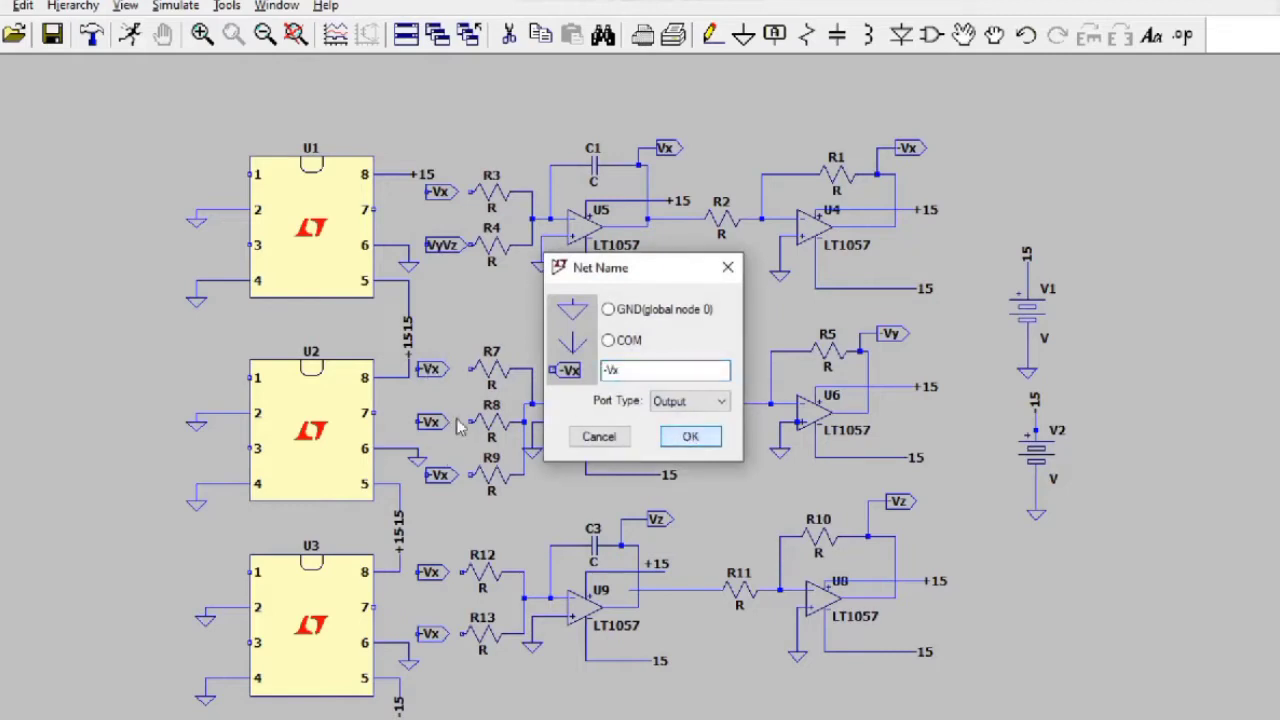
pyautogui.click(700, 440)
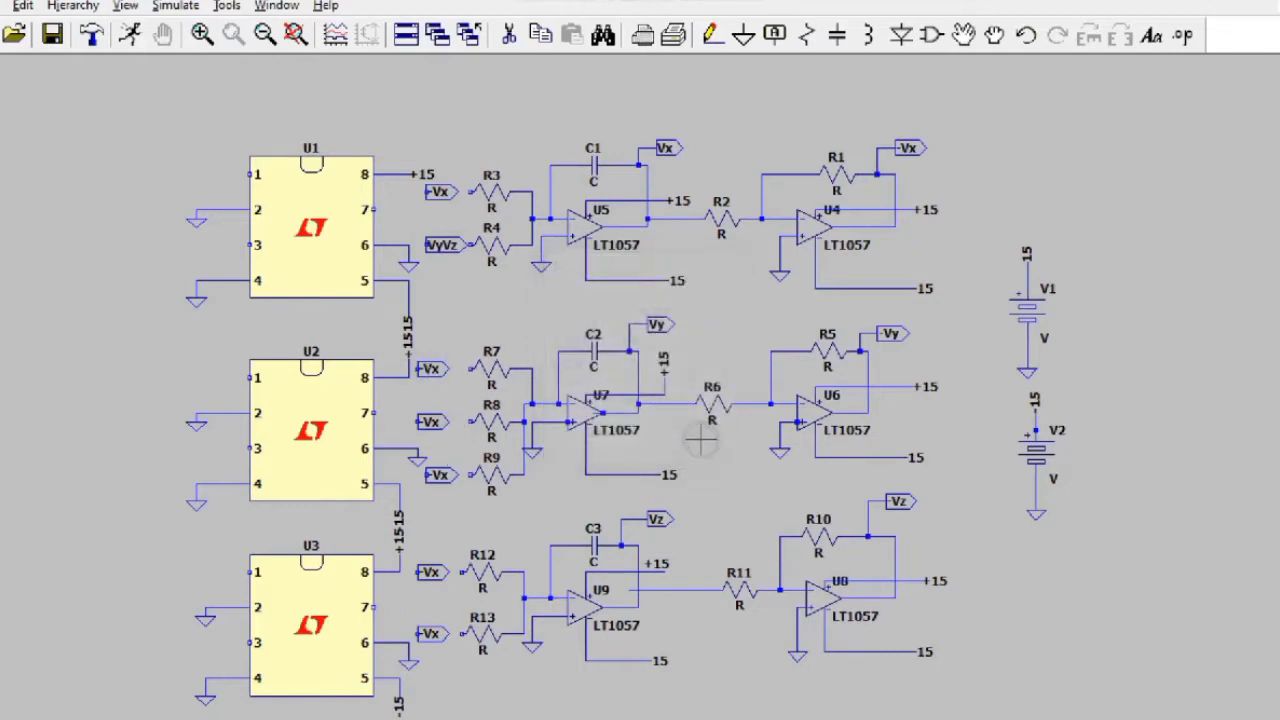
pyautogui.rightClick(437, 424)
pyautogui.write('Vy')
pyautogui.press('Return')
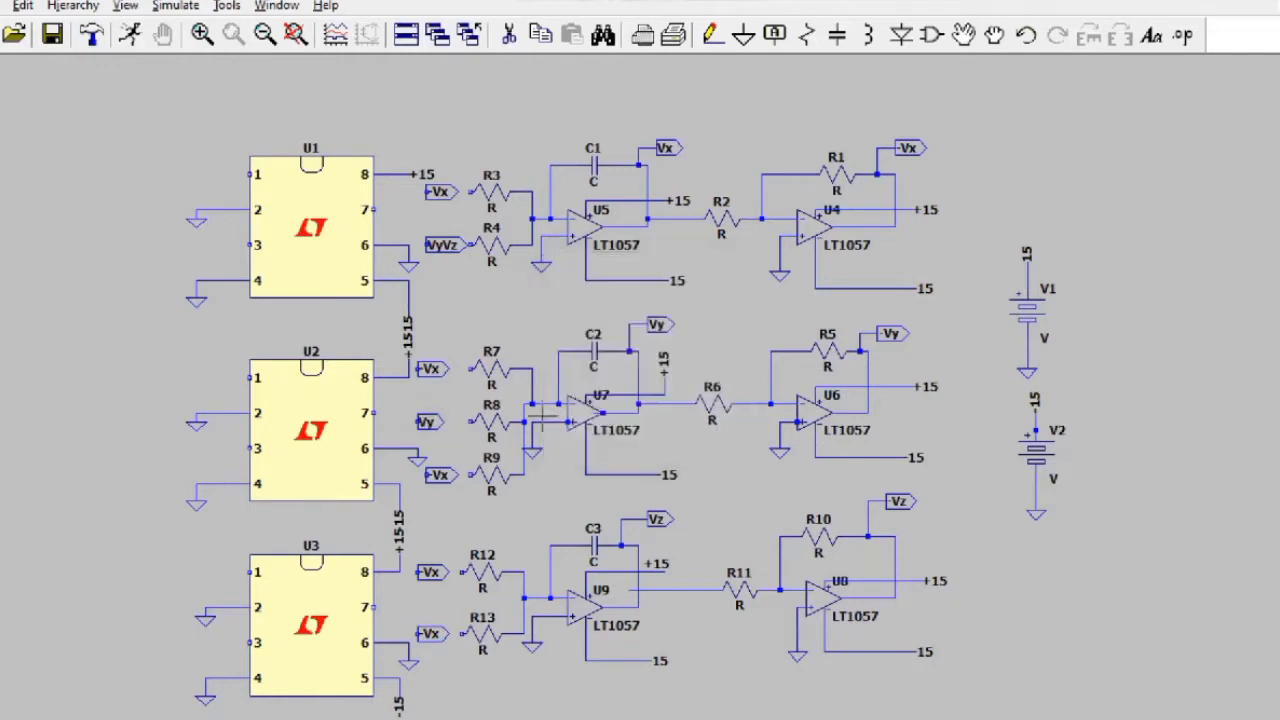
# Step: Rename the R9 label to -VxVz and the R12 label to Vz
pyautogui.rightClick(440, 476)
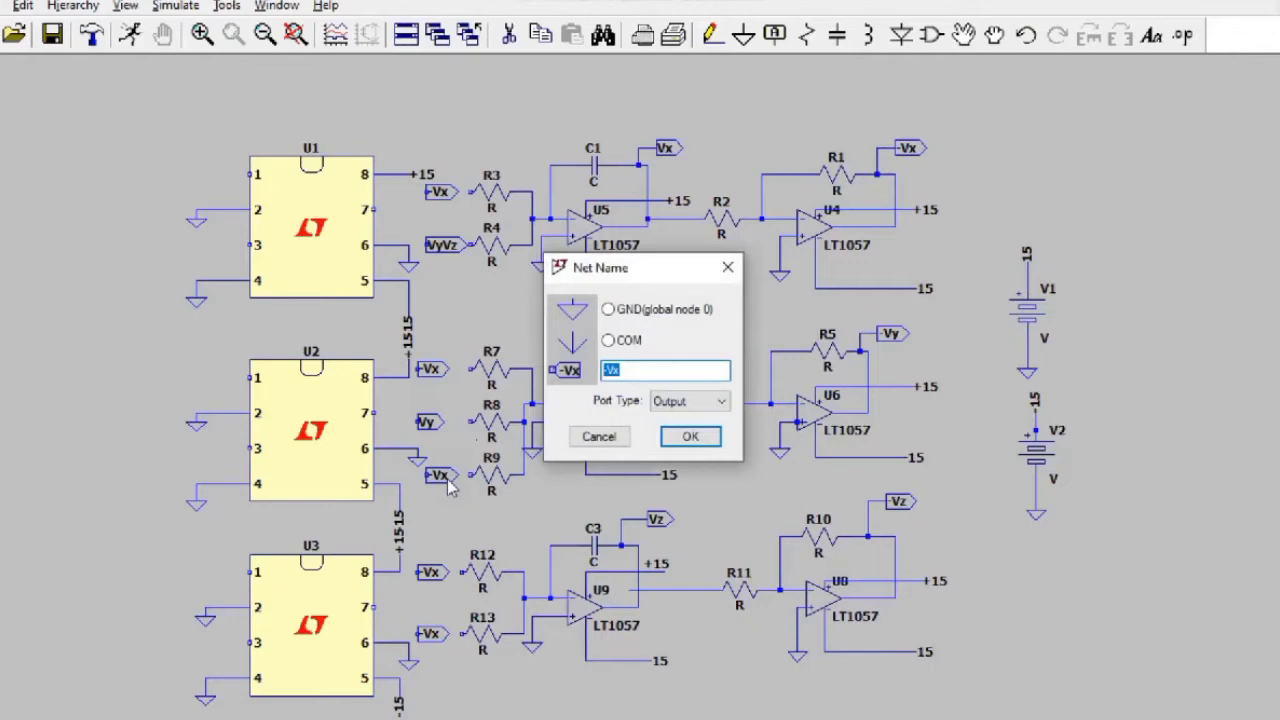
pyautogui.press('BackSpace')
pyautogui.write('-VxVz')
pyautogui.press('Return')
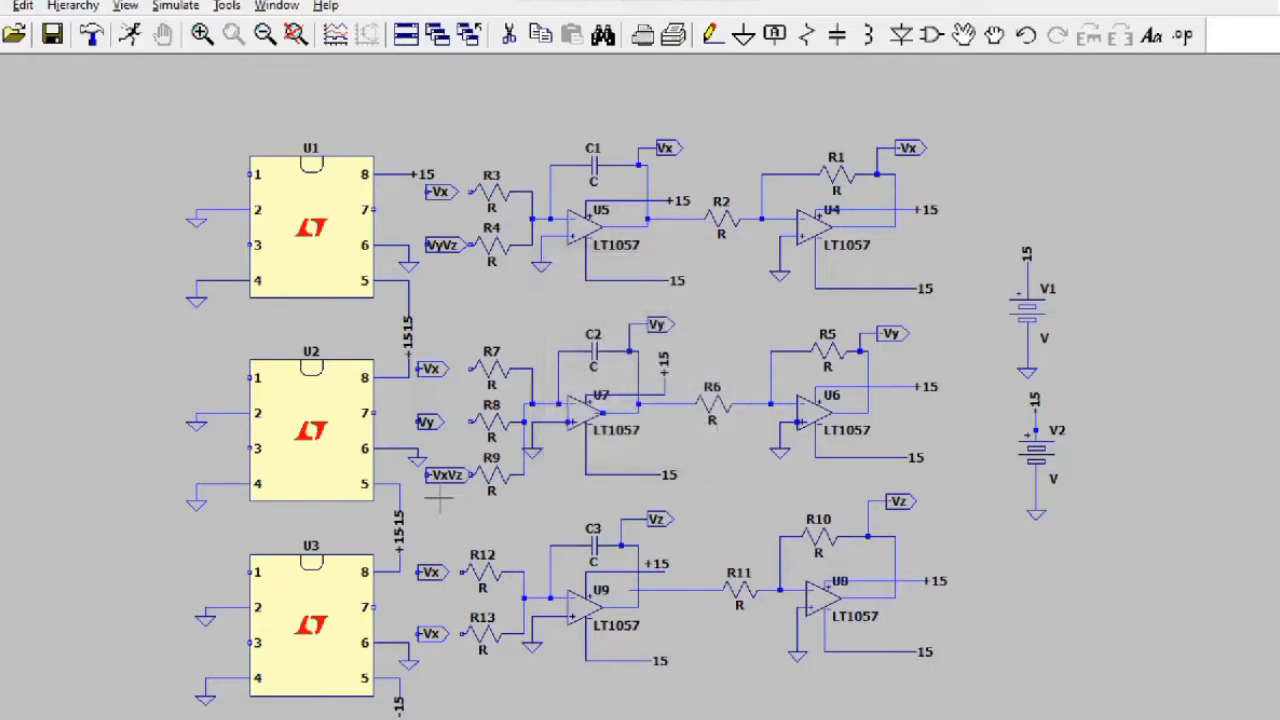
pyautogui.rightClick(433, 576)
pyautogui.write('V')
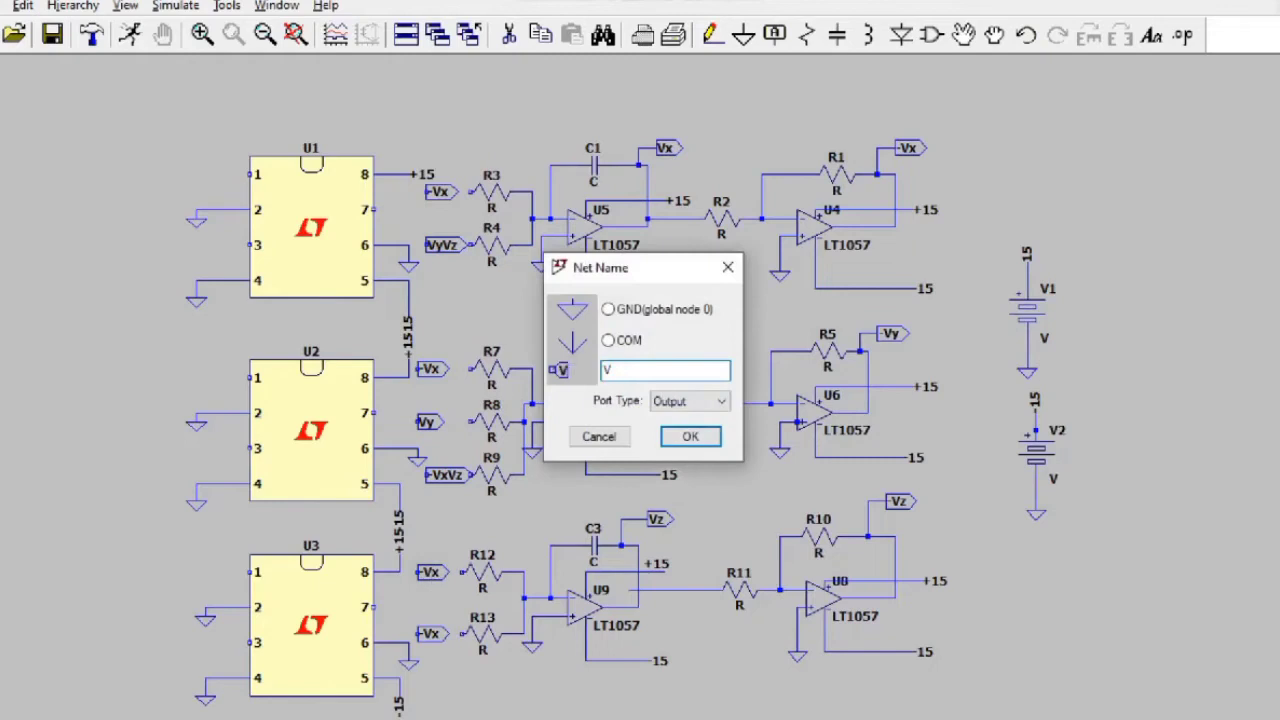
pyautogui.write('z')
pyautogui.press('Return')
# Step: Rename the R13 label to -VxVy and set the -VxVz label beside R9
pyautogui.rightClick(425, 634)
pyautogui.click(648, 369)
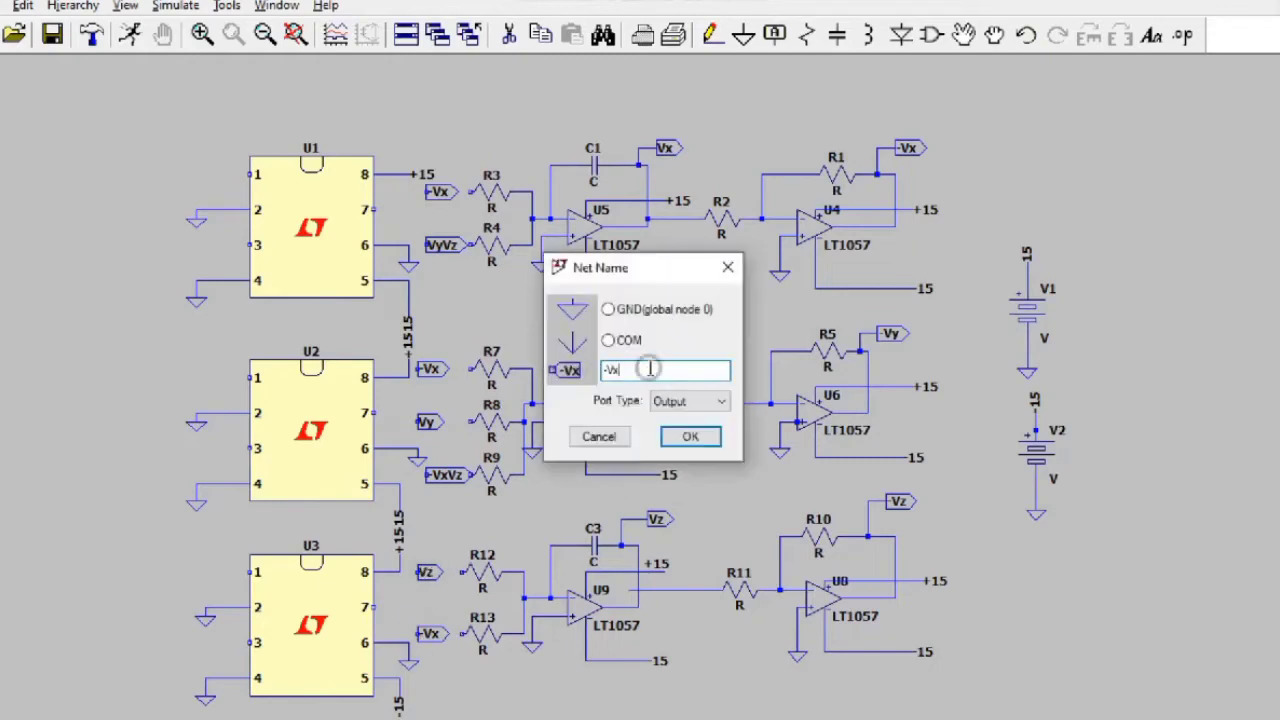
pyautogui.write('Vy')
pyautogui.press('Return')
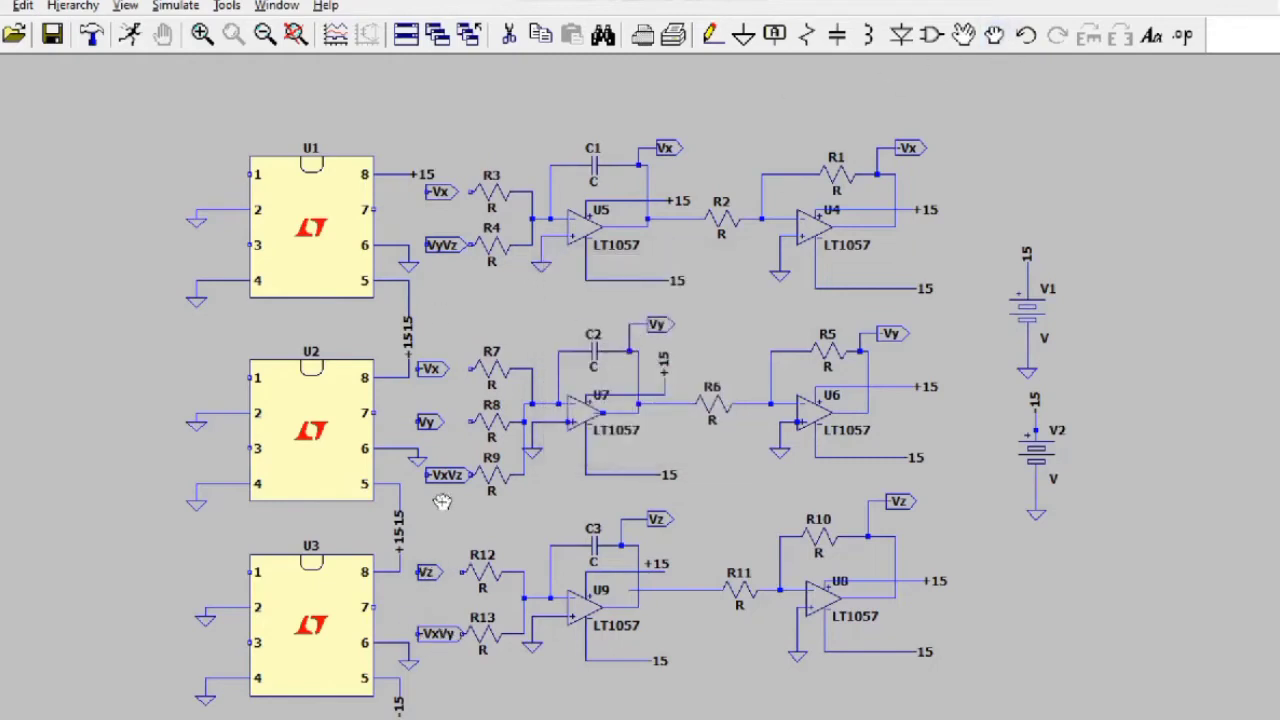
pyautogui.click(428, 475)
# Step: Wire the labels to resistors R3, R4, R7 and R8
pyautogui.click(712, 36)
pyautogui.click(427, 192)
pyautogui.click(471, 192)
pyautogui.click(427, 245)
pyautogui.click(471, 245)
pyautogui.click(418, 369)
pyautogui.click(471, 369)
pyautogui.click(427, 422)
pyautogui.click(471, 422)
# Step: Wire the -VxVz, Vz and -VxVy labels to R9, R12 and R13
pyautogui.click(428, 475)
pyautogui.click(471, 475)
pyautogui.click(418, 572)
pyautogui.click(463, 572)
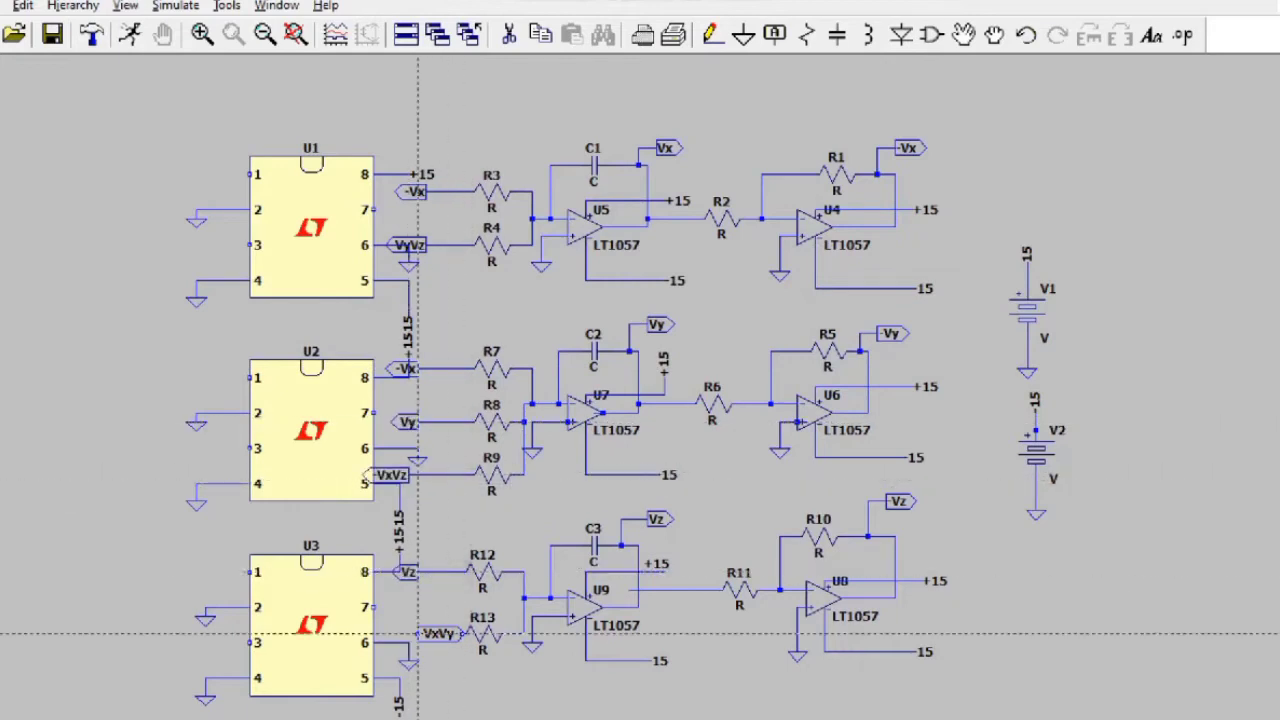
pyautogui.click(418, 634)
pyautogui.click(463, 636)
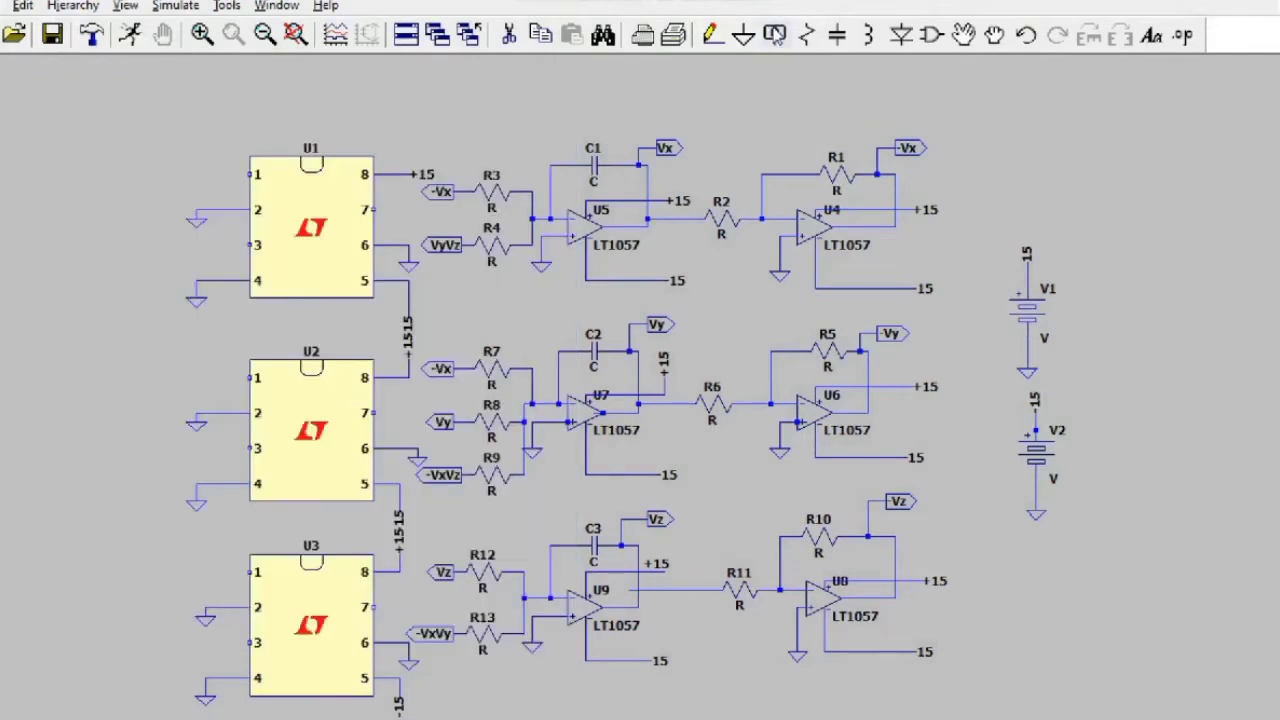
# Step: Place an Output-type Vy net label at U1 pin 1
pyautogui.press('F4')
pyautogui.click(697, 401)
pyautogui.click(685, 449)
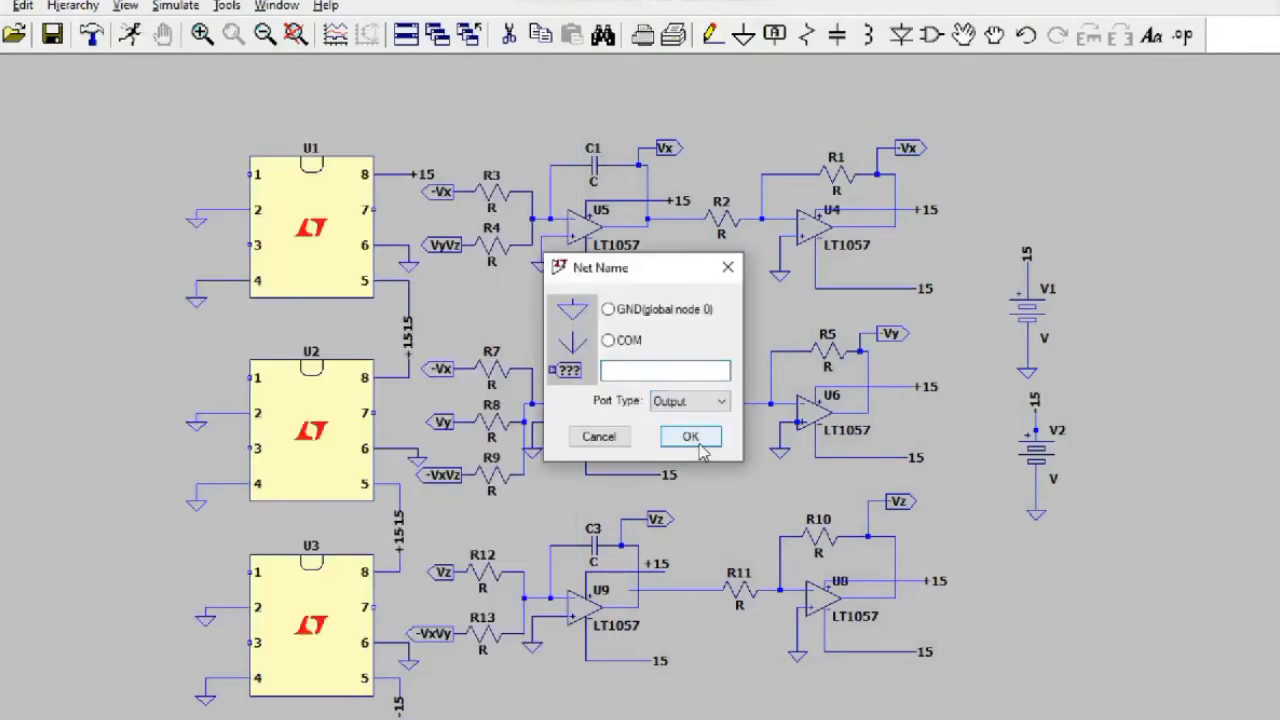
pyautogui.click(655, 374)
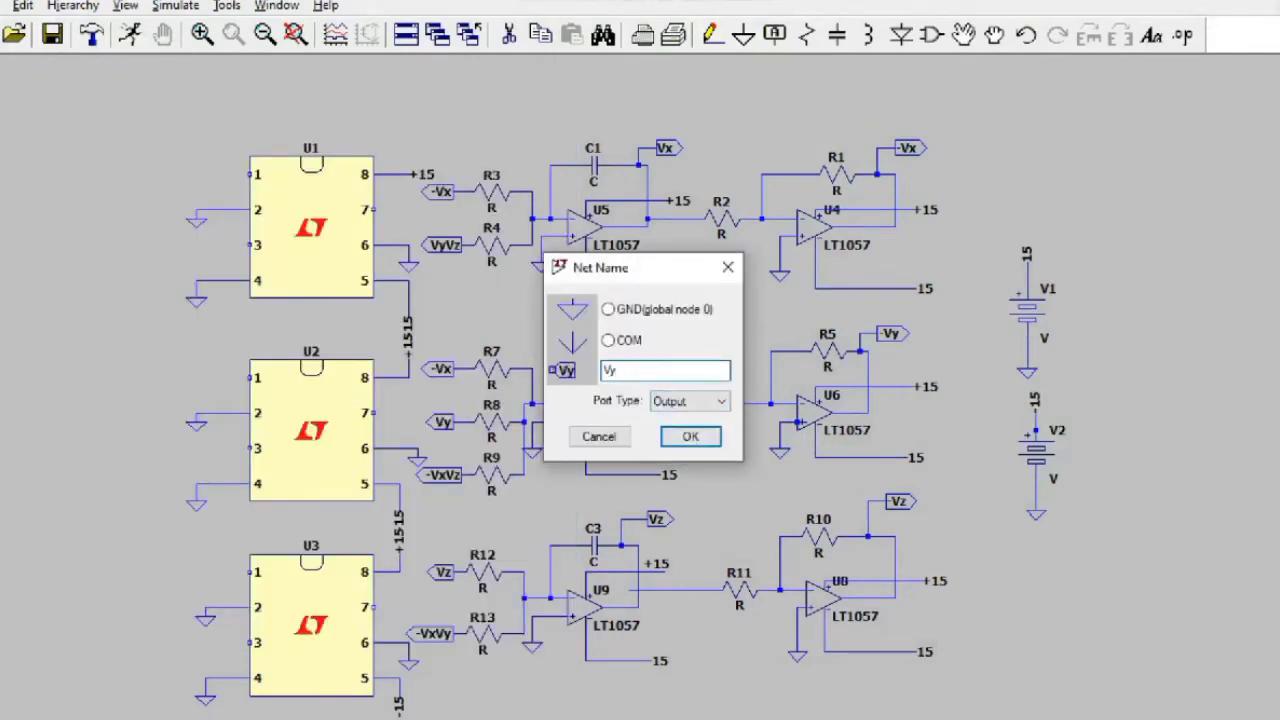
pyautogui.write('Vy')
pyautogui.press('Return')
pyautogui.click(213, 174)
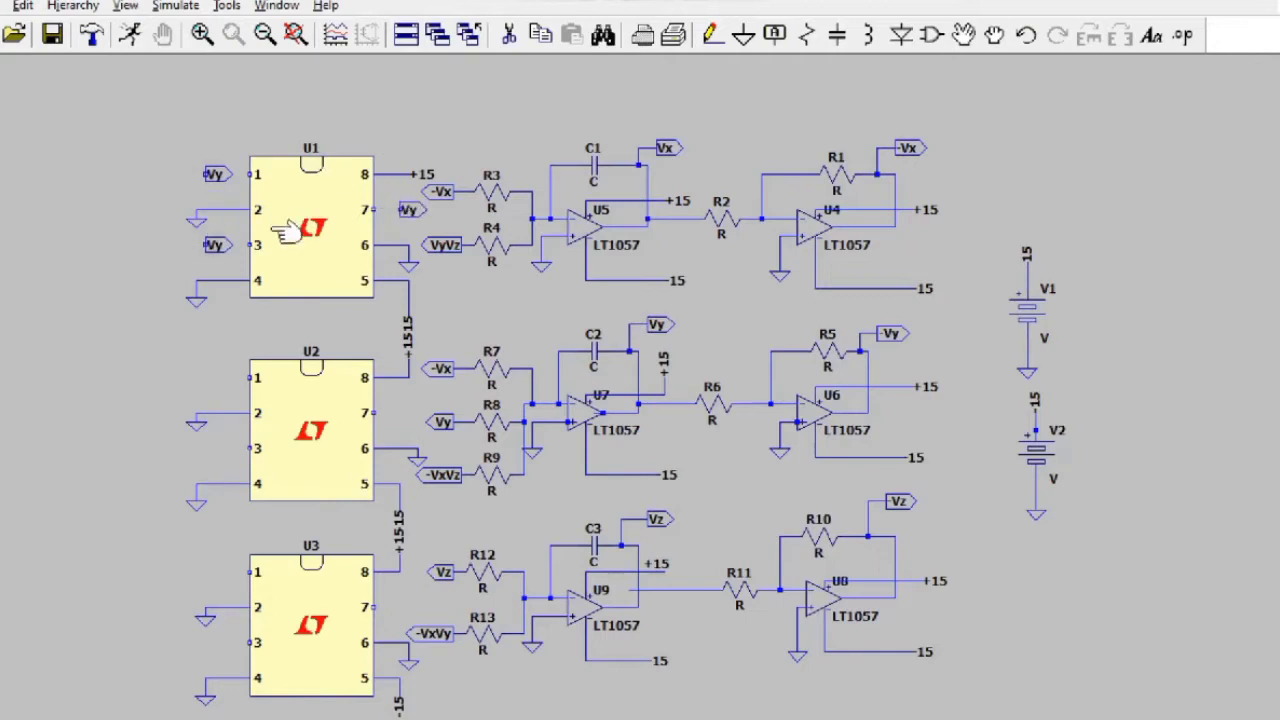
# Step: Rename U1 pin 3's label to Vz and pin 7's label to VyVz
pyautogui.rightClick(216, 244)
pyautogui.write('Vz')
pyautogui.press('Return')
pyautogui.rightClick(409, 209)
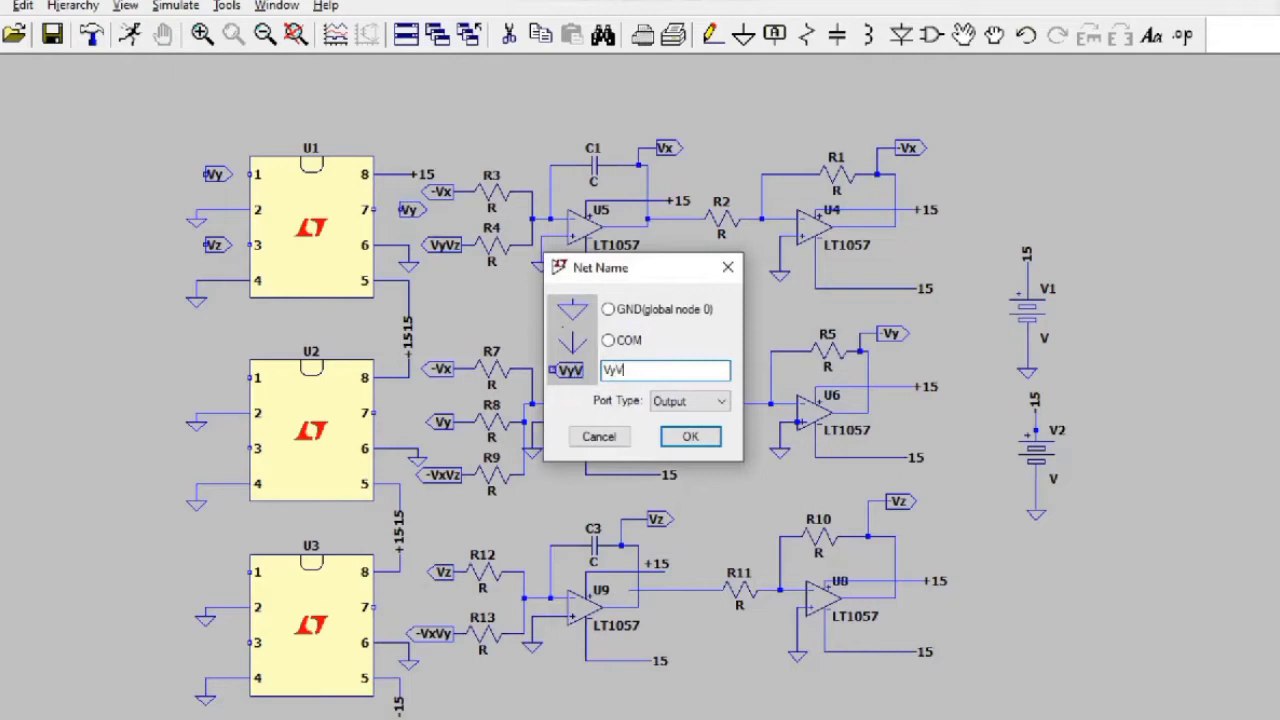
pyautogui.write('VyVz')
pyautogui.press('Return')
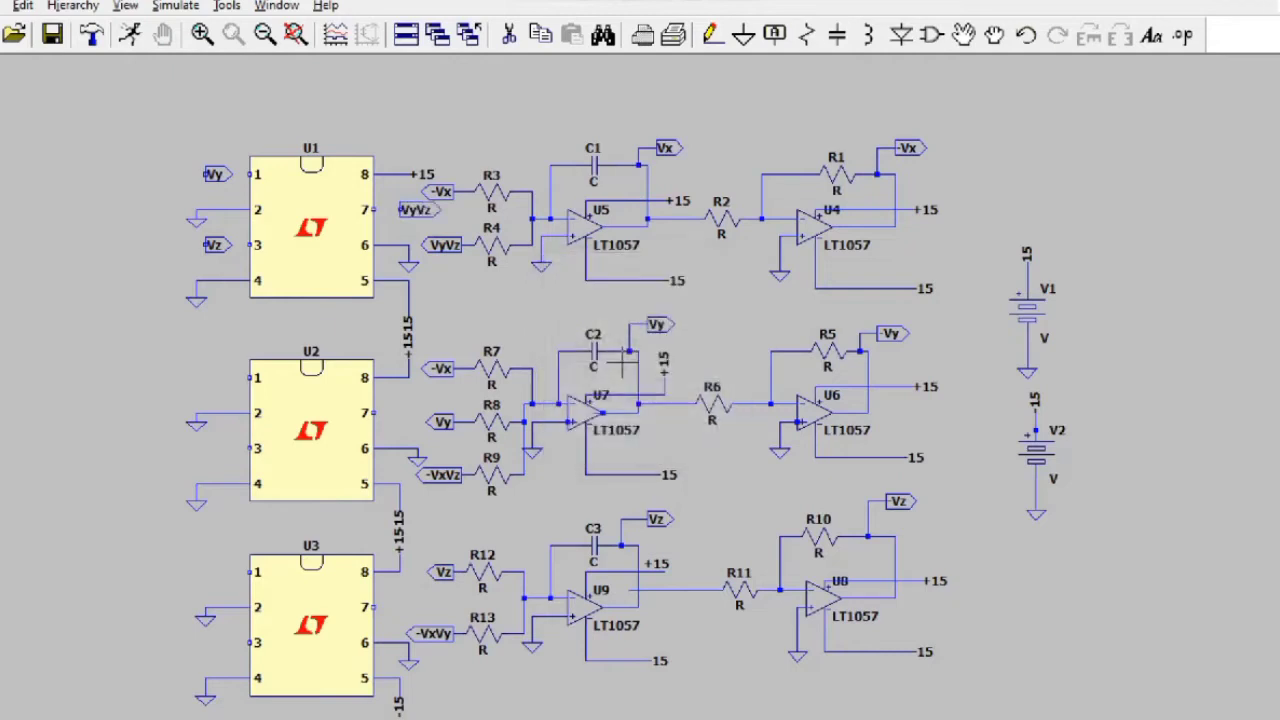
# Step: Create a new Output-type -Vx net label
pyautogui.click(774, 36)
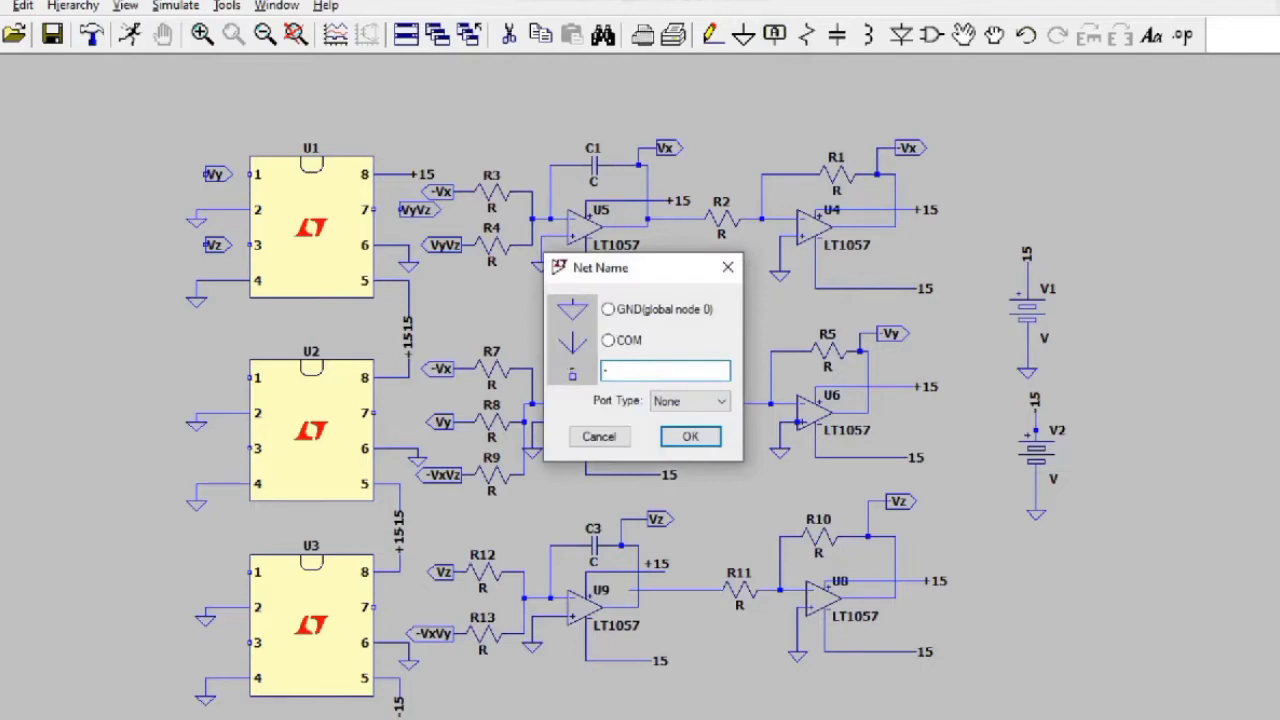
pyautogui.click(720, 401)
pyautogui.click(686, 446)
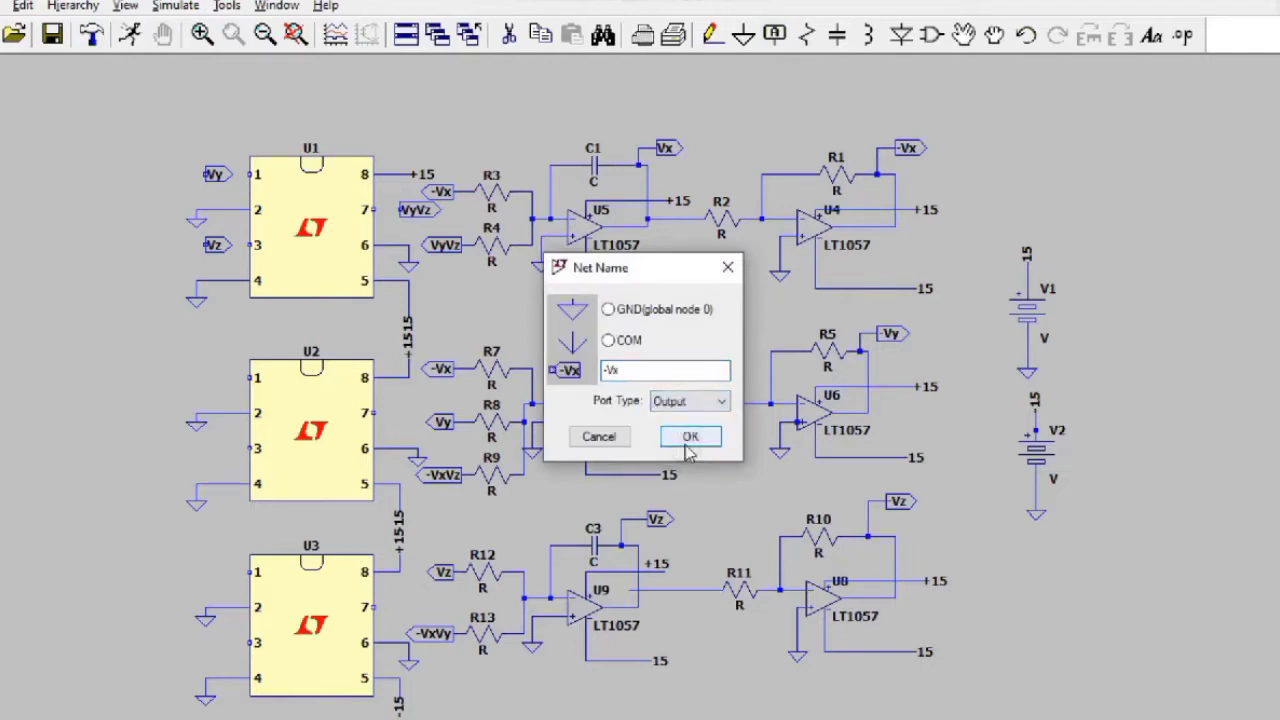
pyautogui.click(690, 437)
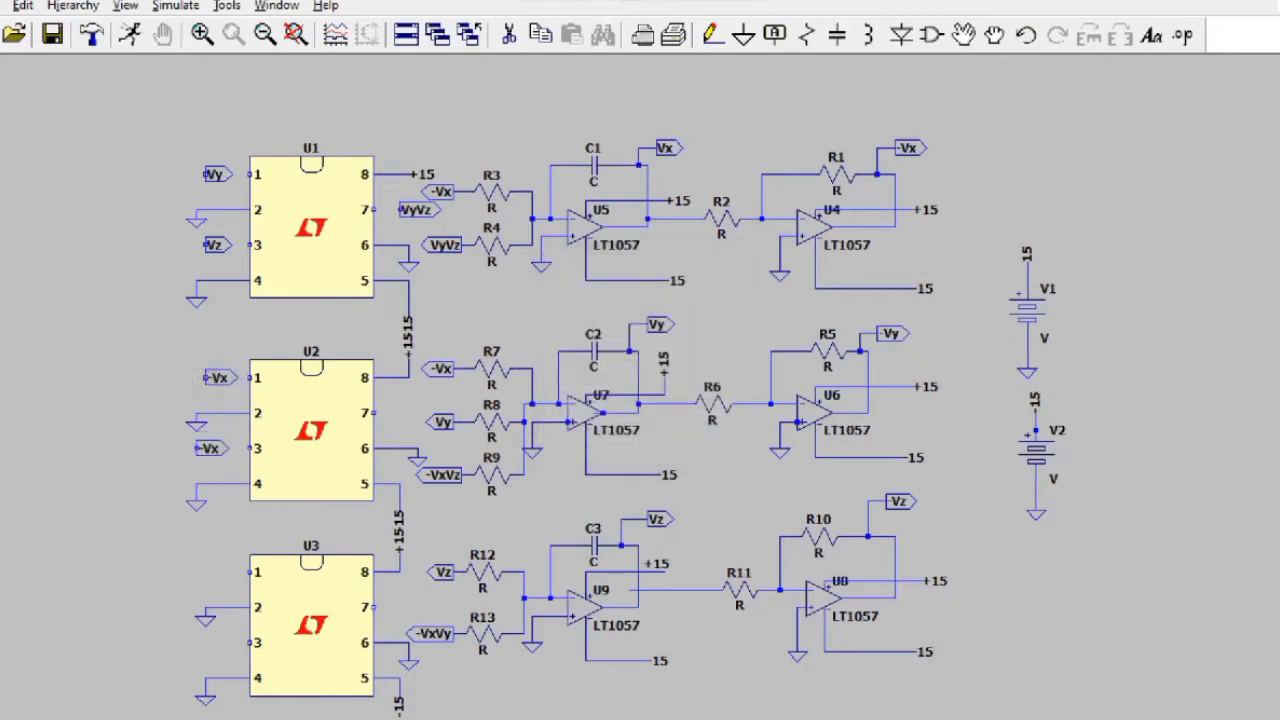
# Step: Place -Vx labels at U2 pins 3 and 7 and U3 pins 1, 3 and 7
pyautogui.click(203, 448)
pyautogui.click(391, 413)
pyautogui.click(205, 572)
pyautogui.click(205, 643)
pyautogui.click(390, 608)
pyautogui.press('Escape')
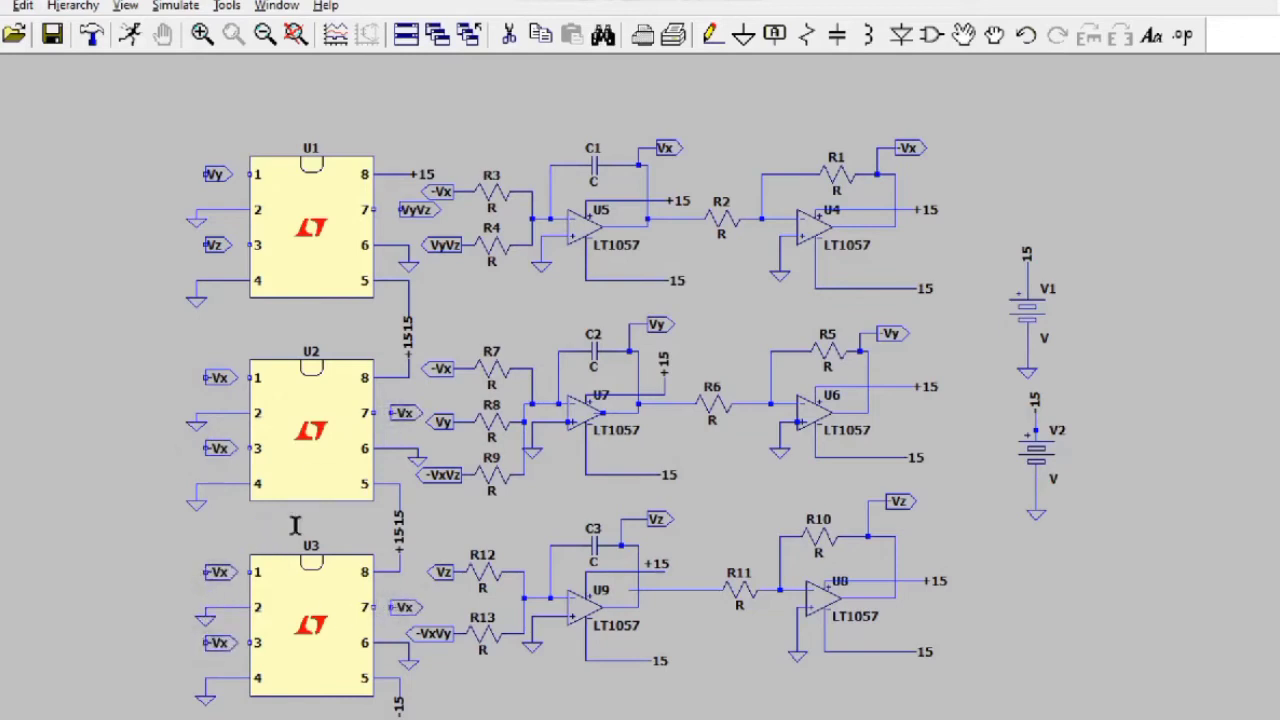
# Step: Edit the U2 pin 3 label and rename U2 pin 7's label to VxVz
pyautogui.rightClick(218, 452)
pyautogui.press('BackSpace')
pyautogui.press('Return')
pyautogui.rightClick(405, 414)
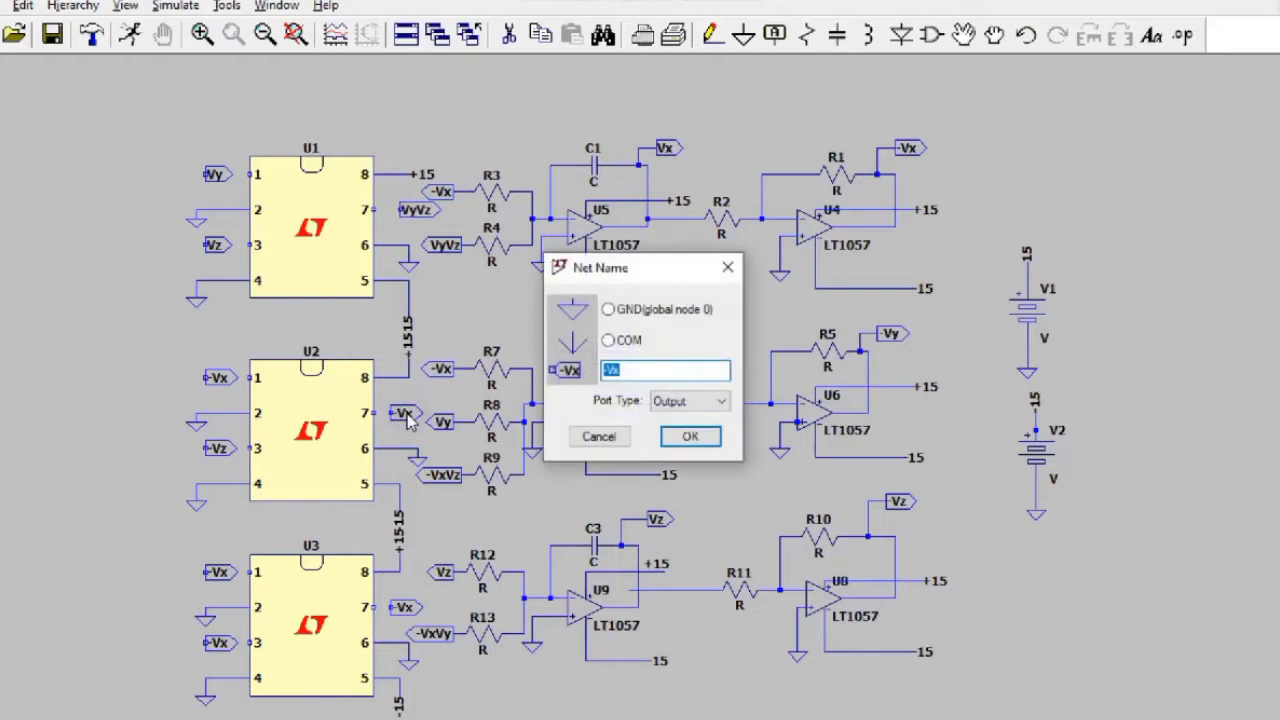
pyautogui.click(636, 376)
pyautogui.press('BackSpace')
pyautogui.press('BackSpace')
pyautogui.press('BackSpace')
pyautogui.write('VxVz')
pyautogui.press('Return')
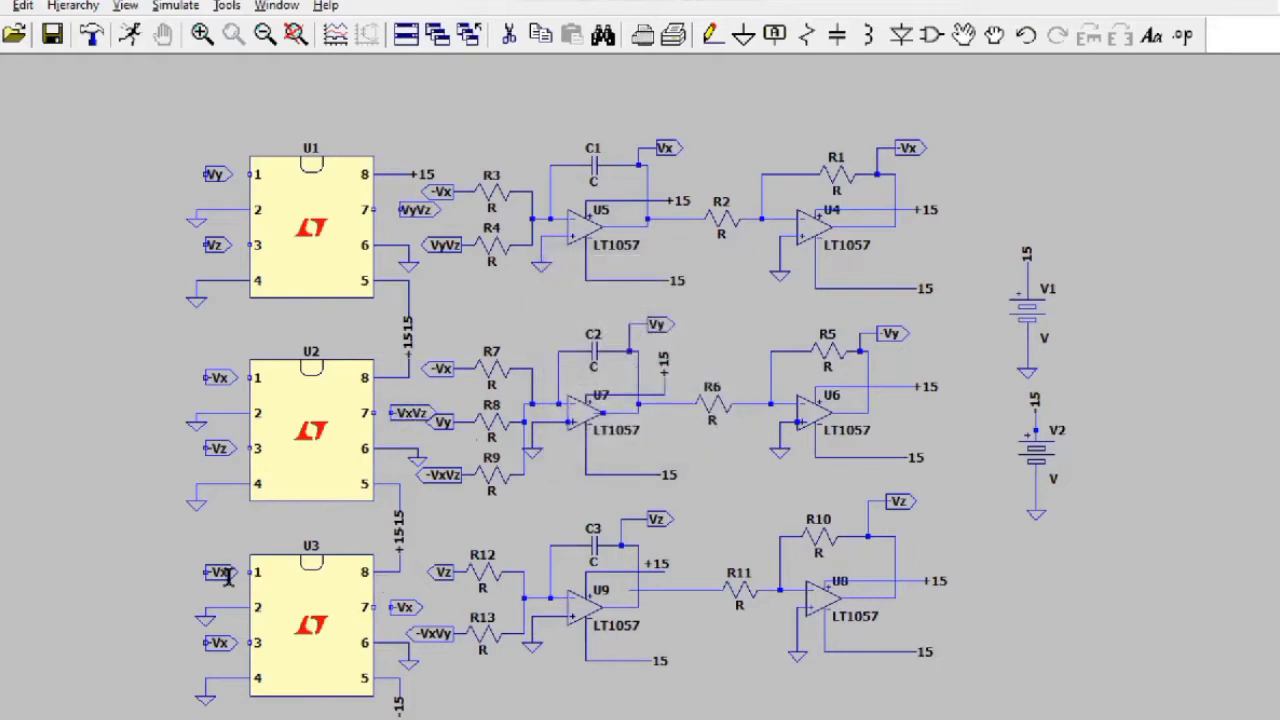
# Step: Keep U3 pin 1's label as -Vx and rename U3 pin 3's label to Vy
pyautogui.rightClick(220, 574)
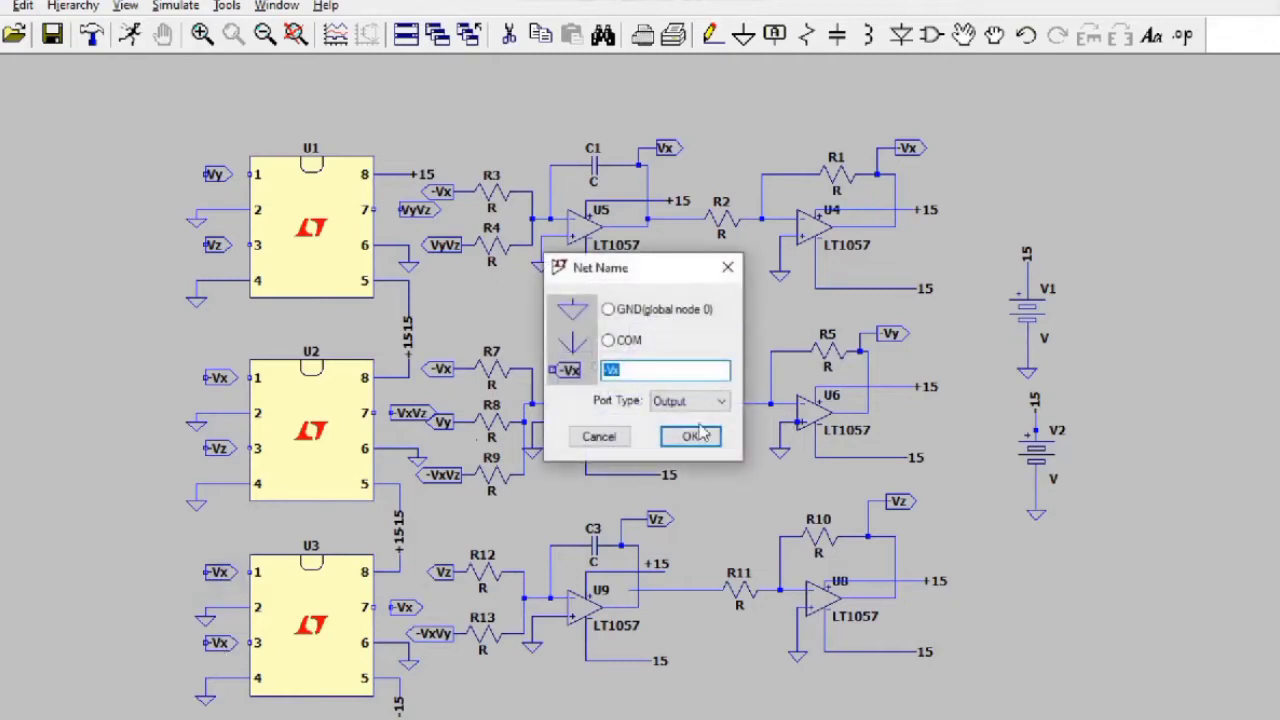
pyautogui.click(600, 437)
pyautogui.rightClick(213, 645)
pyautogui.write('Vy')
pyautogui.press('Return')
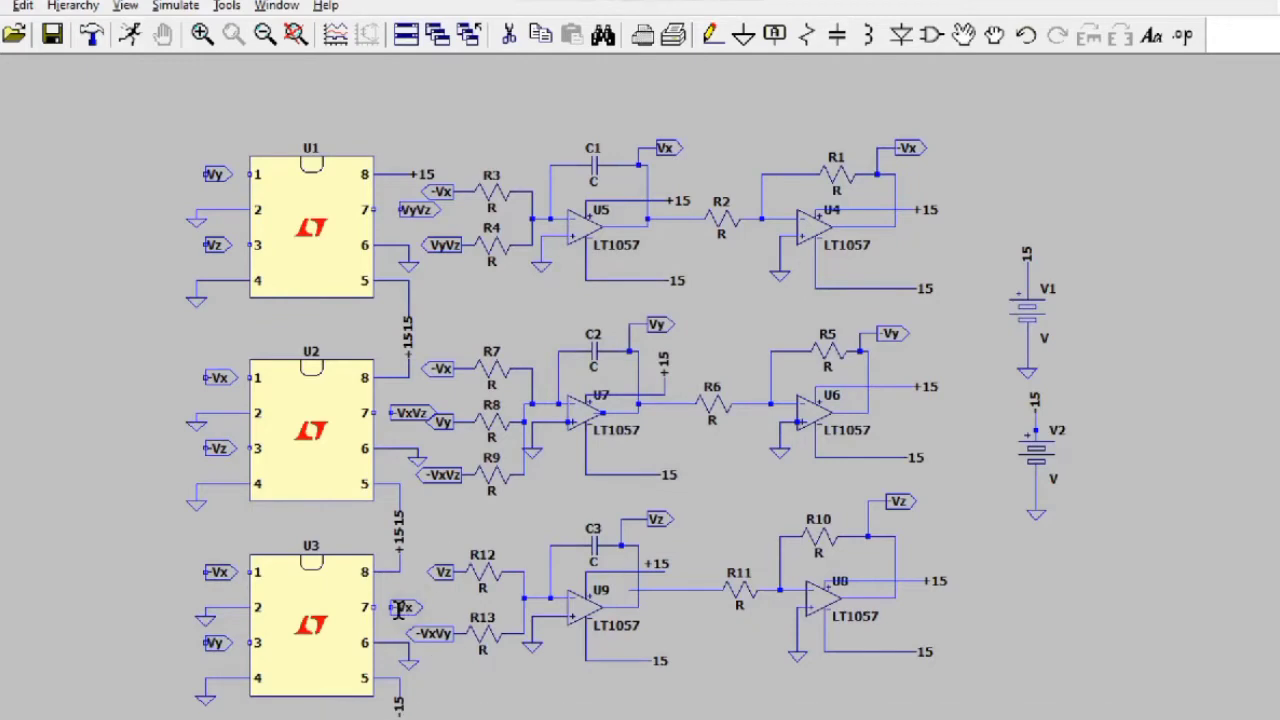
# Step: Rename U3 pin 7's label to VxVy, then begin wiring the -Vx label at U3 pin 1
pyautogui.rightClick(406, 608)
pyautogui.click(648, 371)
pyautogui.press('Home')
pyautogui.press('Delete')
pyautogui.press('End')
pyautogui.write('Vy')
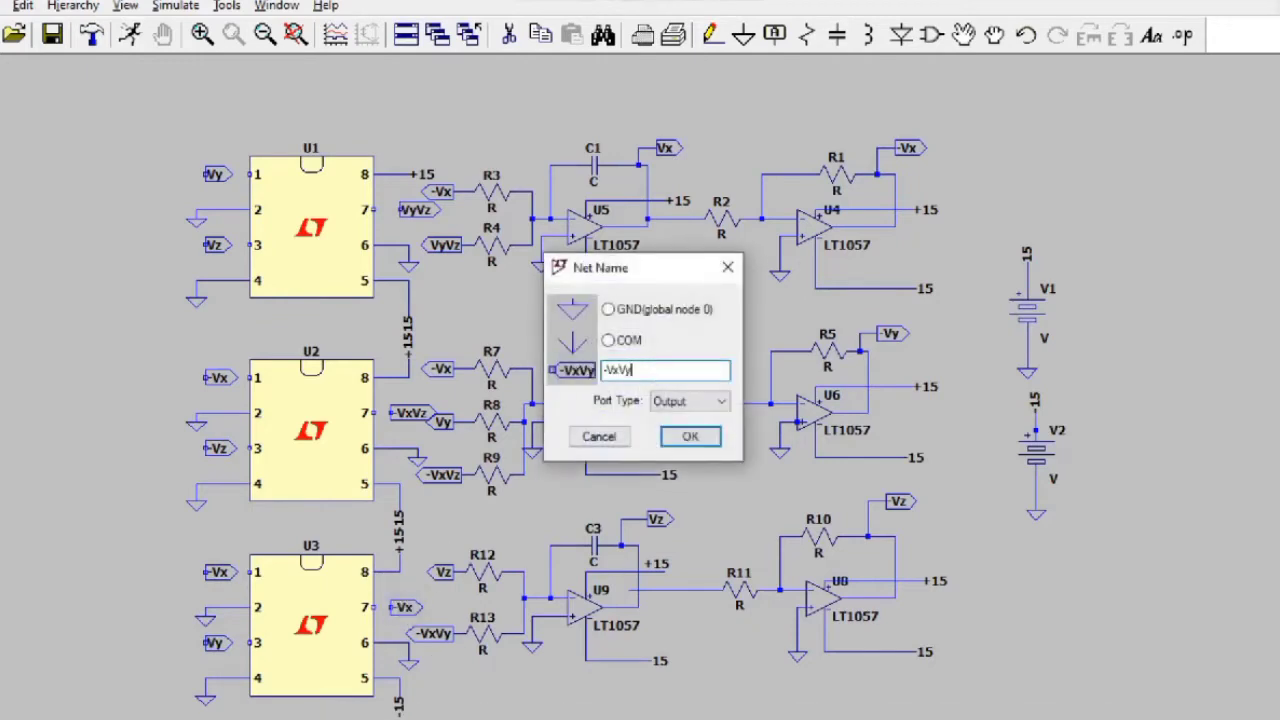
pyautogui.press('Return')
pyautogui.click(710, 36)
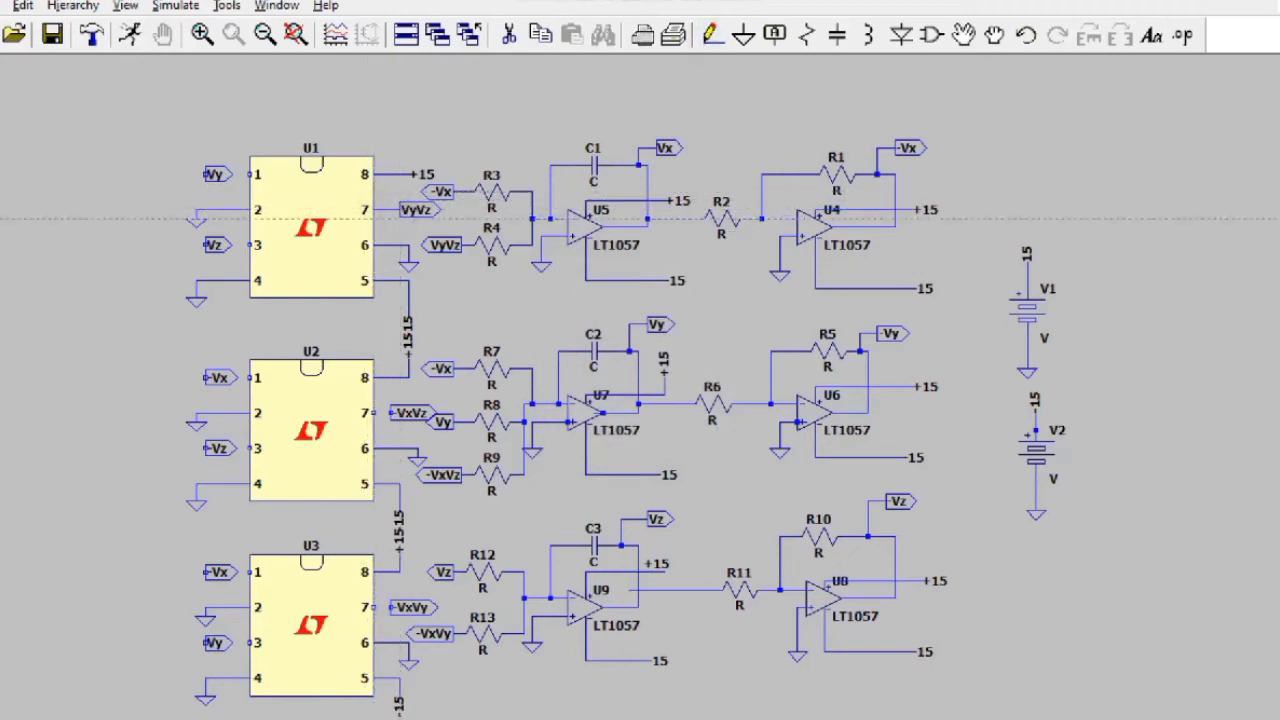
pyautogui.rightClick(395, 414)
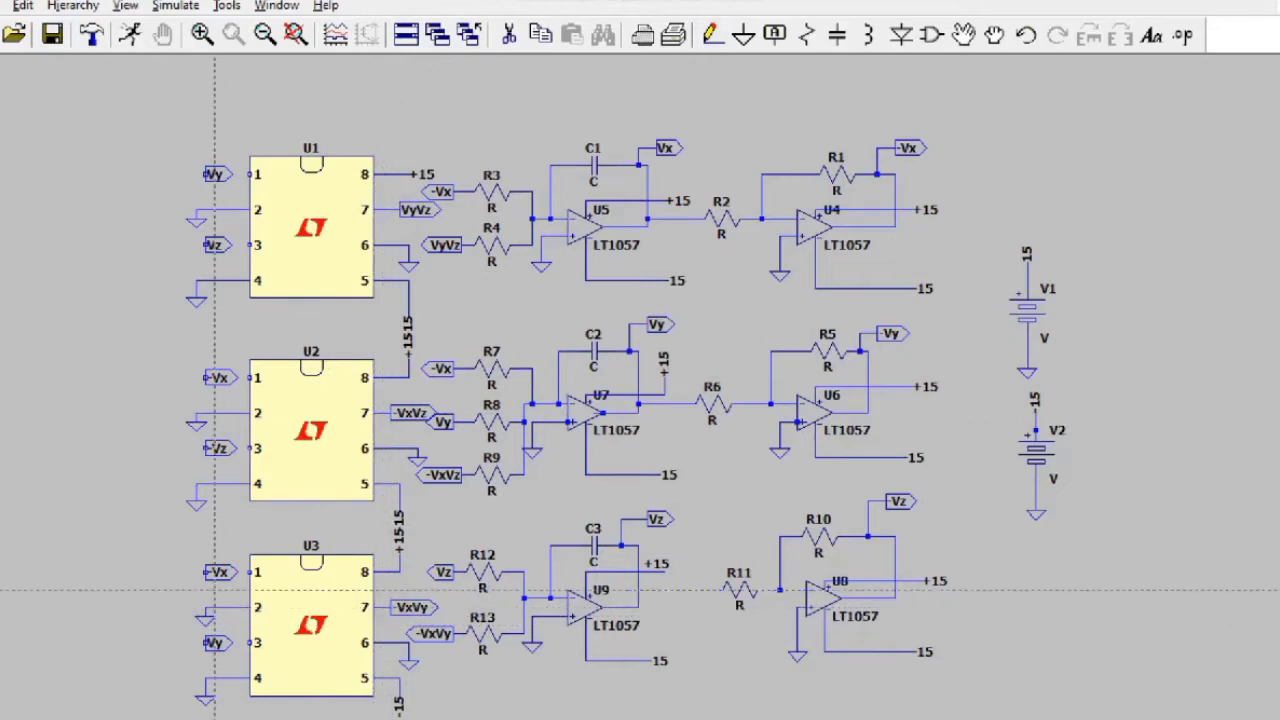
# Step: Wire -Vx to U3 pin 1, and the -Vx and -Vz labels to U2 pins 1 and 3
pyautogui.click(250, 572)
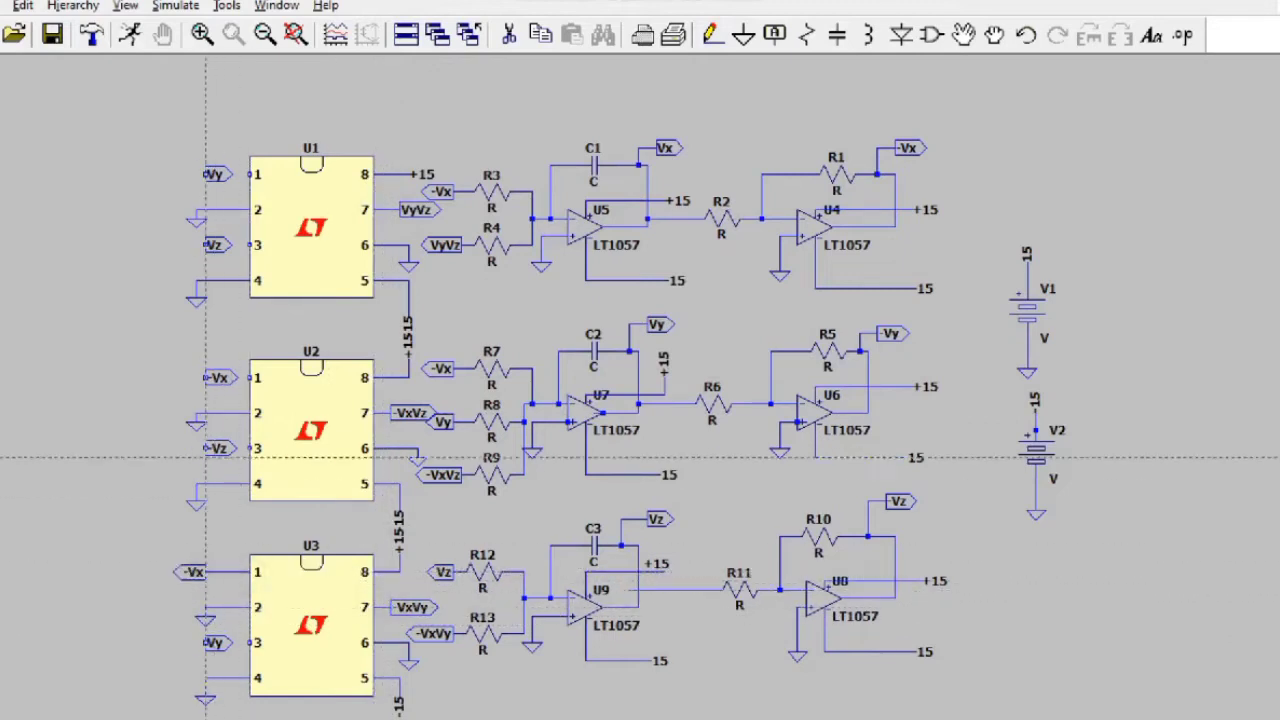
pyautogui.click(205, 378)
pyautogui.click(255, 378)
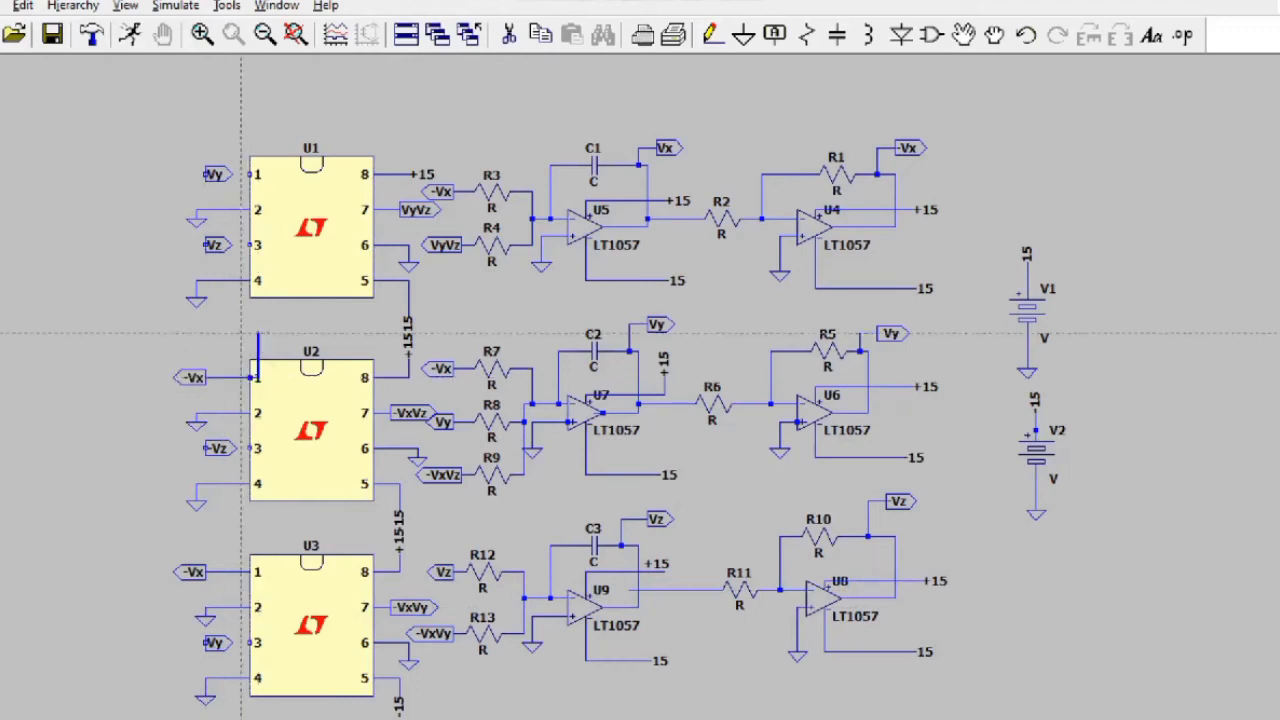
pyautogui.press('Escape')
pyautogui.press('F3')
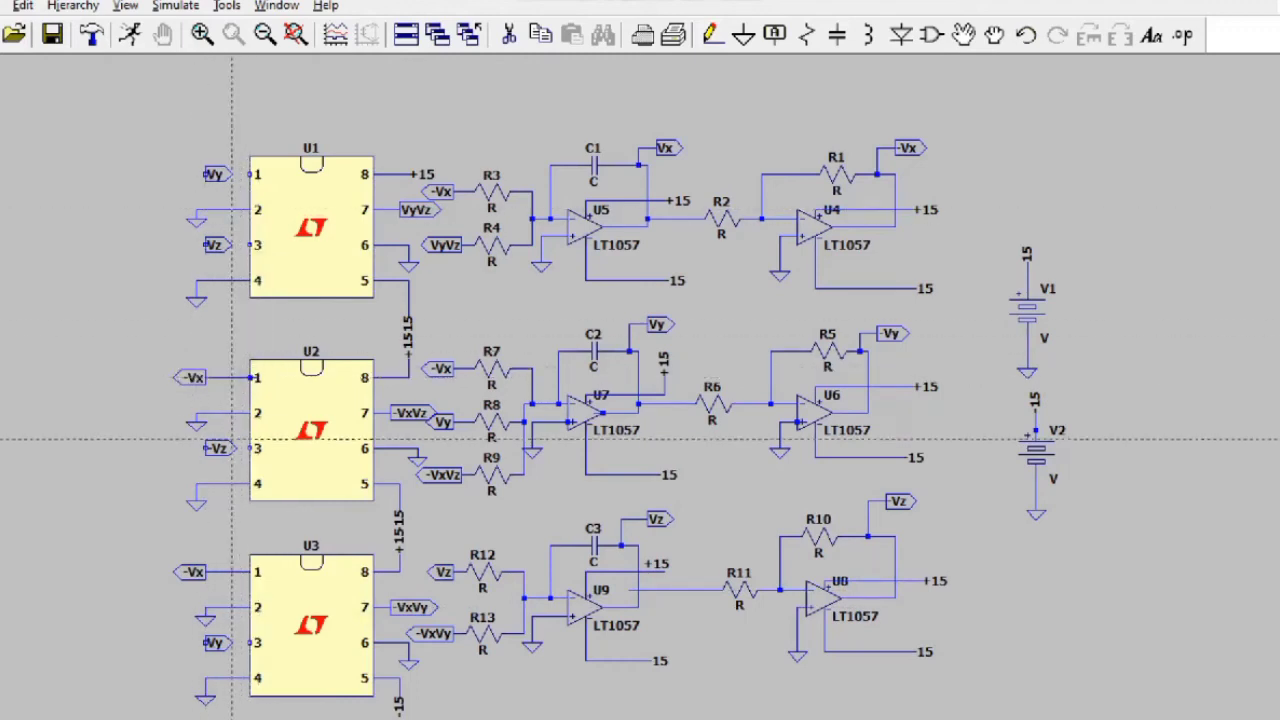
pyautogui.click(206, 448)
pyautogui.click(250, 448)
pyautogui.press('Escape')
# Step: Wire Vy to U3 pin 3, then Vz and Vy to U1 pins 3 and 1
pyautogui.press('F3')
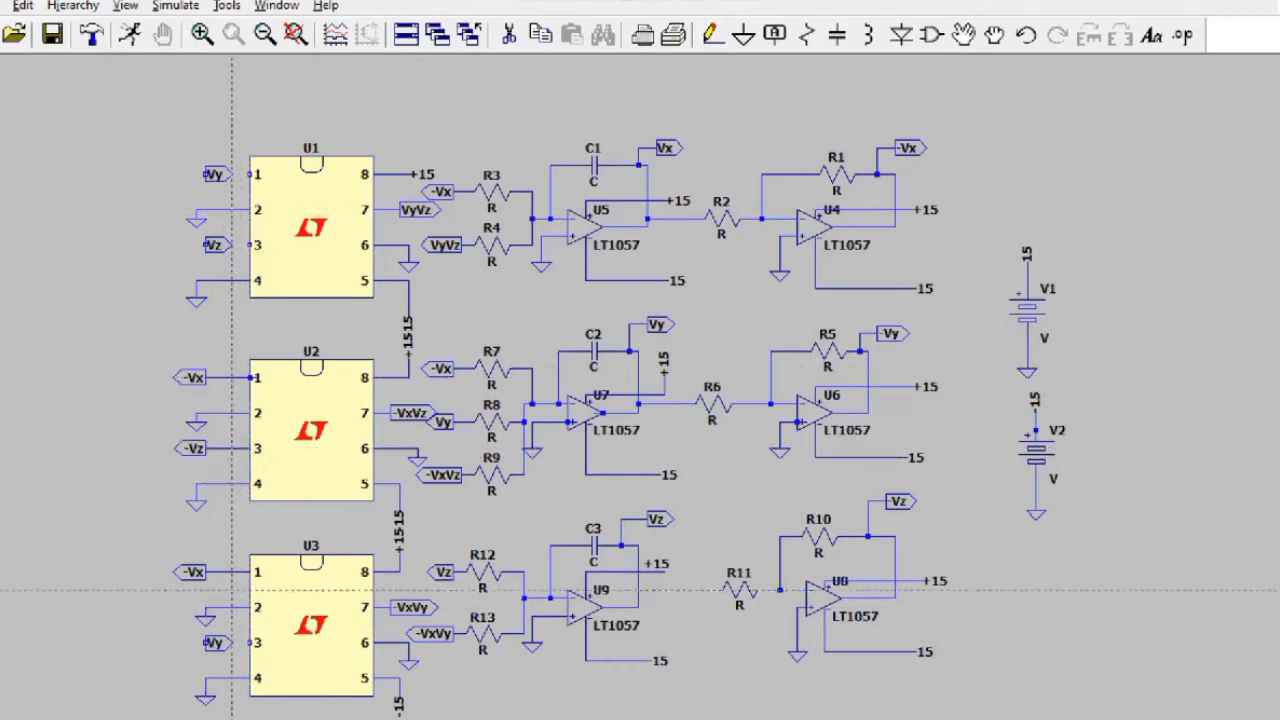
pyautogui.click(205, 643)
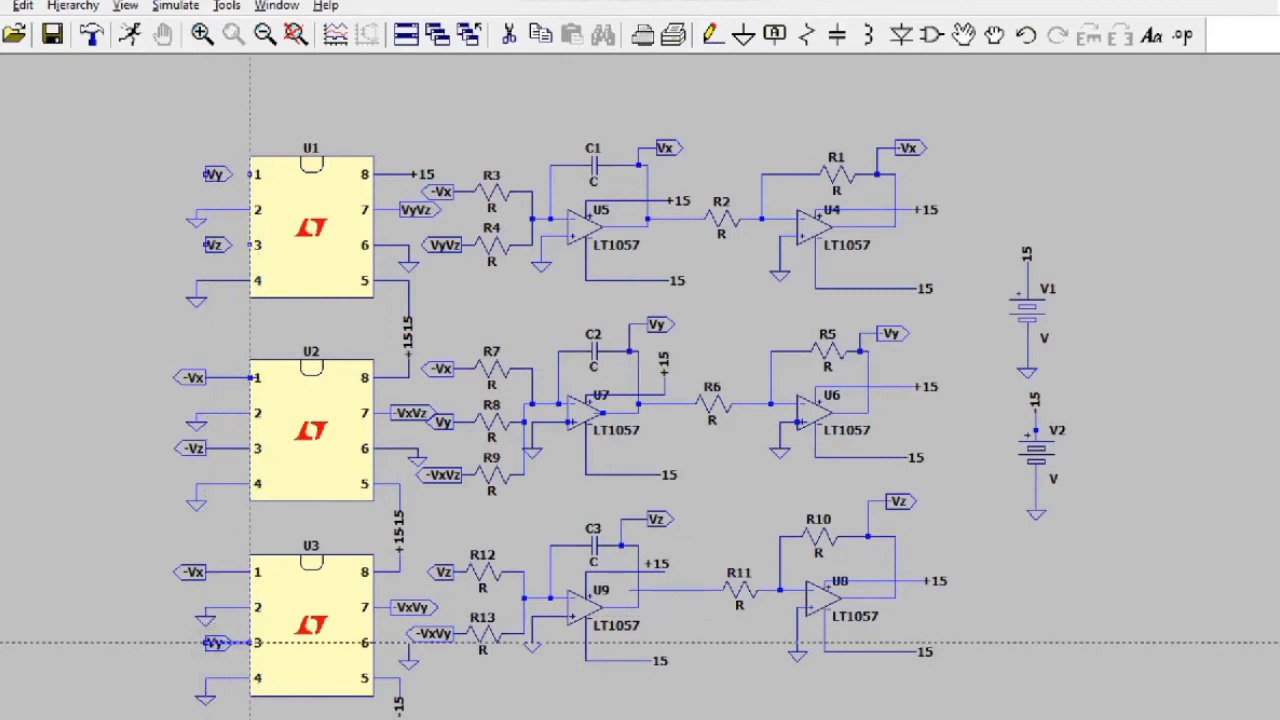
pyautogui.click(255, 643)
pyautogui.click(206, 245)
pyautogui.click(250, 245)
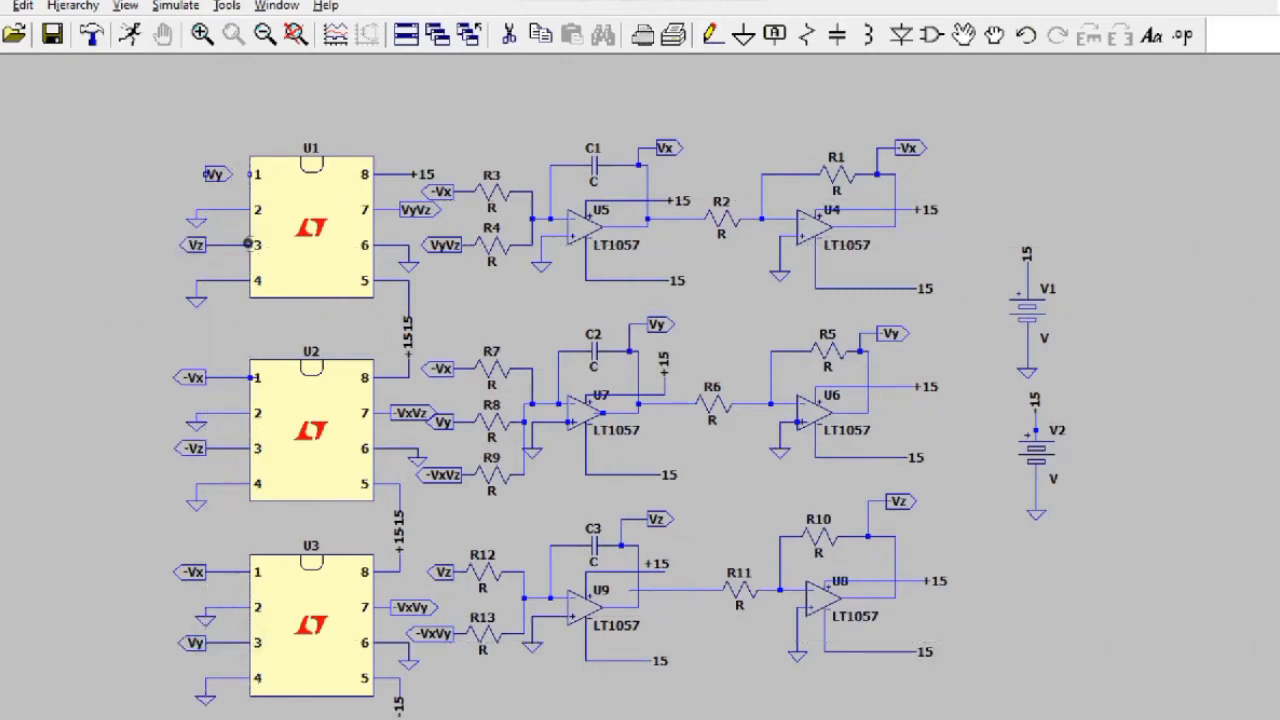
pyautogui.click(206, 174)
pyautogui.click(250, 174)
pyautogui.press('Escape')
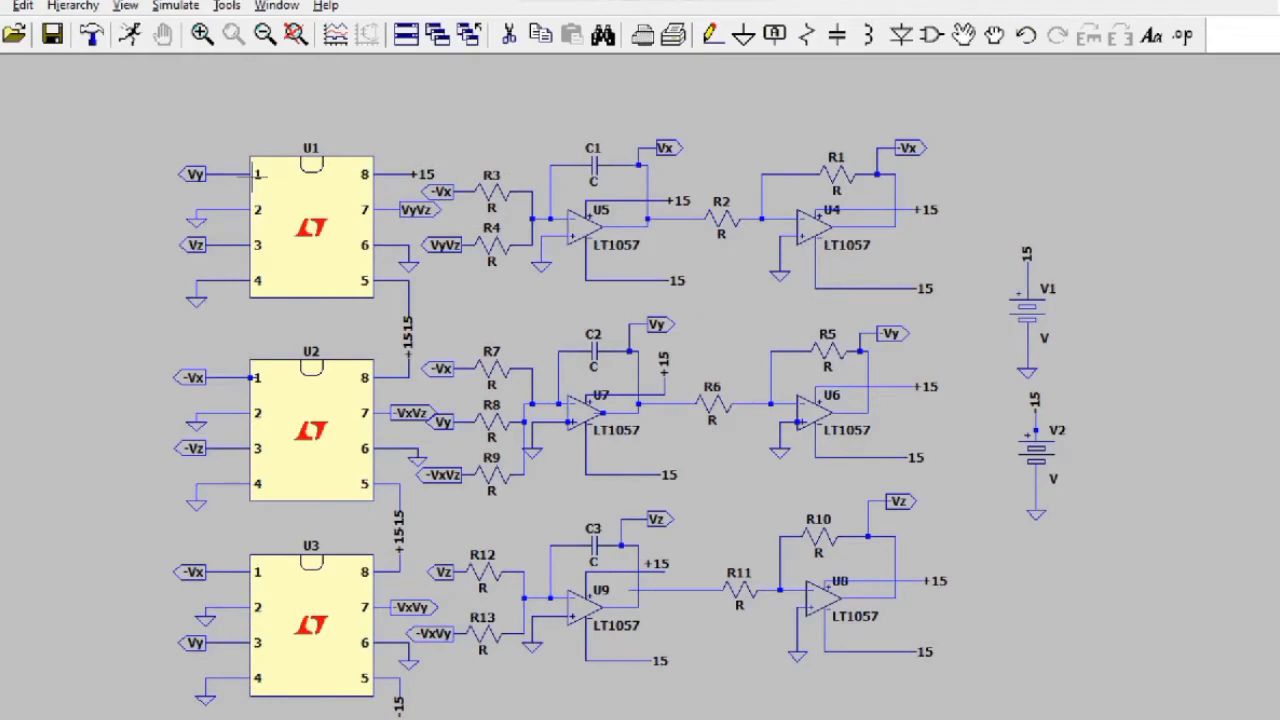
# Step: Set resistors R1, R2 and R3 to 100k
pyautogui.rightClick(596, 546)
pyautogui.rightClick(836, 176)
pyautogui.write('100k')
pyautogui.click(750, 297)
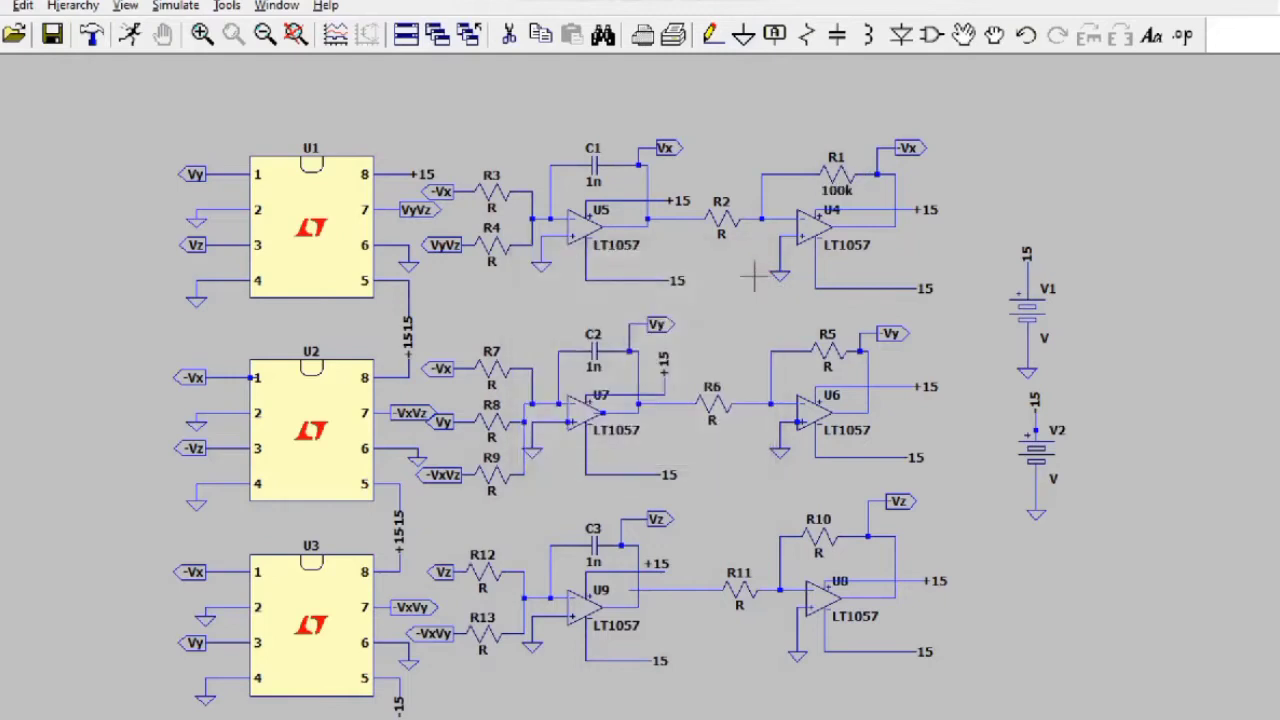
pyautogui.rightClick(719, 233)
pyautogui.write('100k')
pyautogui.click(768, 408)
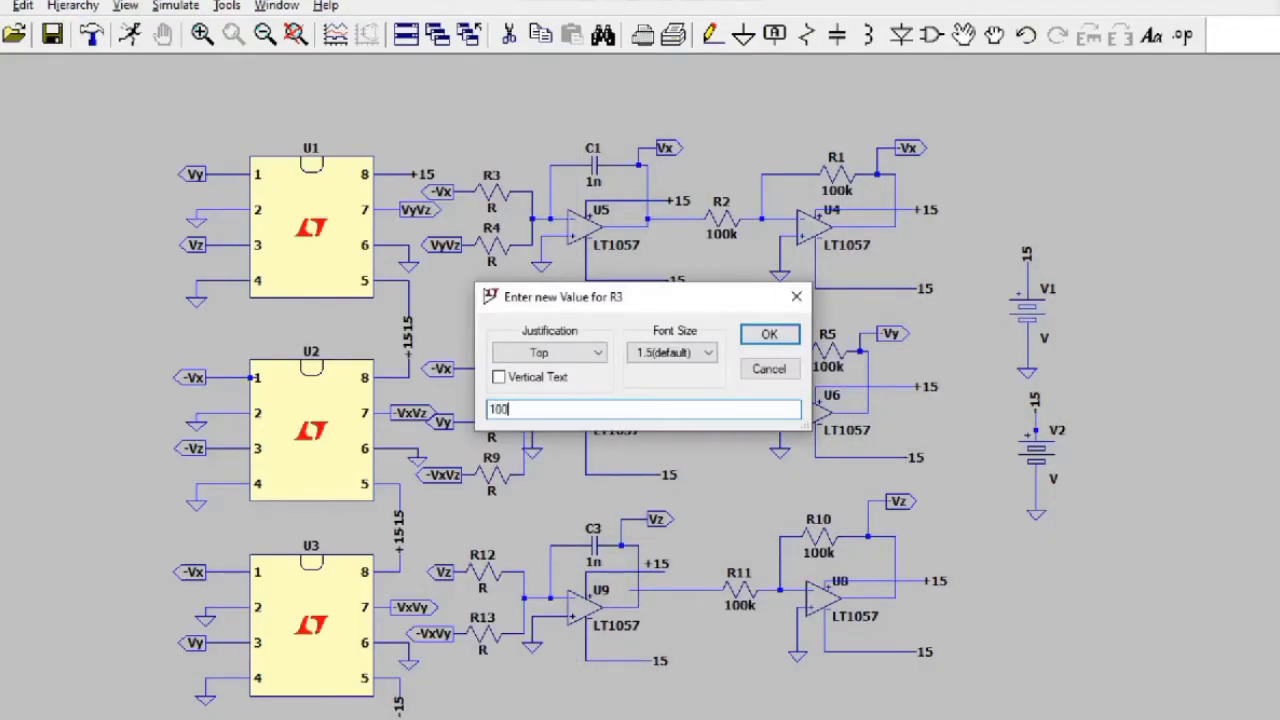
pyautogui.write('k')
pyautogui.press('Return')
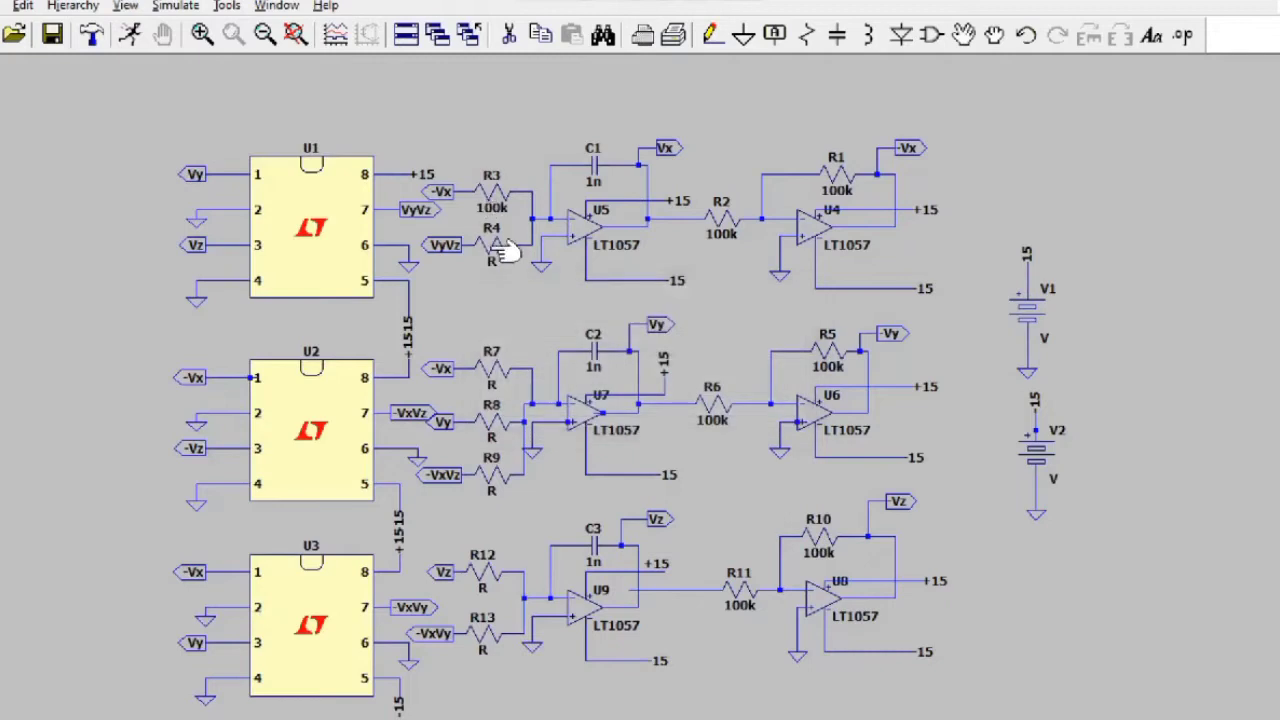
# Step: Set R4 to 1k, and R7 and R8 to 100k
pyautogui.rightClick(491, 262)
pyautogui.write('1')
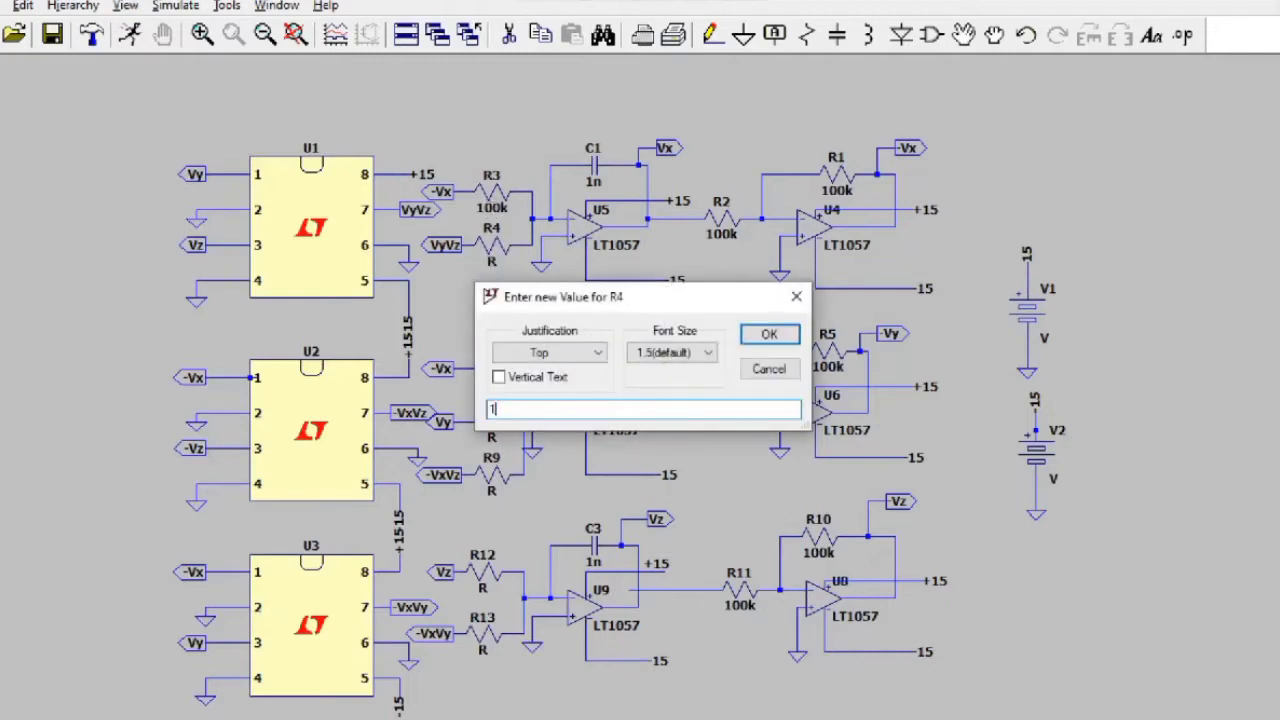
pyautogui.write('k')
pyautogui.press('Return')
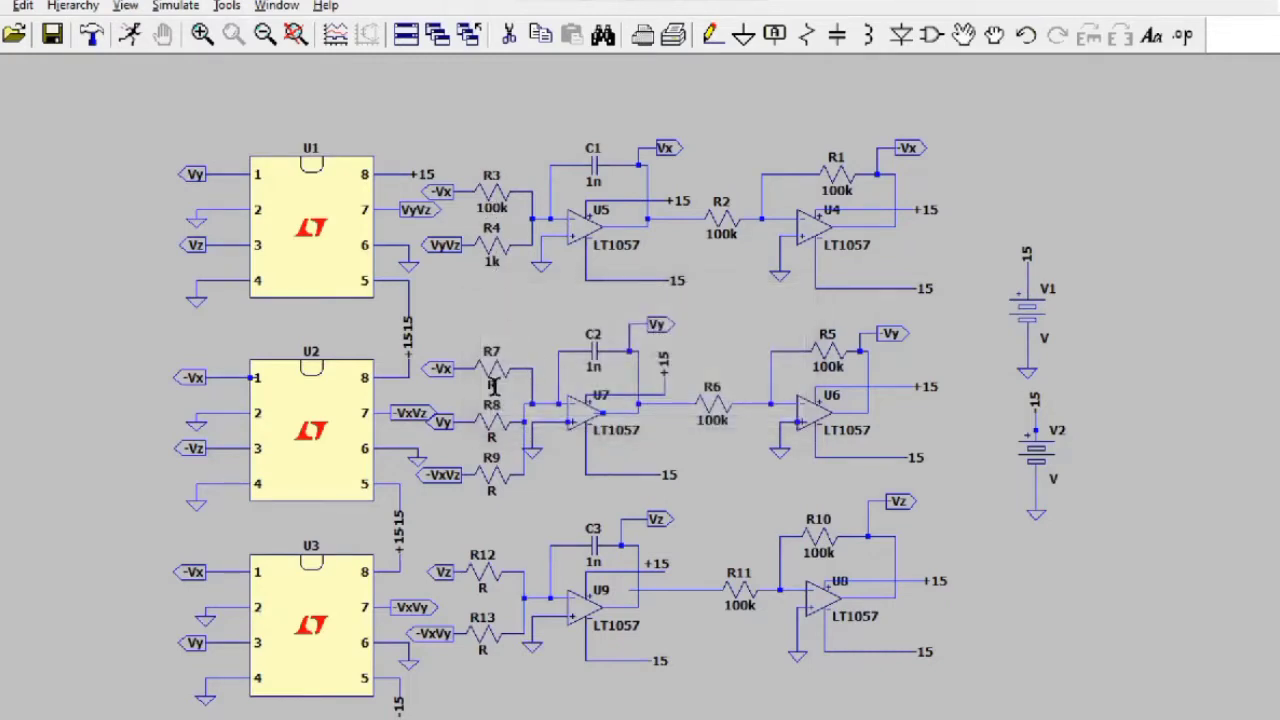
pyautogui.rightClick(497, 397)
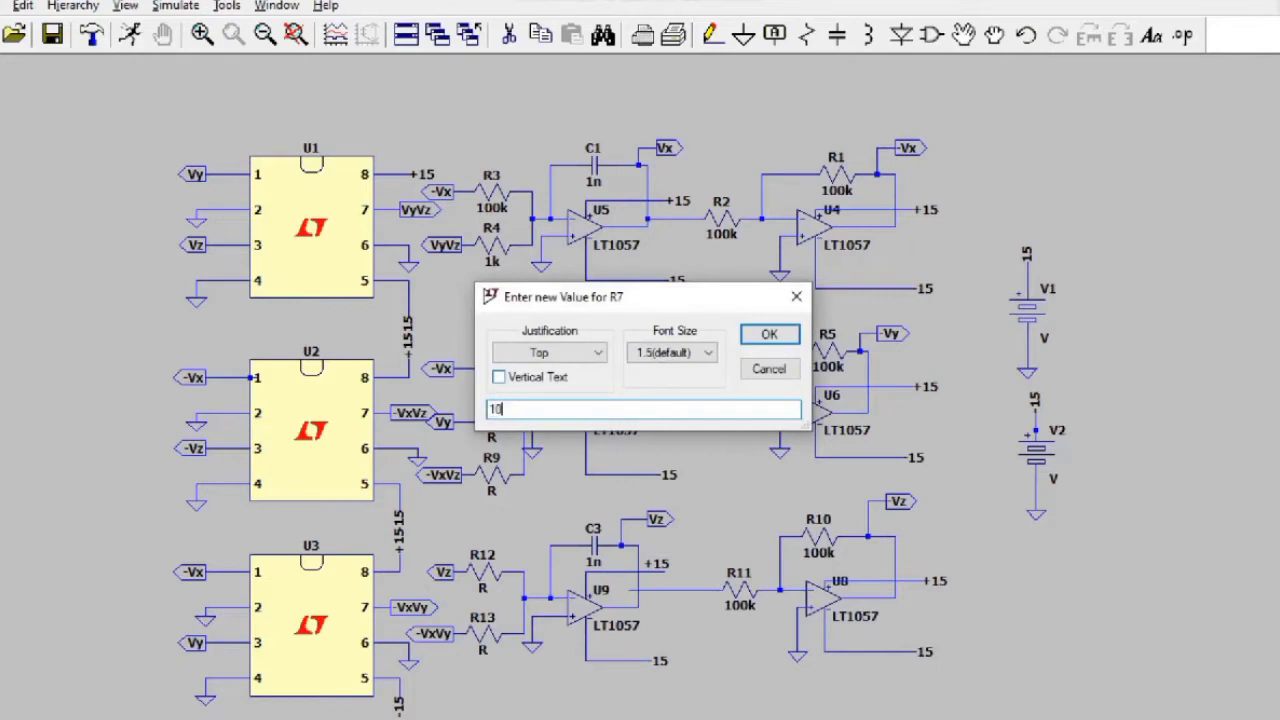
pyautogui.write('100k')
pyautogui.press('Return')
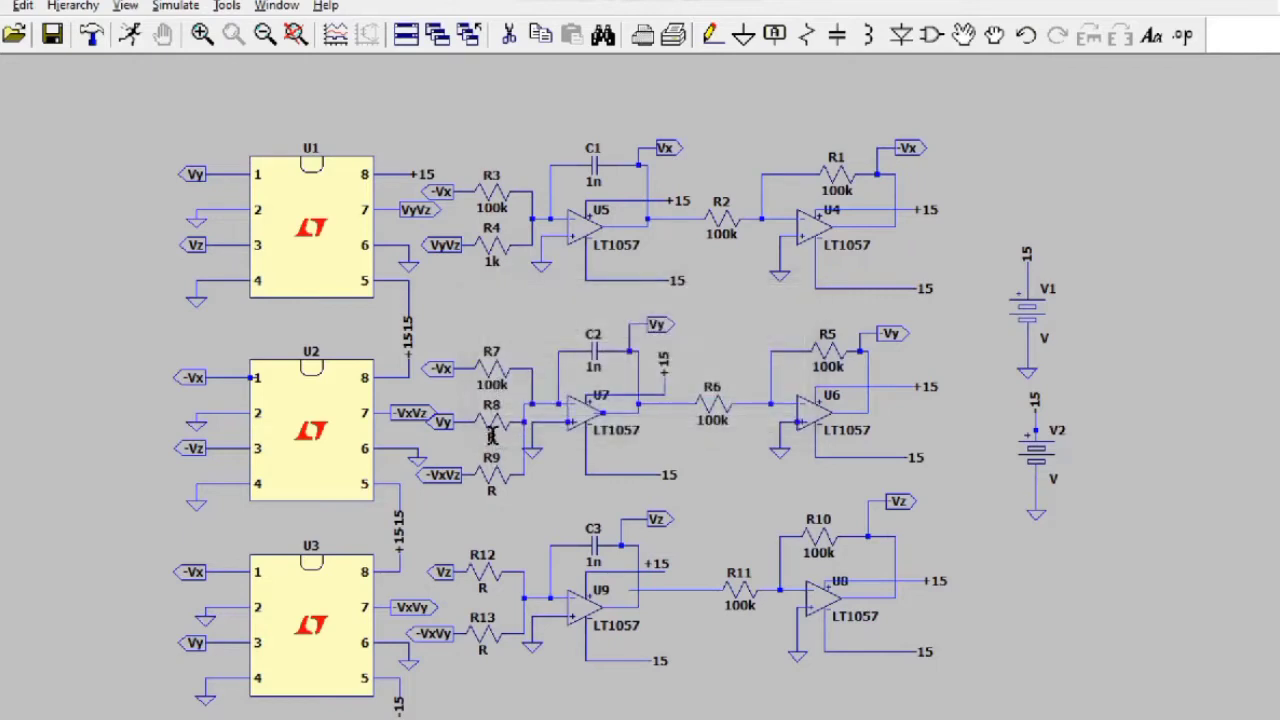
pyautogui.rightClick(491, 435)
pyautogui.write('1')
pyautogui.press('Return')
# Step: Set R9 to 1k, R12 to 33.33k and R13 to 1k
pyautogui.rightClick(491, 494)
pyautogui.write('1k')
pyautogui.press('Return')
pyautogui.rightClick(482, 580)
pyautogui.write('33')
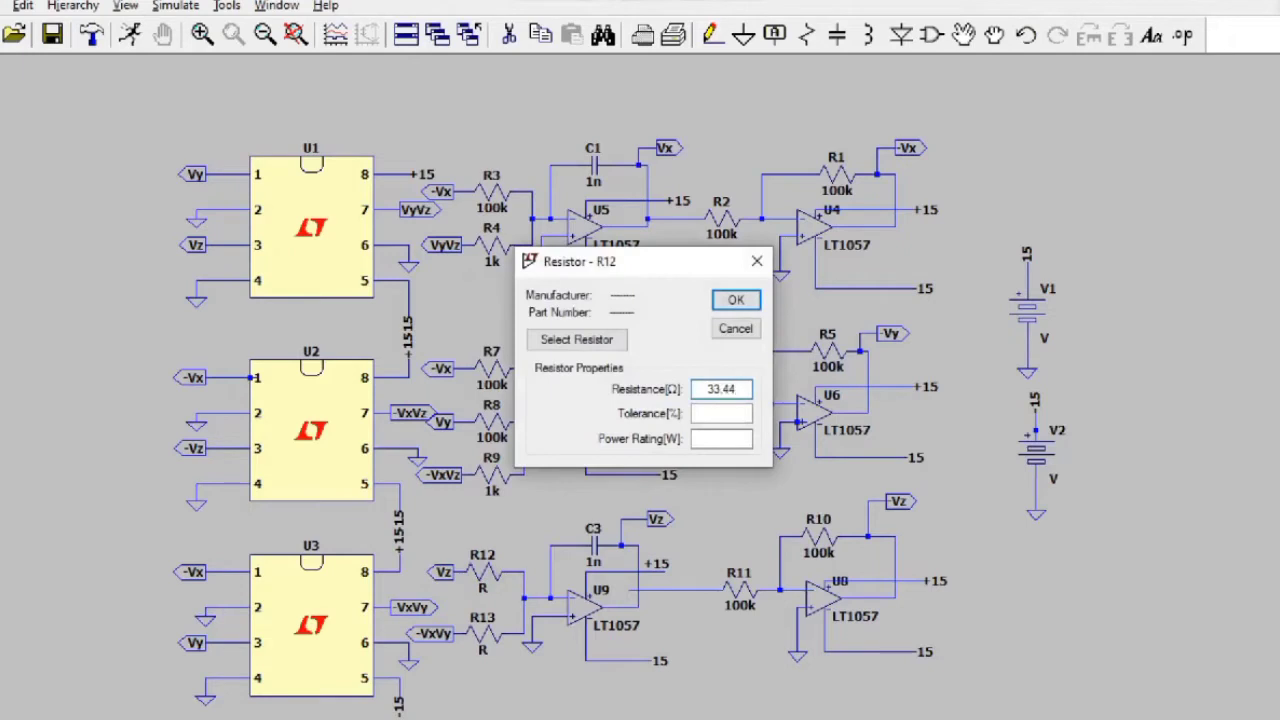
pyautogui.write('.33k')
pyautogui.press('Return')
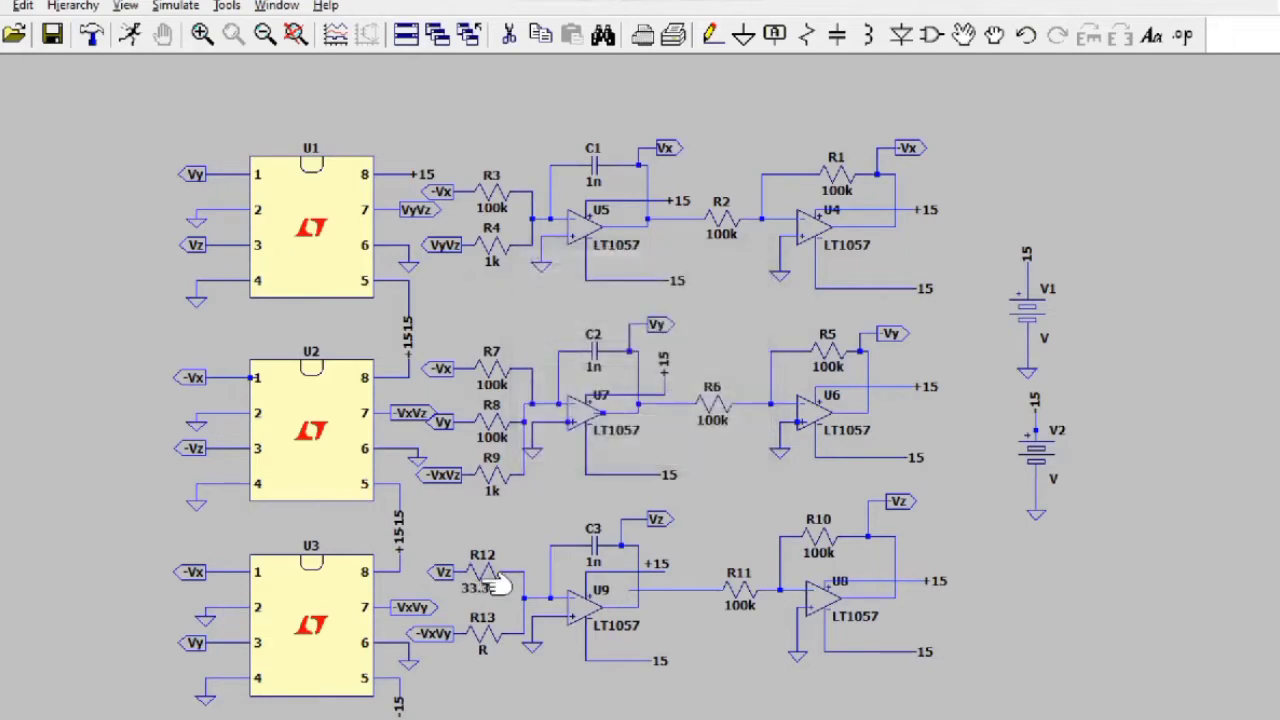
pyautogui.rightClick(483, 648)
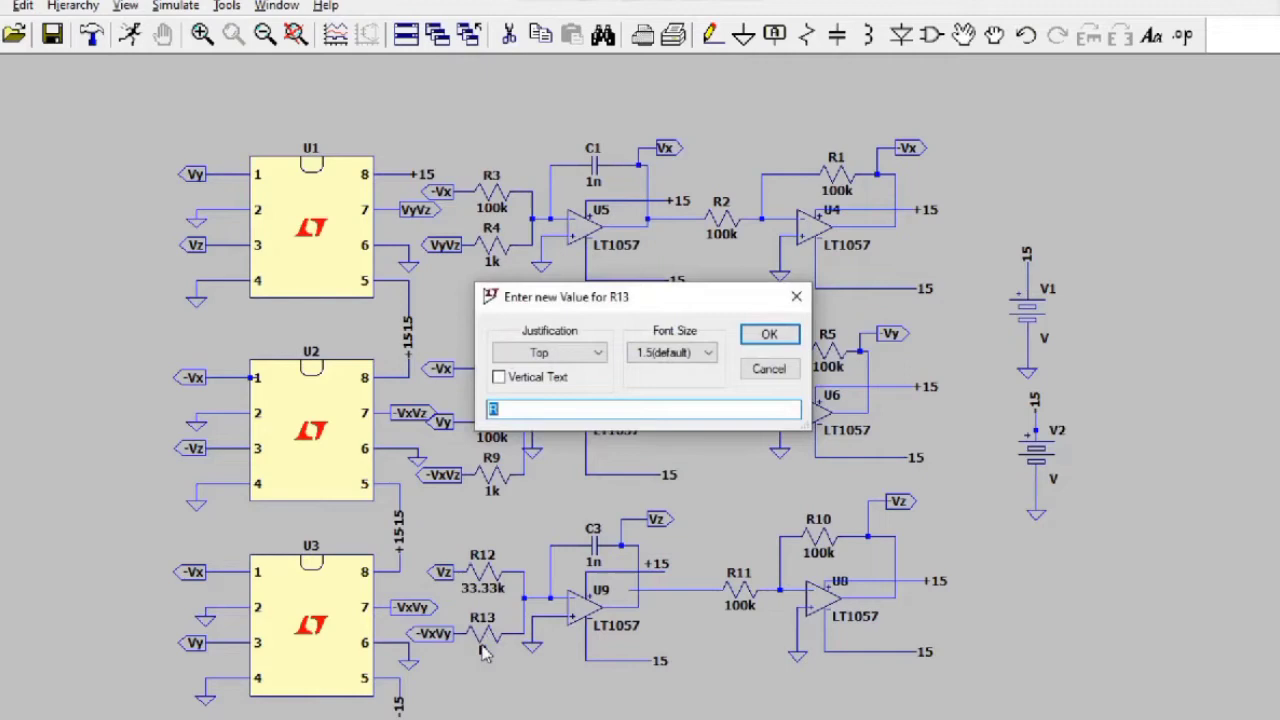
pyautogui.write('1k')
pyautogui.press('Return')
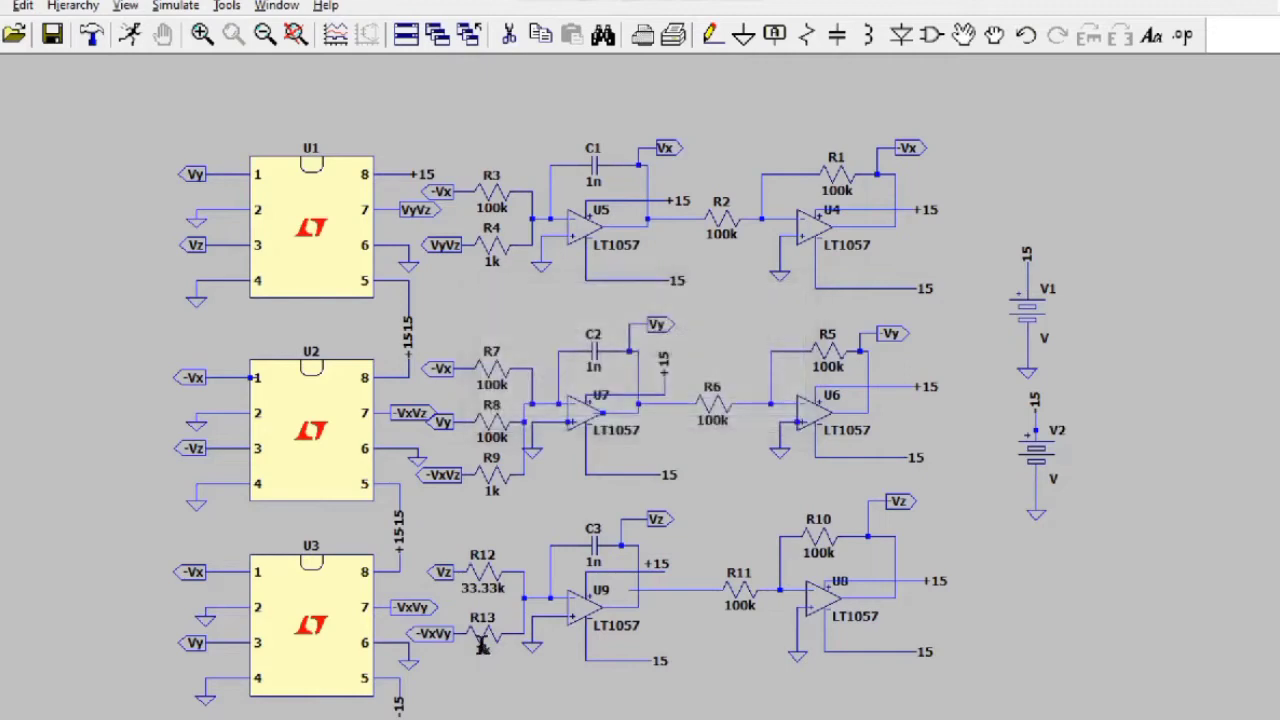
# Step: Place a '.include AD633_JT.cir' SPICE directive above the schematic
pyautogui.click(1187, 42)
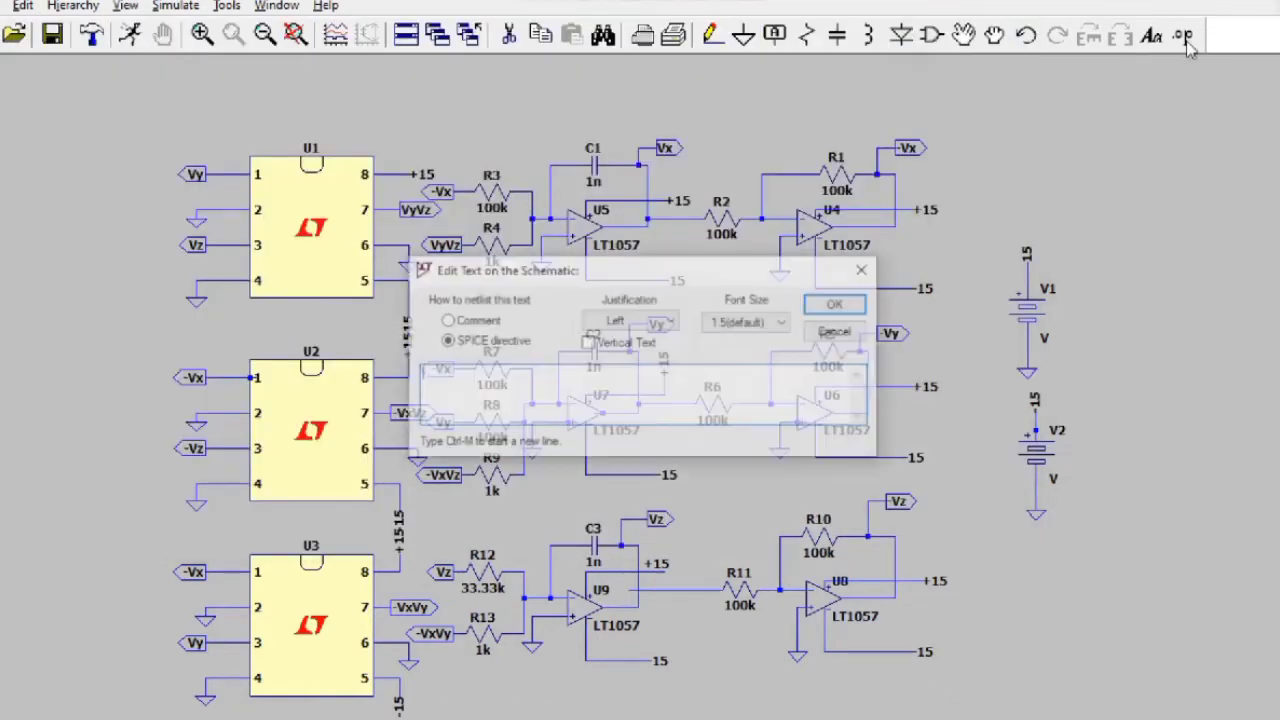
pyautogui.write('.include')
pyautogui.write('AD633_JT')
pyautogui.write('.cir')
pyautogui.press('Return')
pyautogui.click(368, 124)
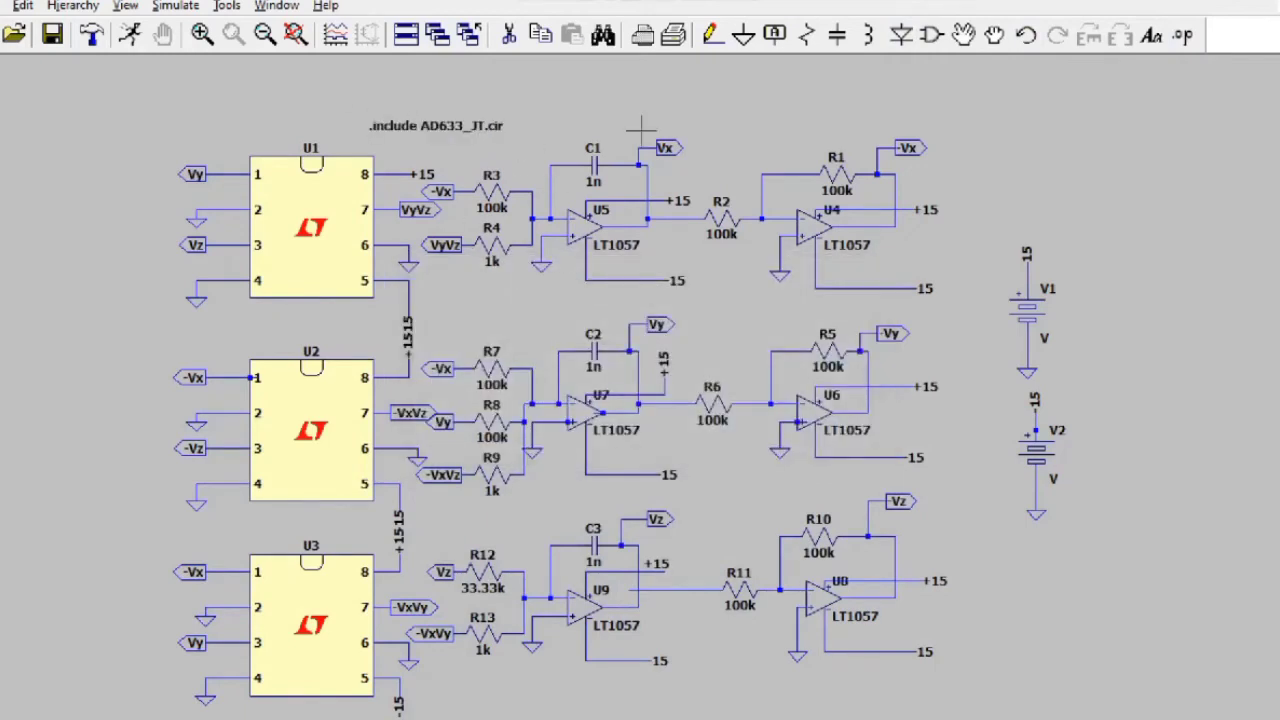
# Step: Set the Value of multipliers U1, U2 and U3 to AD633_JT
pyautogui.rightClick(318, 176)
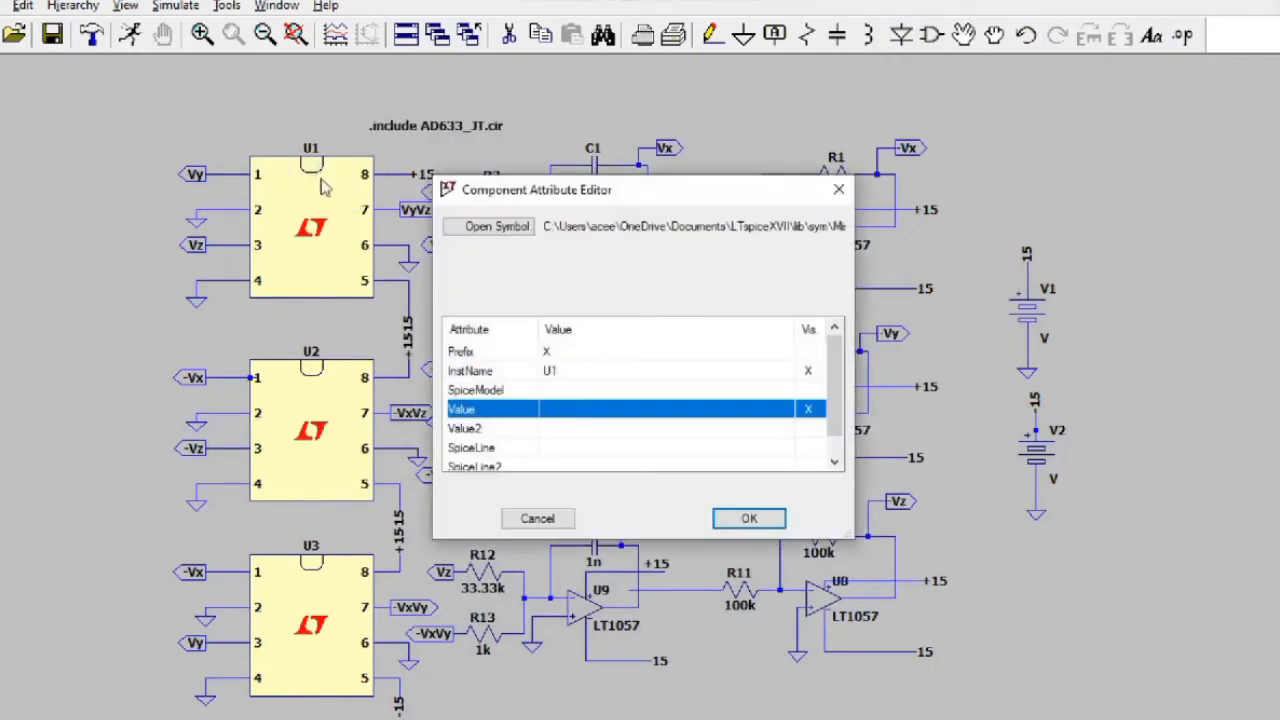
pyautogui.click(552, 407)
pyautogui.write('AD633_JT')
pyautogui.click(749, 518)
pyautogui.rightClick(305, 370)
pyautogui.click(552, 407)
pyautogui.write('AD633_JT')
pyautogui.click(749, 517)
pyautogui.rightClick(325, 565)
pyautogui.click(552, 407)
pyautogui.write('AD633_JT')
pyautogui.click(749, 518)
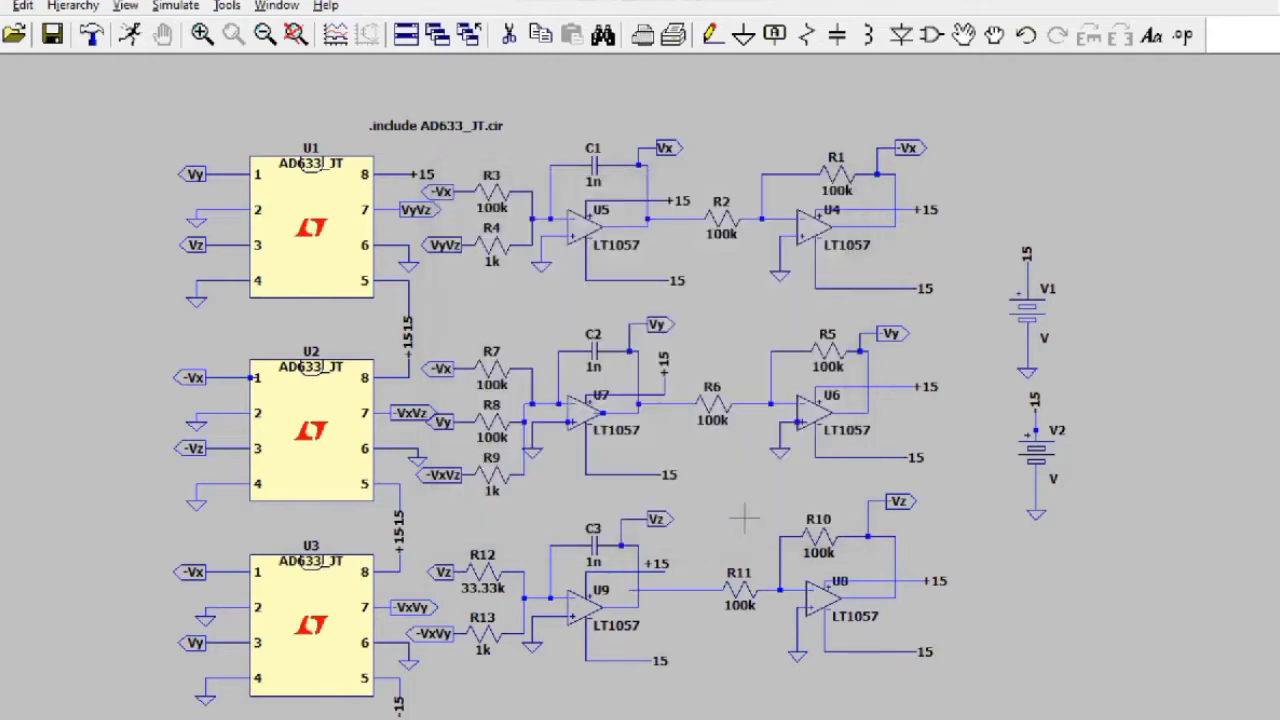
pyautogui.click(3, 5)
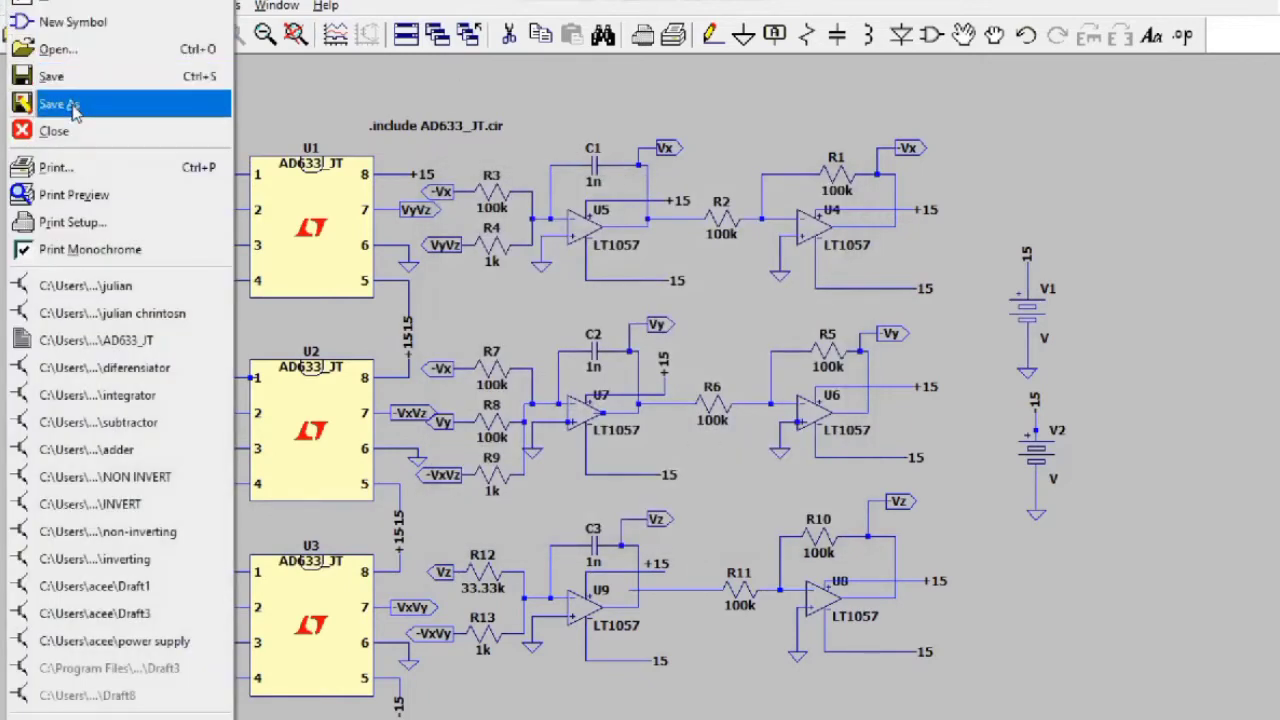
pyautogui.click(71, 106)
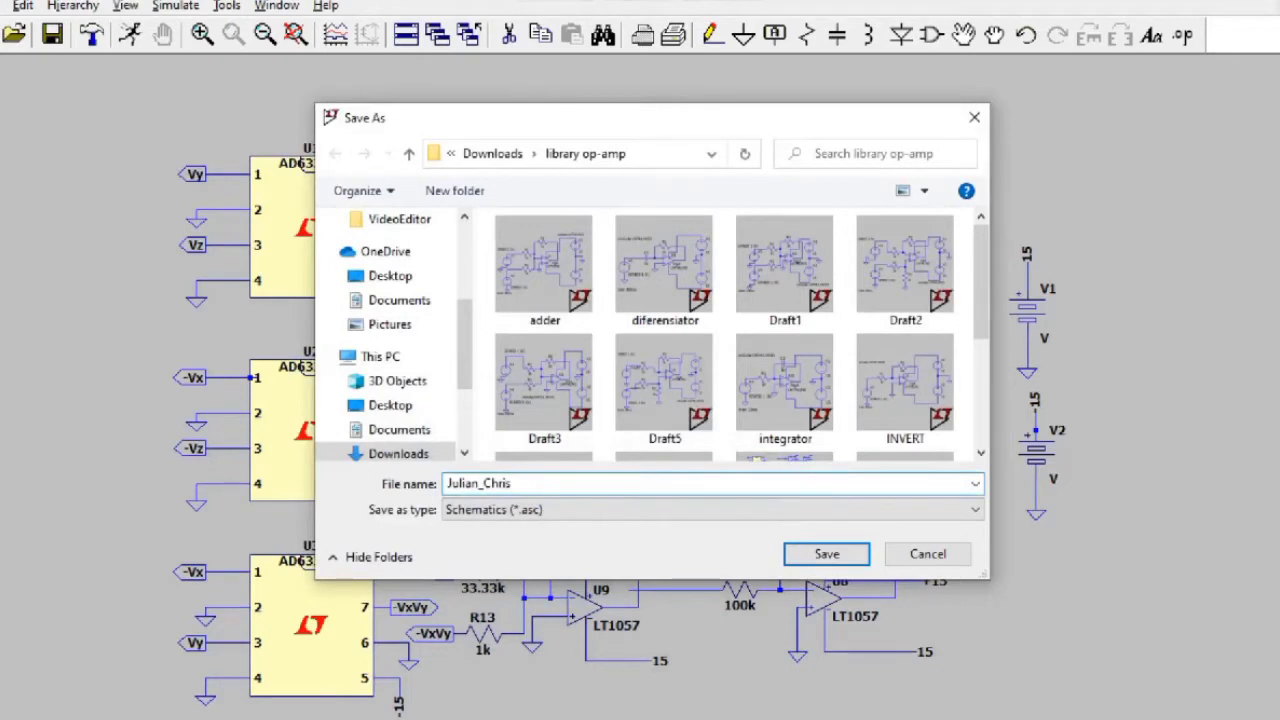
pyautogui.press('Return')
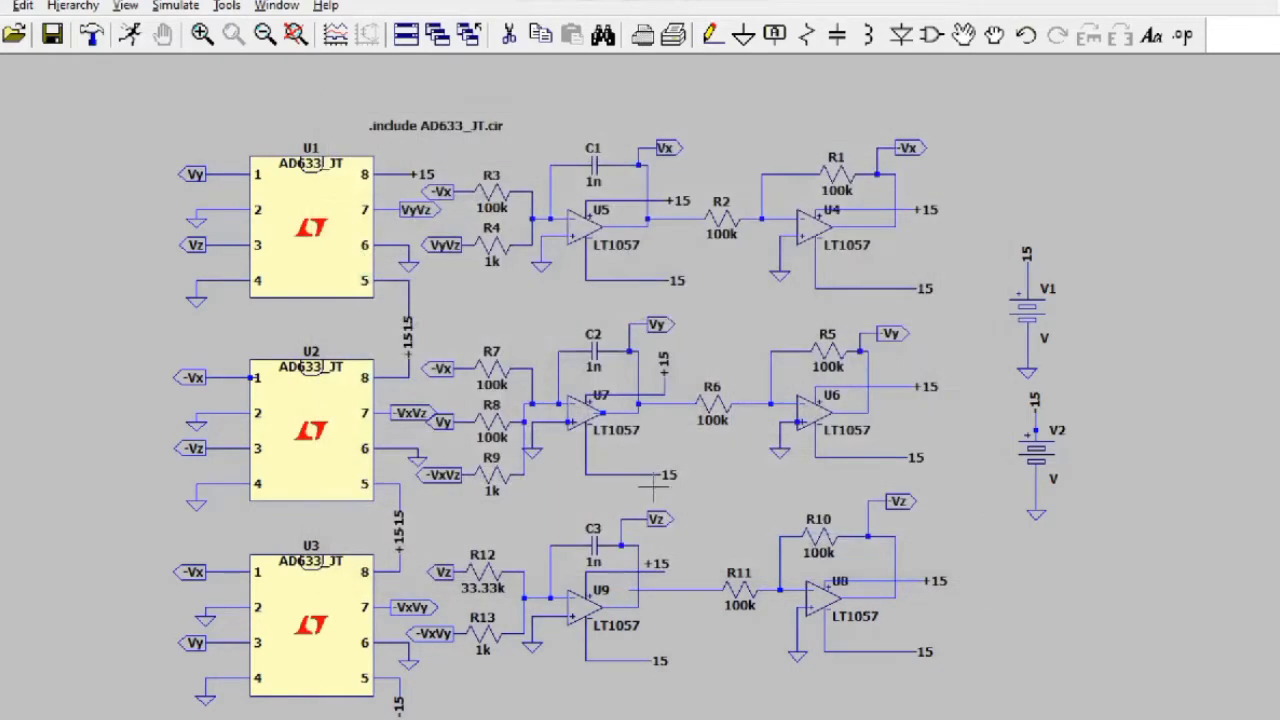
# Step: Run a transient simulation: stop 100ms, save start 0, max step 0.001, supplies starting at 0V
pyautogui.click(130, 35)
pyautogui.write('100ms')
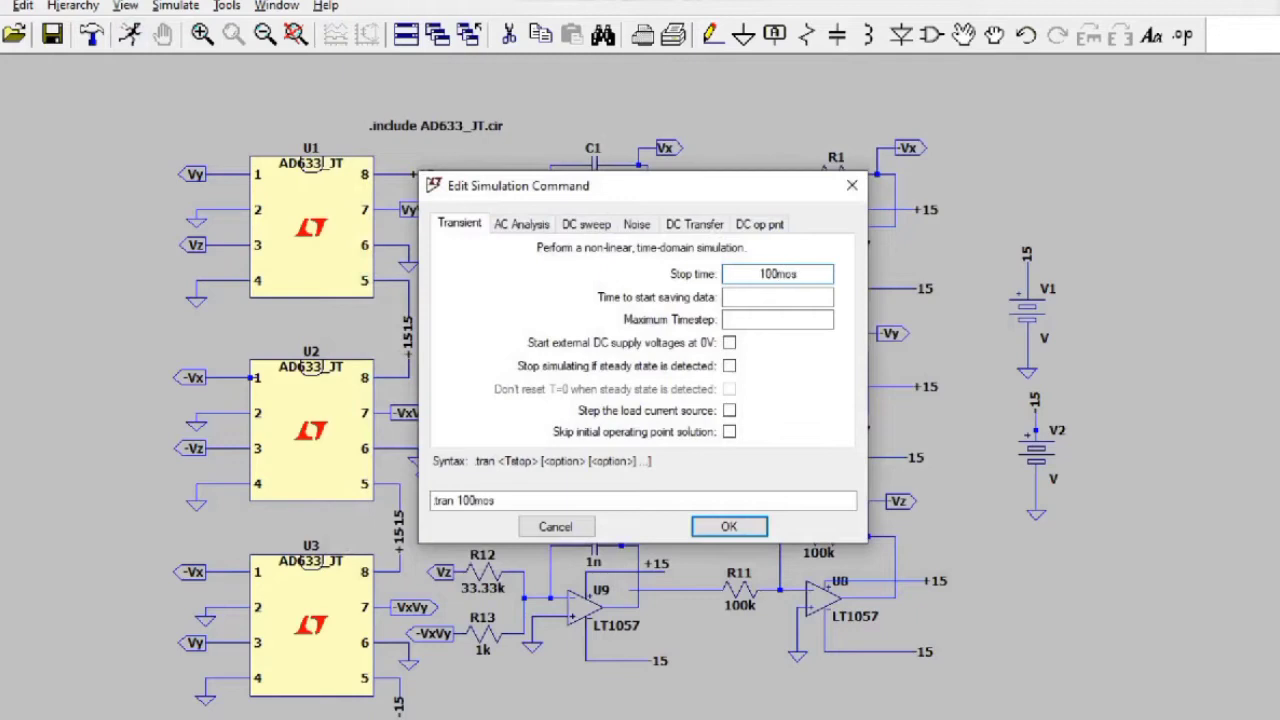
pyautogui.click(790, 297)
pyautogui.write('0')
pyautogui.click(797, 319)
pyautogui.write('0.001')
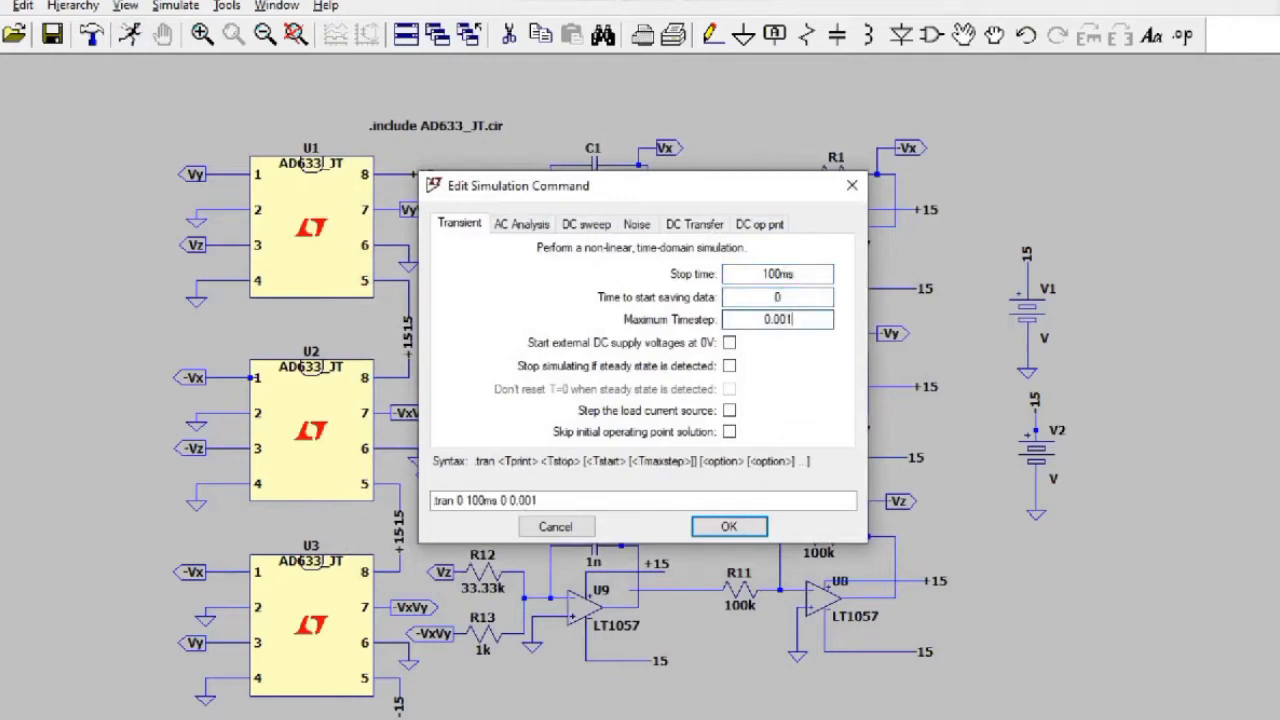
pyautogui.click(729, 342)
pyautogui.click(735, 522)
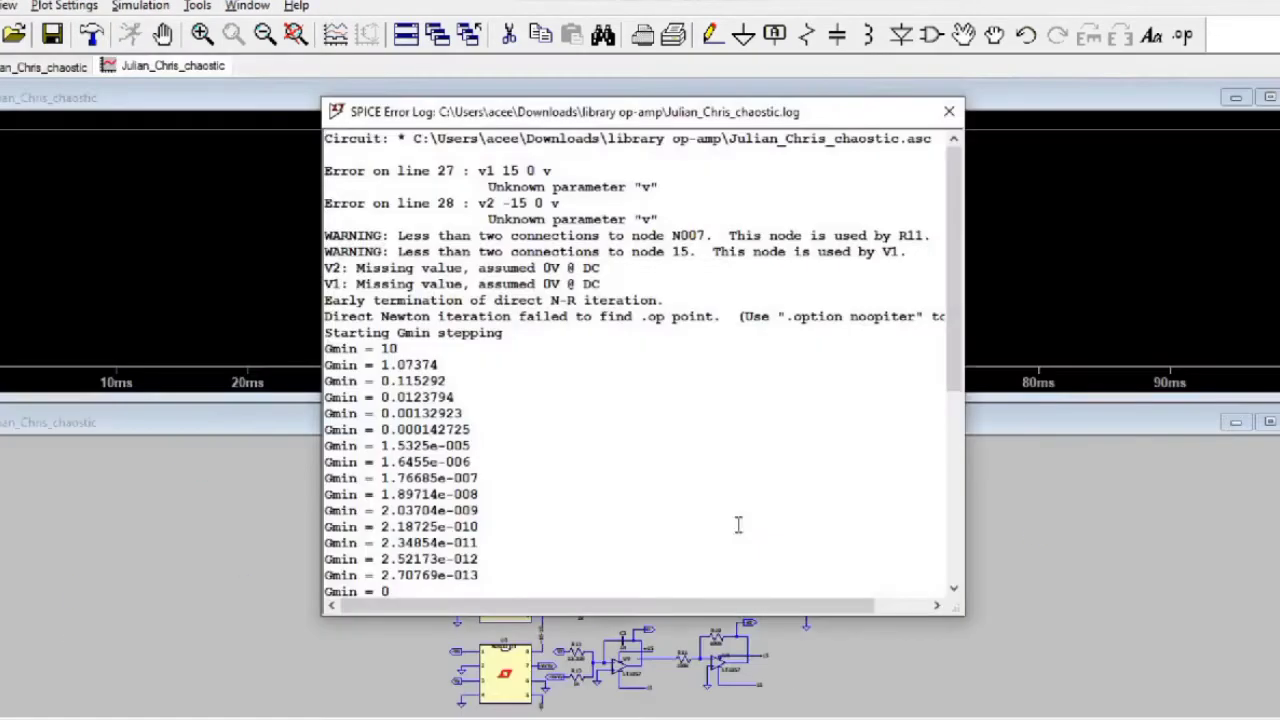
# Step: Close the error log and add two empty plot panes to the waveform window
pyautogui.click(950, 112)
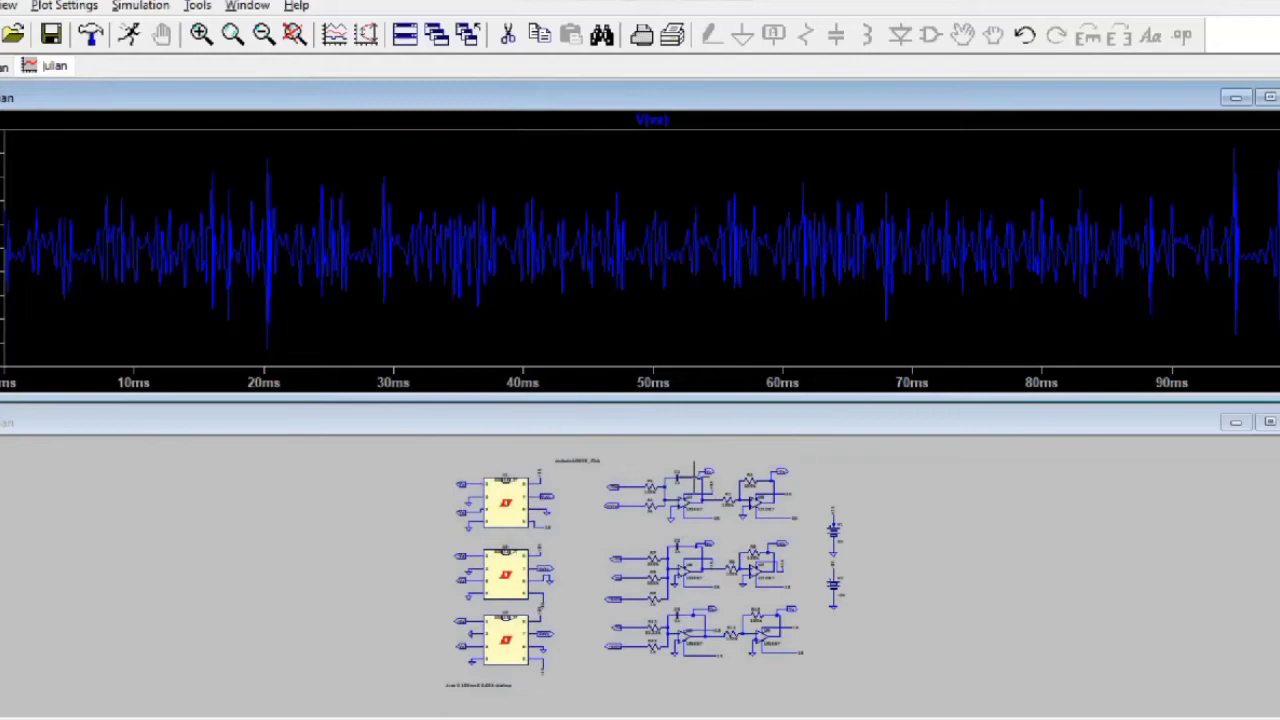
pyautogui.click(693, 470)
pyautogui.rightClick(672, 280)
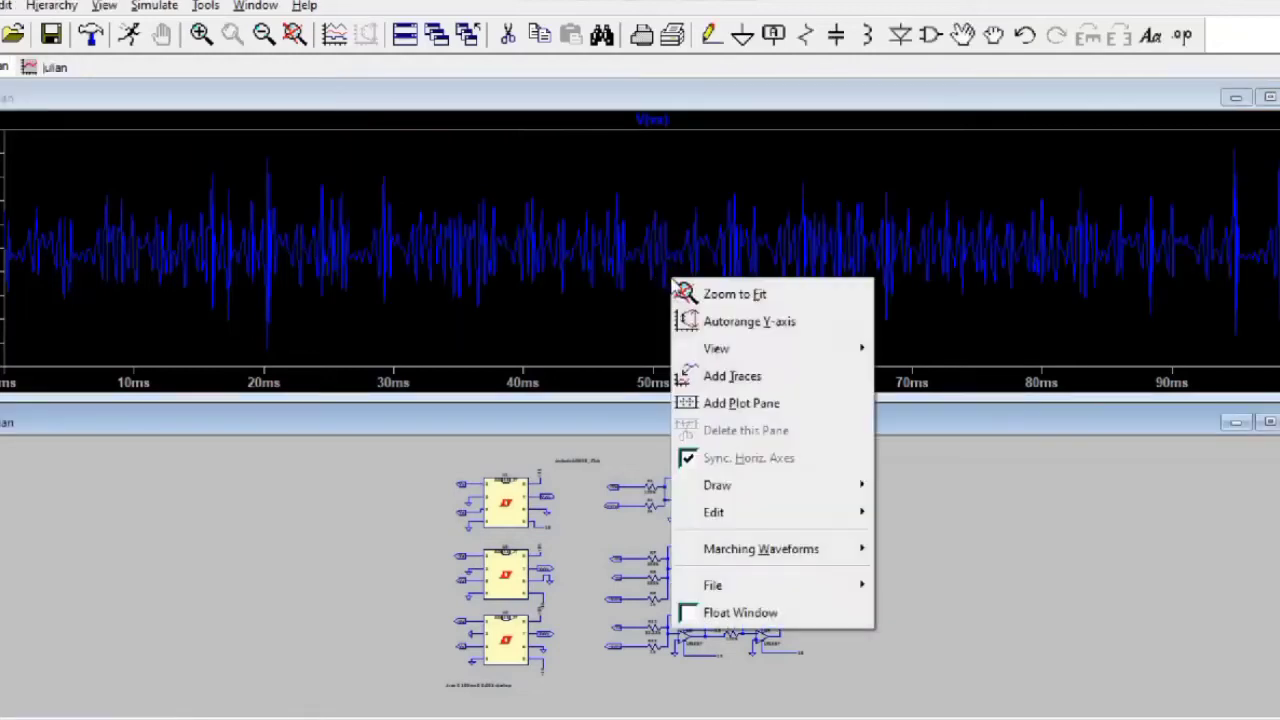
pyautogui.click(705, 403)
pyautogui.rightClick(662, 222)
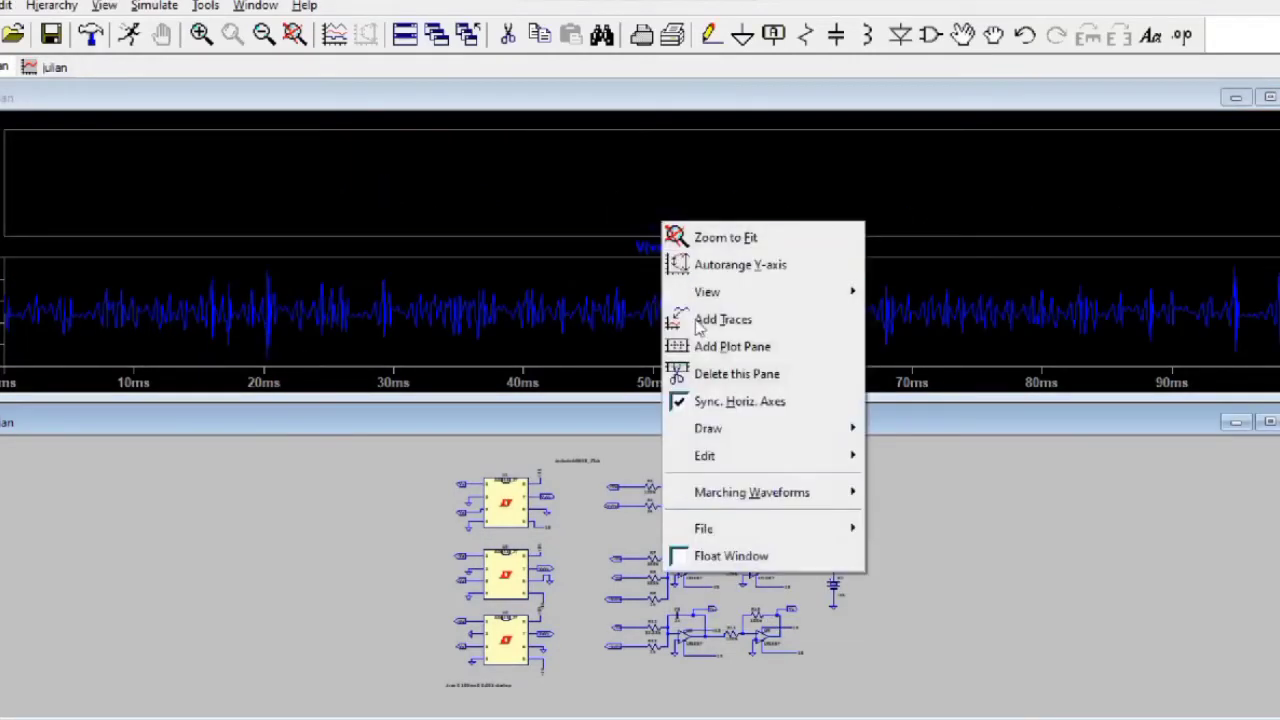
pyautogui.click(703, 346)
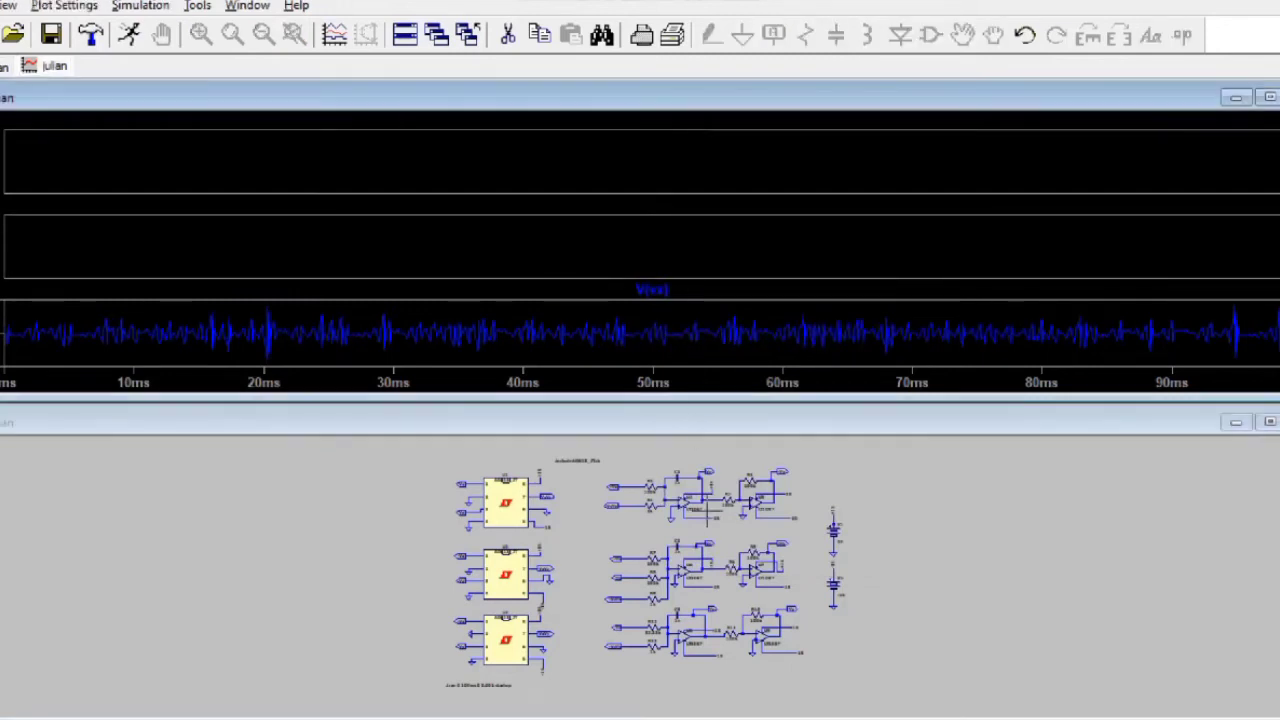
# Step: Probe vy into the middle pane and vz into the top pane, then maximize the waveform window
pyautogui.click(695, 541)
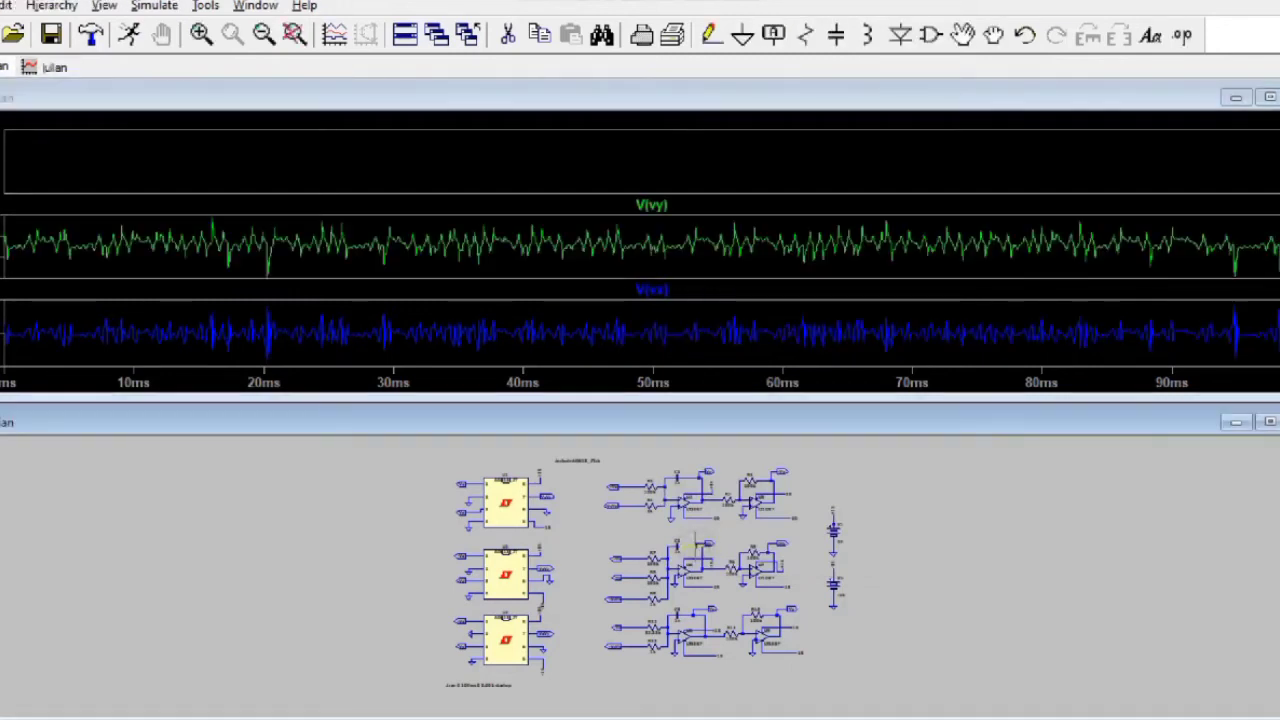
pyautogui.click(666, 166)
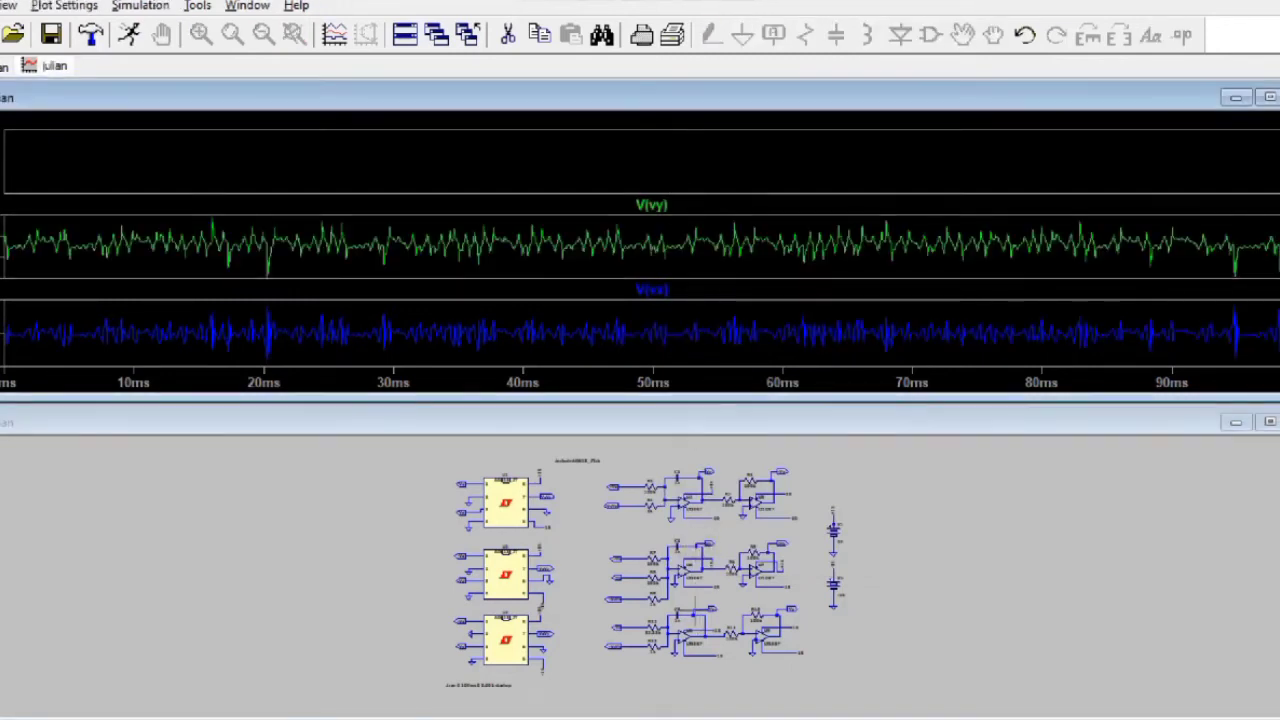
pyautogui.click(692, 612)
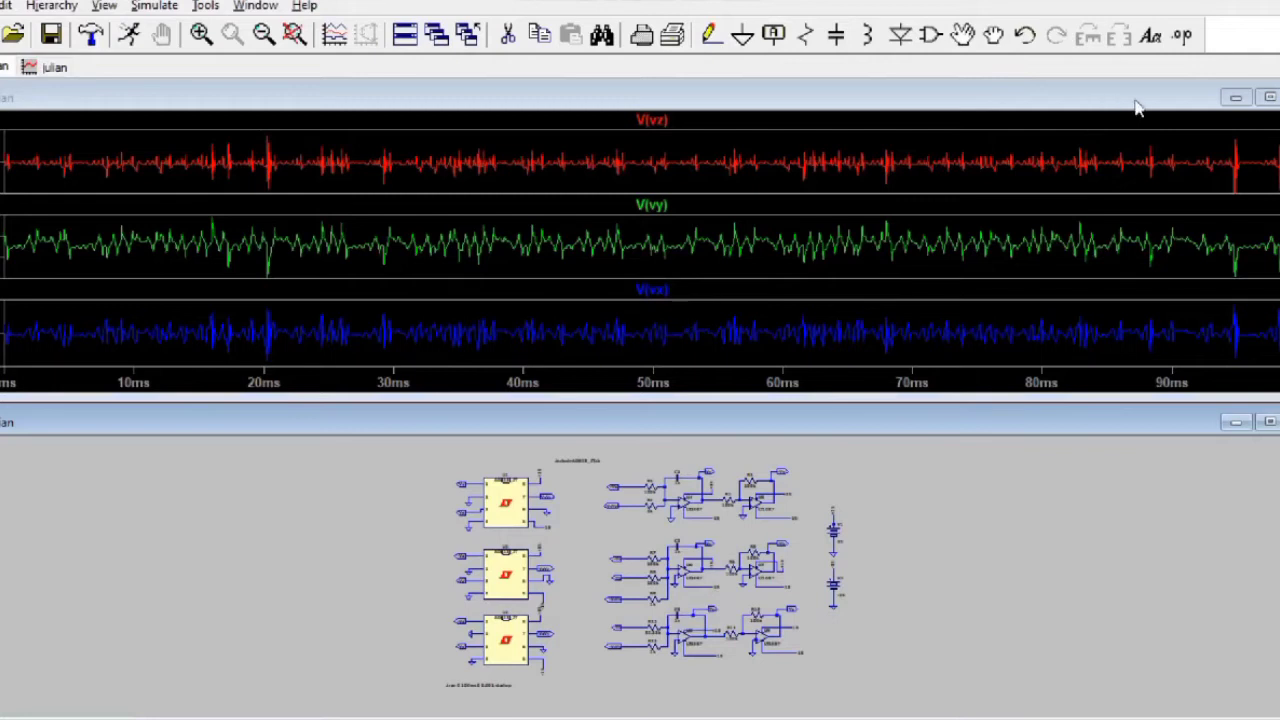
pyautogui.click(1269, 98)
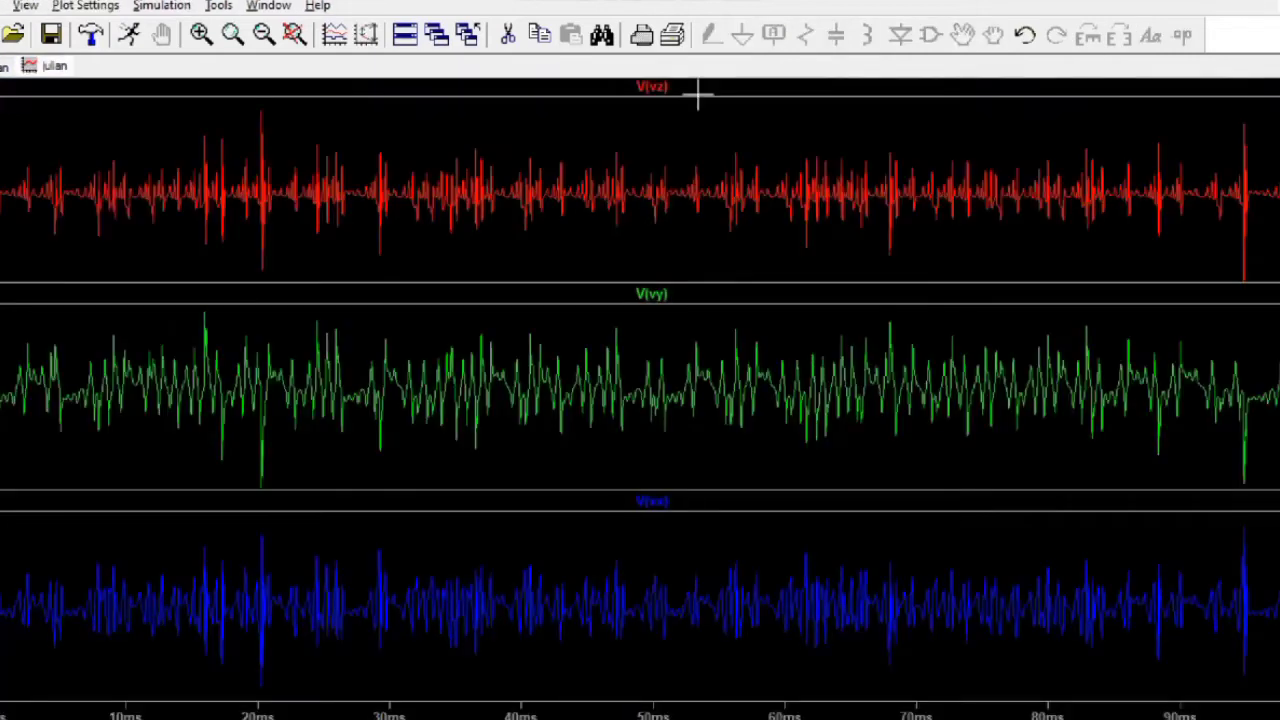
# Step: Delete the V(vy) and V(vx) plot panes
pyautogui.rightClick(615, 349)
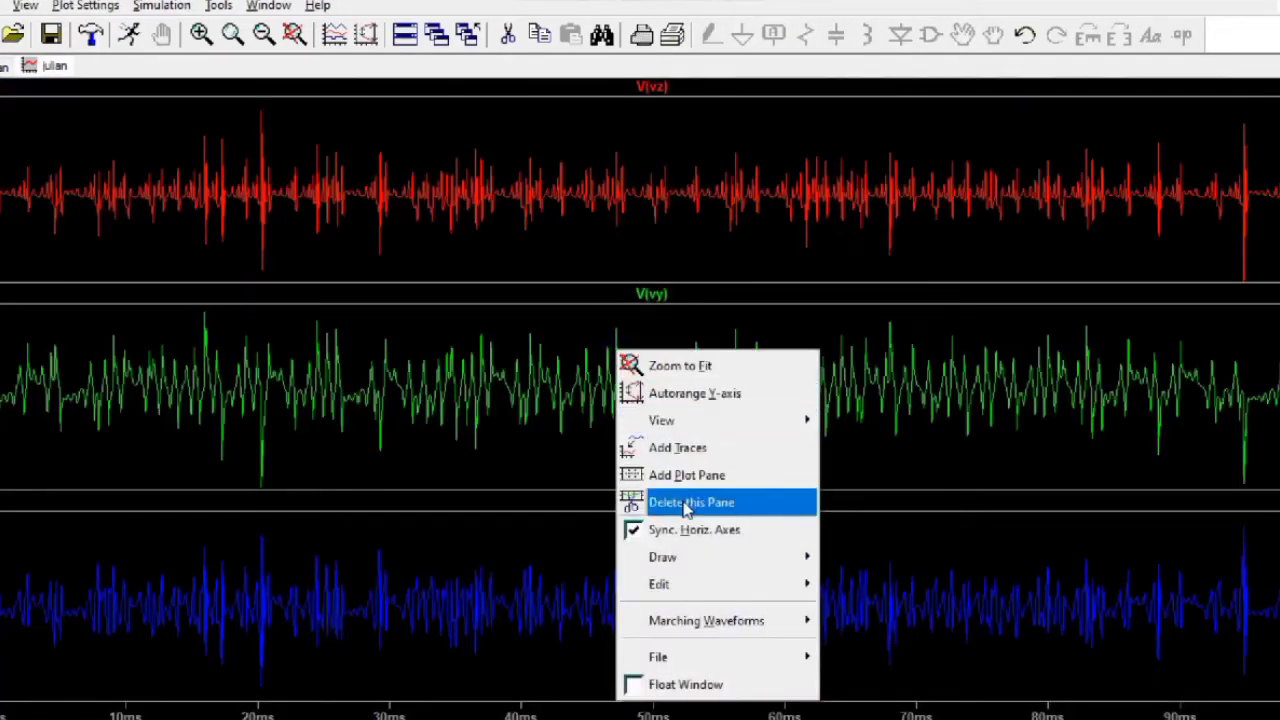
pyautogui.click(683, 501)
pyautogui.rightClick(683, 520)
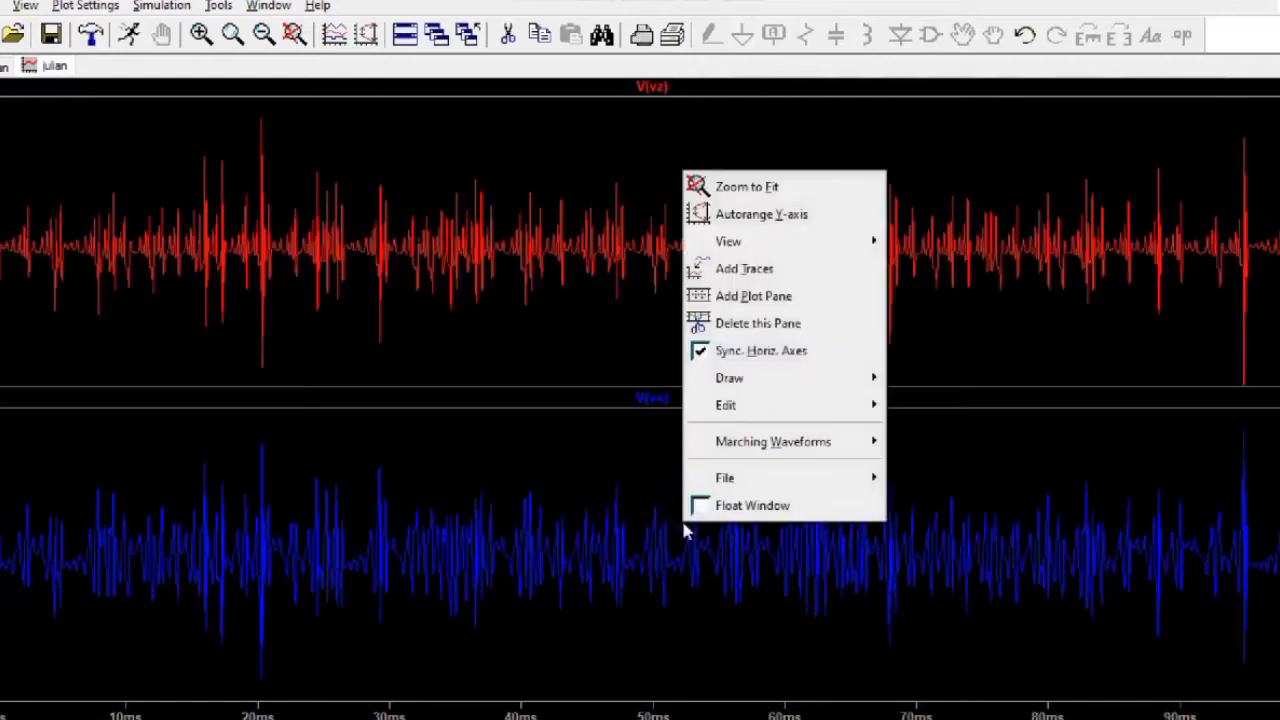
pyautogui.click(729, 321)
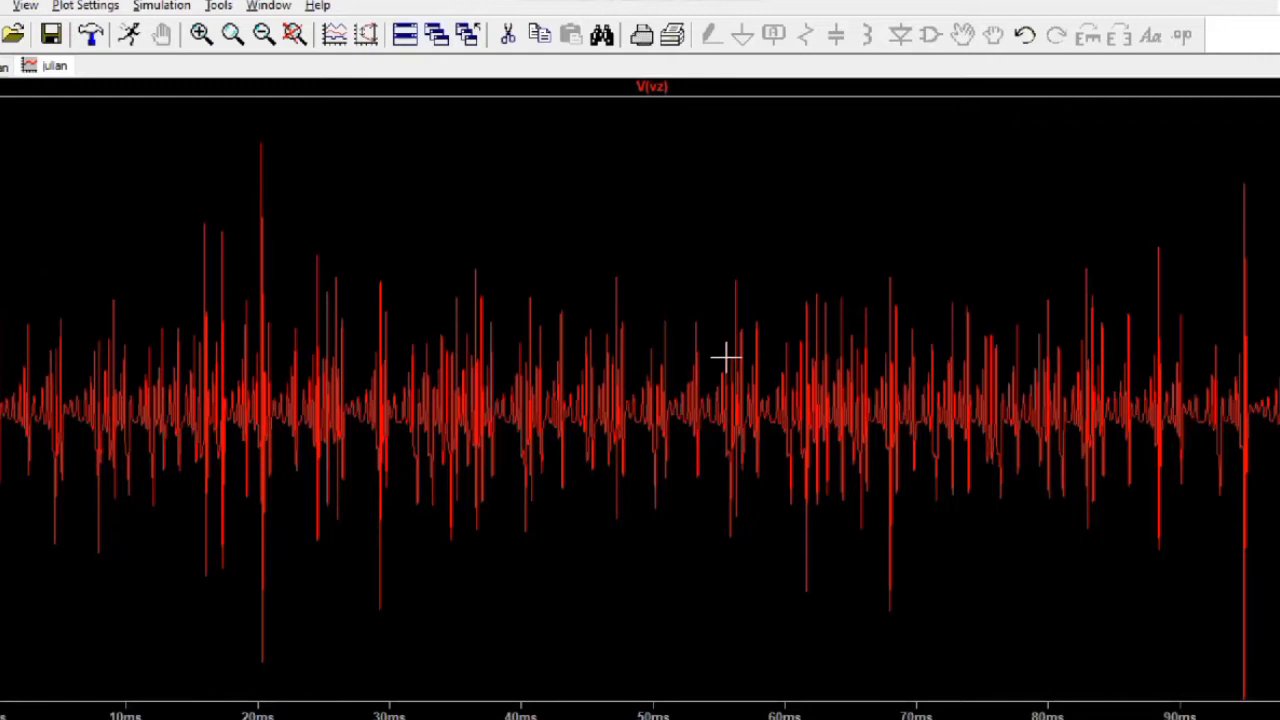
# Step: Change the remaining trace to V(vx) and open the horizontal axis settings
pyautogui.rightClick(666, 84)
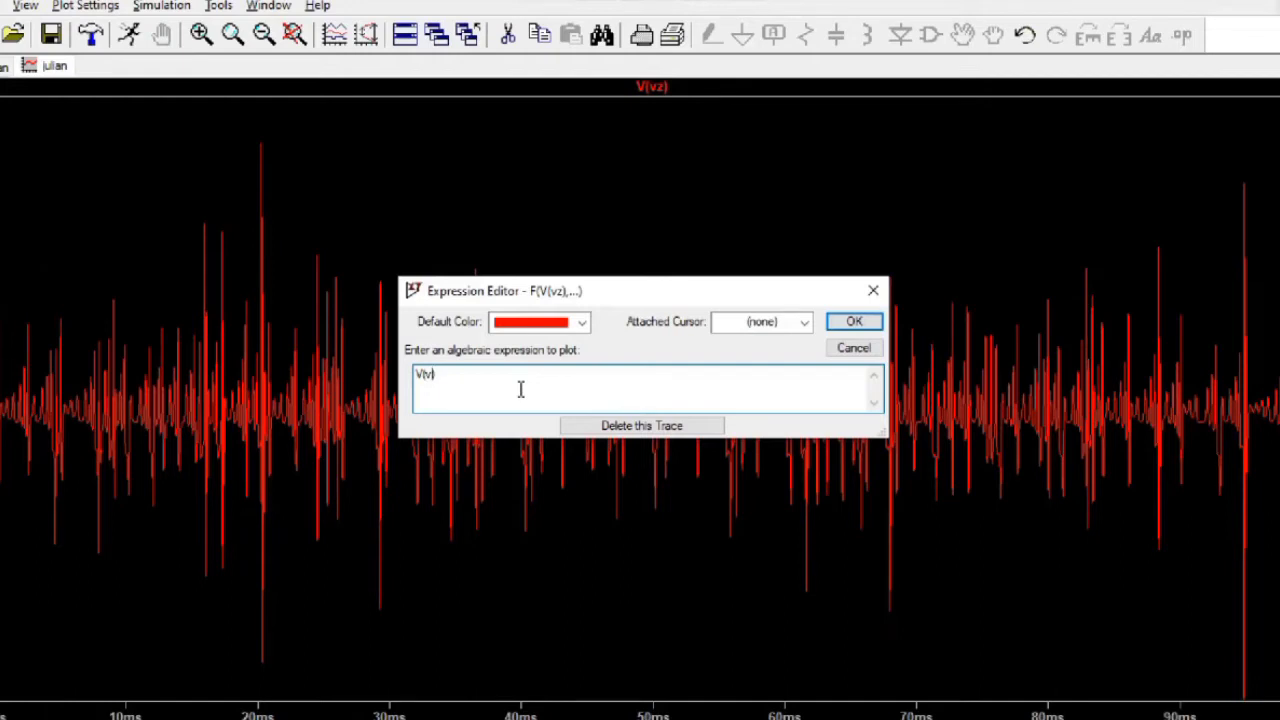
pyautogui.press('Return')
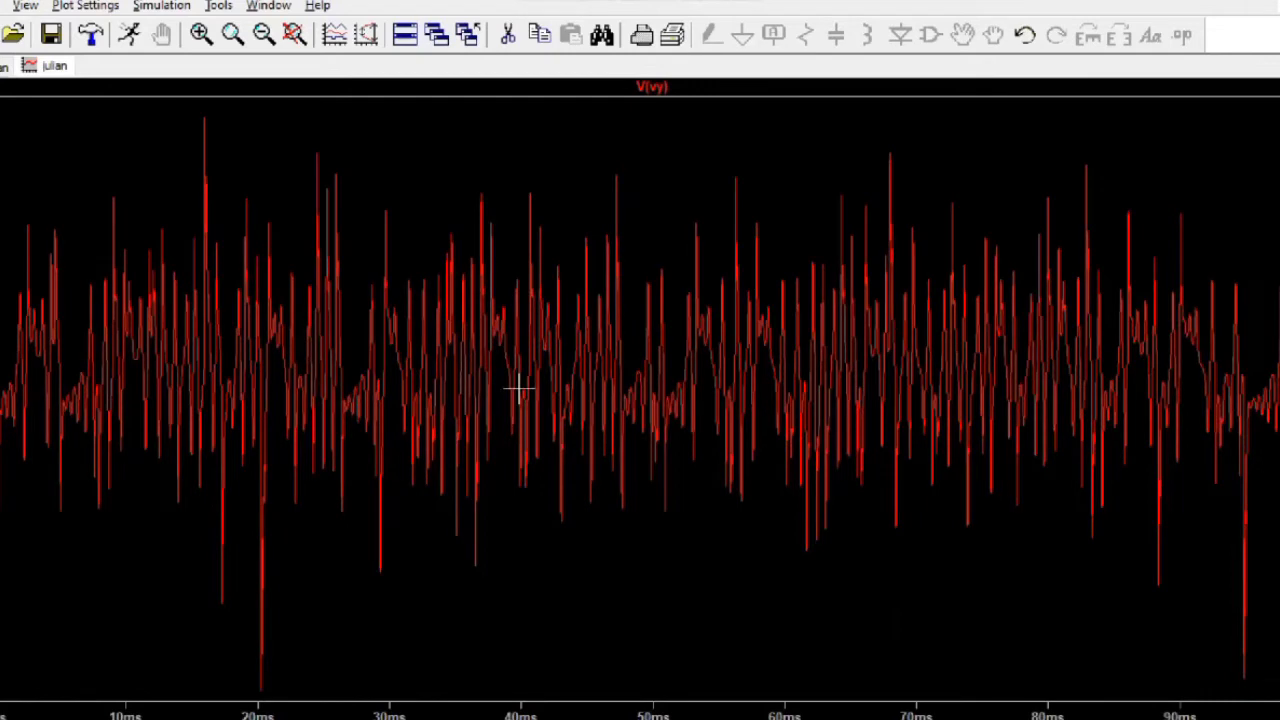
pyautogui.rightClick(665, 88)
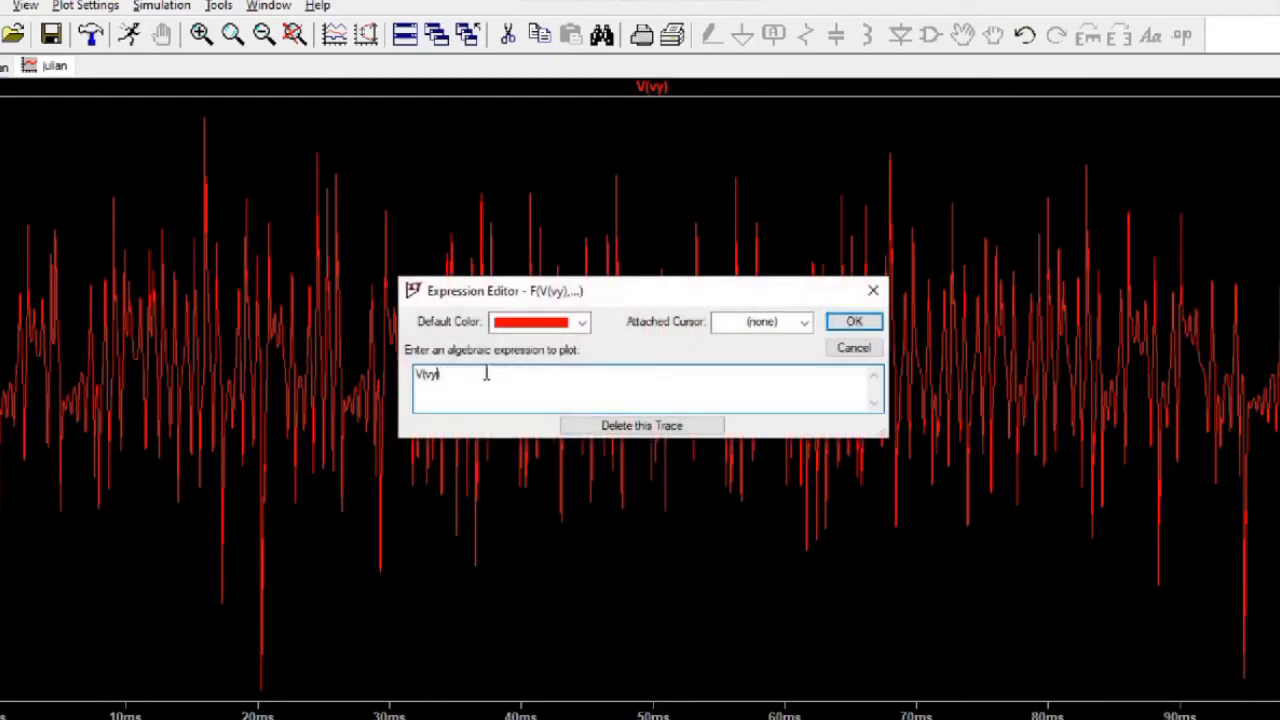
pyautogui.write('x')
pyautogui.press('Return')
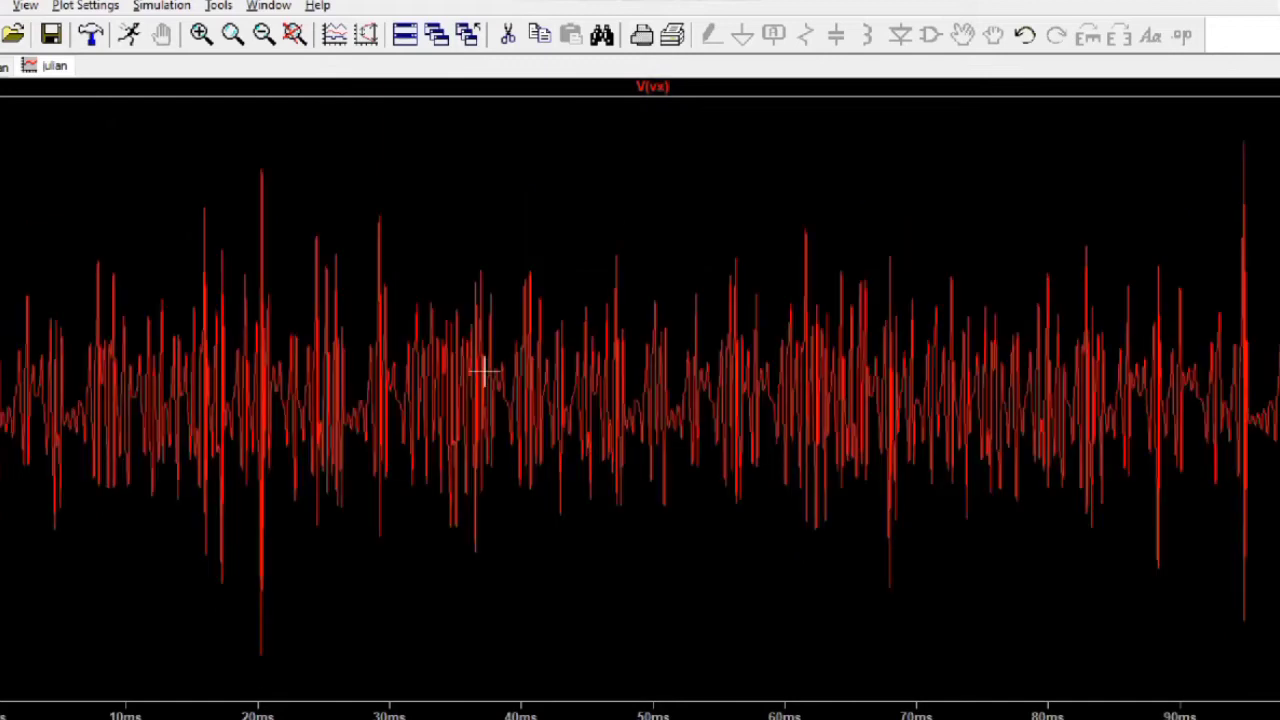
pyautogui.click(652, 713)
# Step: Plot against V(Vy), then V(Vz), on the horizontal axis instead of time
pyautogui.click(706, 326)
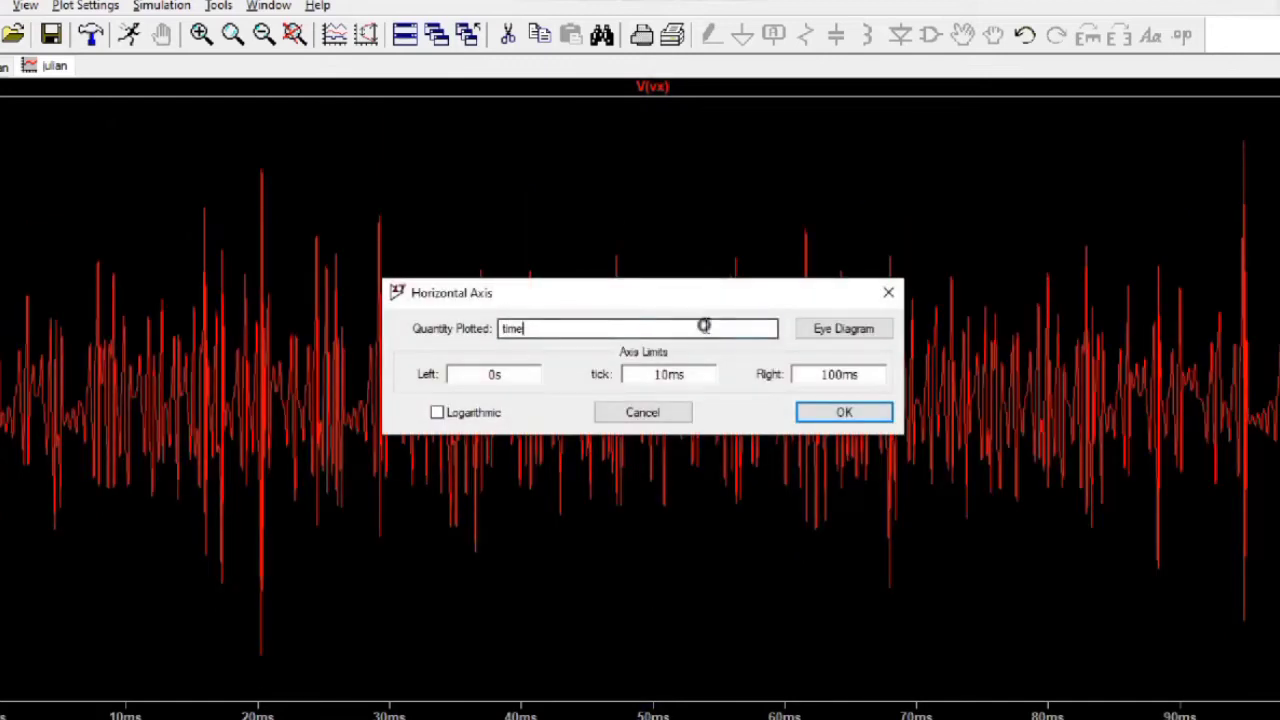
pyautogui.doubleClick(513, 330)
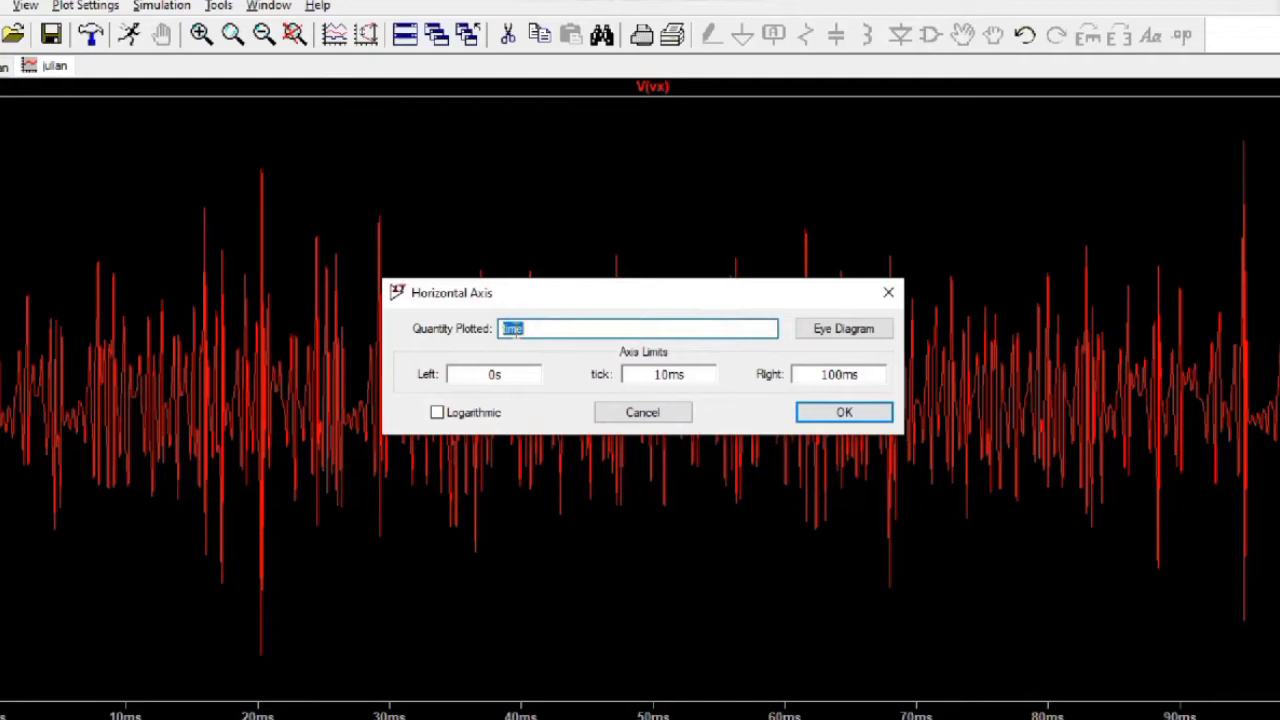
pyautogui.write('V(vy')
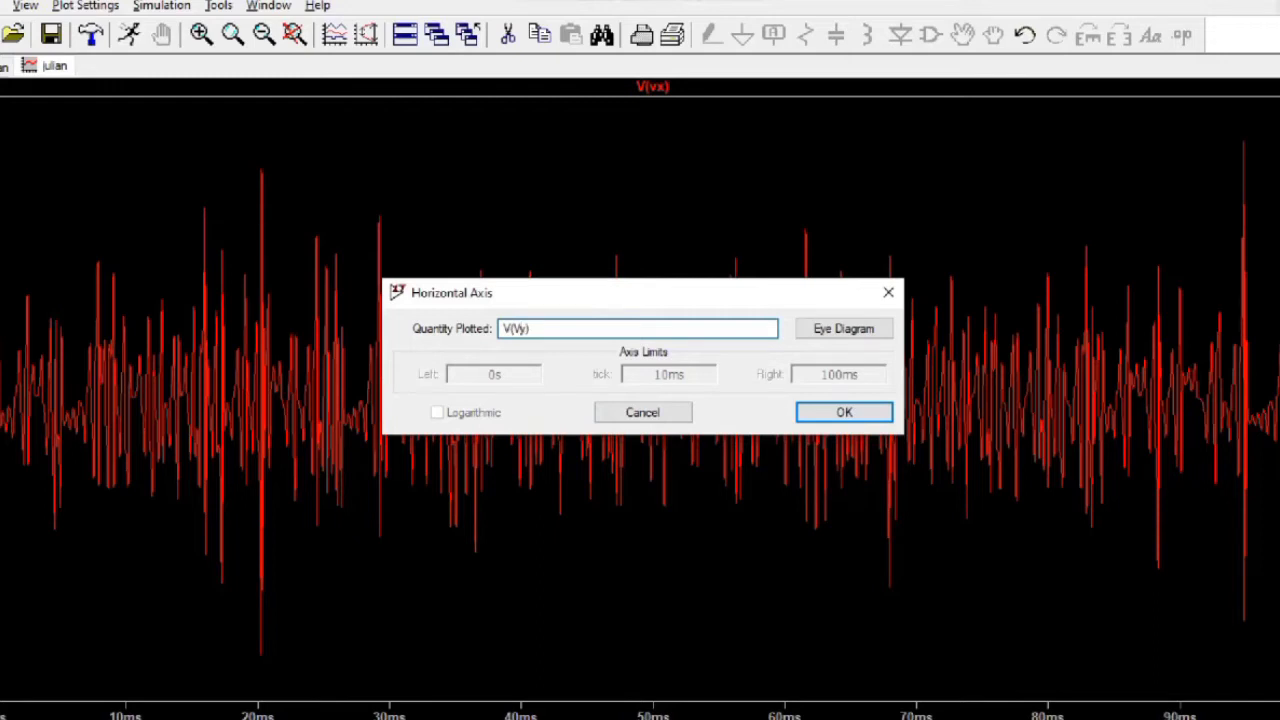
pyautogui.press('Return')
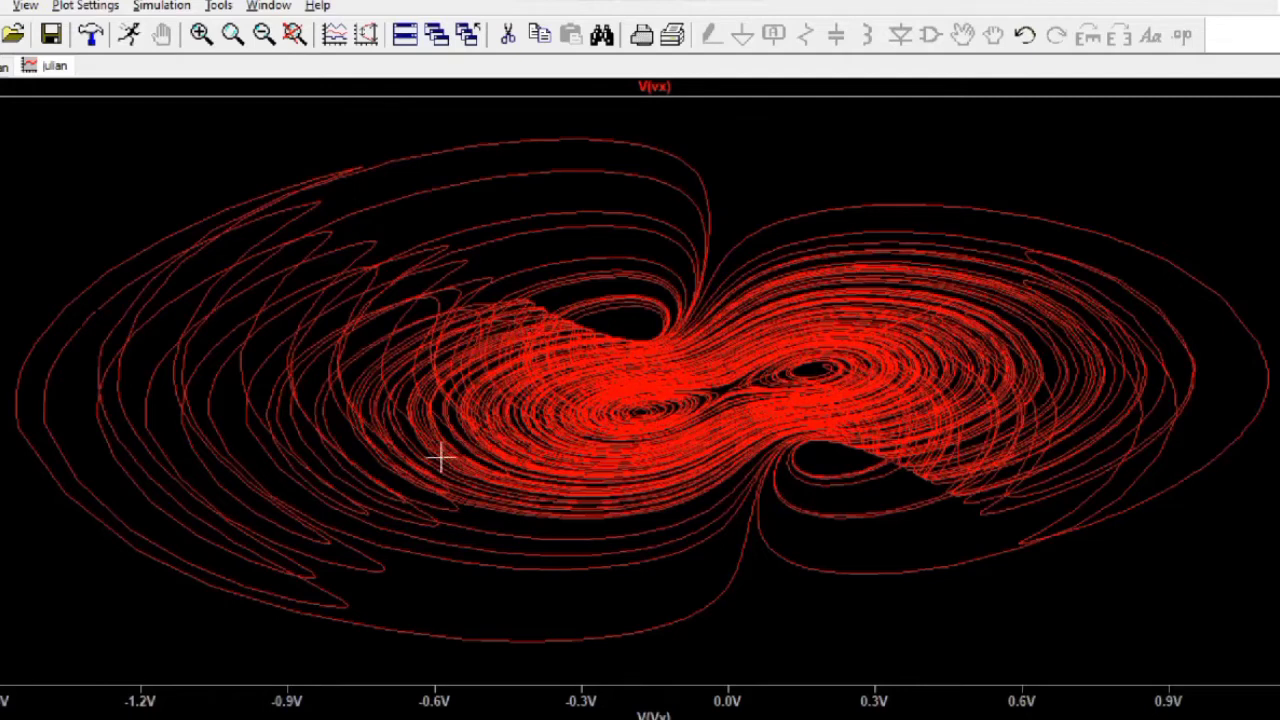
pyautogui.rightClick(653, 714)
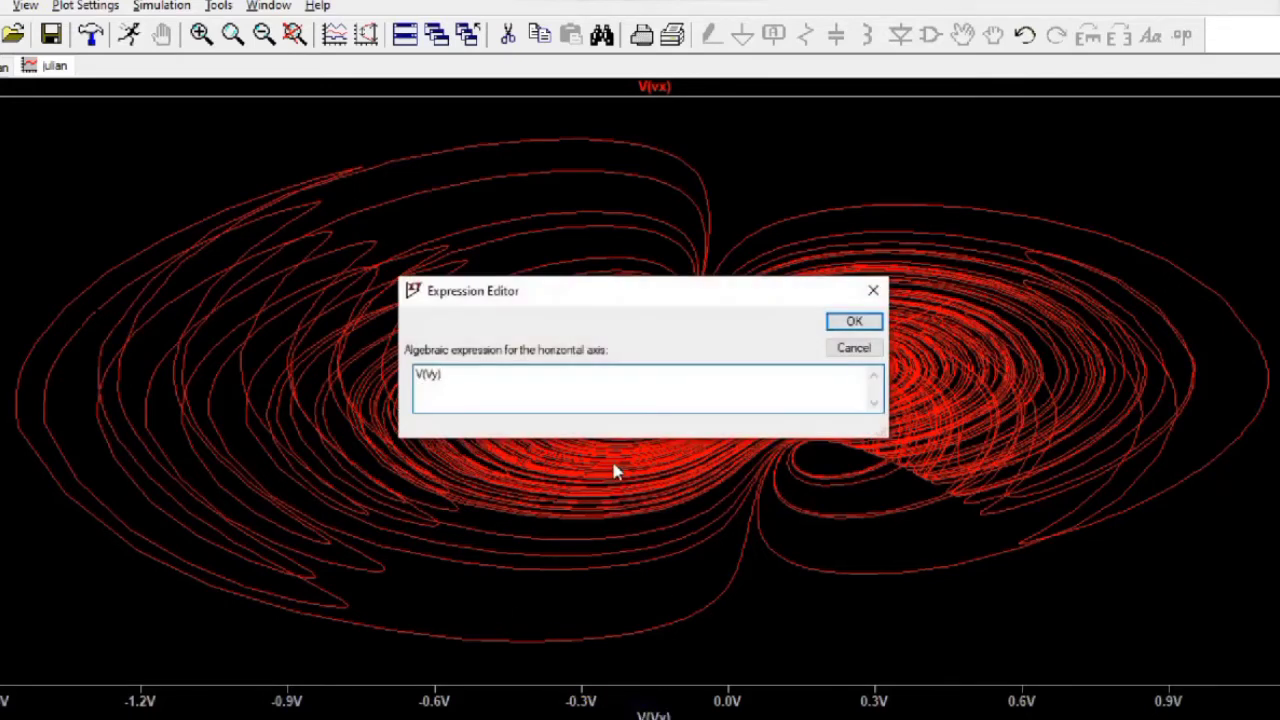
pyautogui.click(451, 374)
pyautogui.press('Return')
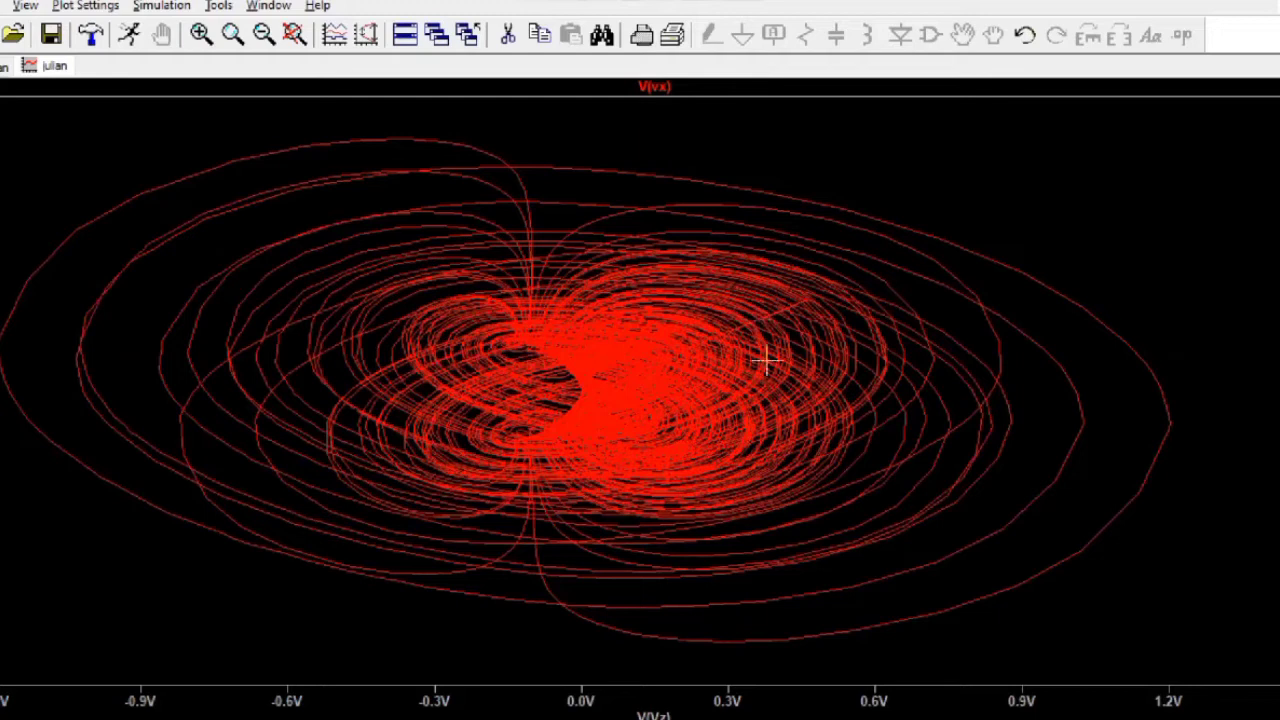
# Step: Switch the trace to V(vy), then back to V(vx)
pyautogui.rightClick(656, 87)
pyautogui.write('y')
pyautogui.press('Return')
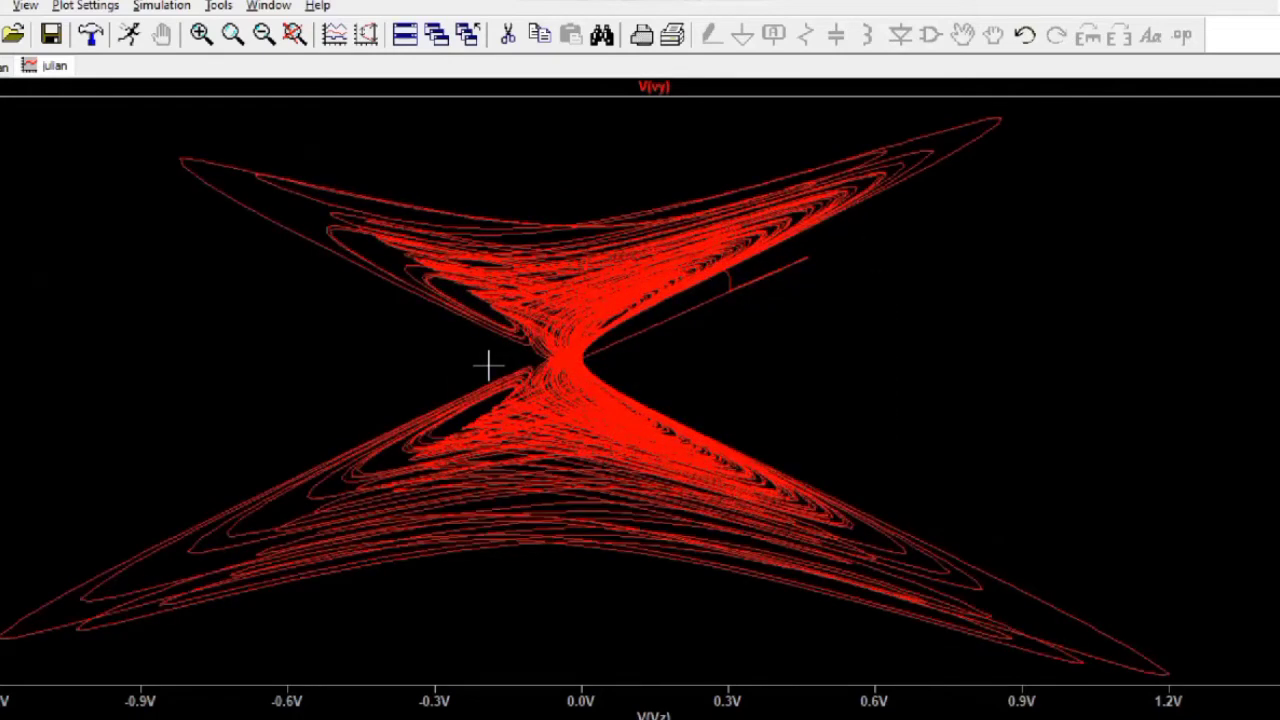
pyautogui.rightClick(666, 88)
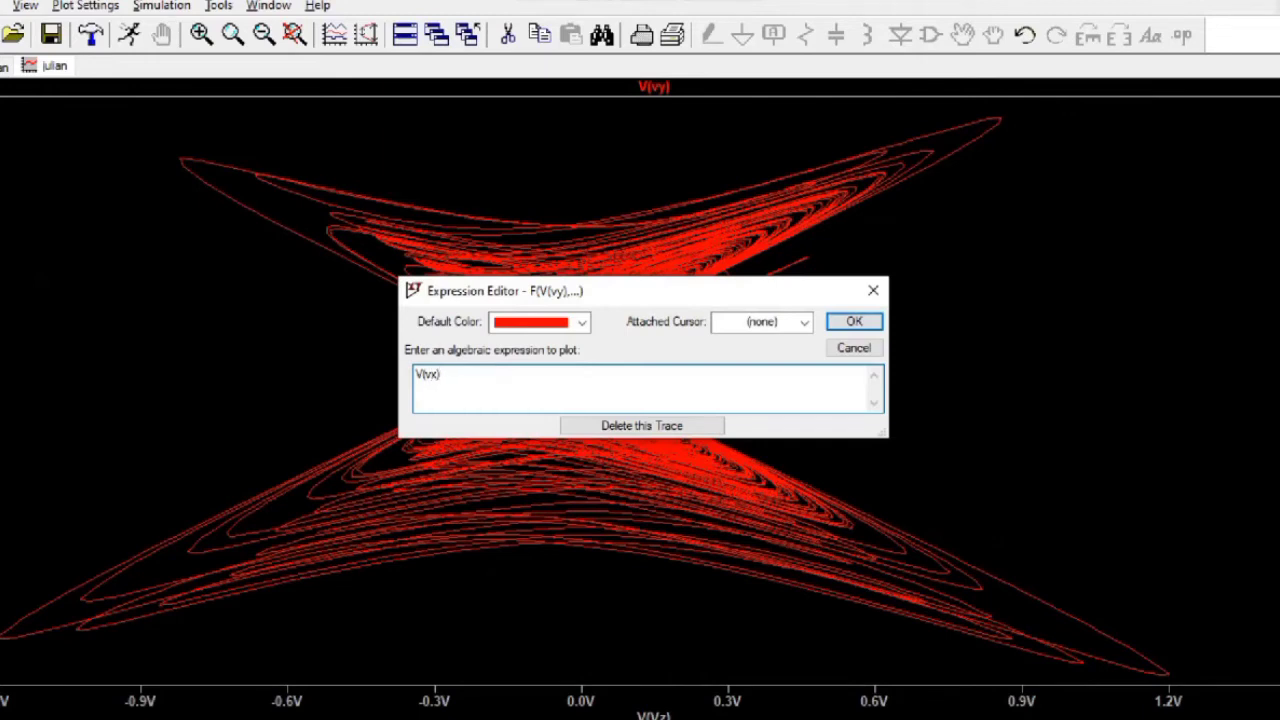
pyautogui.press('Return')
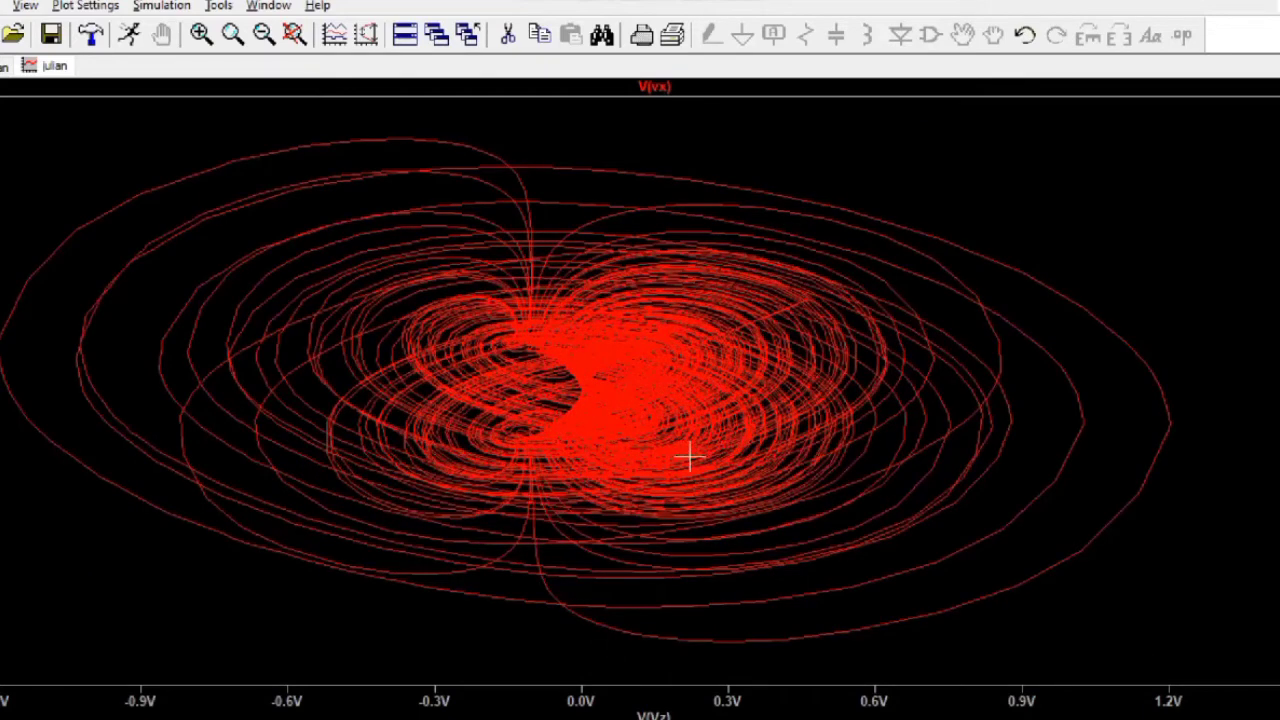
# Step: Set the horizontal axis quantity back to time
pyautogui.rightClick(654, 716)
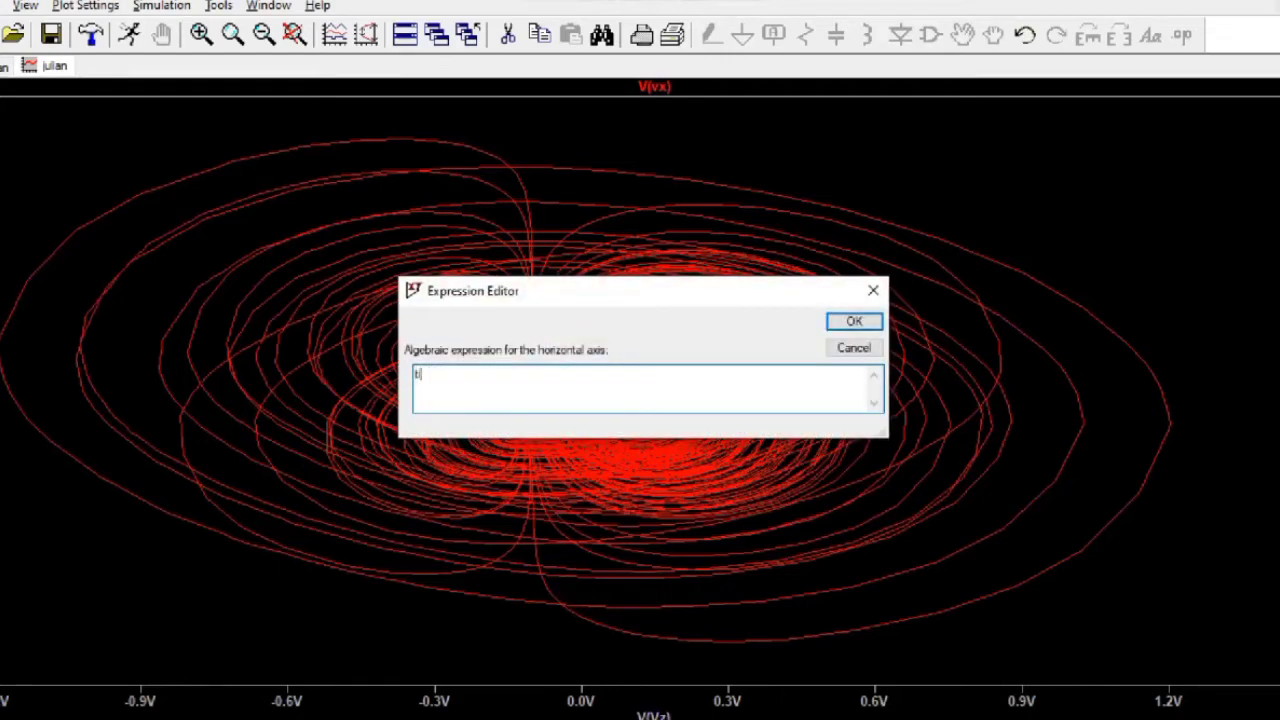
pyautogui.write('time')
pyautogui.press('Return')
pyautogui.write('e')
pyautogui.press('Return')
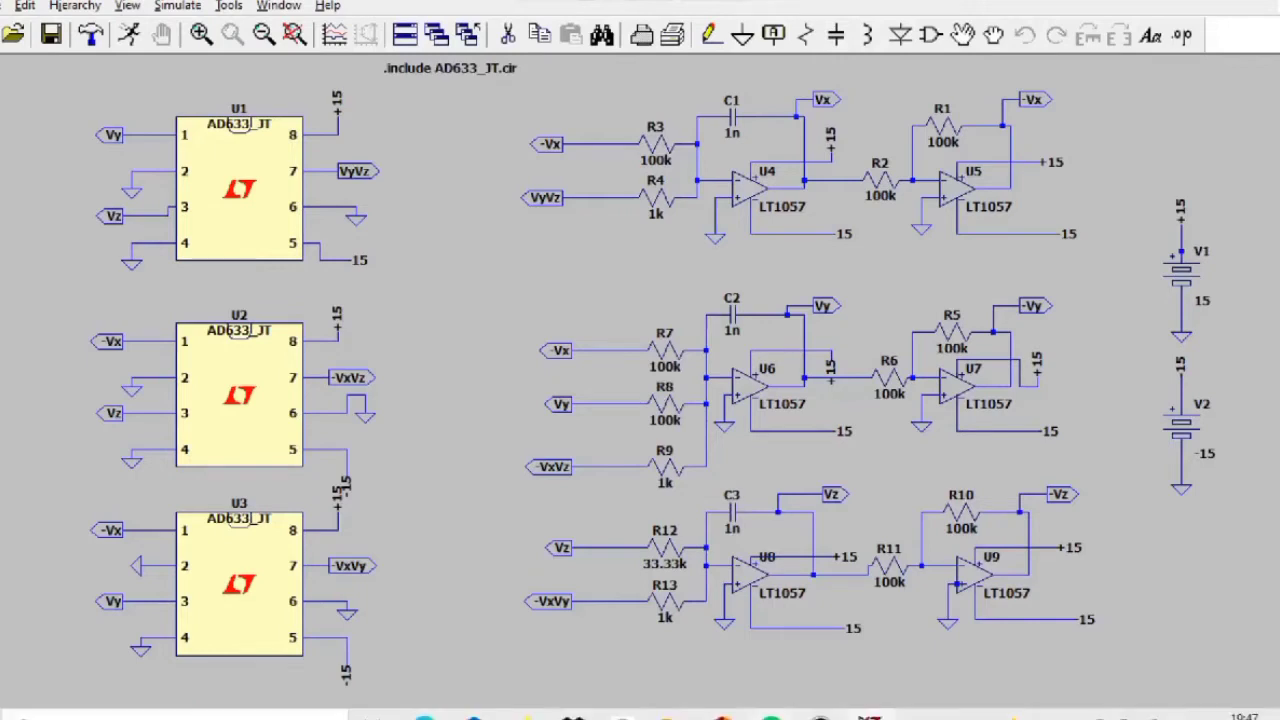
# Step: Duplicate the entire chaotic circuit and drop the copy below the original
pyautogui.click(873, 712)
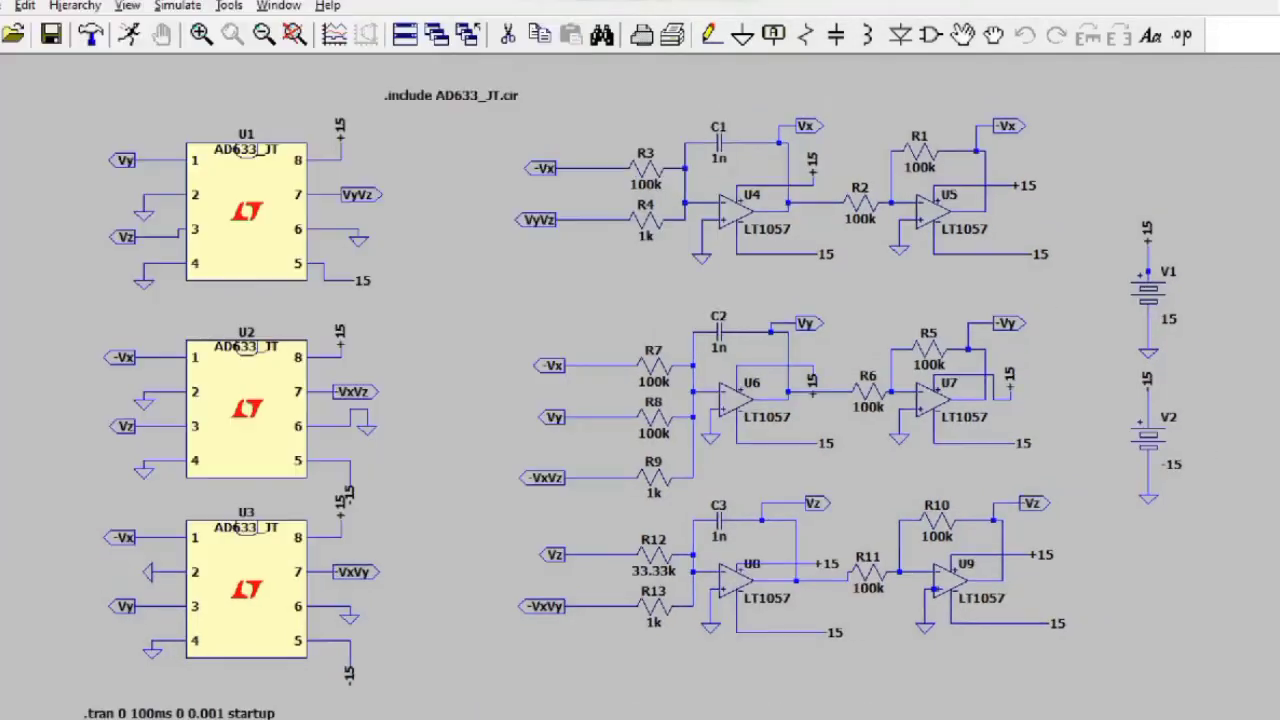
pyautogui.scroll(-4, 722, 108)
pyautogui.moveTo(683, 97); pyautogui.dragTo(371, 114)
pyautogui.rightClick(376, 116)
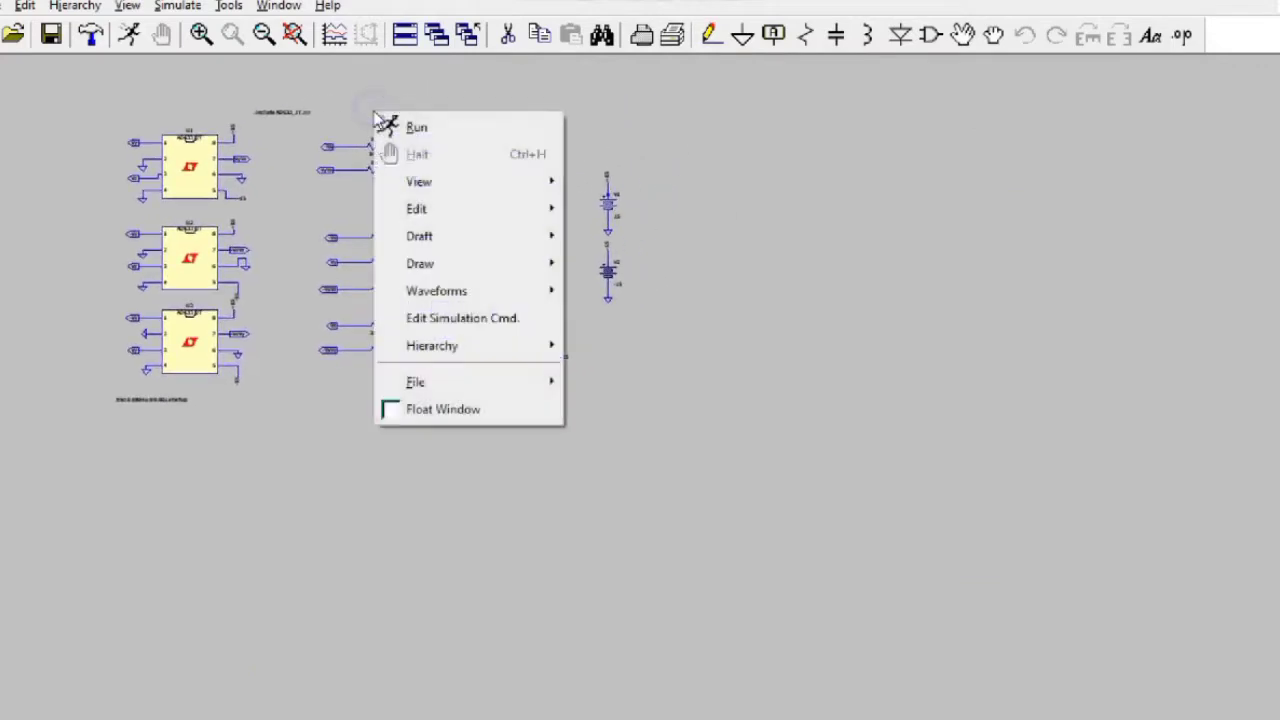
pyautogui.moveTo(423, 222)
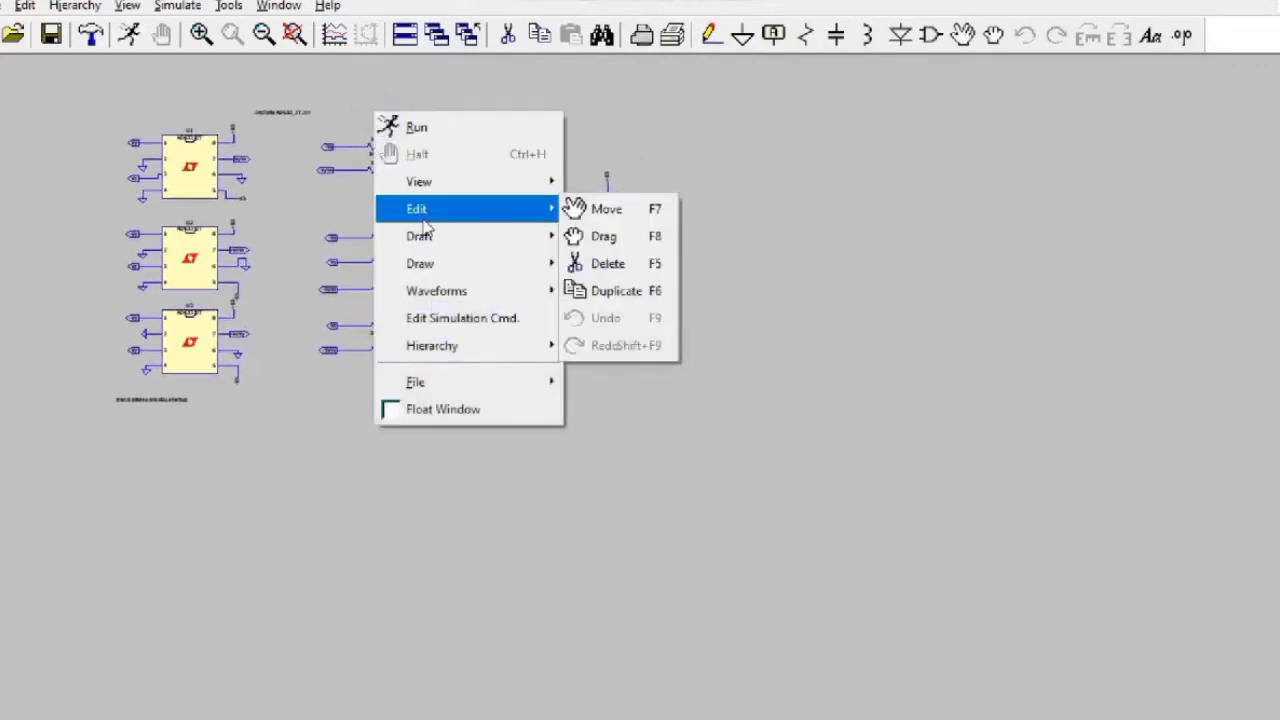
pyautogui.click(583, 290)
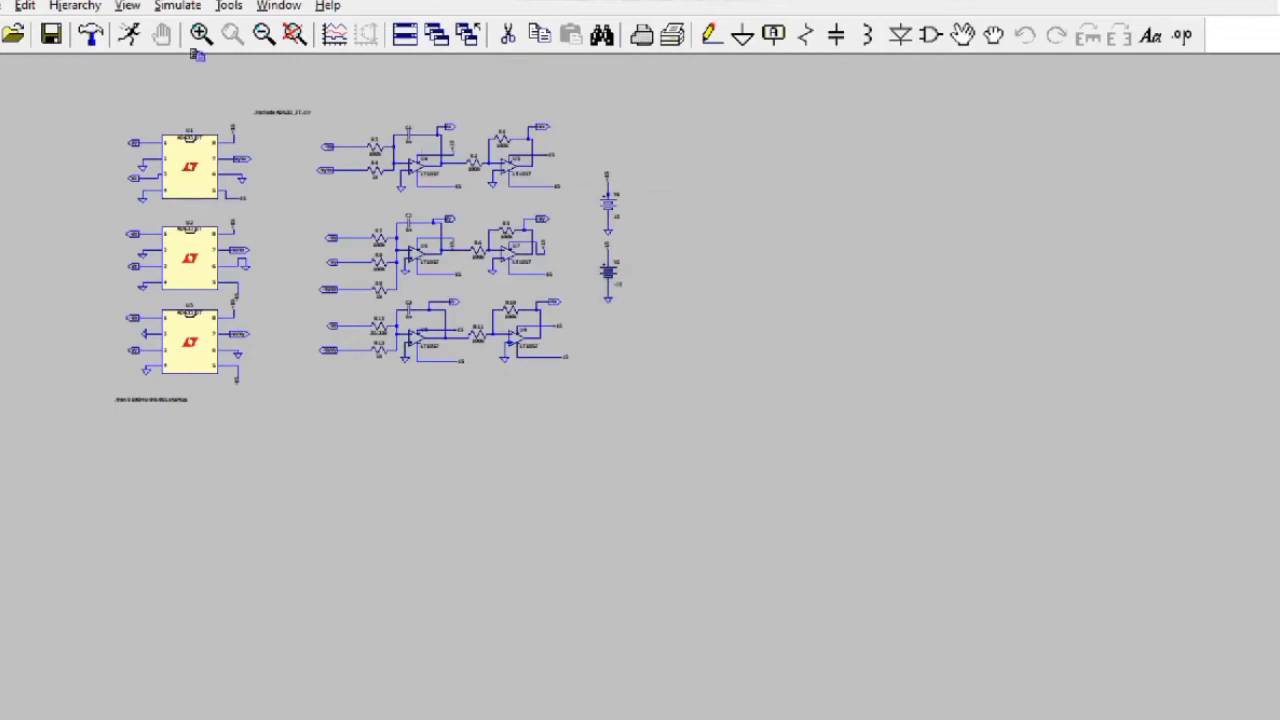
pyautogui.moveTo(87, 88); pyautogui.dragTo(646, 431)
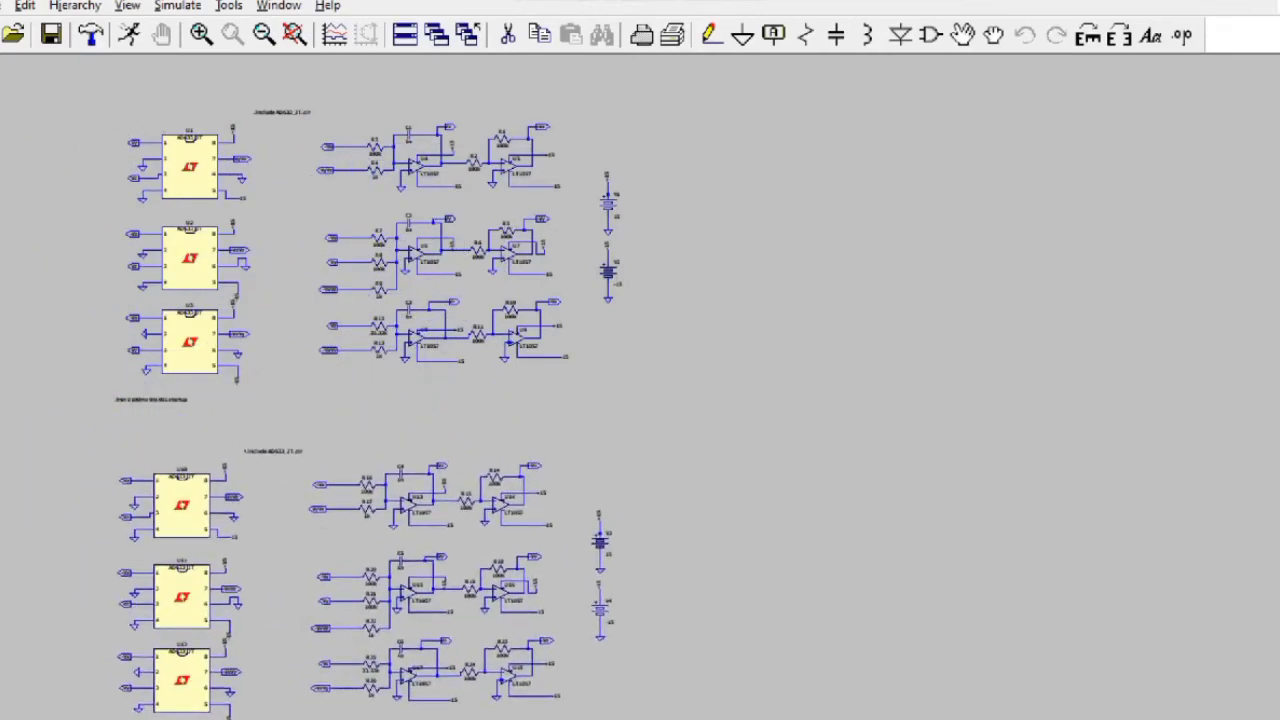
pyautogui.click(357, 598)
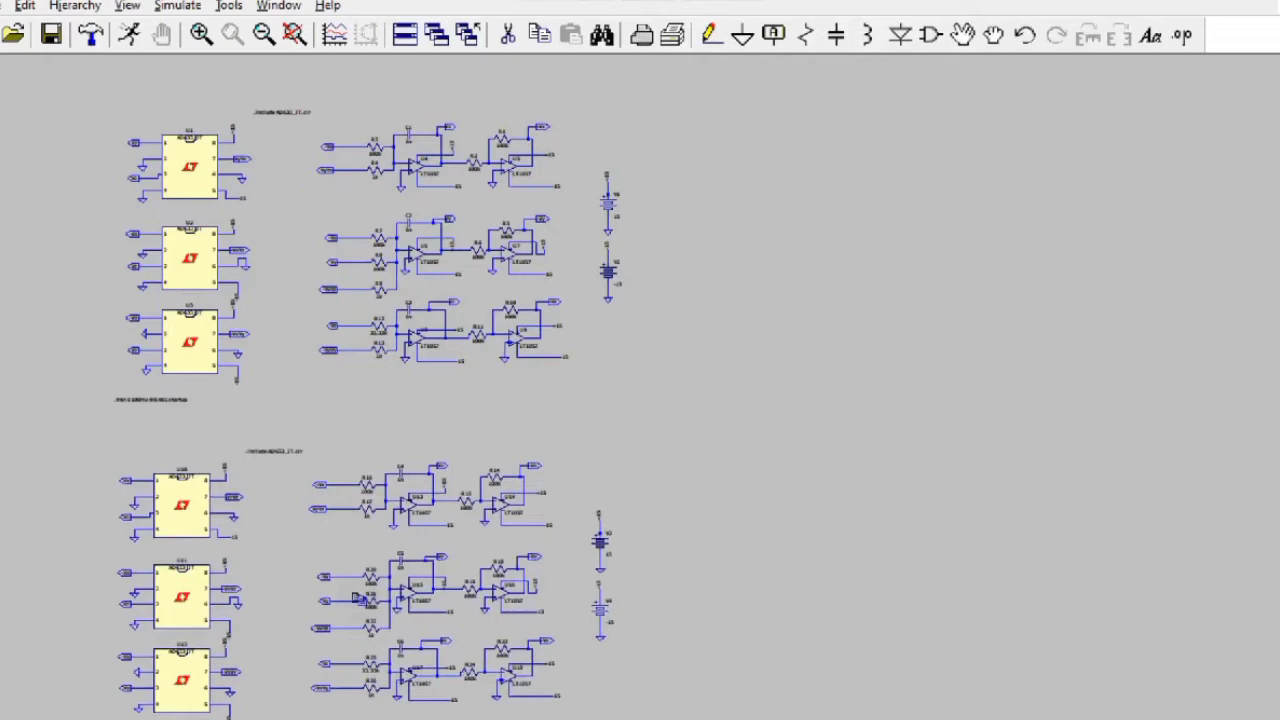
# Step: Pan and zoom onto the copy's AD633 multiplier blocks
pyautogui.moveTo(722, 489); pyautogui.dragTo(751, 251)
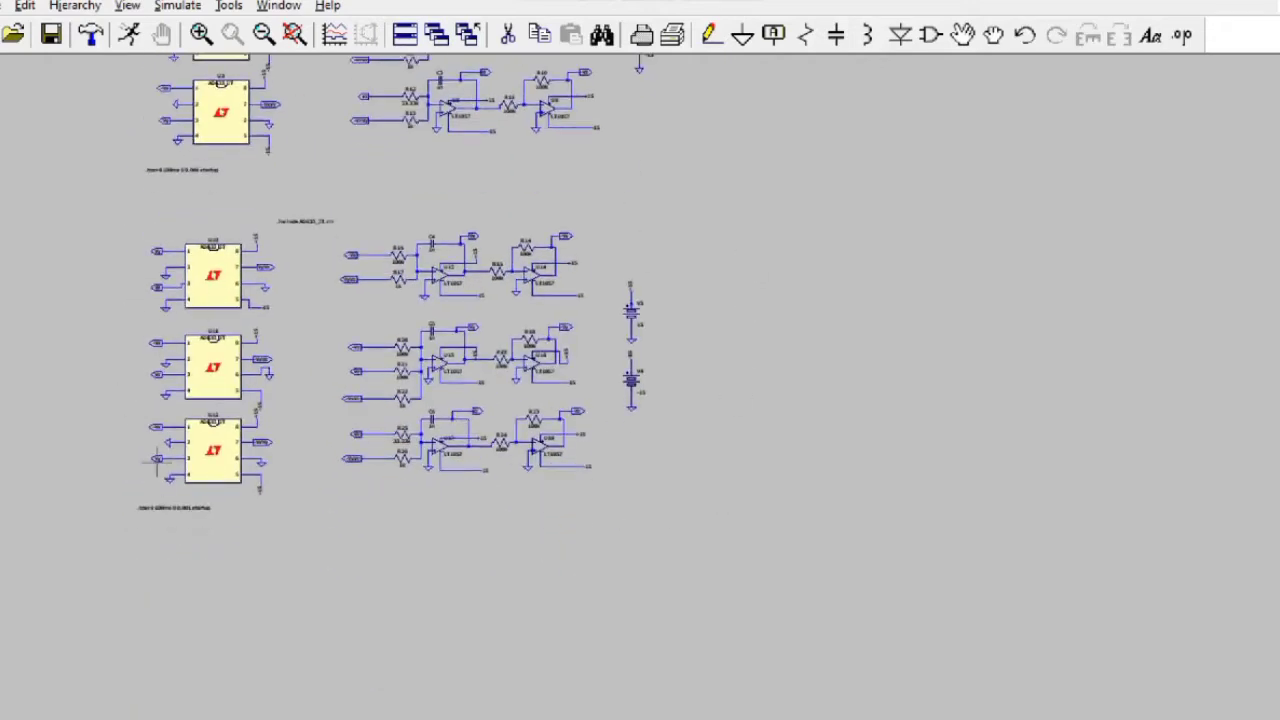
pyautogui.scroll(1, 753, 325)
pyautogui.scroll(3, 692, 350)
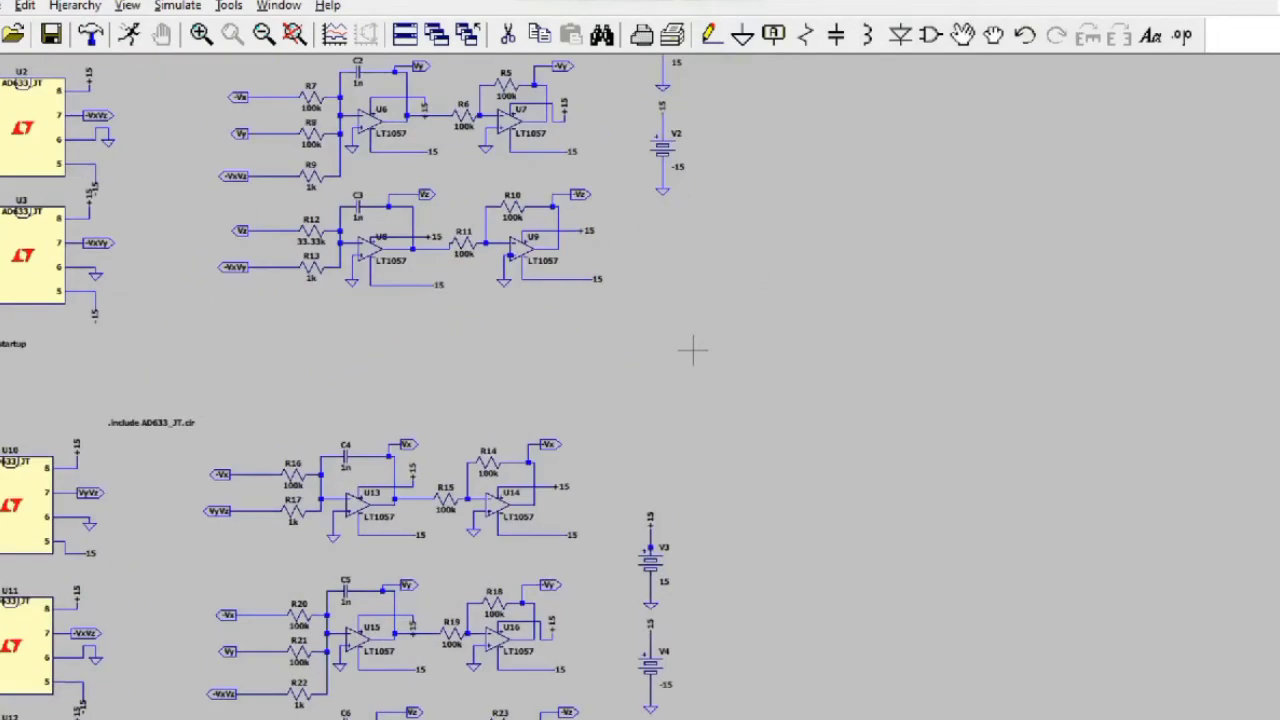
pyautogui.moveTo(482, 371); pyautogui.dragTo(779, 96)
# Step: Rename U10's input labels Vy and Vz to Vy2 and Vz2
pyautogui.rightClick(70, 220)
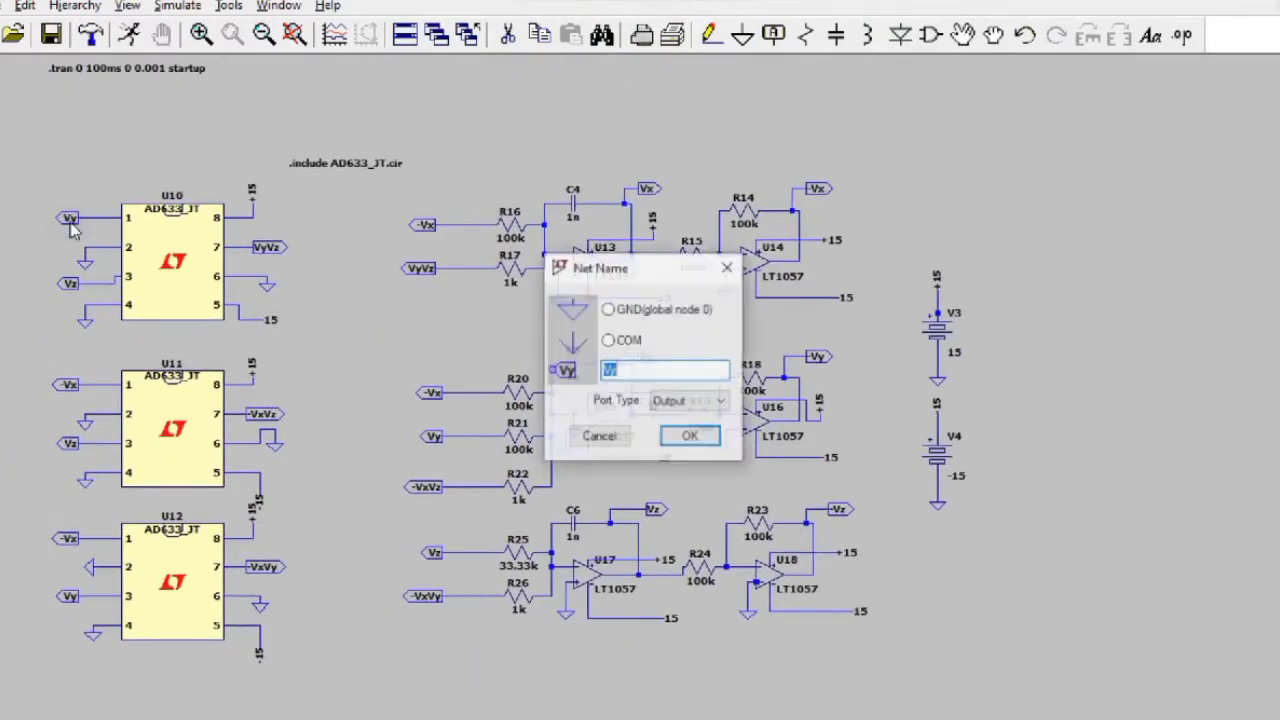
pyautogui.click(638, 366)
pyautogui.write('2')
pyautogui.press('Return')
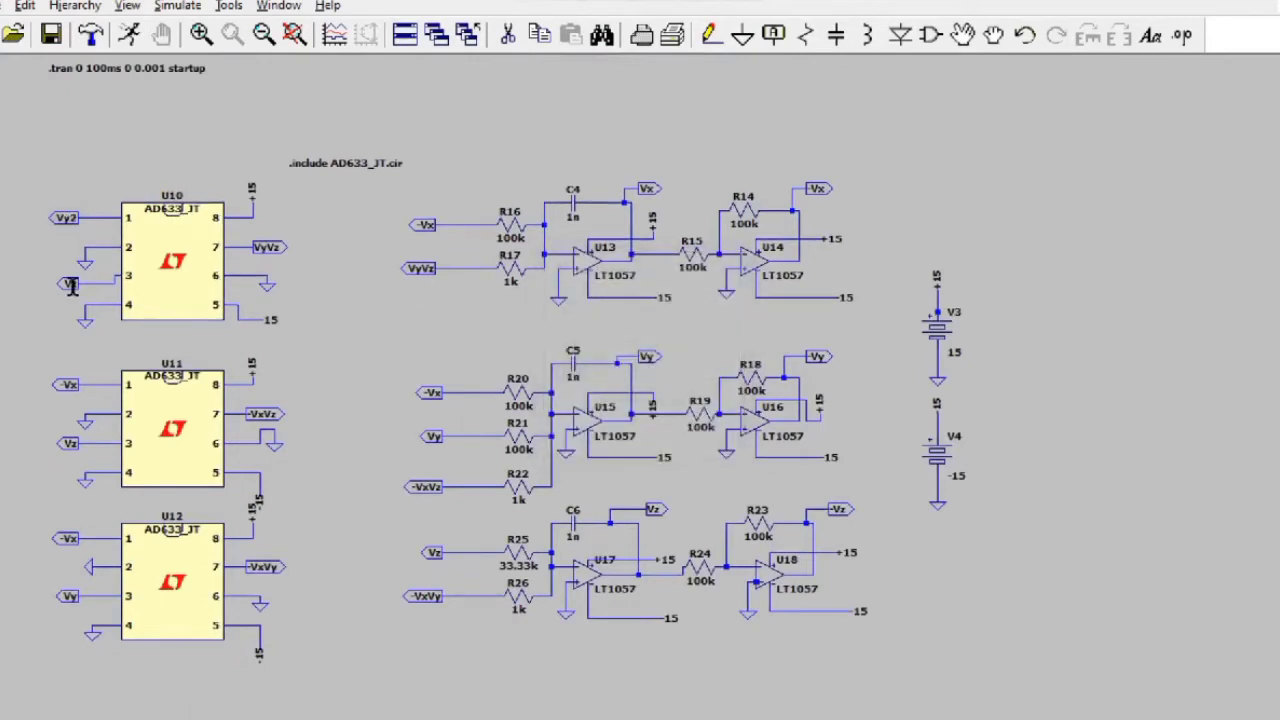
pyautogui.rightClick(72, 285)
pyautogui.click(662, 374)
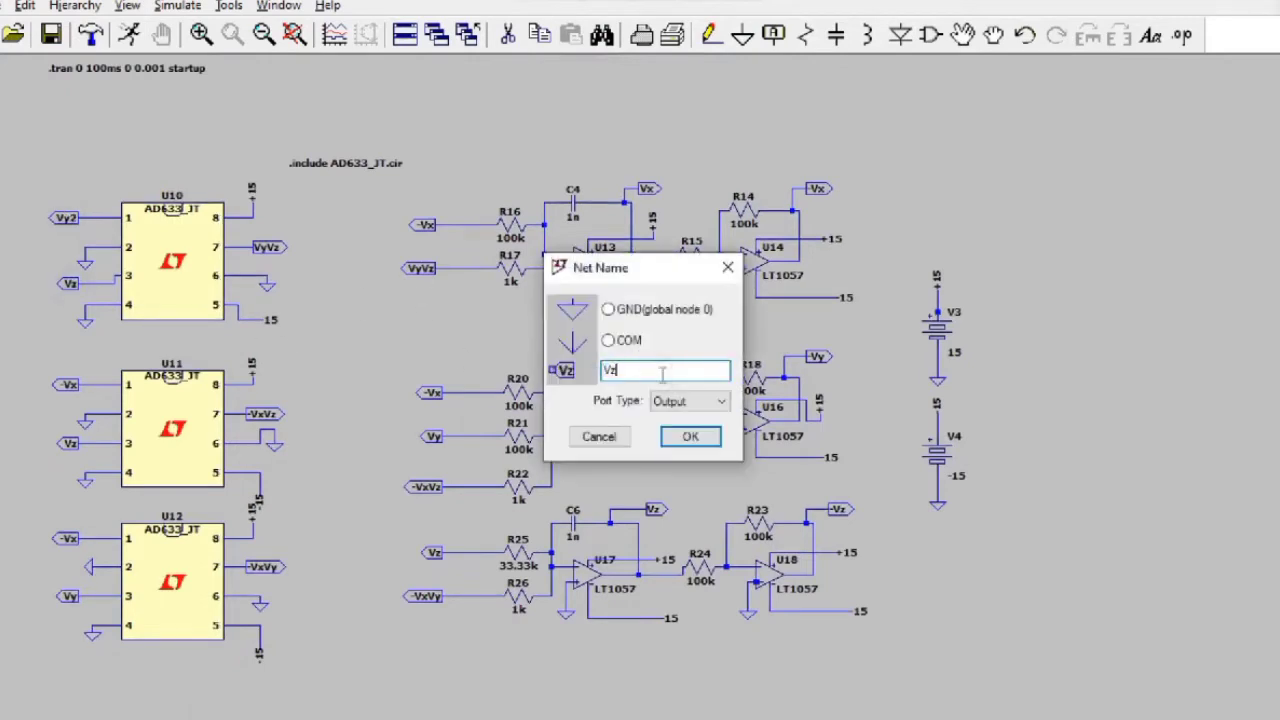
pyautogui.write('2')
pyautogui.press('Return')
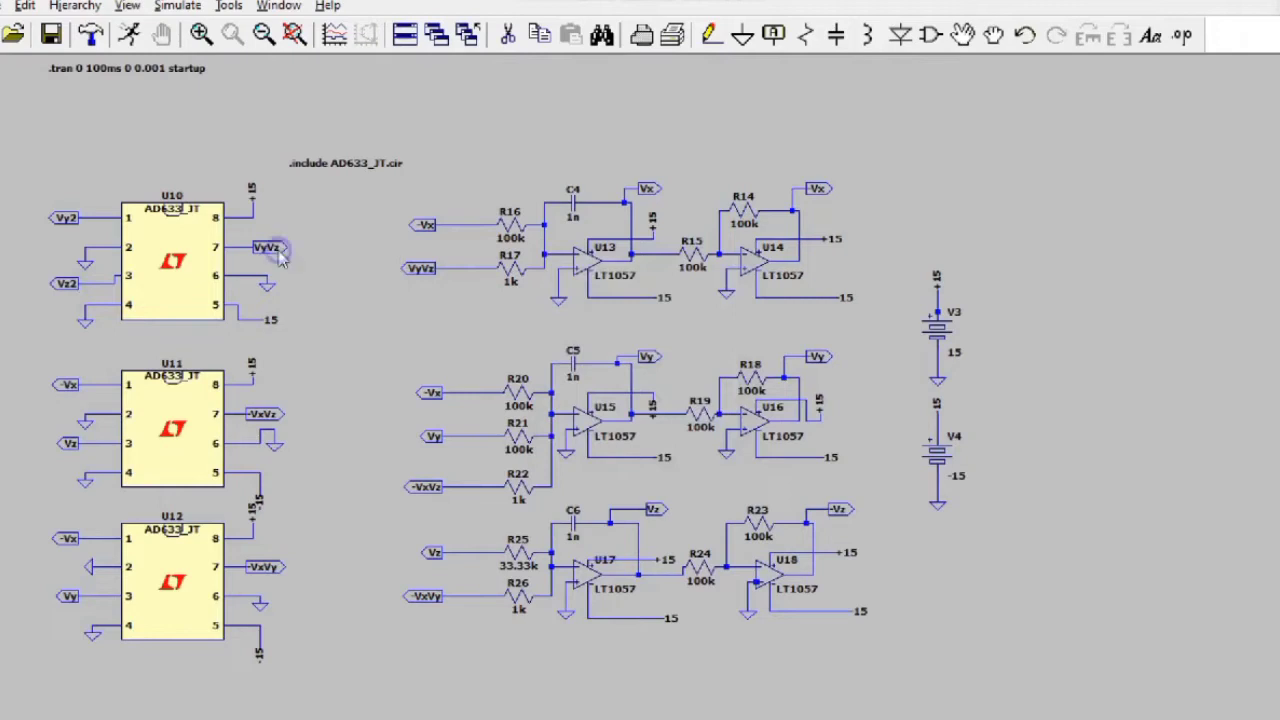
# Step: Rename the multiplier output labels VyVz and -VxVz to VyVz2 and -VxVz2
pyautogui.rightClick(270, 248)
pyautogui.click(662, 378)
pyautogui.write('2')
pyautogui.press('Return')
pyautogui.rightClick(264, 413)
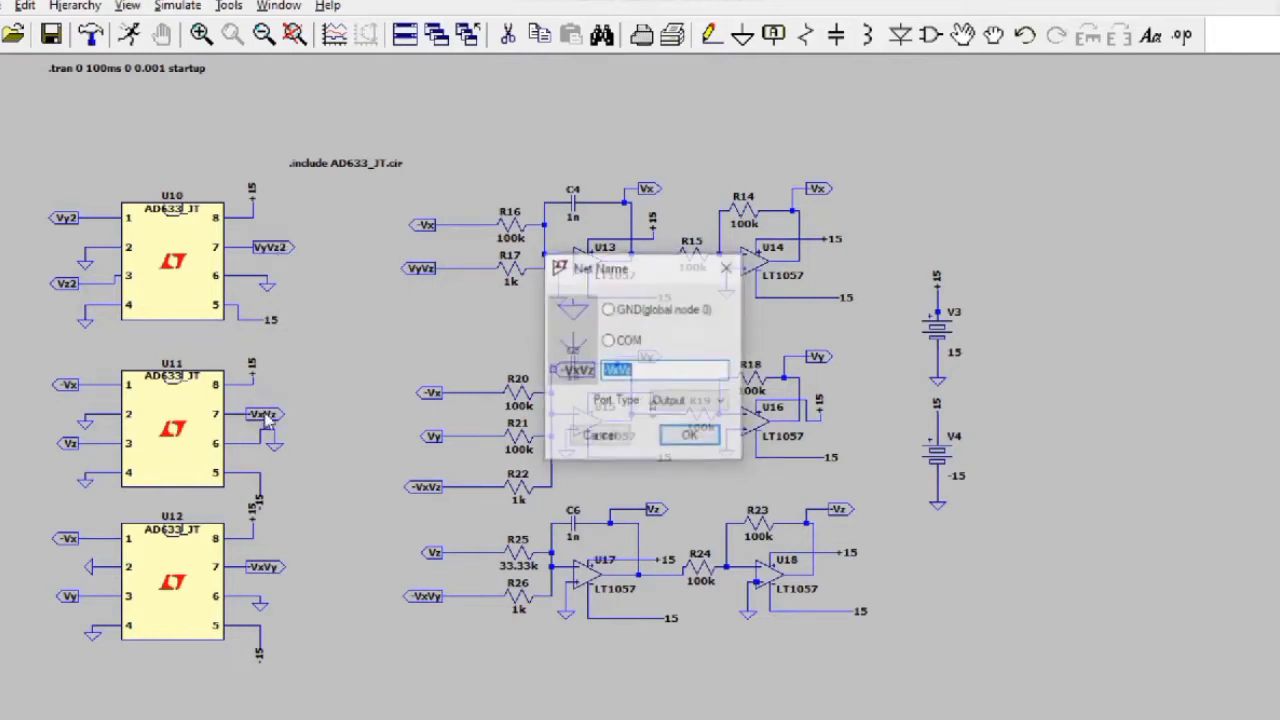
pyautogui.click(690, 368)
pyautogui.write('2')
pyautogui.press('Return')
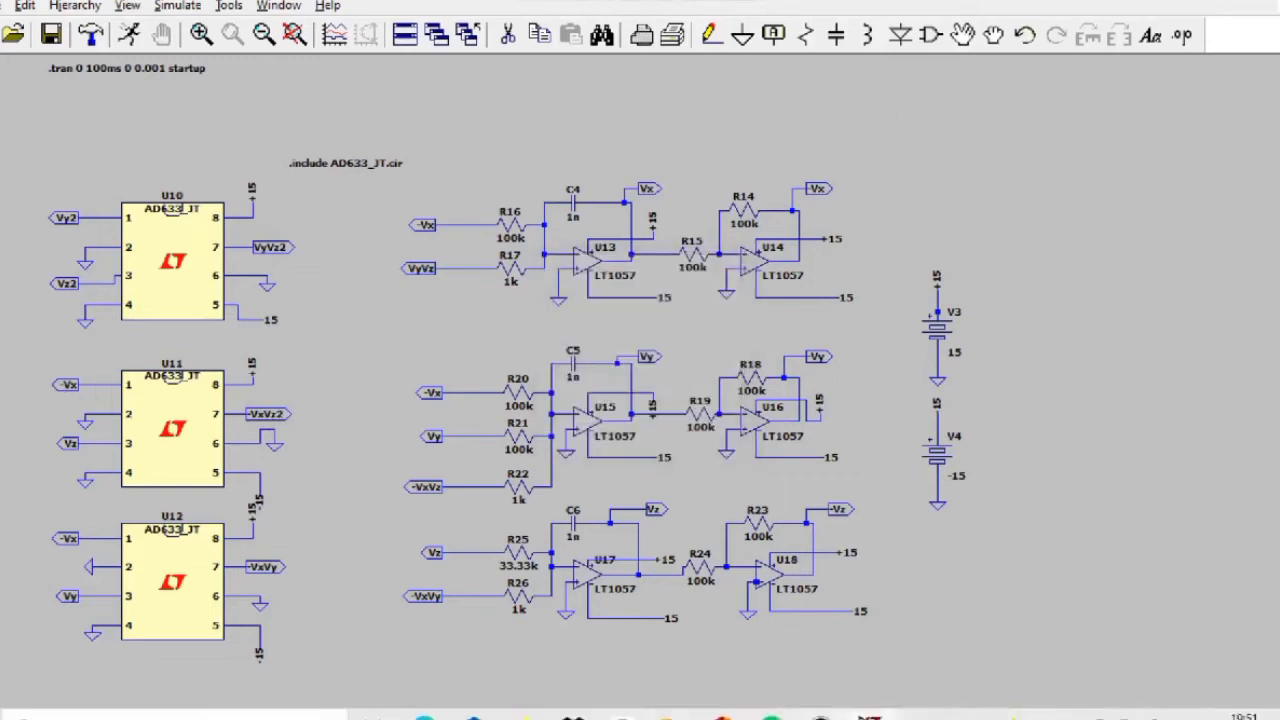
# Step: Rename the V3 and V4 supply labels to +15v2 and -15v2
pyautogui.rightClick(937, 278)
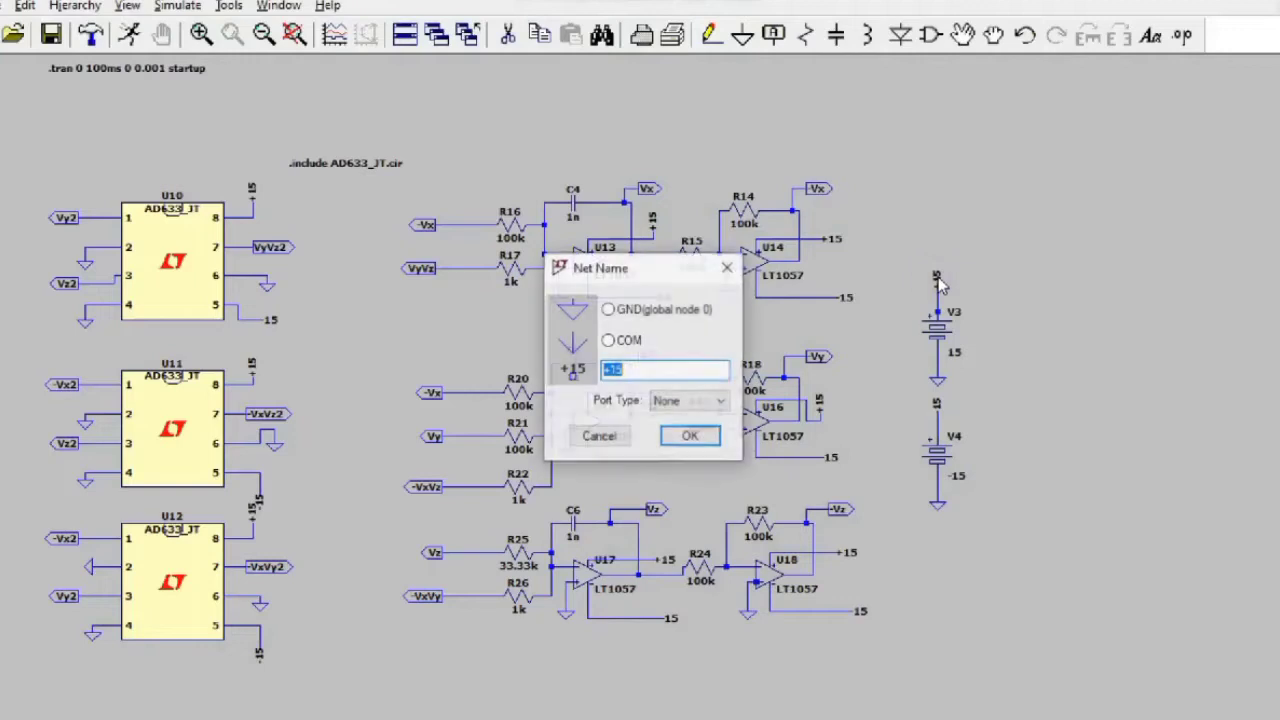
pyautogui.click(658, 370)
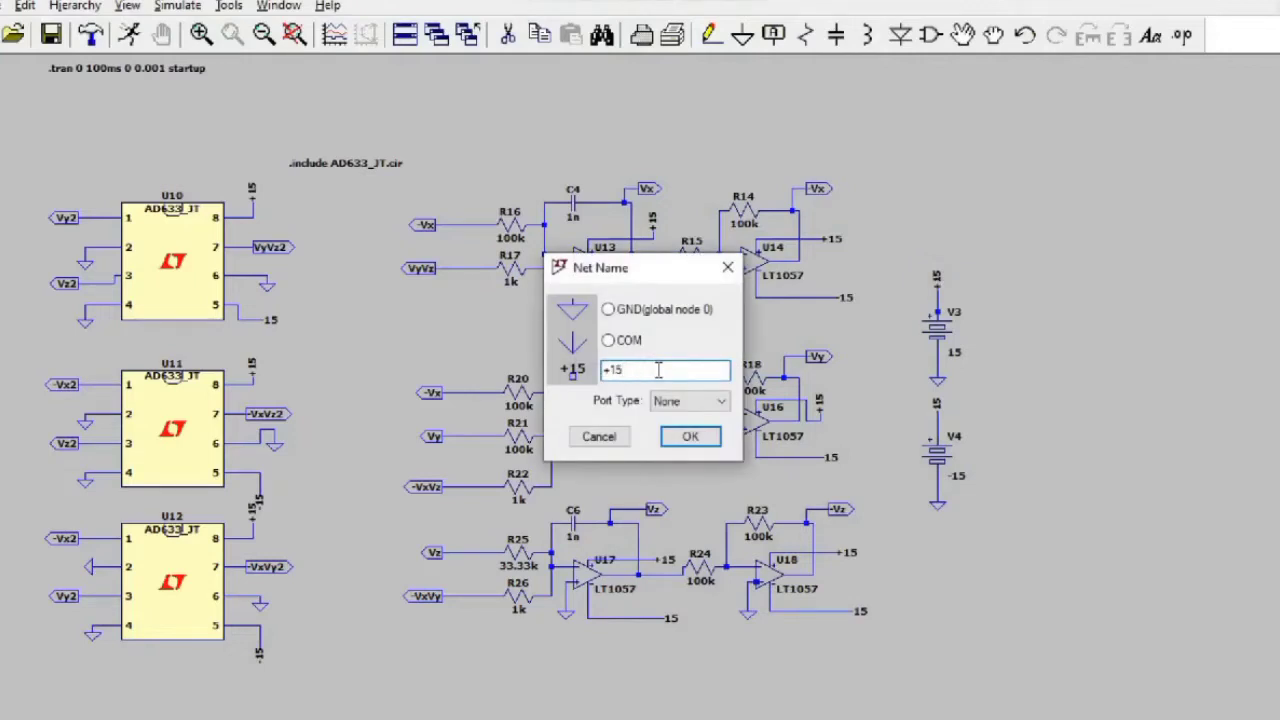
pyautogui.write('v2')
pyautogui.press('Return')
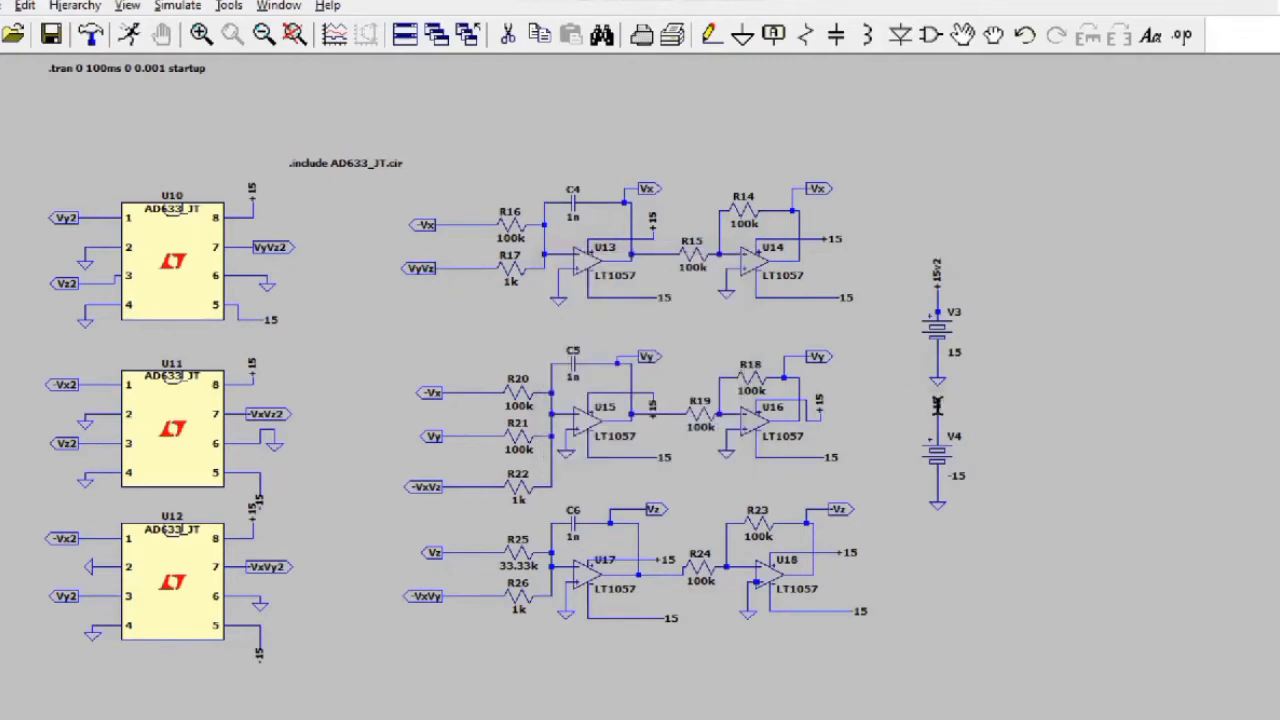
pyautogui.rightClick(937, 405)
pyautogui.click(699, 370)
pyautogui.write('v2')
pyautogui.press('Return')
# Step: Rename the labels feeding R16 and R17 to -Vx2 and VyVz2
pyautogui.rightClick(426, 225)
pyautogui.click(674, 366)
pyautogui.write('2')
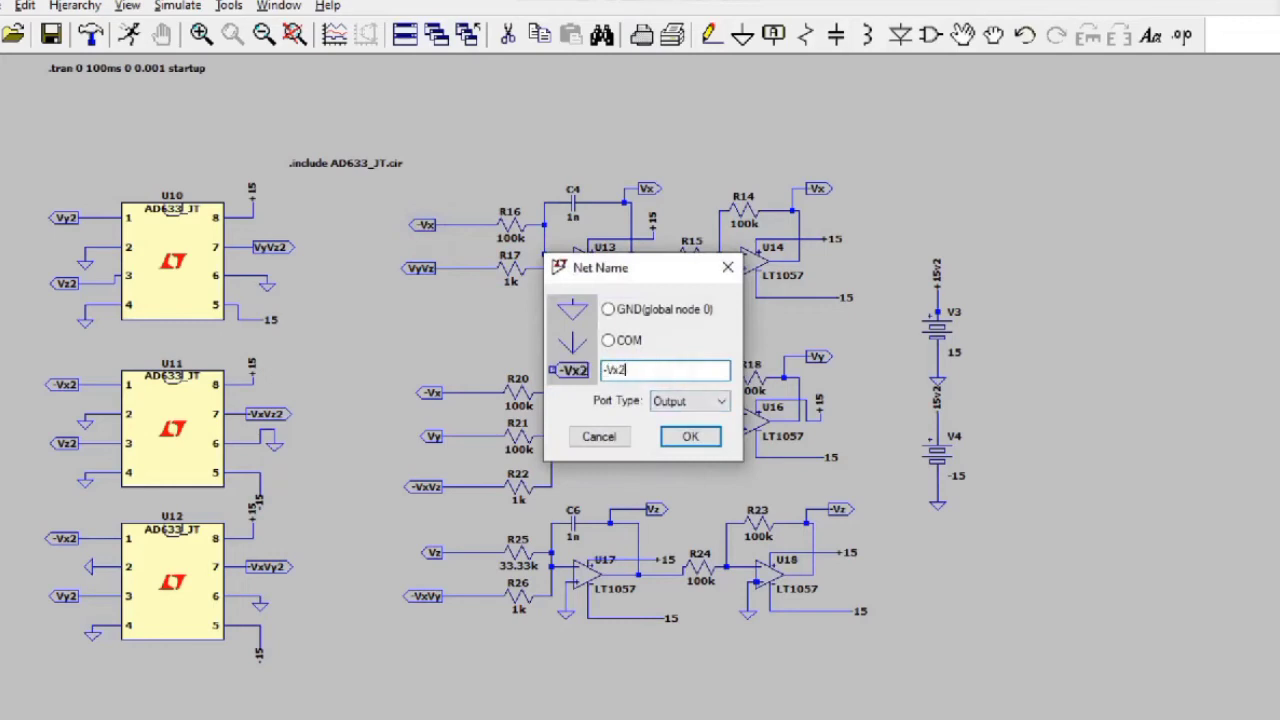
pyautogui.press('Return')
pyautogui.rightClick(421, 268)
pyautogui.click(680, 368)
pyautogui.write('2')
pyautogui.press('Return')
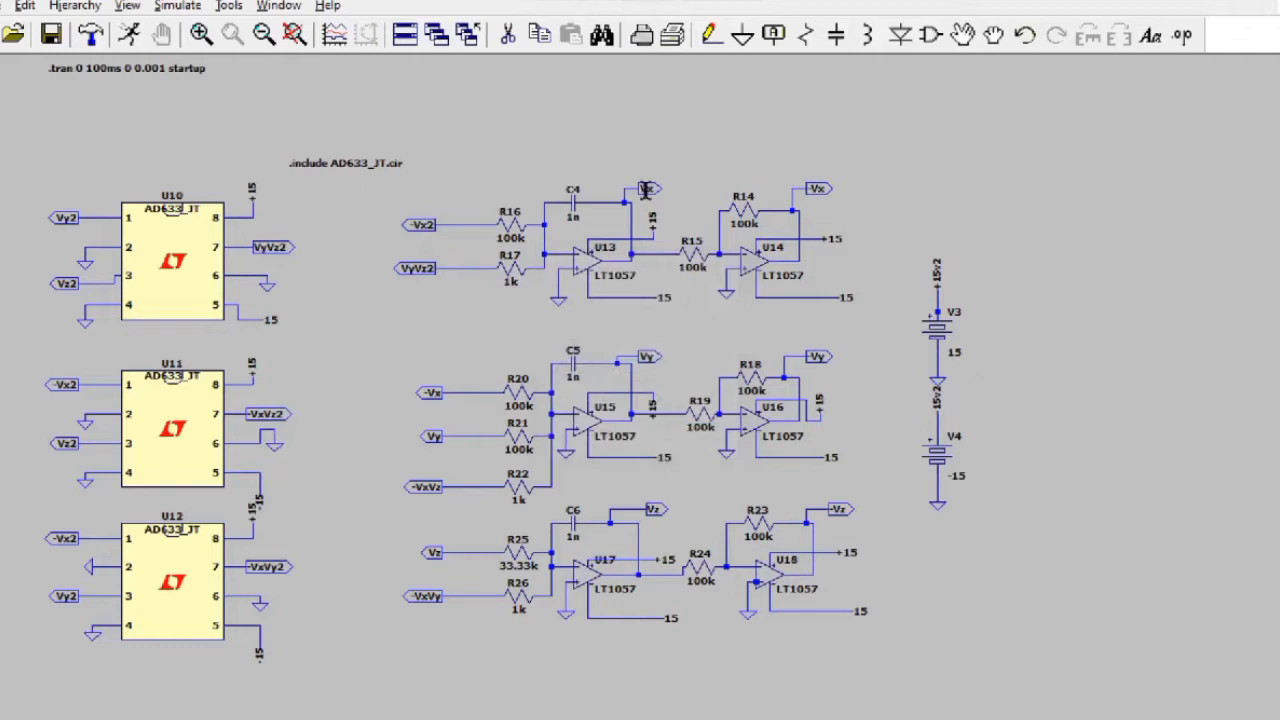
# Step: Rename the integrator labels to Vx2, -Vx2 beside R14, and Vz2 near C6
pyautogui.rightClick(648, 190)
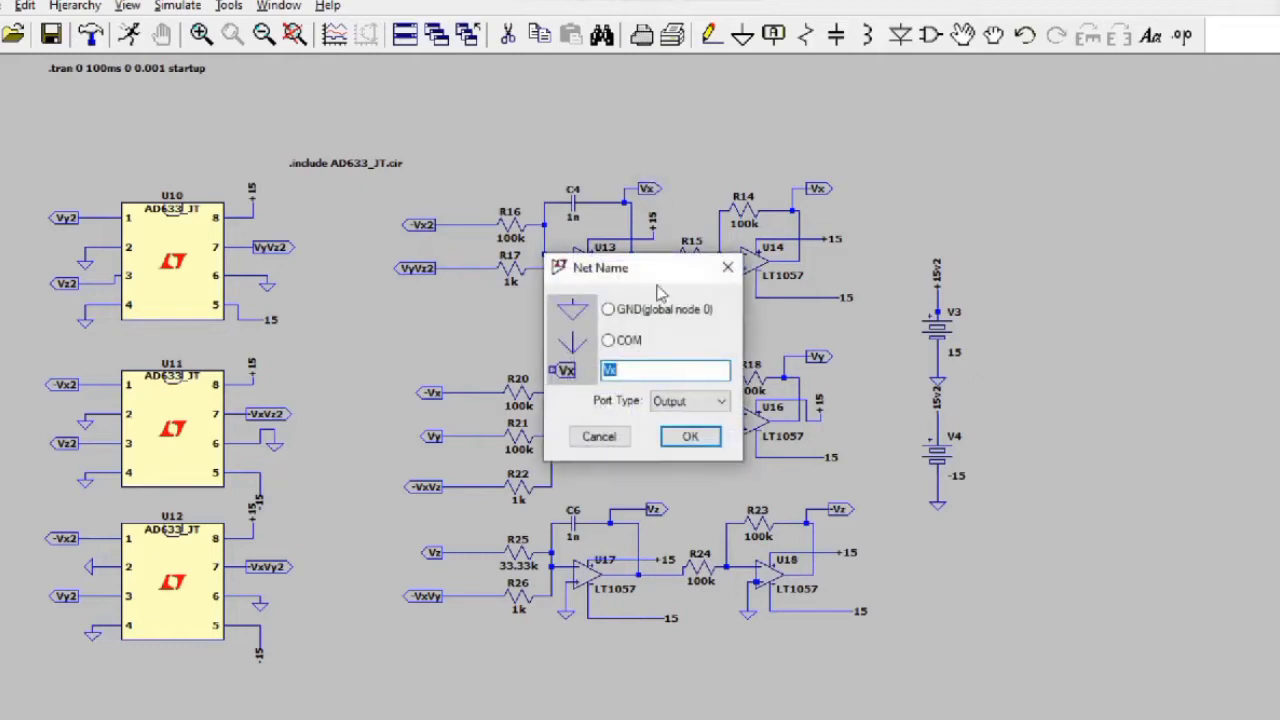
pyautogui.click(654, 367)
pyautogui.write('2')
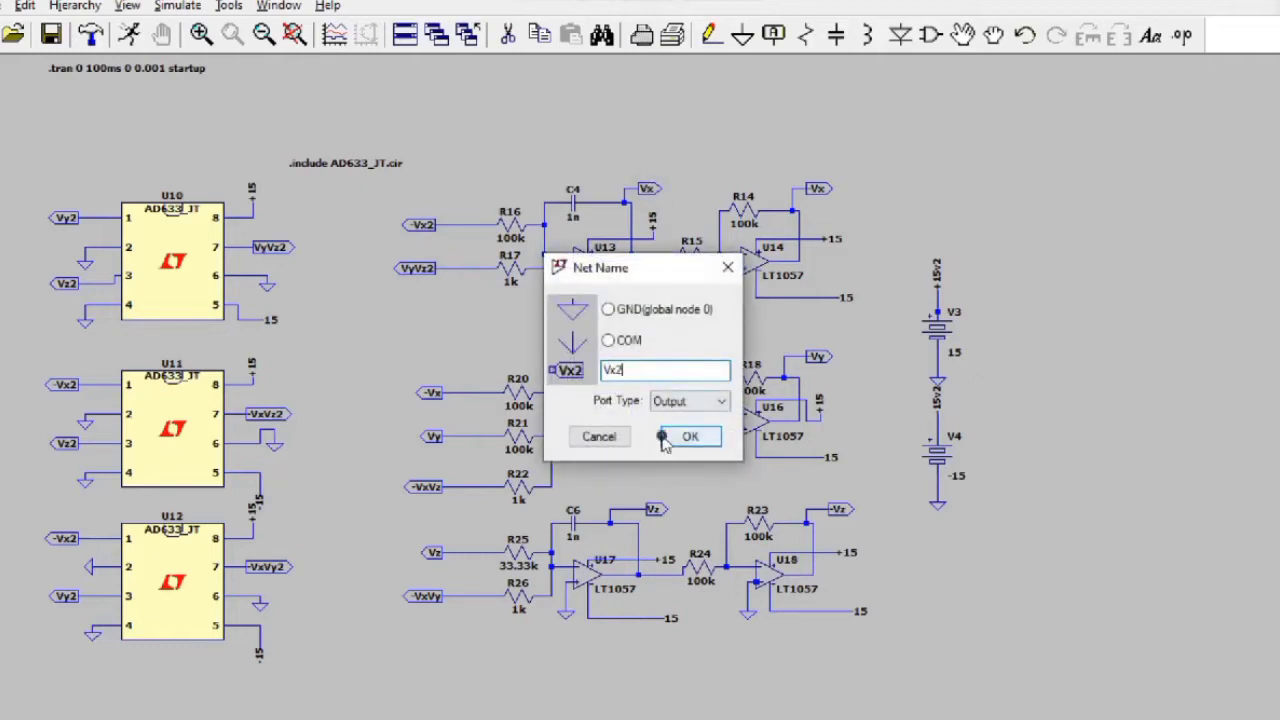
pyautogui.click(689, 435)
pyautogui.rightClick(815, 190)
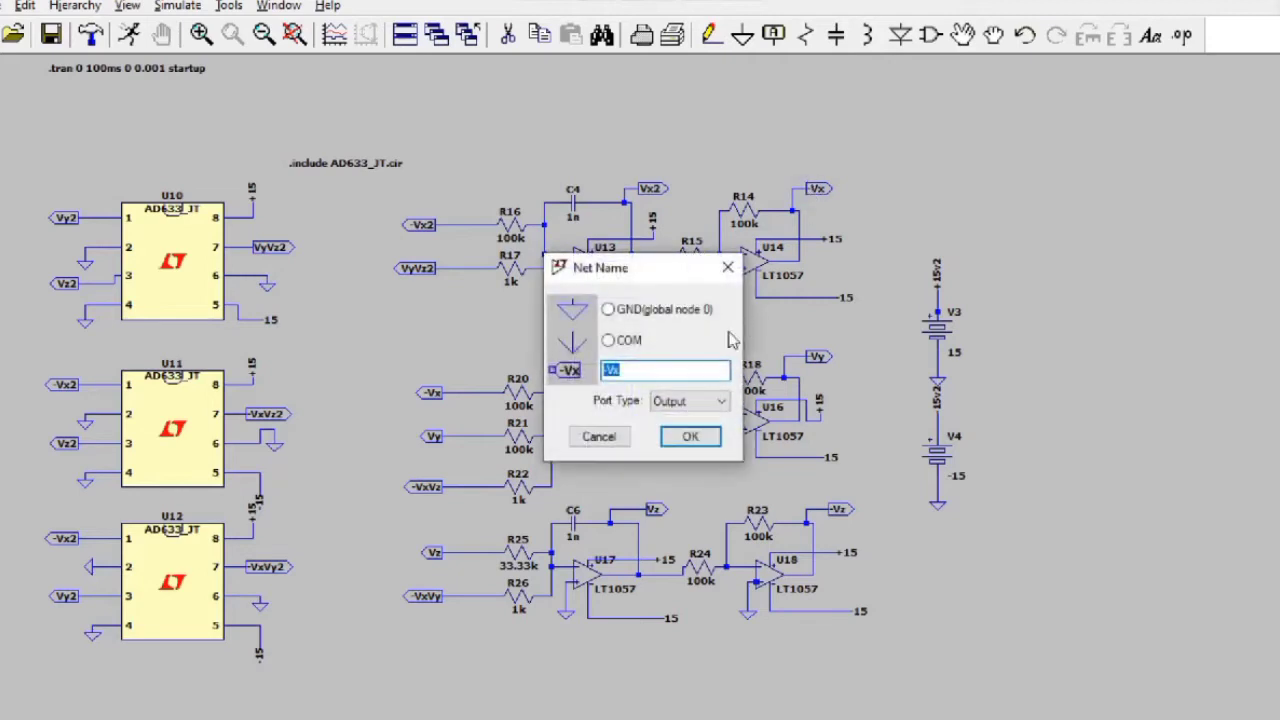
pyautogui.write('-Vx2')
pyautogui.press('Return')
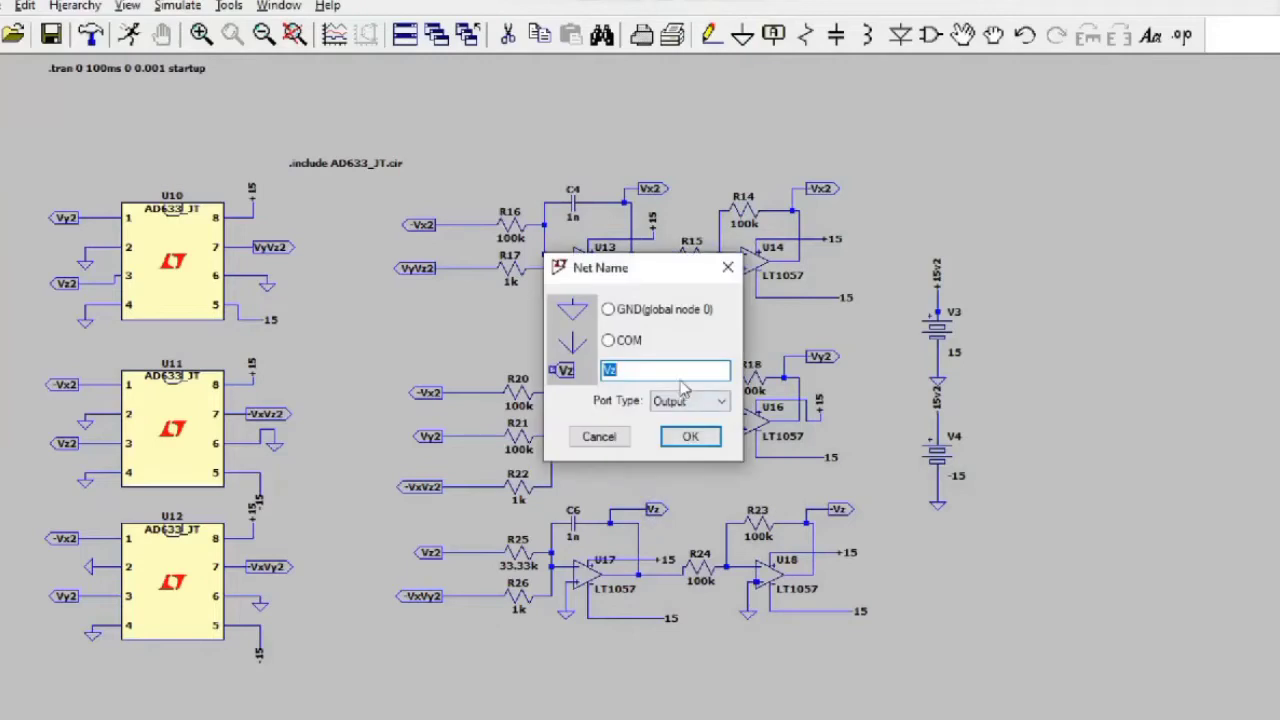
pyautogui.write('Vz2')
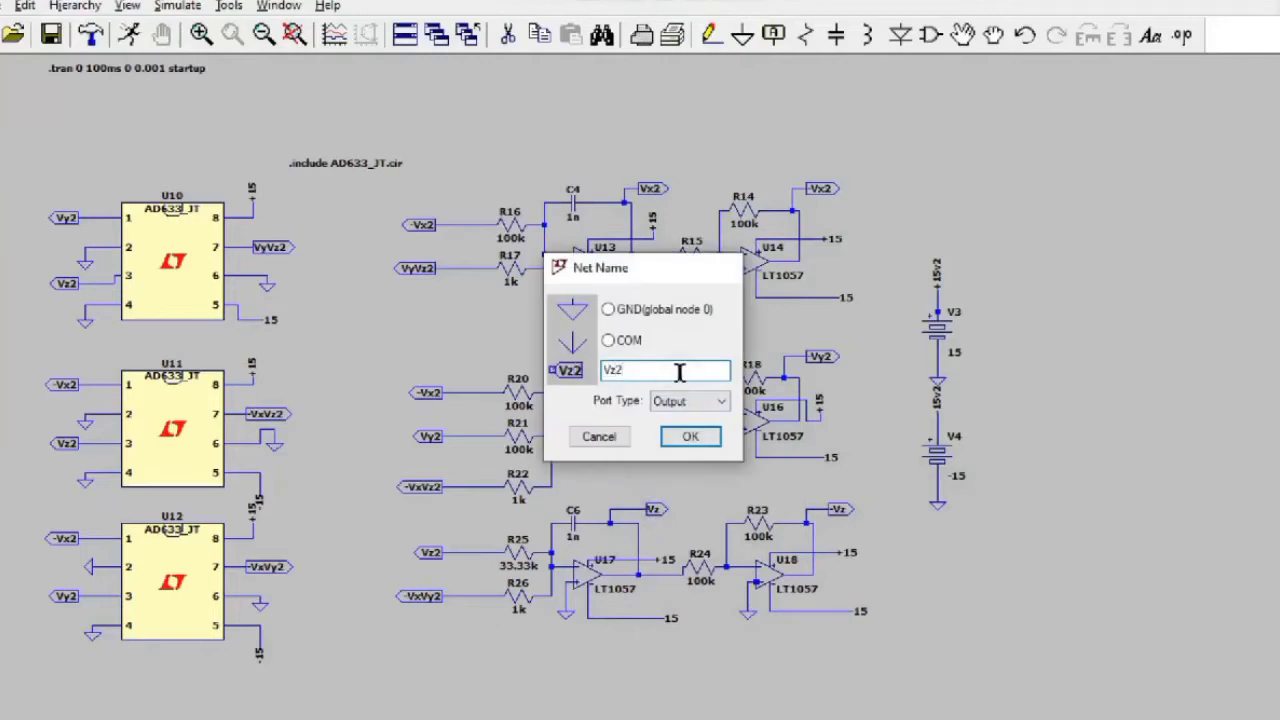
pyautogui.press('Return')
# Step: Rename the -Vz label beside U18 to -Vz2
pyautogui.rightClick(846, 511)
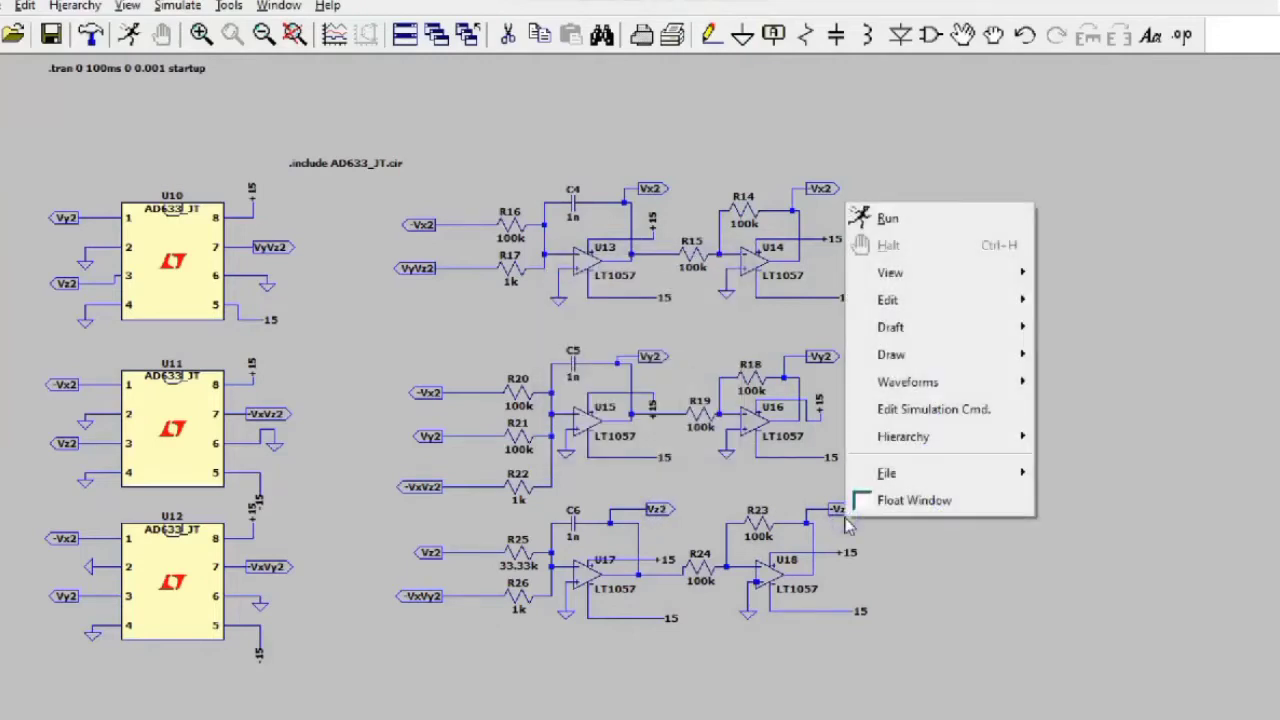
pyautogui.click(790, 515)
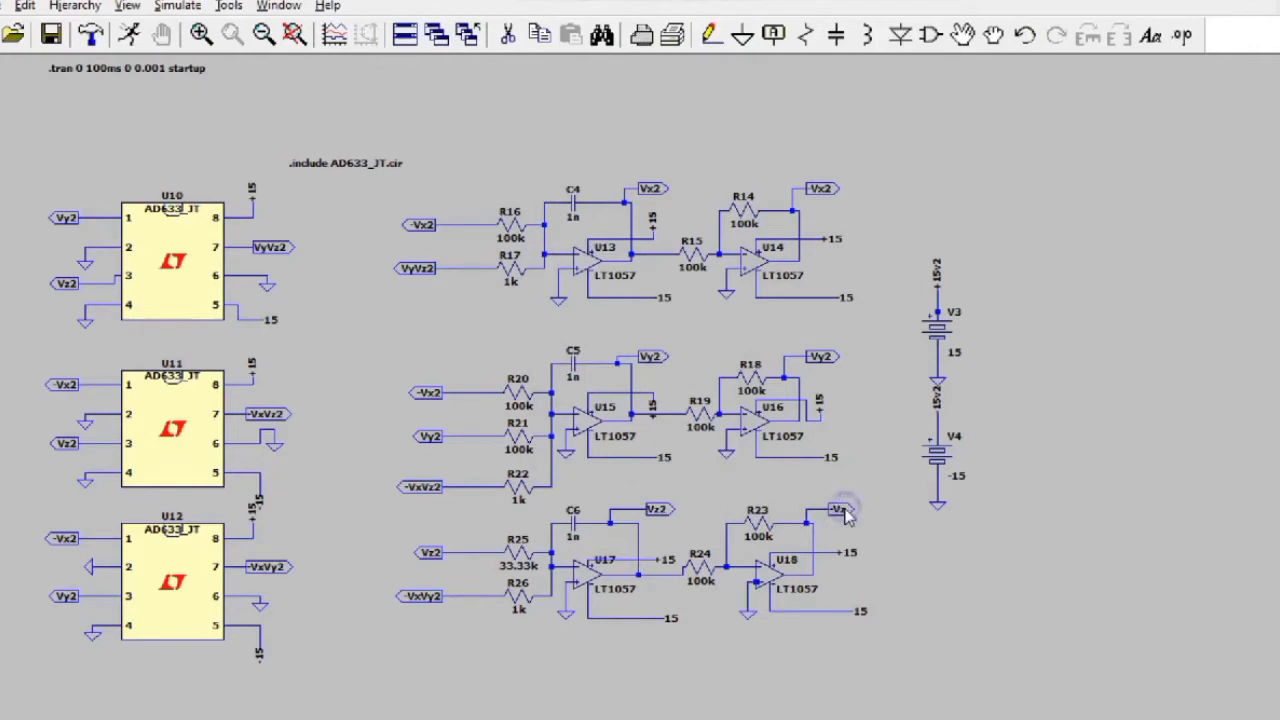
pyautogui.rightClick(843, 510)
pyautogui.write('-Vz2')
pyautogui.press('Return')
# Step: Place a voltage source, V5, to the right of the original circuit's supplies
pyautogui.moveTo(665, 448); pyautogui.dragTo(596, 530)
pyautogui.moveTo(622, 231); pyautogui.dragTo(598, 557)
pyautogui.moveTo(908, 516); pyautogui.dragTo(631, 706)
pyautogui.moveTo(677, 617); pyautogui.dragTo(765, 623)
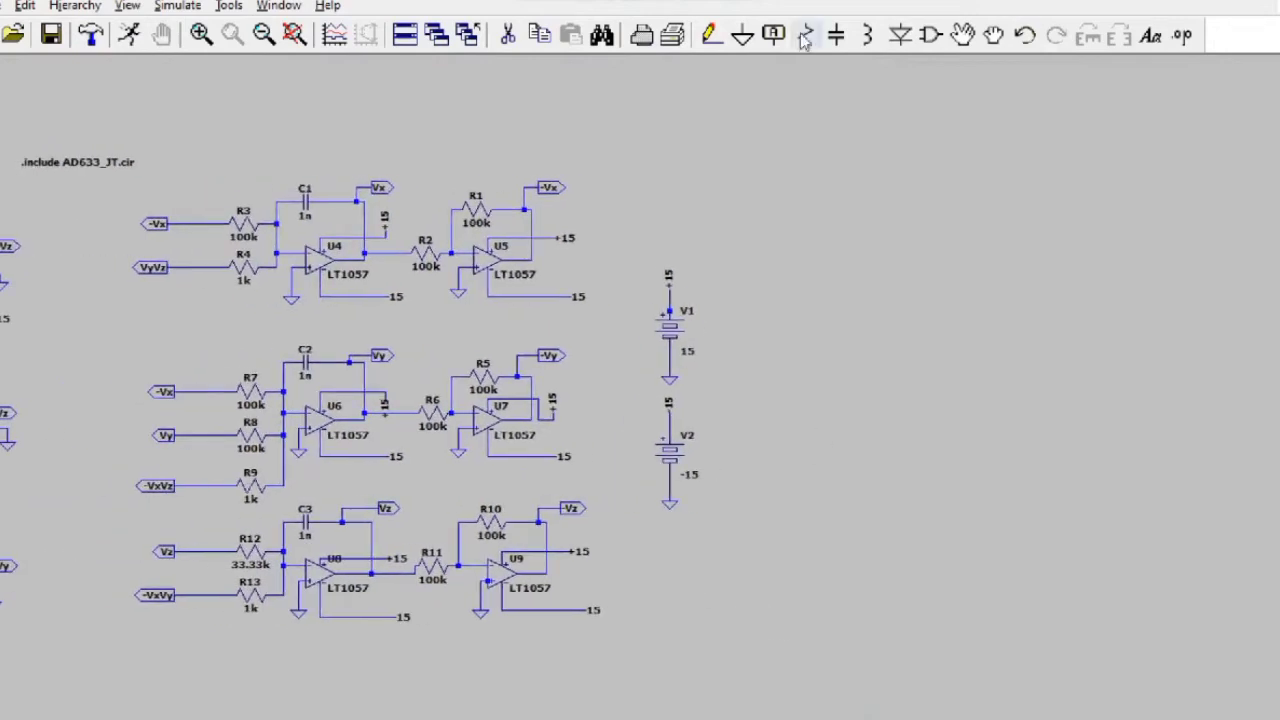
pyautogui.click(929, 36)
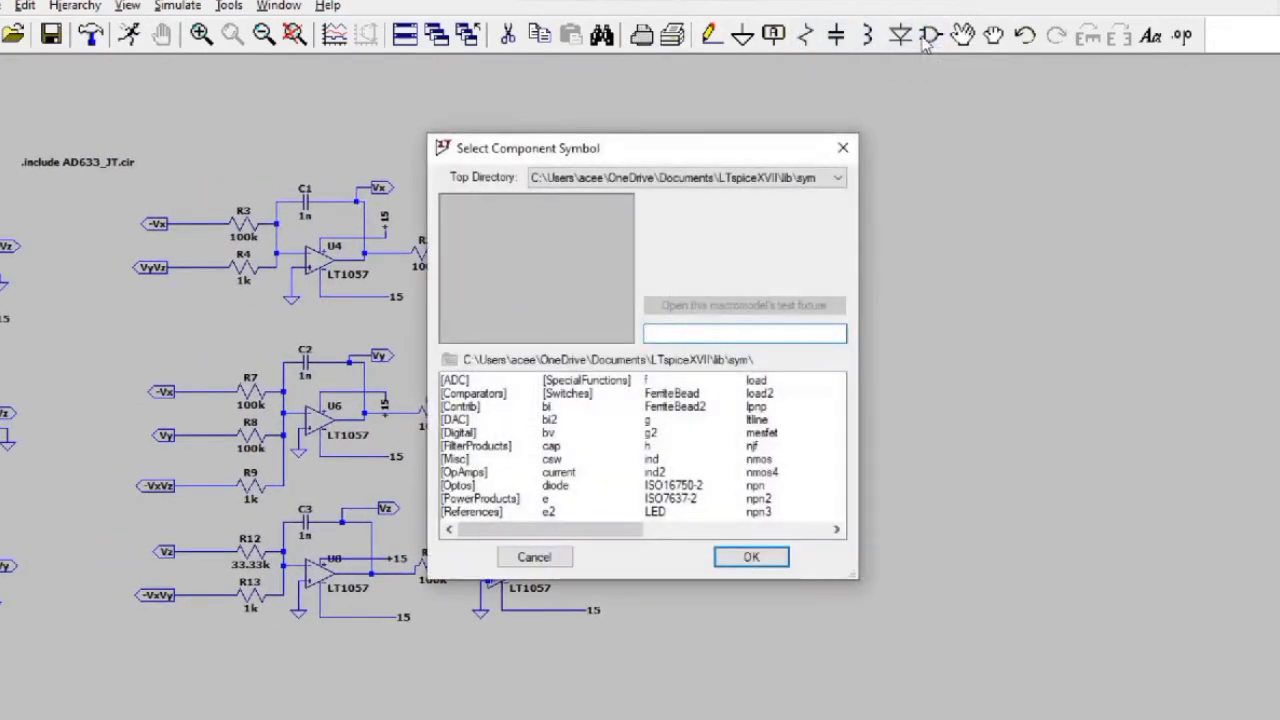
pyautogui.click(625, 513)
pyautogui.click(789, 530)
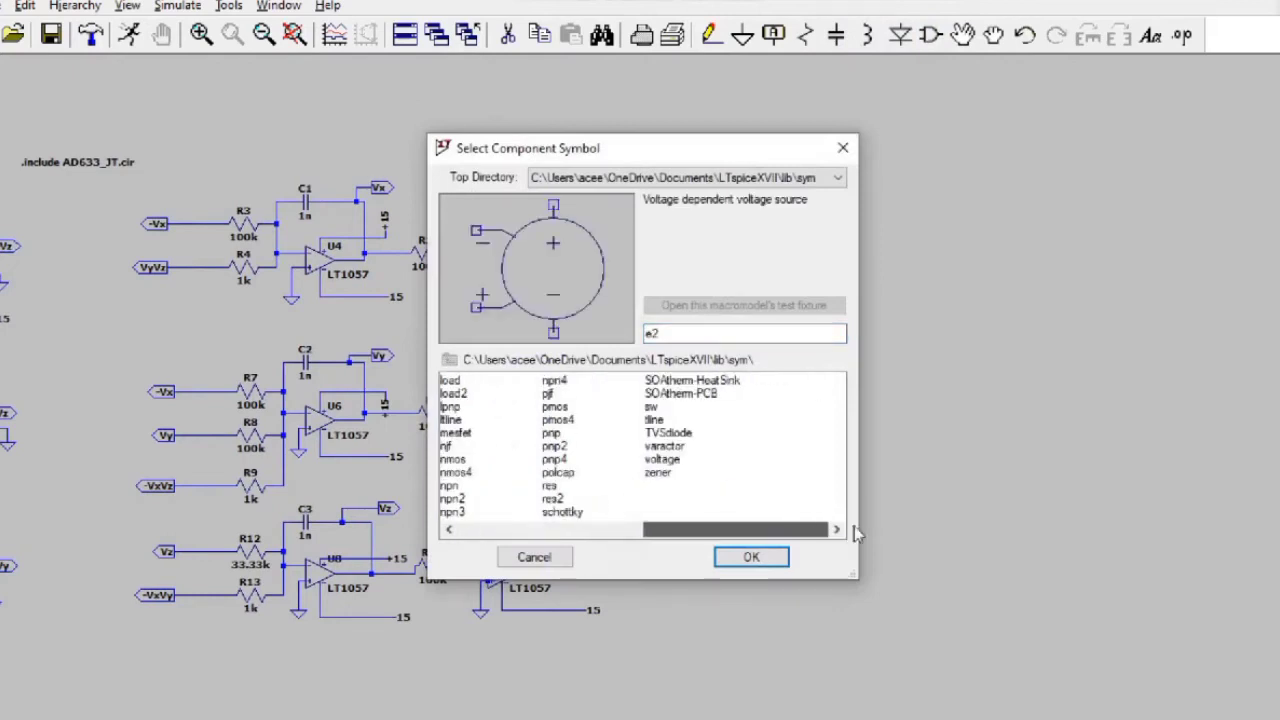
pyautogui.click(664, 474)
pyautogui.click(666, 460)
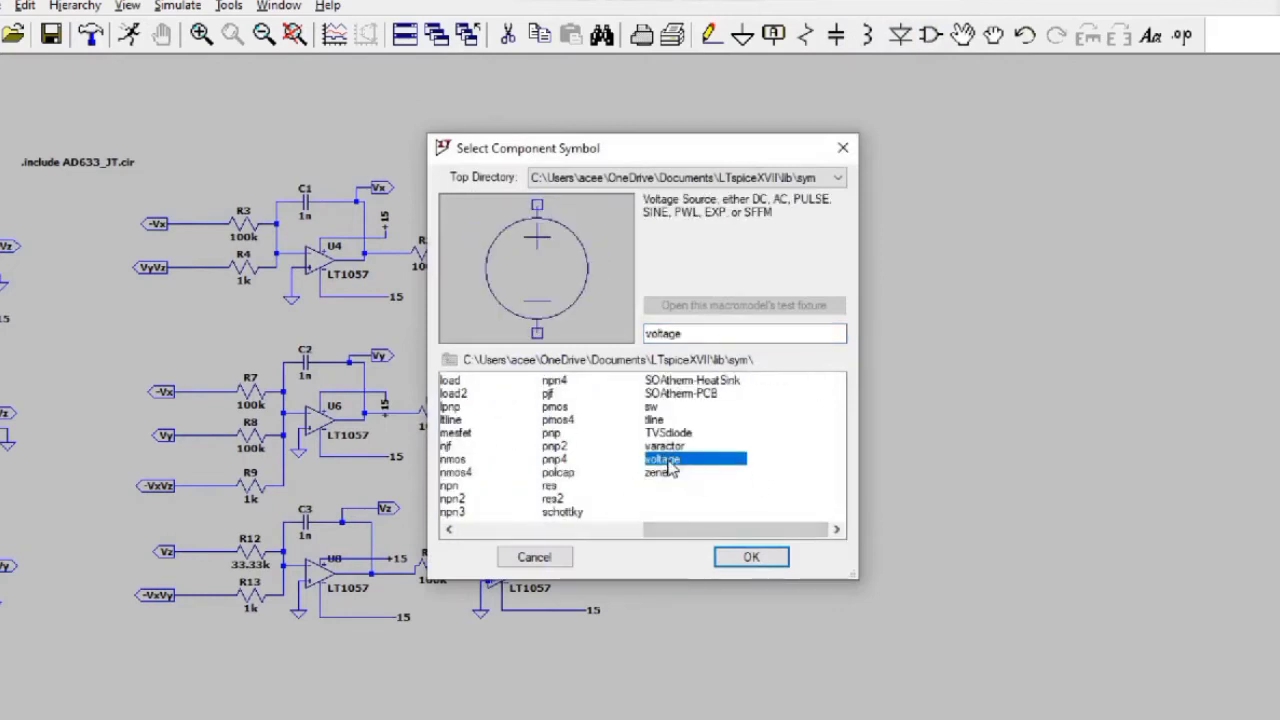
pyautogui.click(762, 558)
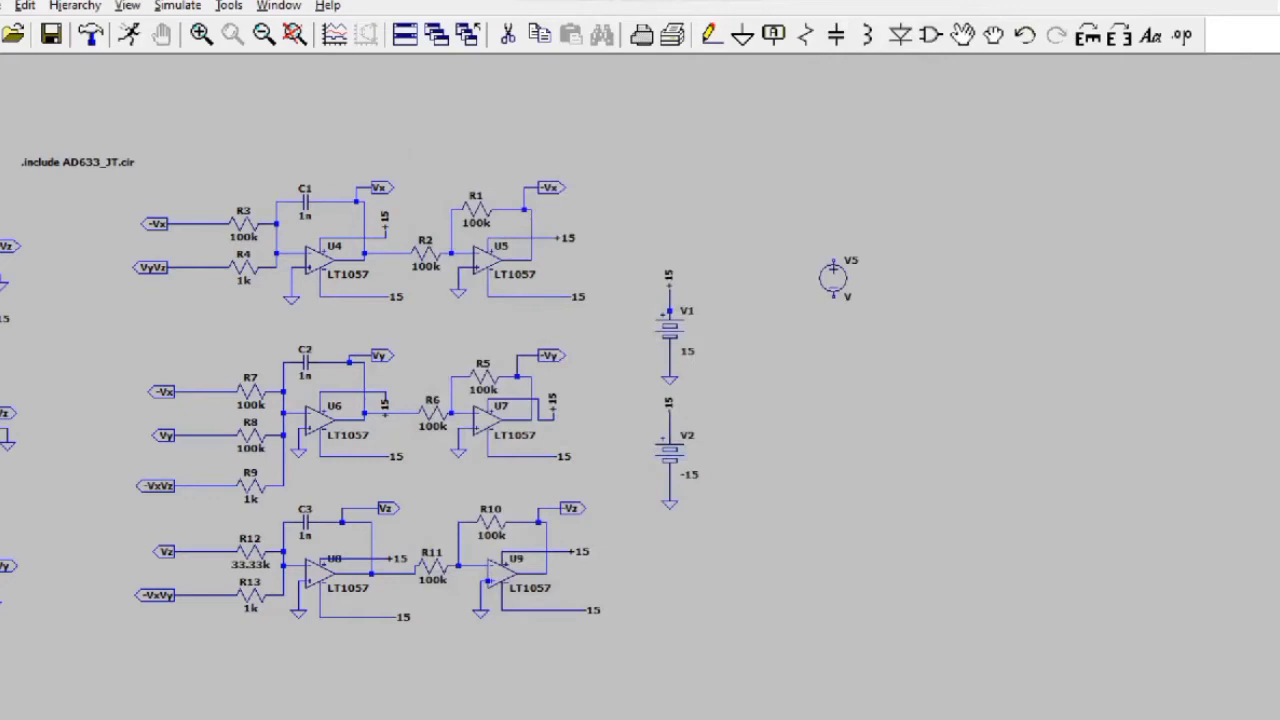
pyautogui.click(829, 227)
pyautogui.press('Escape')
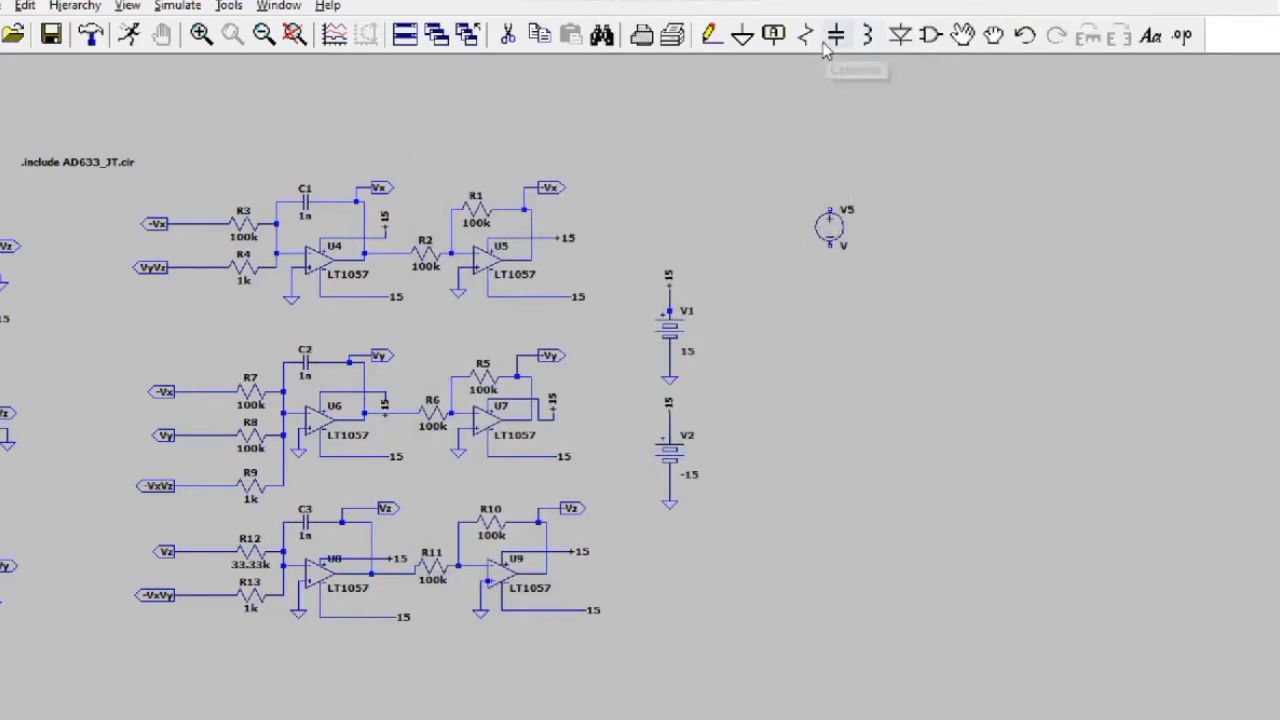
# Step: Search the component library for lt1057 and select the LT1057 op-amp
pyautogui.click(930, 35)
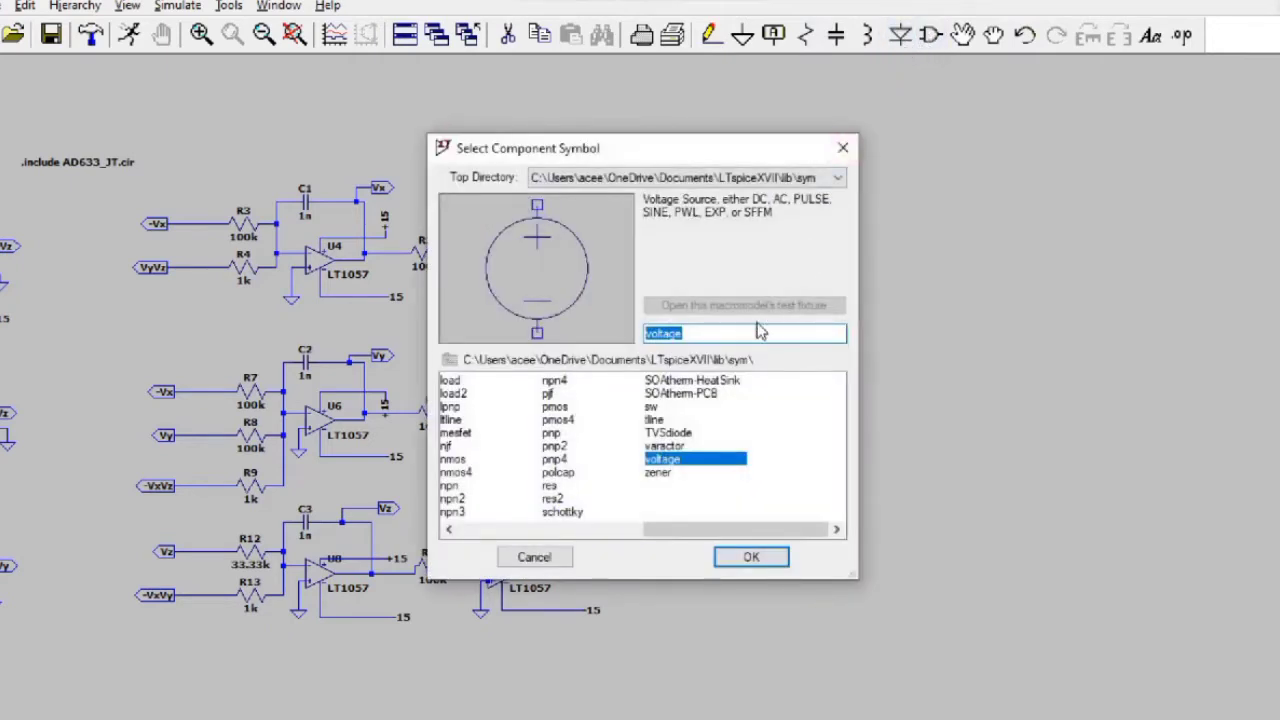
pyautogui.write('or')
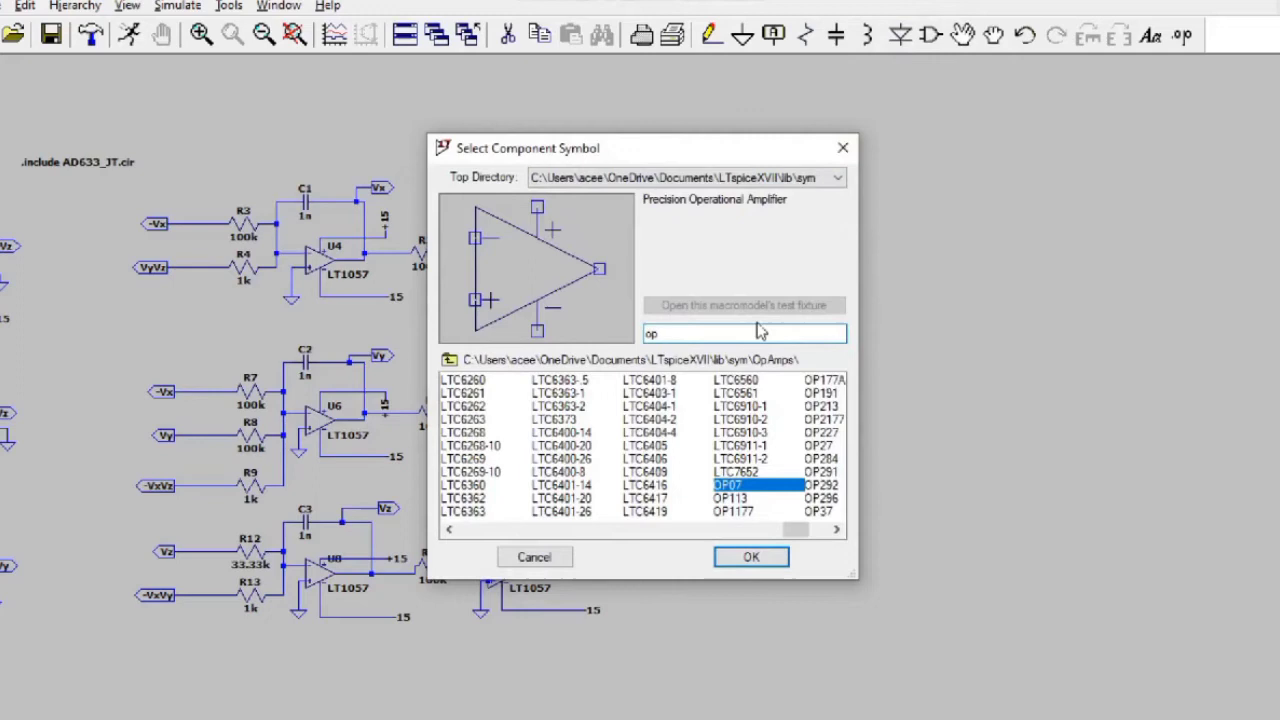
pyautogui.press('BackSpace')
pyautogui.press('BackSpace')
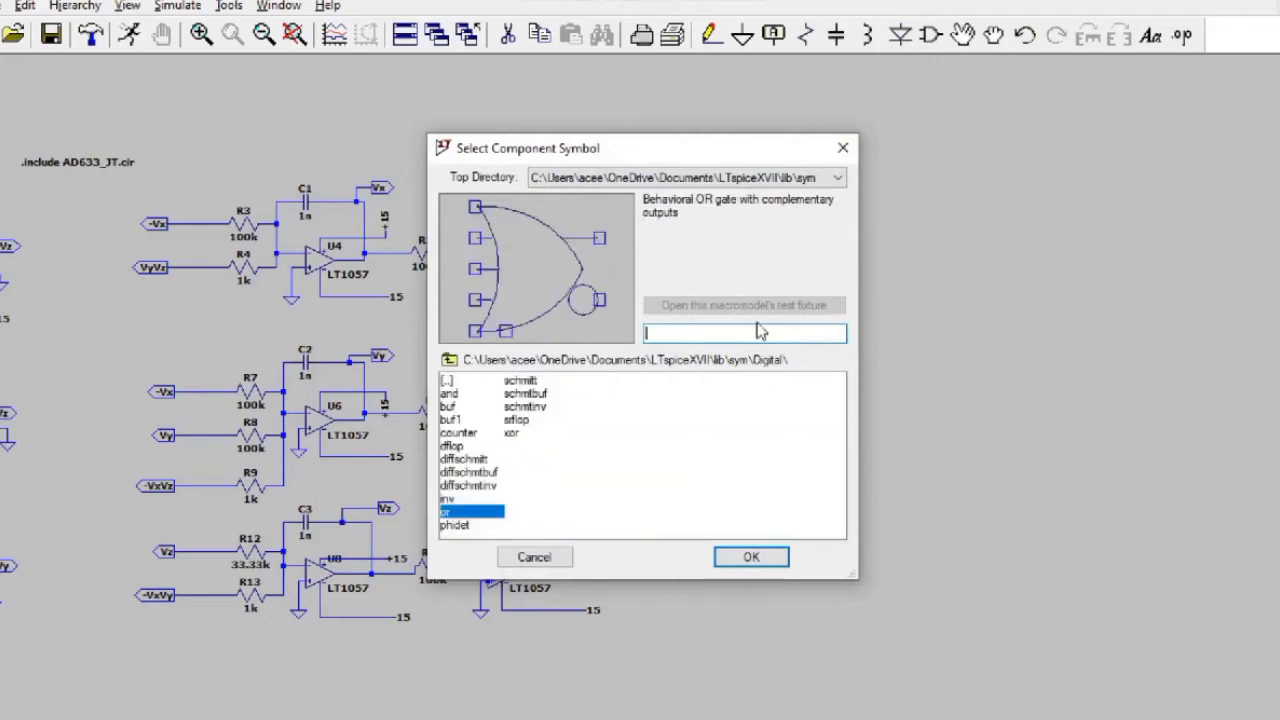
pyautogui.write('lt1')
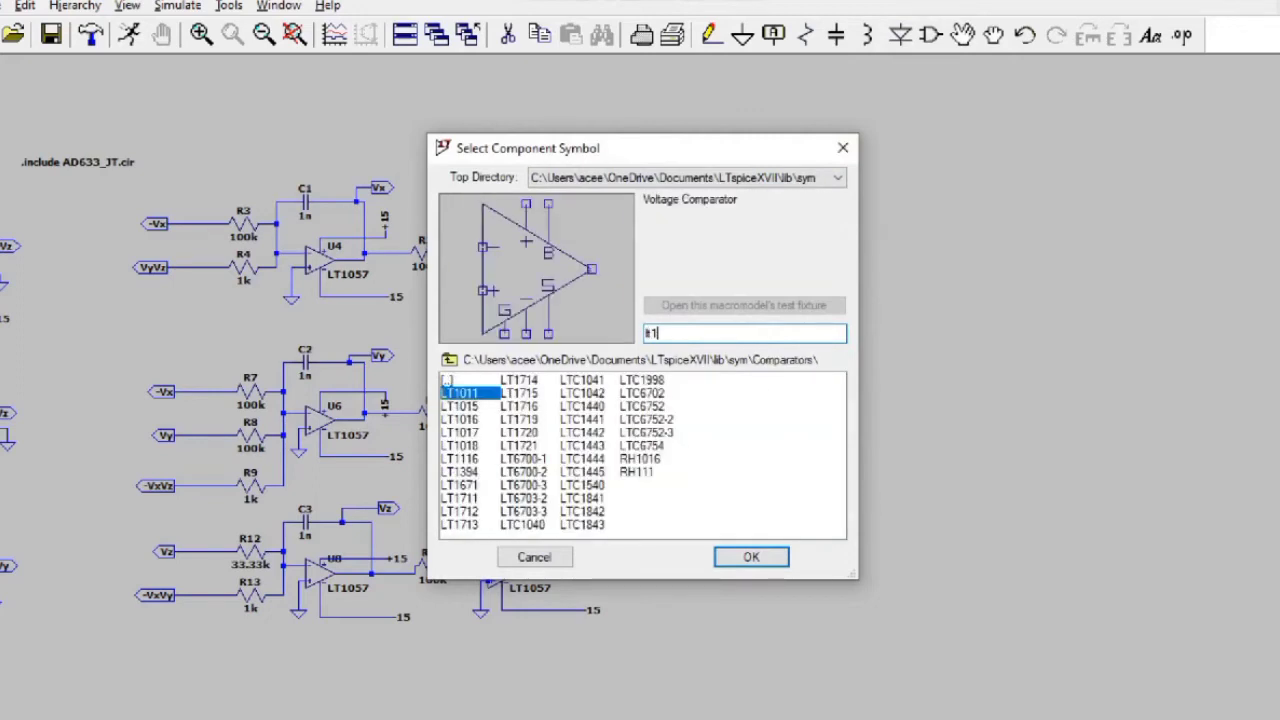
pyautogui.write('057')
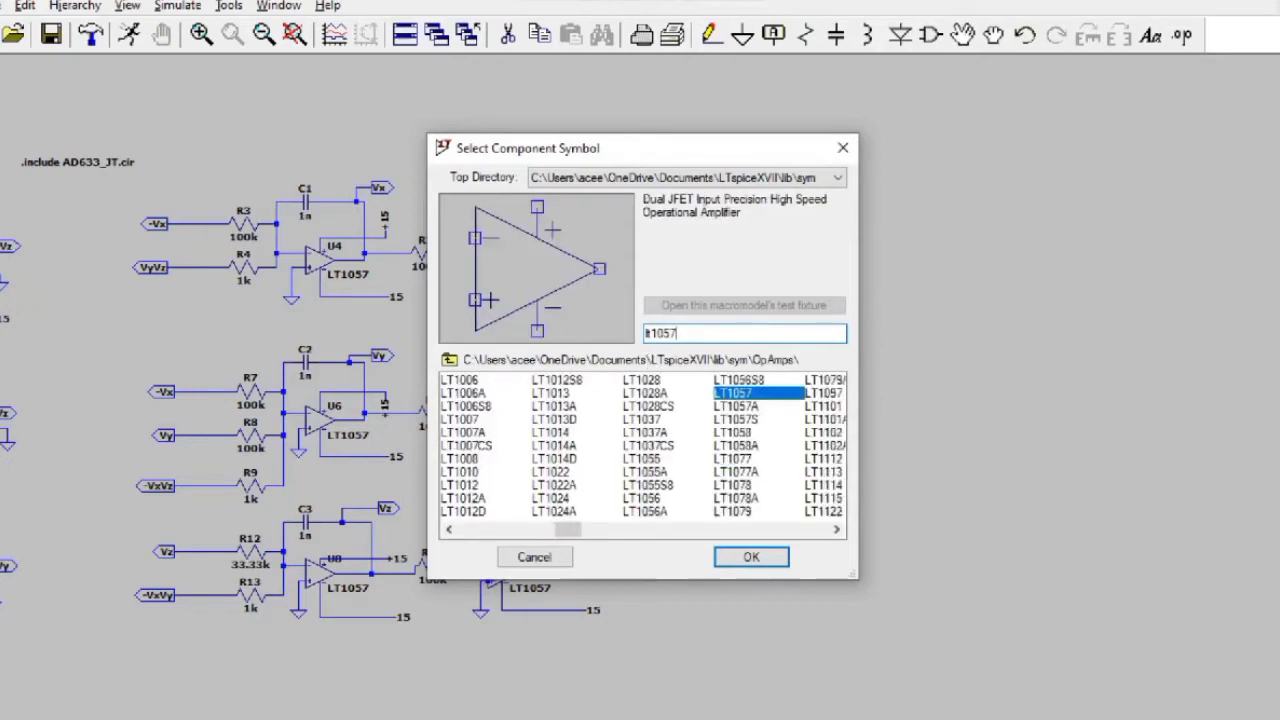
pyautogui.click(757, 557)
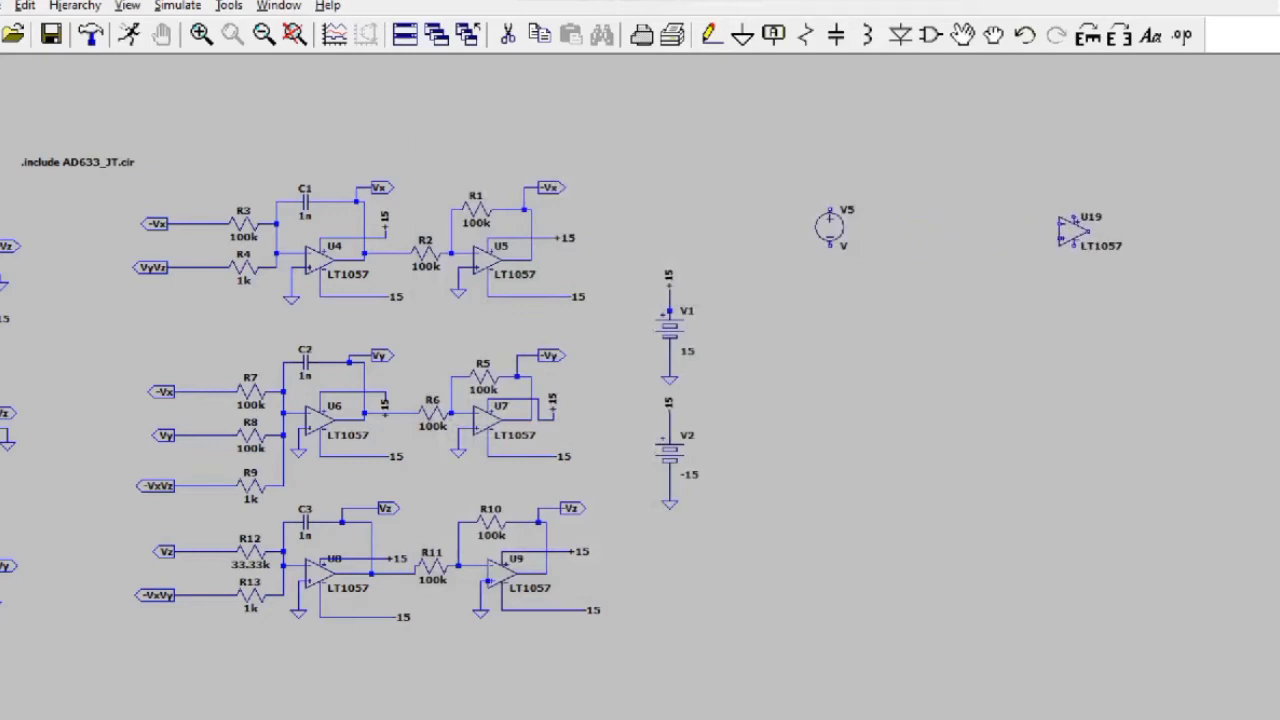
# Step: Place two LT1057 op-amps, U19 and U20, to the right of V5
pyautogui.click(1085, 230)
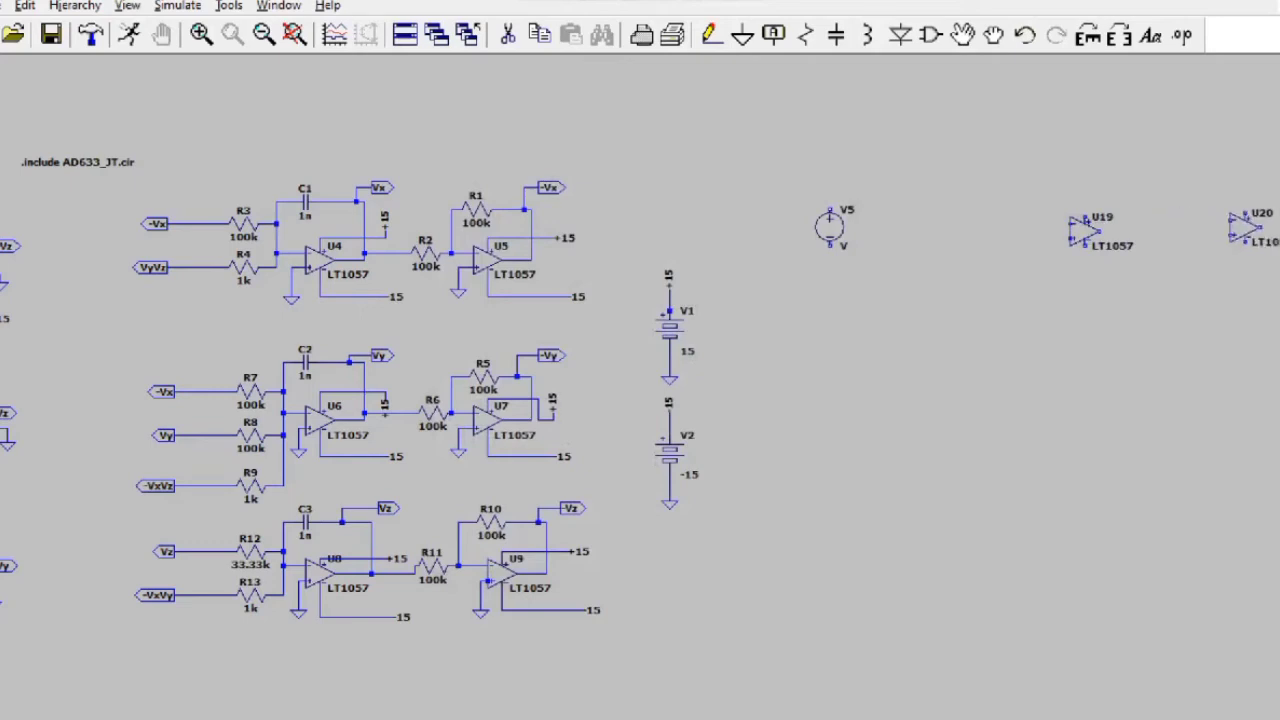
pyautogui.click(1241, 230)
pyautogui.press('Escape')
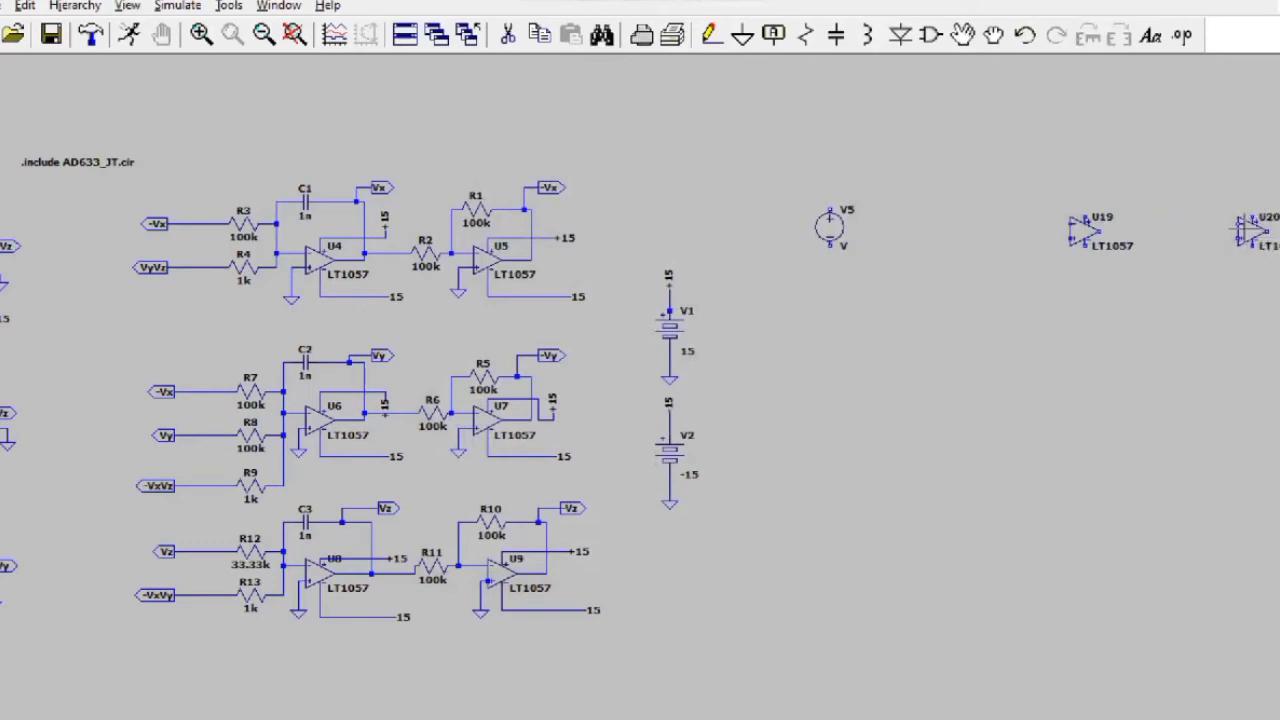
# Step: Place five resistors R27–R31 around the op-amps and beside V5
pyautogui.click(806, 35)
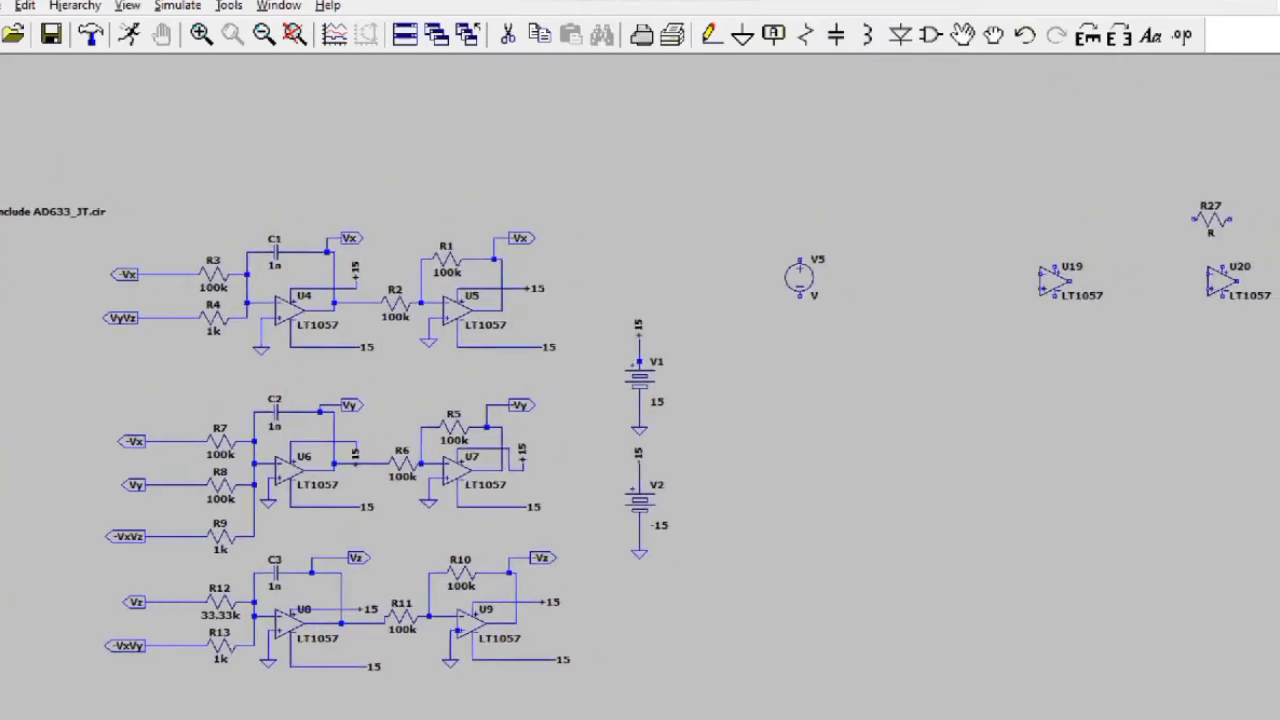
pyautogui.click(1212, 222)
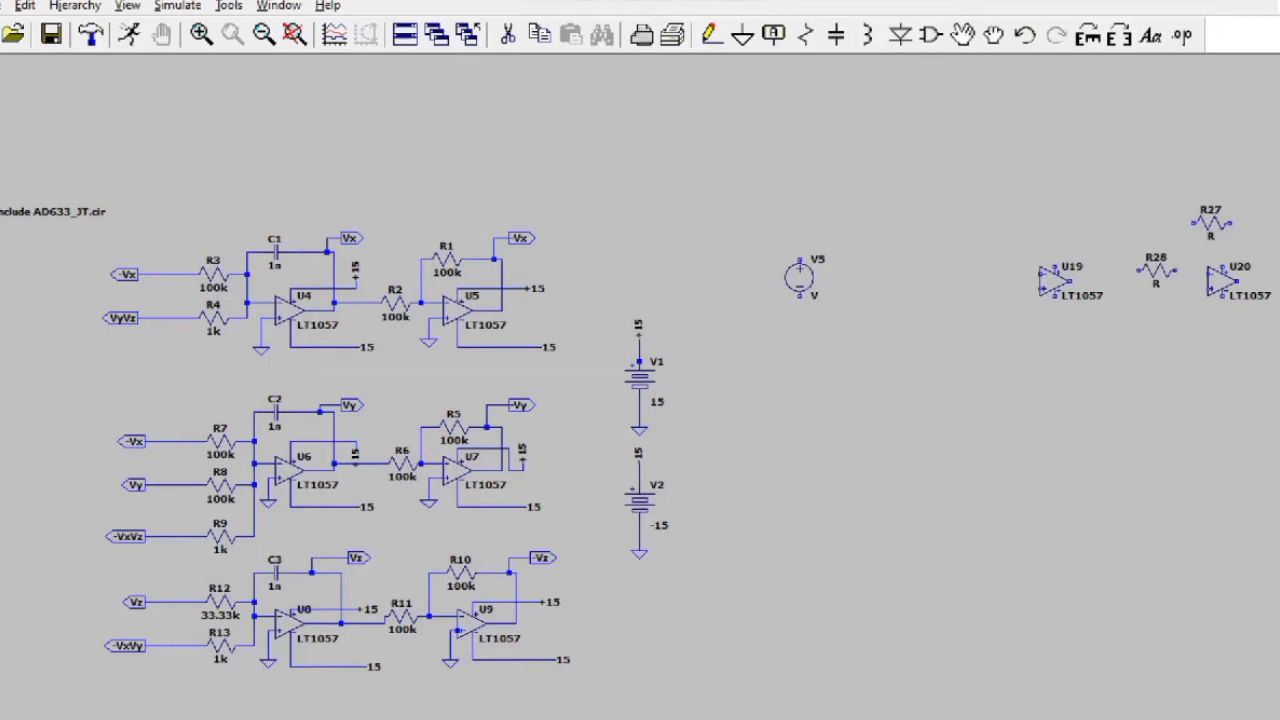
pyautogui.click(1160, 268)
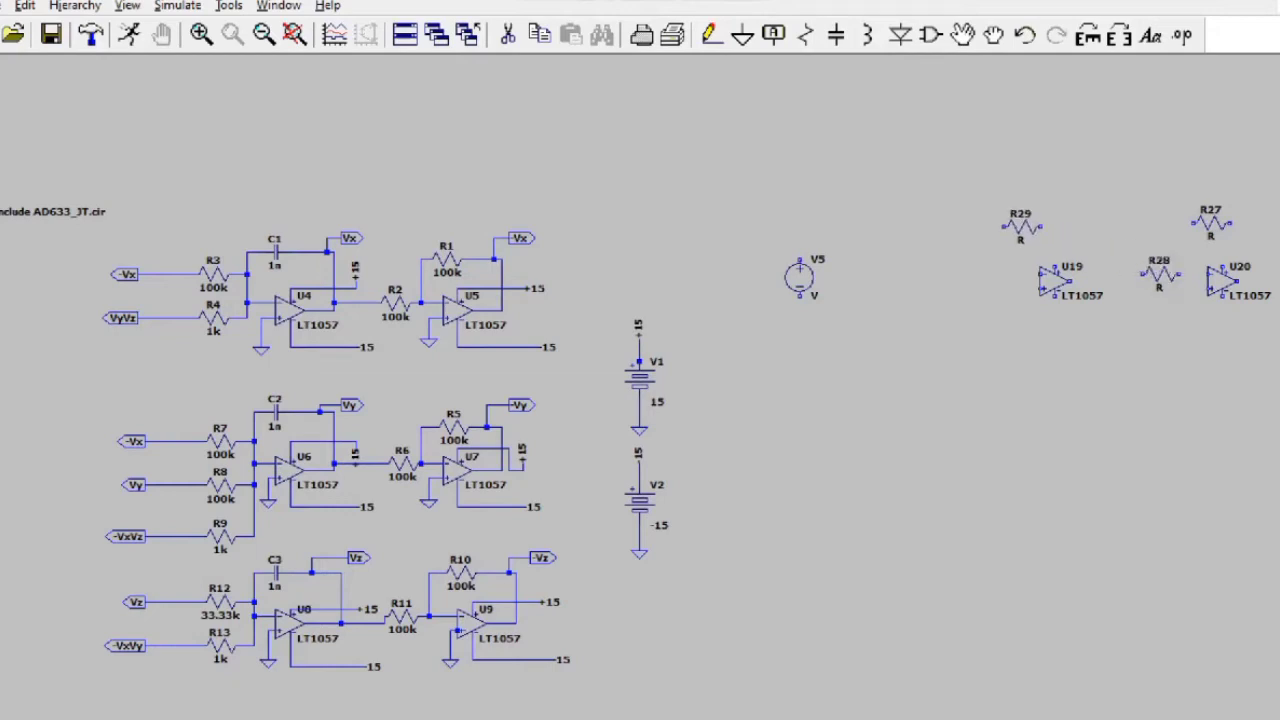
pyautogui.click(1043, 222)
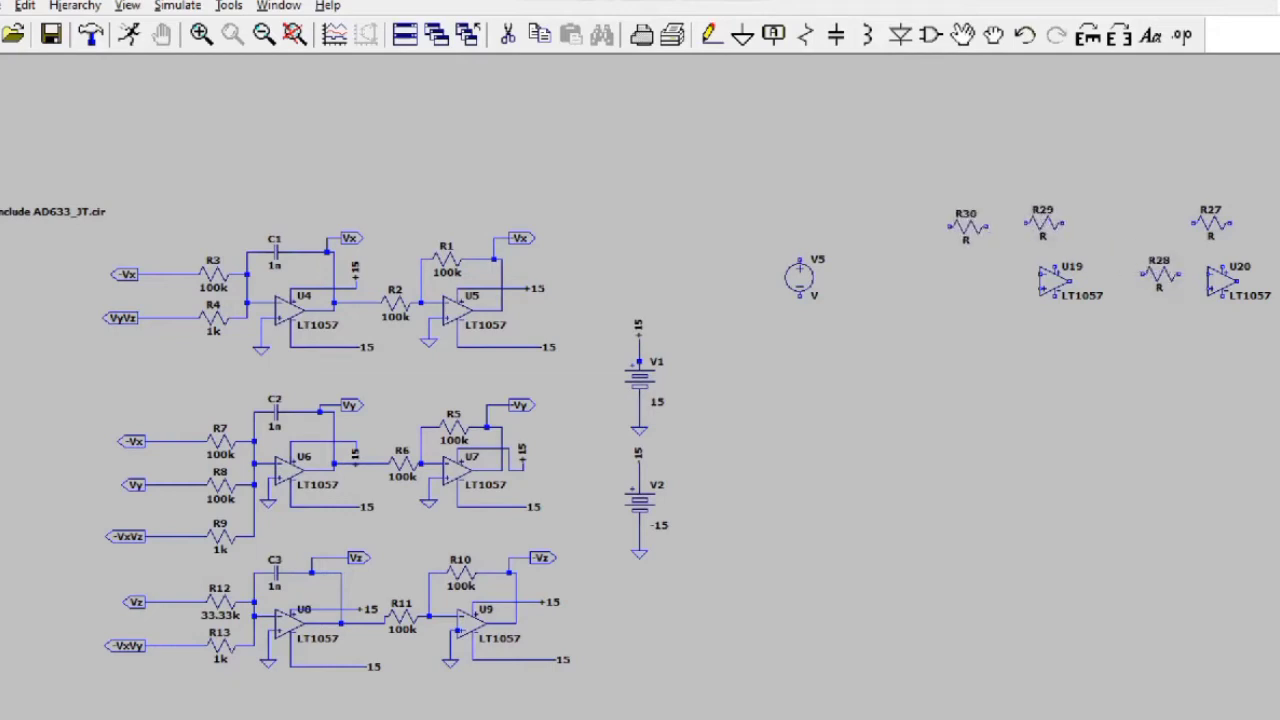
pyautogui.click(942, 243)
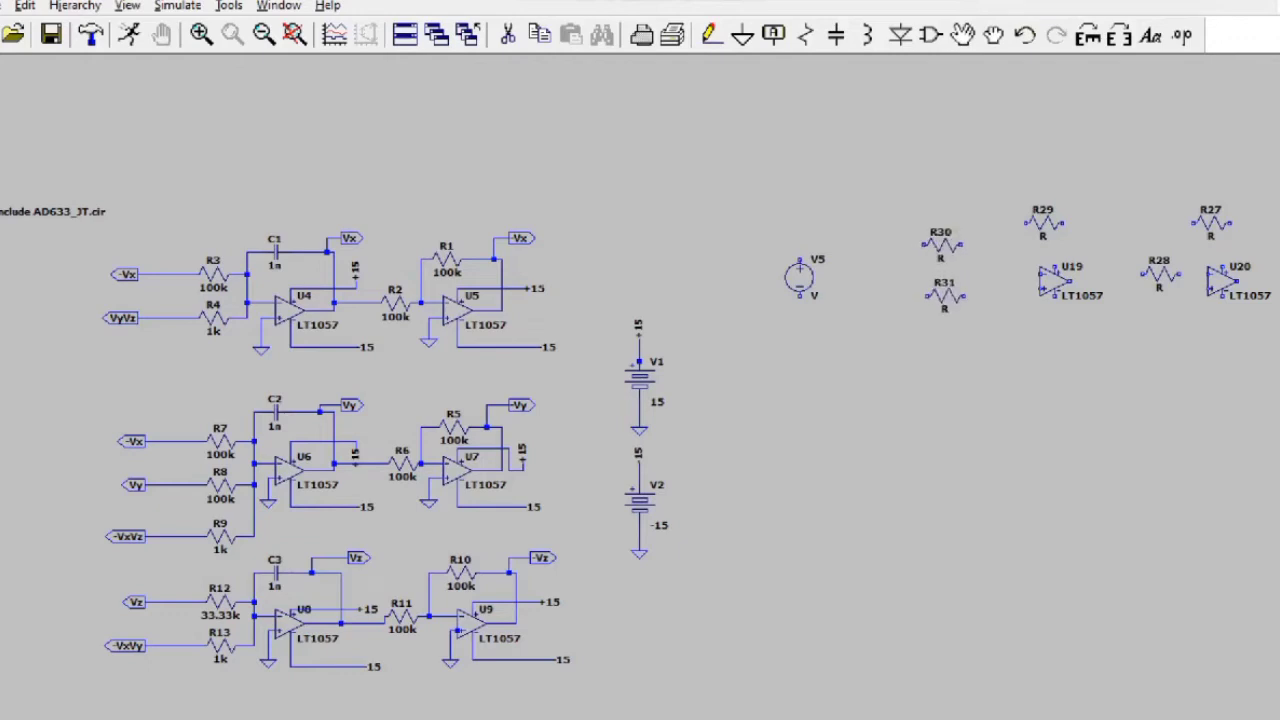
pyautogui.click(944, 294)
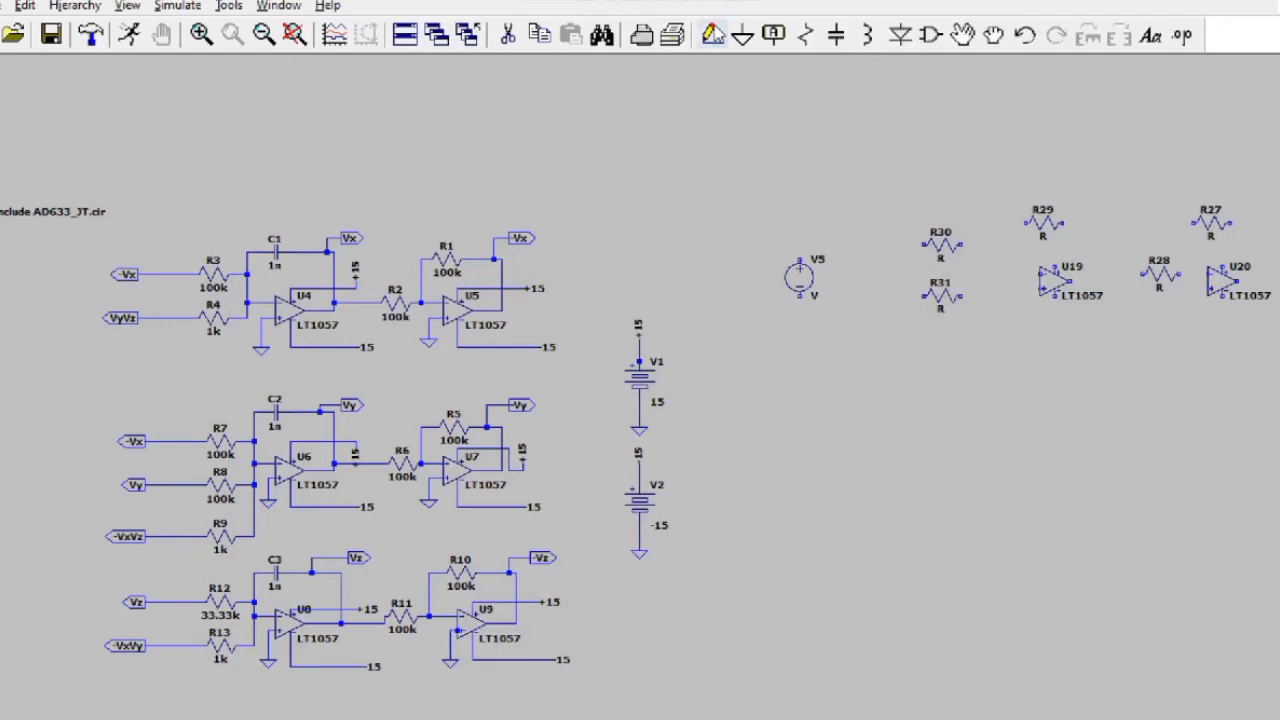
# Step: Wire R30 and R31 to U19's inverting input, with R29 as feedback to U19's output
pyautogui.click(713, 33)
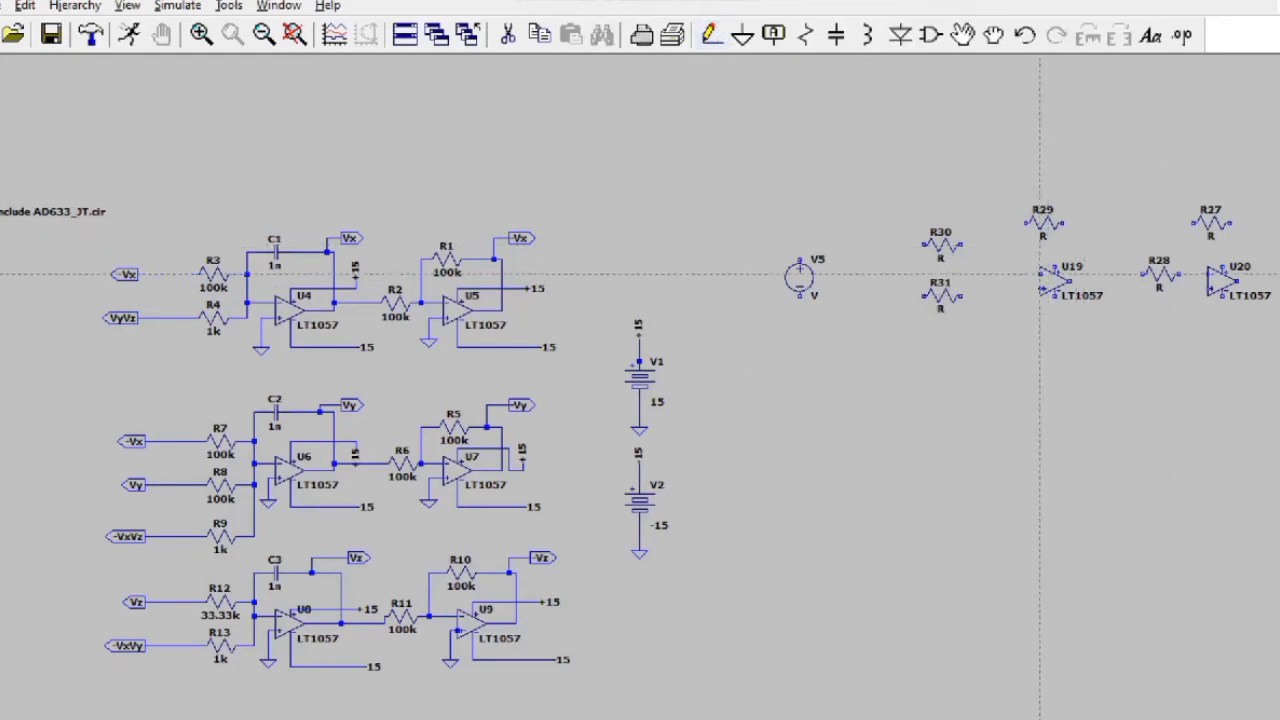
pyautogui.click(961, 244)
pyautogui.click(1042, 272)
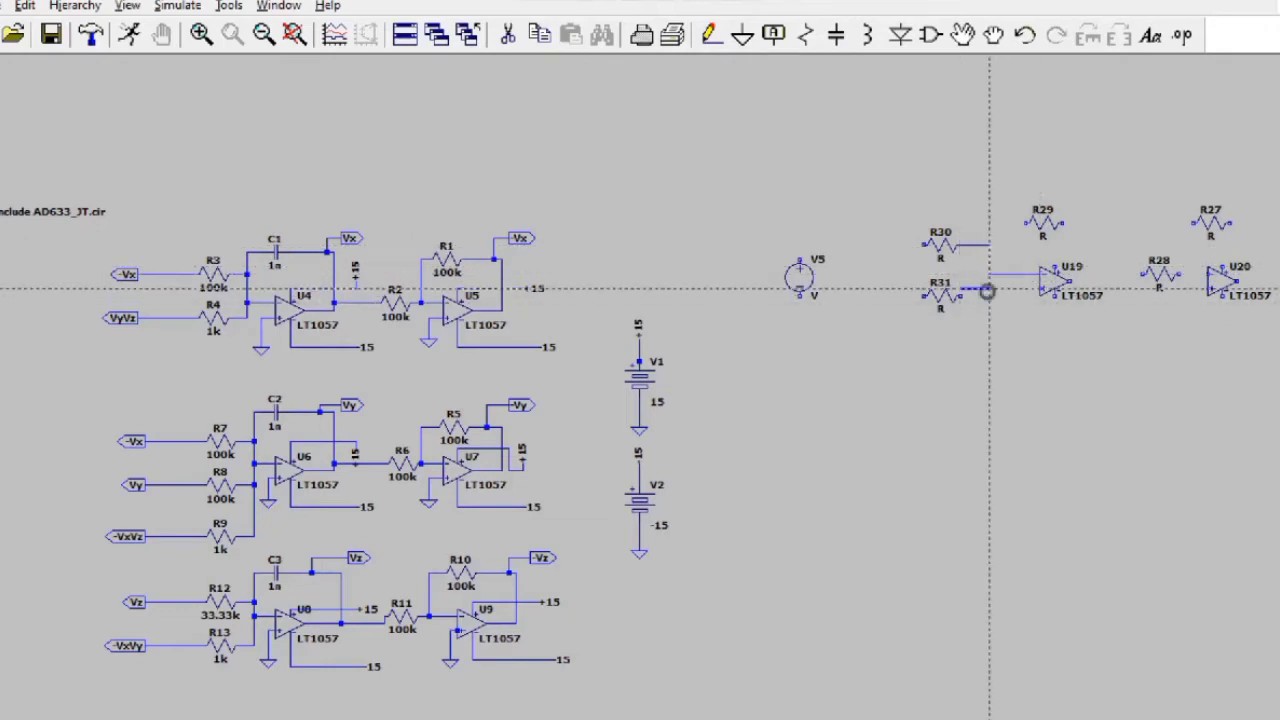
pyautogui.click(988, 272)
pyautogui.click(1026, 224)
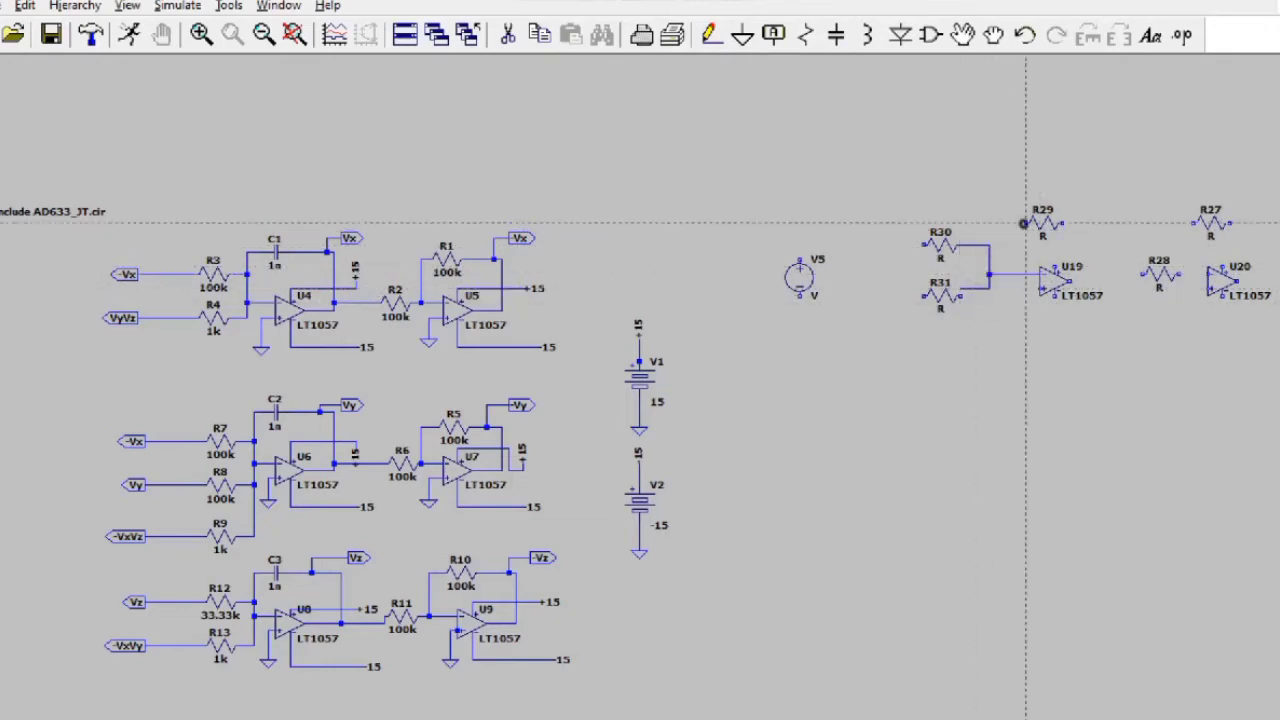
pyautogui.click(1004, 273)
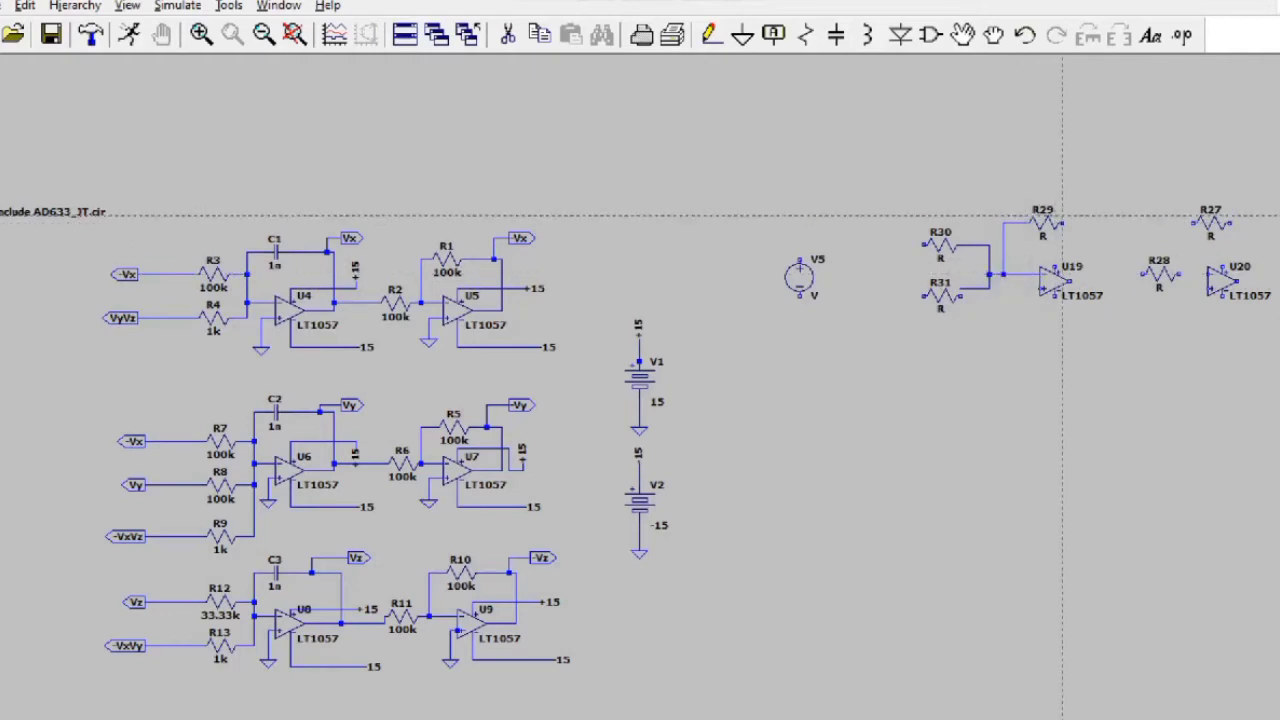
pyautogui.click(1106, 222)
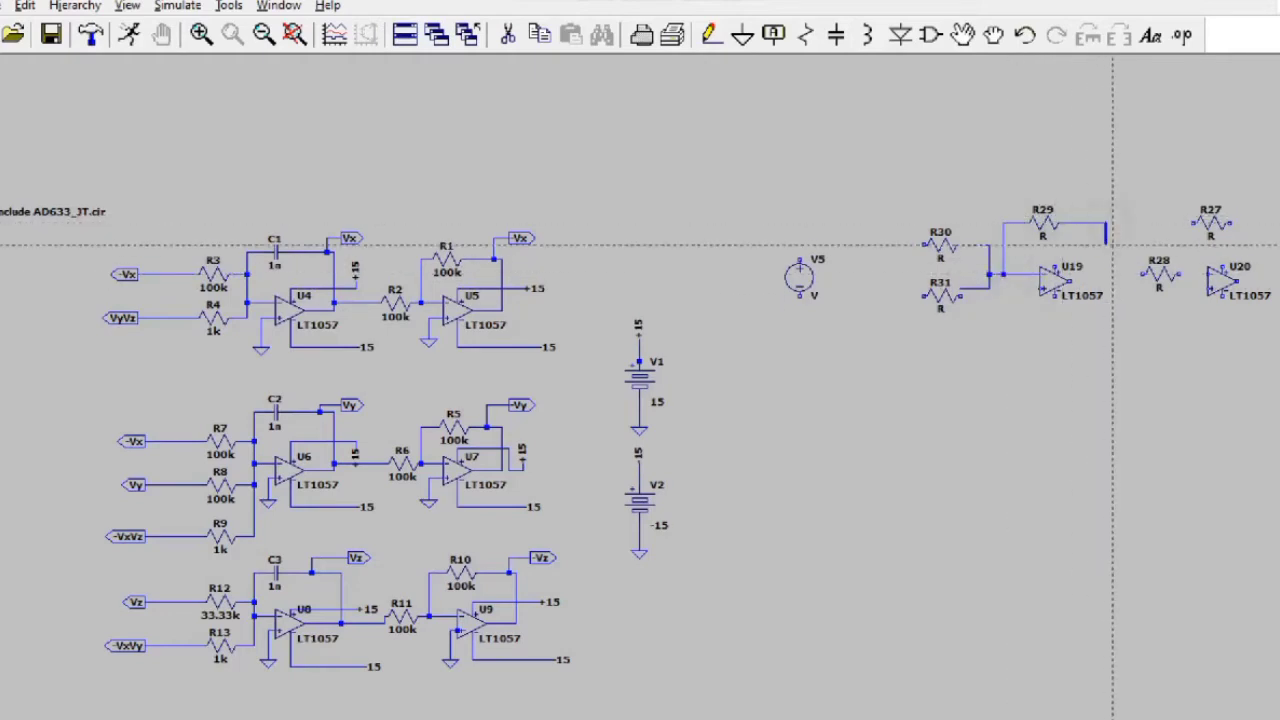
pyautogui.click(1106, 281)
pyautogui.click(1076, 281)
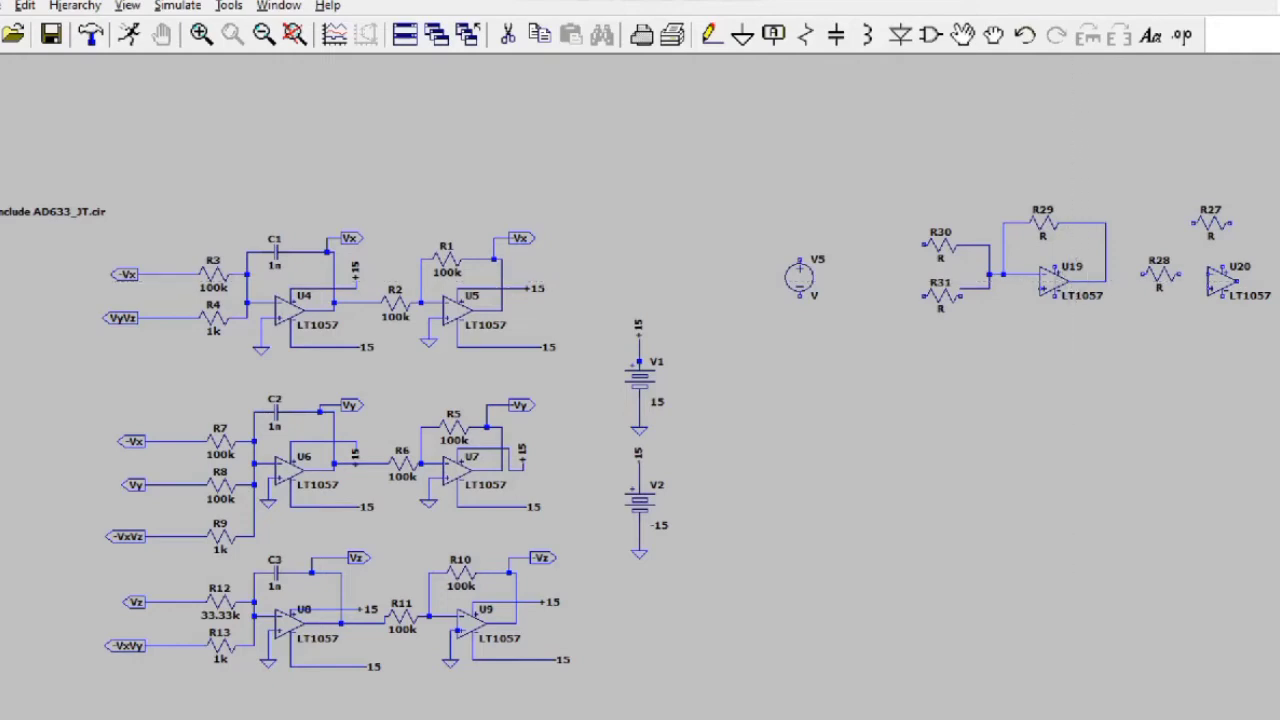
# Step: Connect U19's output through R28 to U20, with R27 as U20's feedback
pyautogui.click(1112, 273)
pyautogui.rightClick(1206, 273)
pyautogui.click(1106, 273)
pyautogui.click(1146, 273)
pyautogui.click(1193, 273)
pyautogui.click(1231, 224)
pyautogui.rightClick(1077, 100)
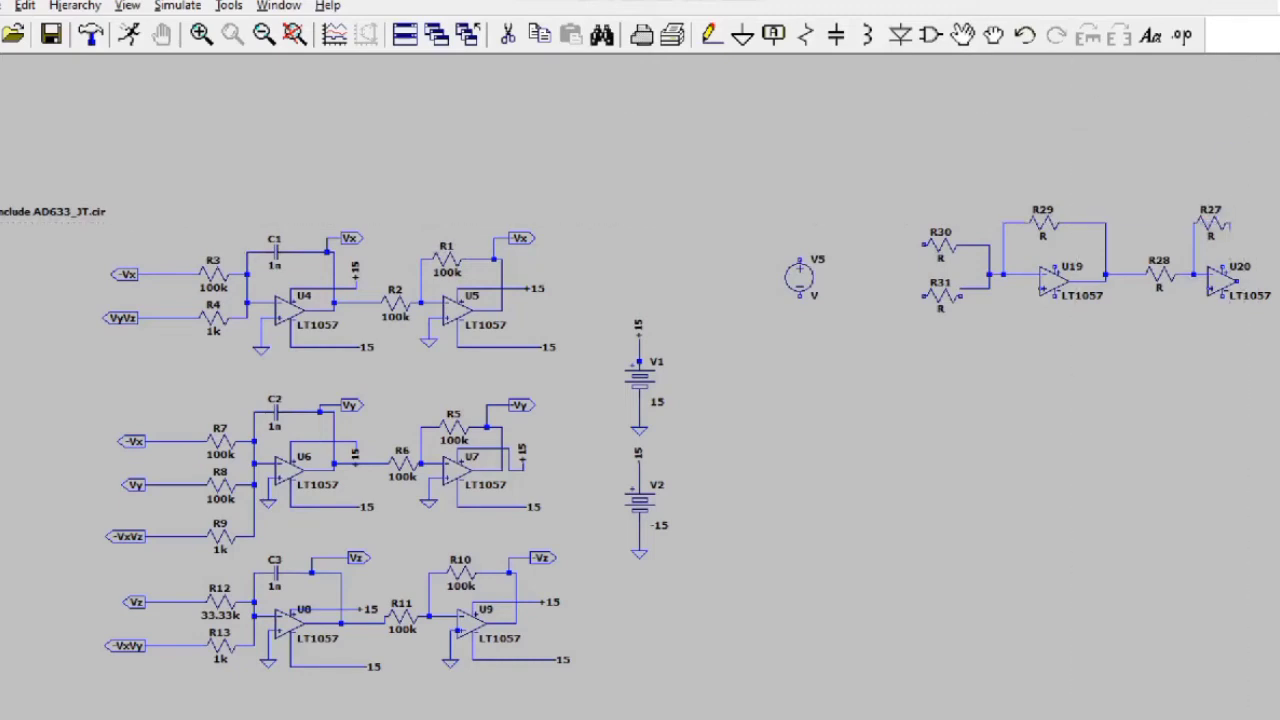
pyautogui.click(1024, 35)
pyautogui.click(711, 35)
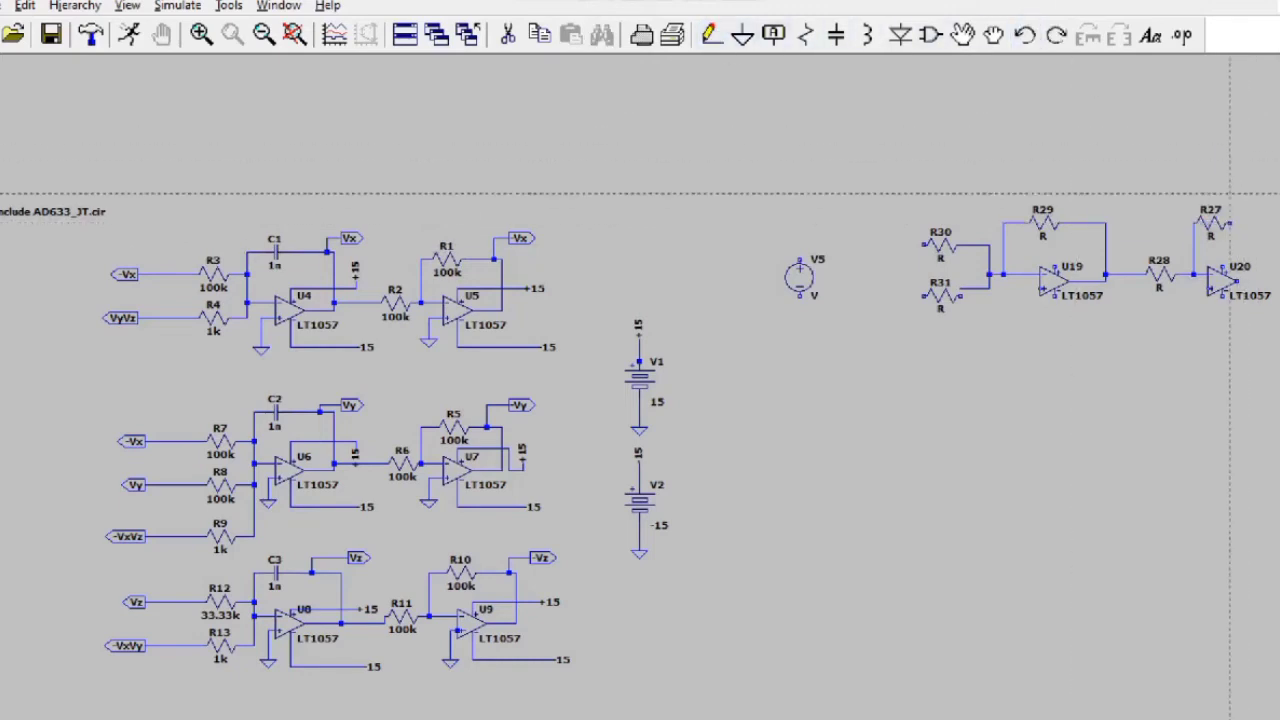
pyautogui.click(1229, 223)
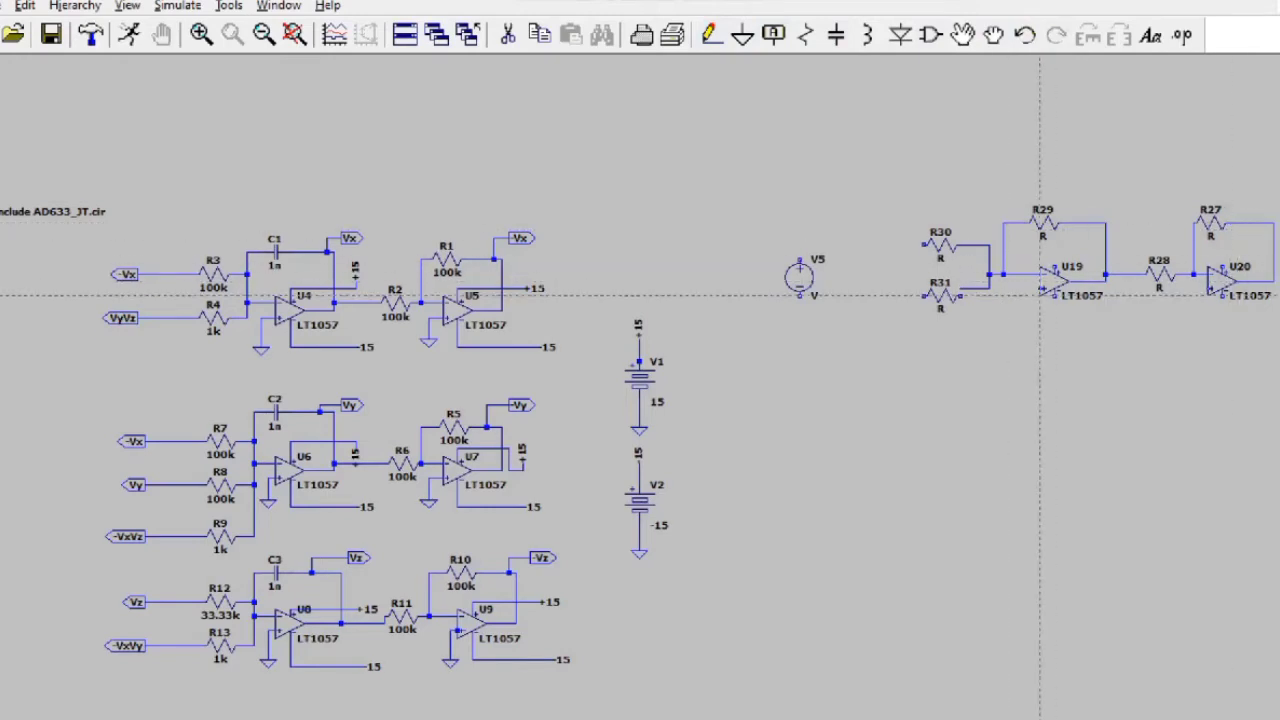
# Step: Ground U19's non-inverting input, wire V5 to R30, and extend R31's input wire
pyautogui.click(1041, 288)
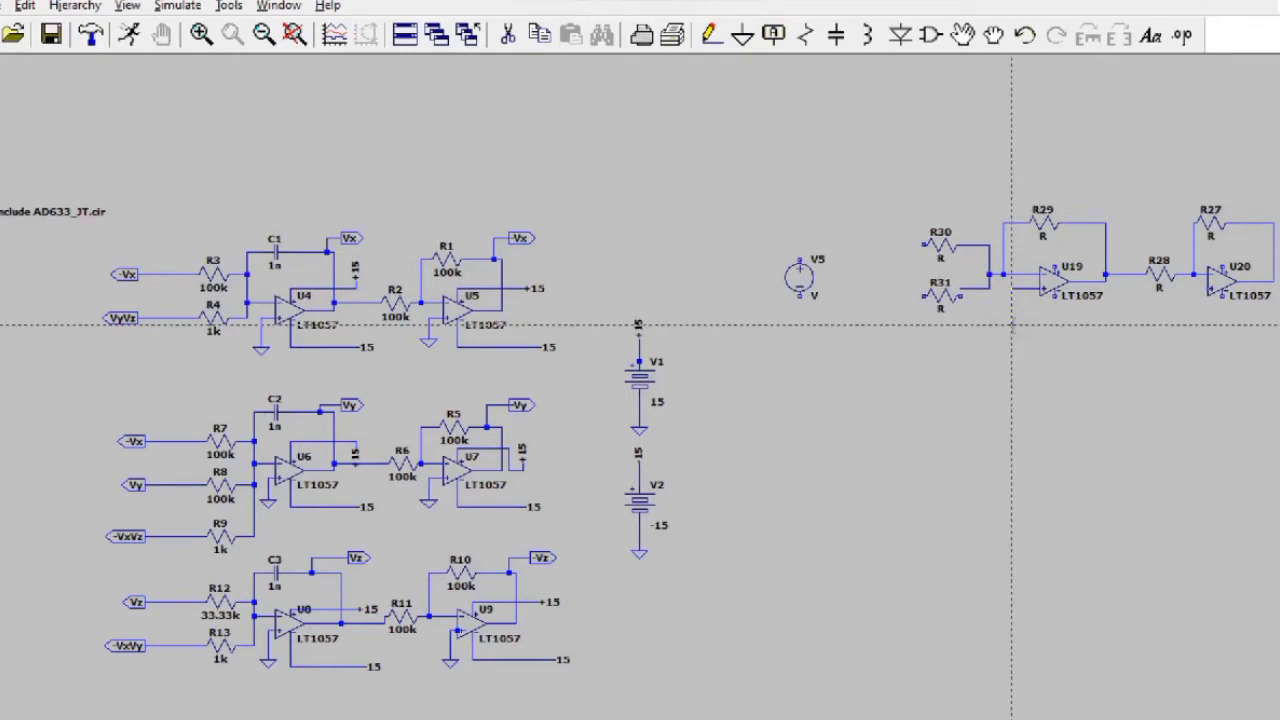
pyautogui.press('g')
pyautogui.click(1003, 326)
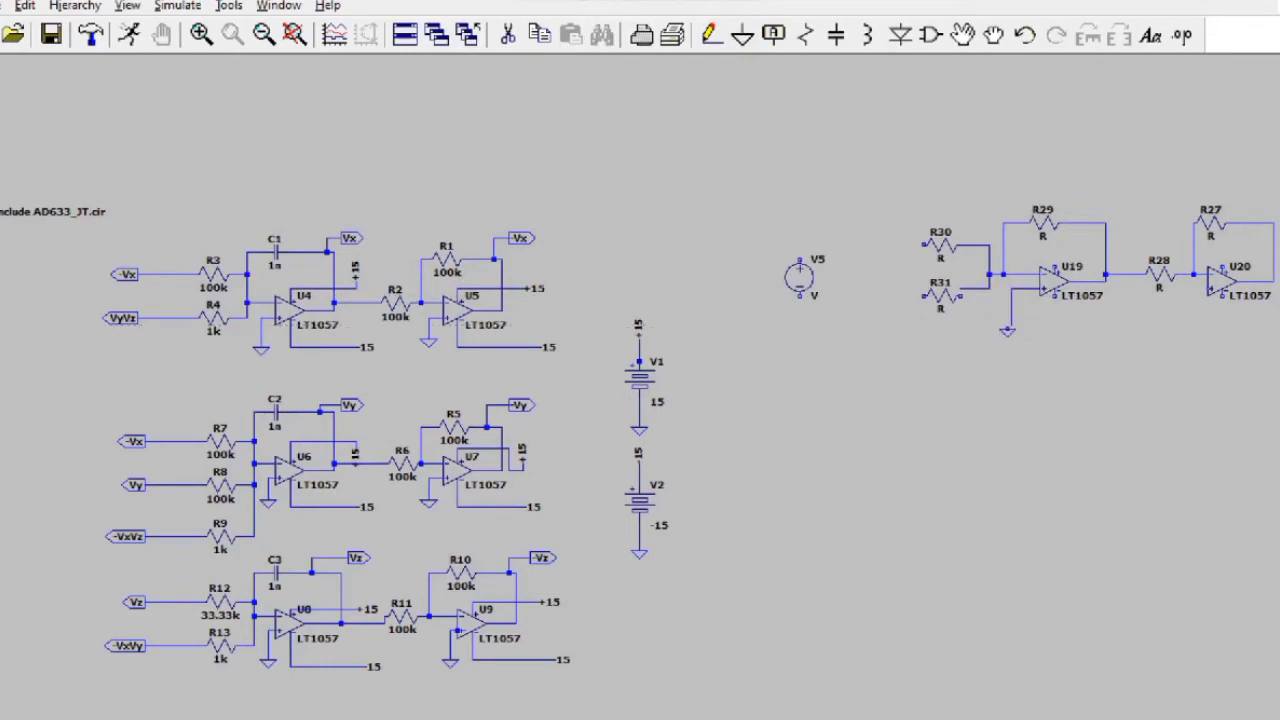
pyautogui.click(711, 35)
pyautogui.click(800, 281)
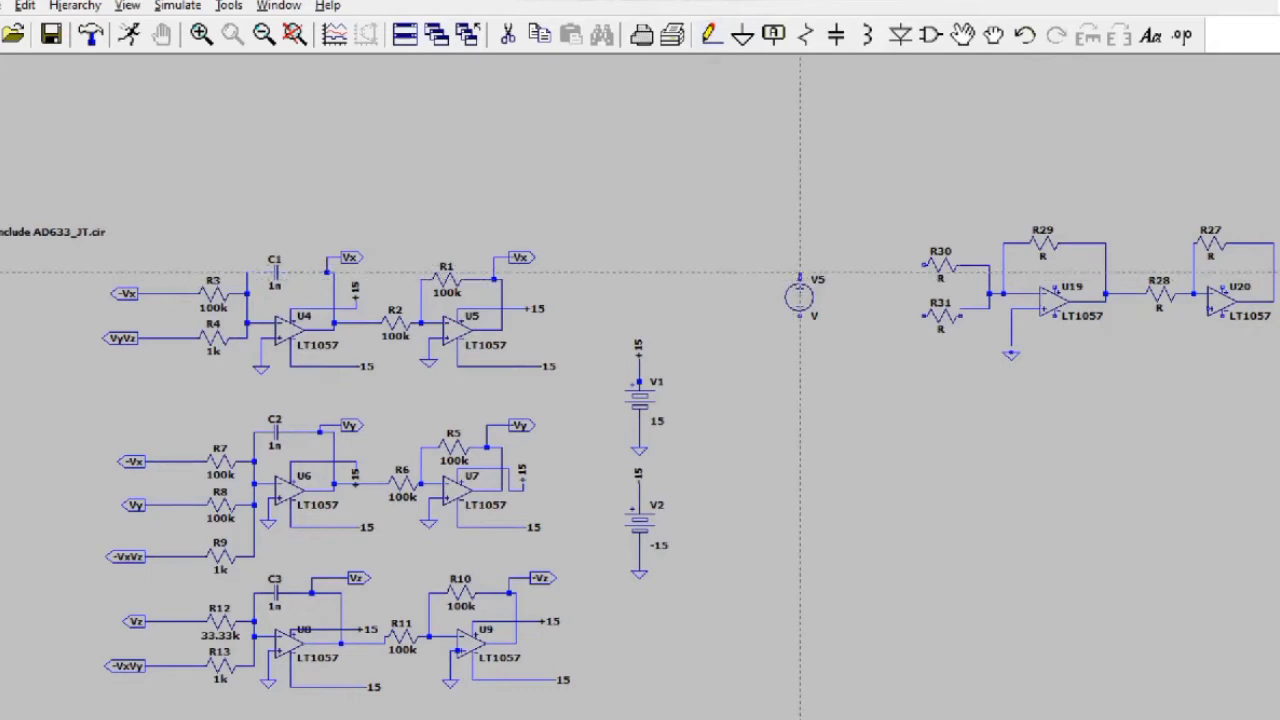
pyautogui.click(922, 265)
pyautogui.press('Escape')
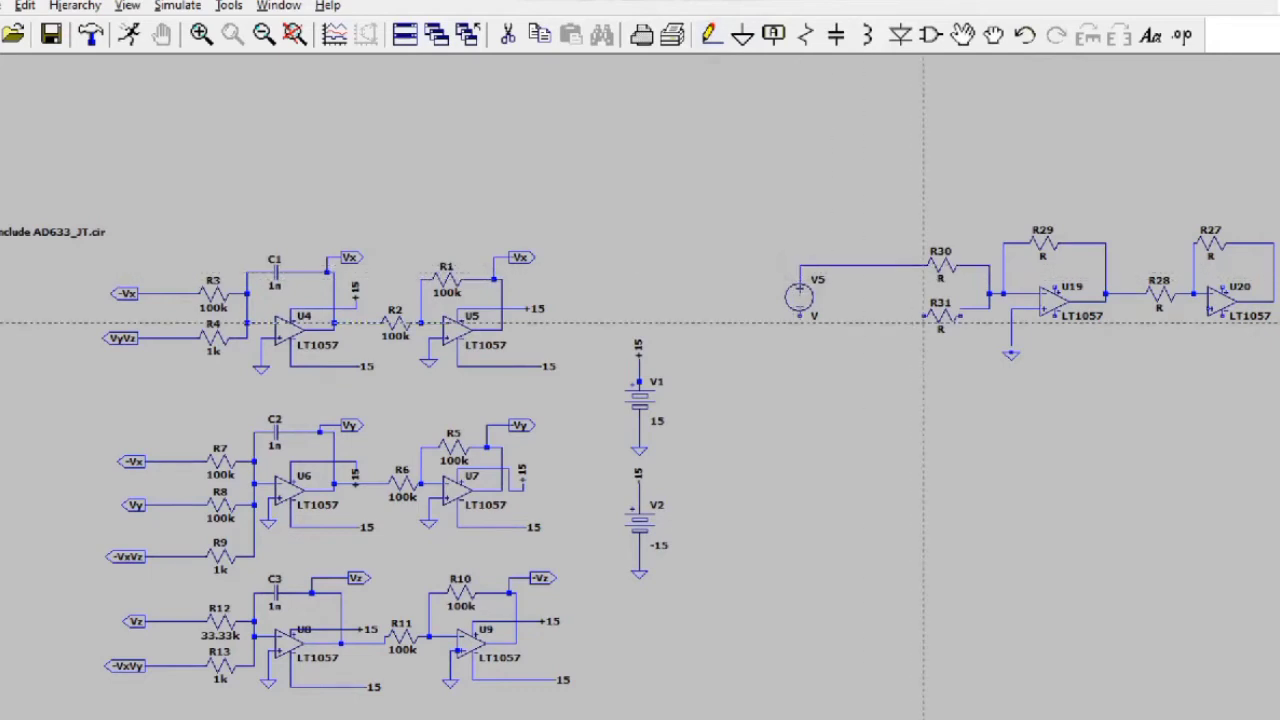
pyautogui.click(922, 316)
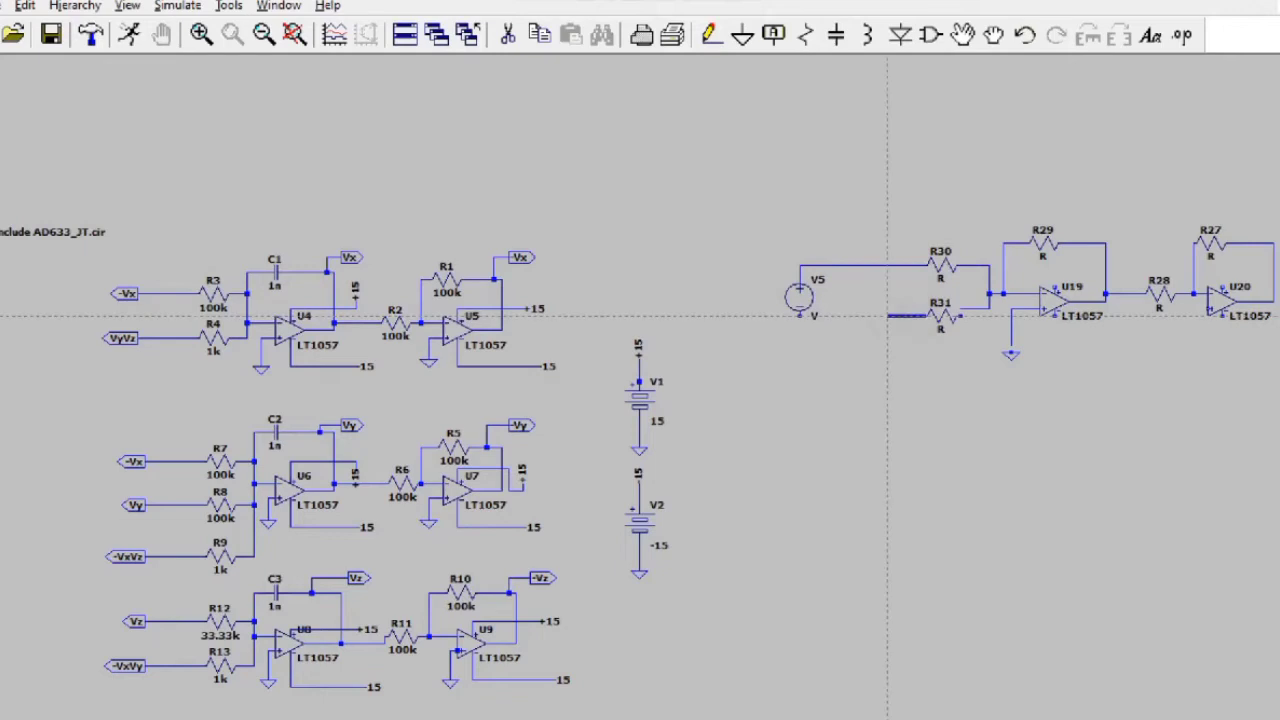
pyautogui.click(886, 316)
# Step: Place an output-port net label Vx at R31's left end
pyautogui.click(774, 40)
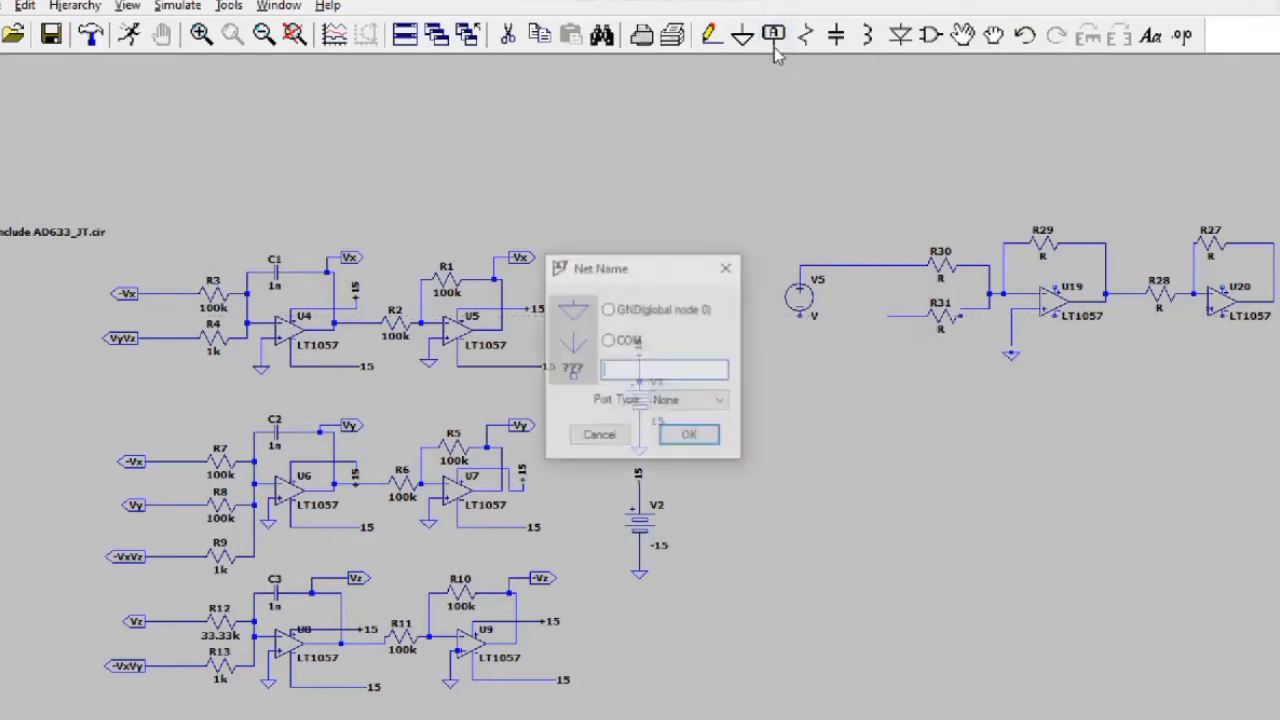
pyautogui.click(700, 401)
pyautogui.click(700, 443)
pyautogui.click(658, 369)
pyautogui.write('V')
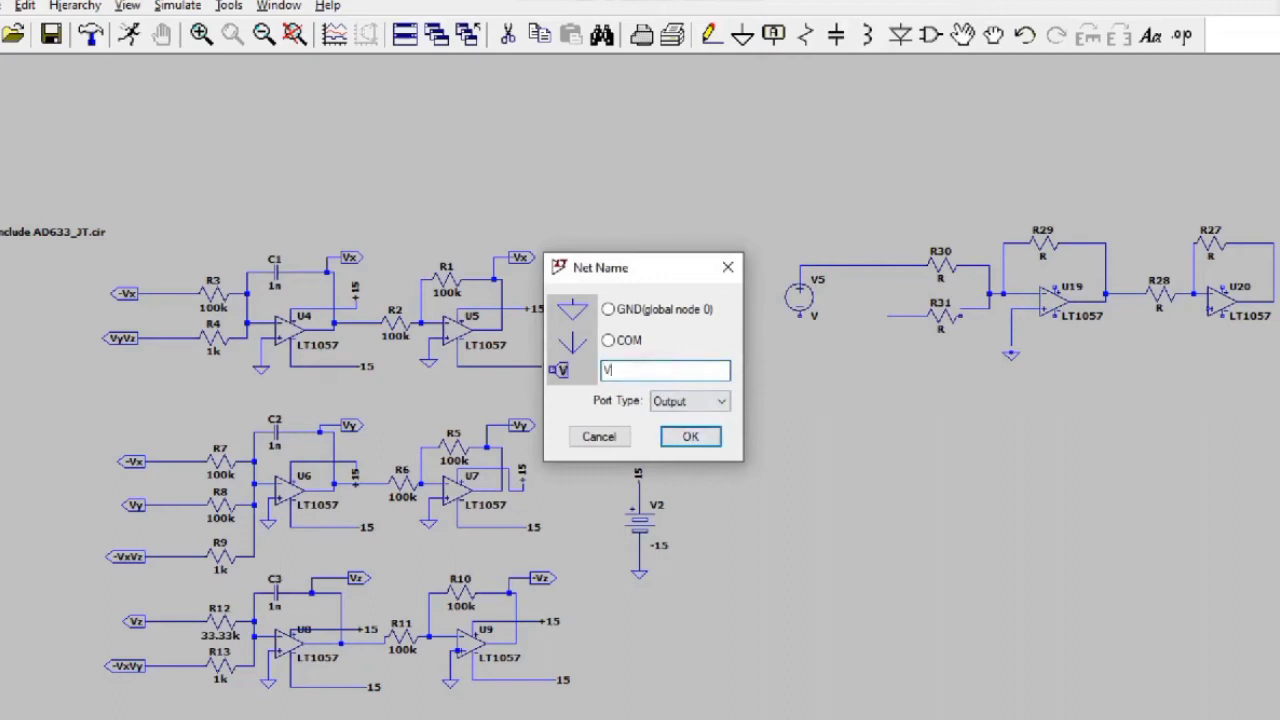
pyautogui.write('x')
pyautogui.press('Return')
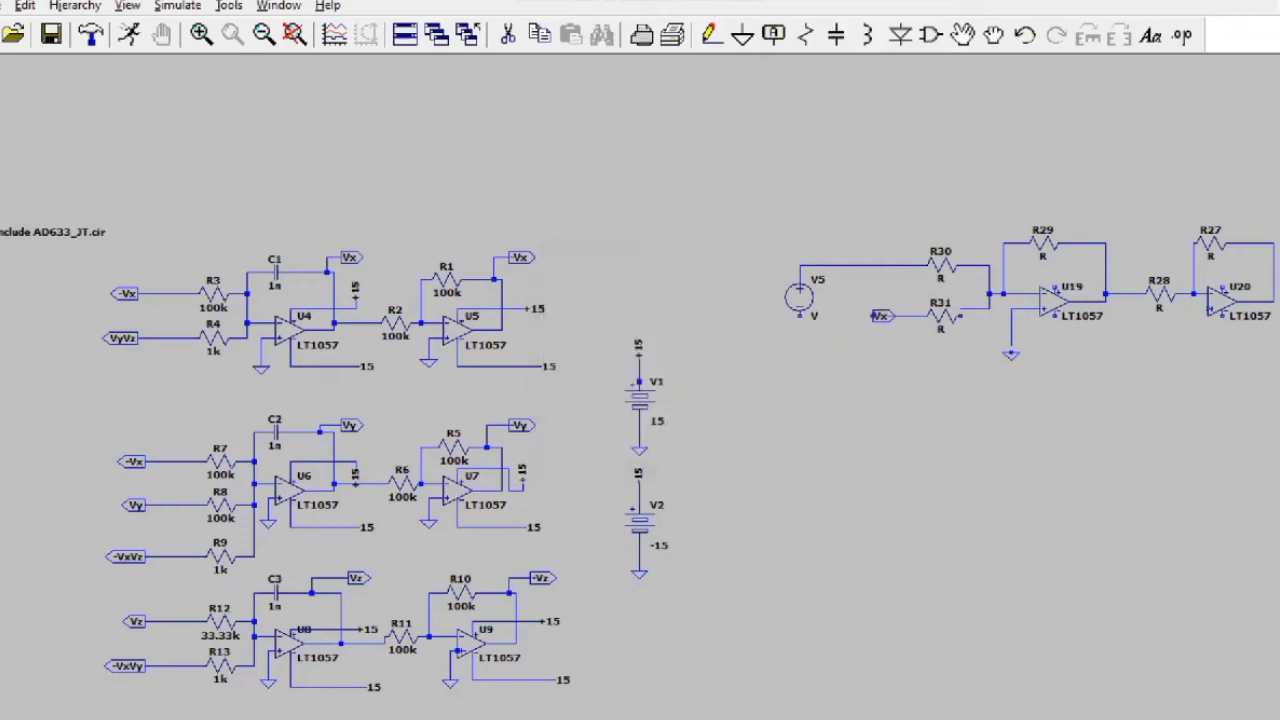
pyautogui.click(895, 316)
# Step: Delete the old R31 wire and Vx label, then rewire R31 to the U19 input node
pyautogui.click(508, 34)
pyautogui.click(978, 313)
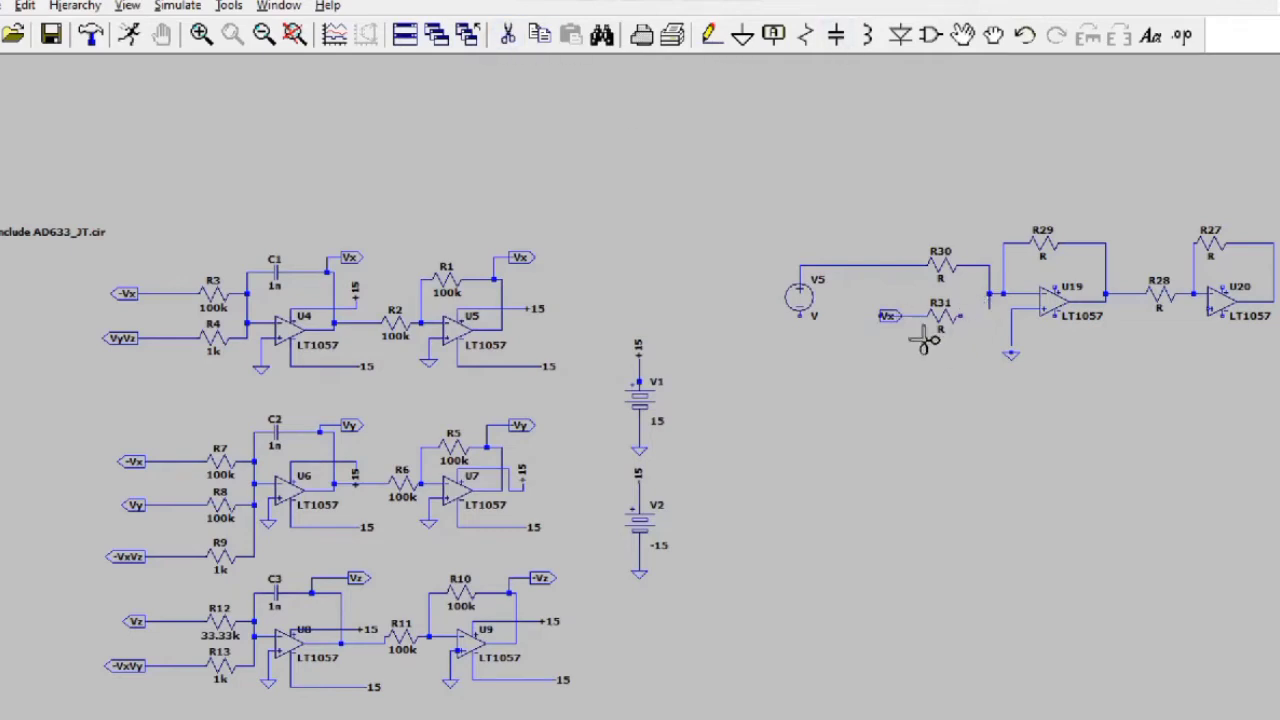
pyautogui.click(893, 316)
pyautogui.click(715, 38)
pyautogui.click(714, 38)
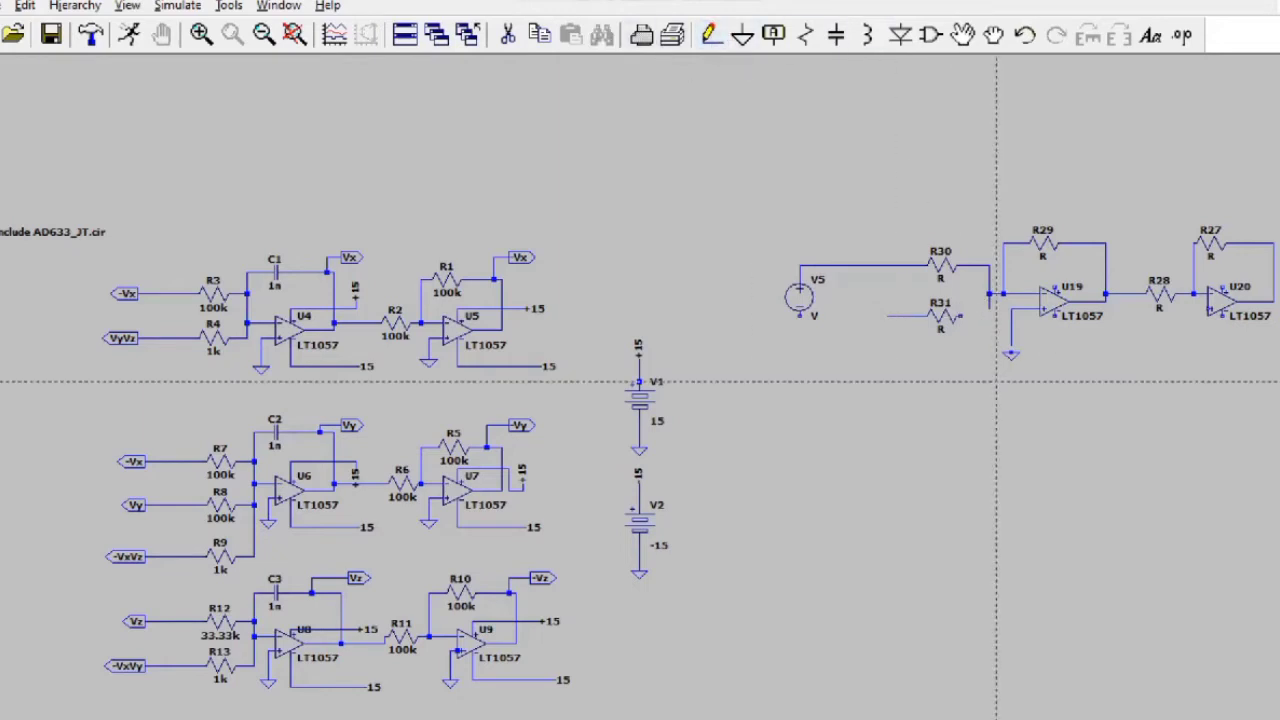
pyautogui.click(990, 294)
pyautogui.press('Escape')
# Step: Add a new output-port Vx label left of R31 and wire it to R31
pyautogui.click(773, 35)
pyautogui.click(688, 403)
pyautogui.click(689, 446)
pyautogui.write('Vx')
pyautogui.press('Return')
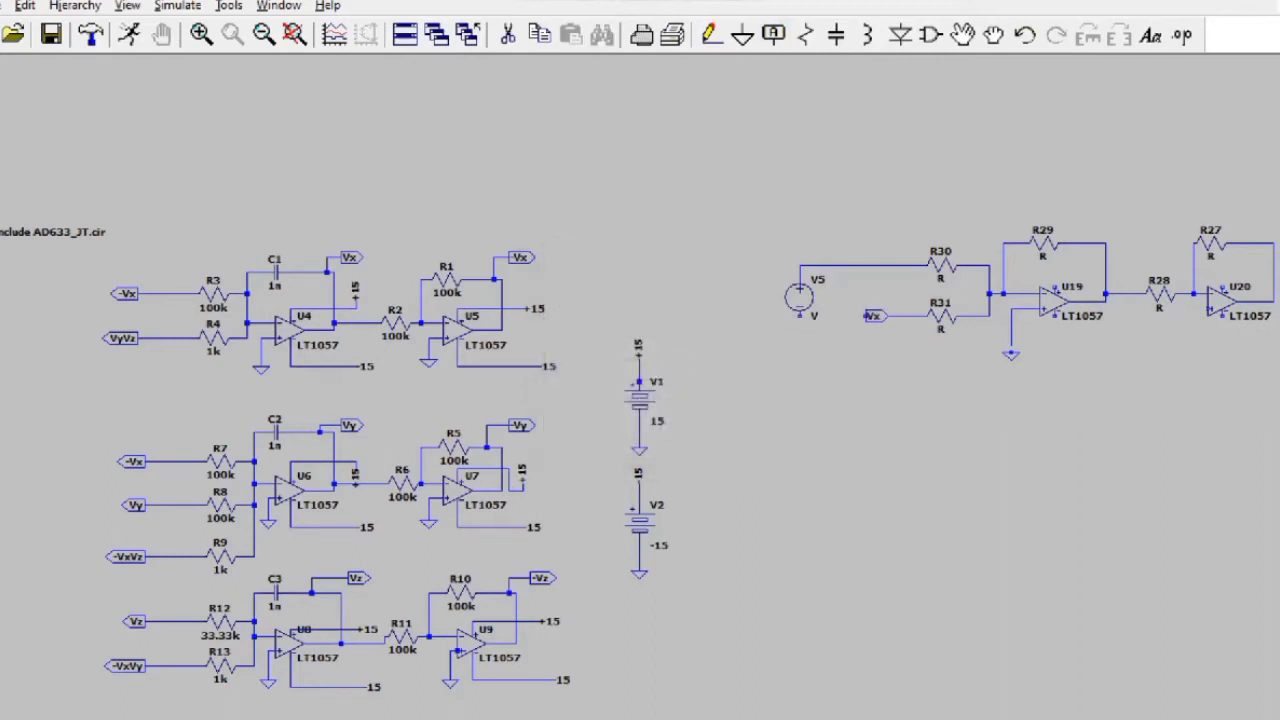
pyautogui.click(872, 318)
pyautogui.click(711, 35)
pyautogui.click(711, 35)
pyautogui.click(893, 316)
pyautogui.press('Escape')
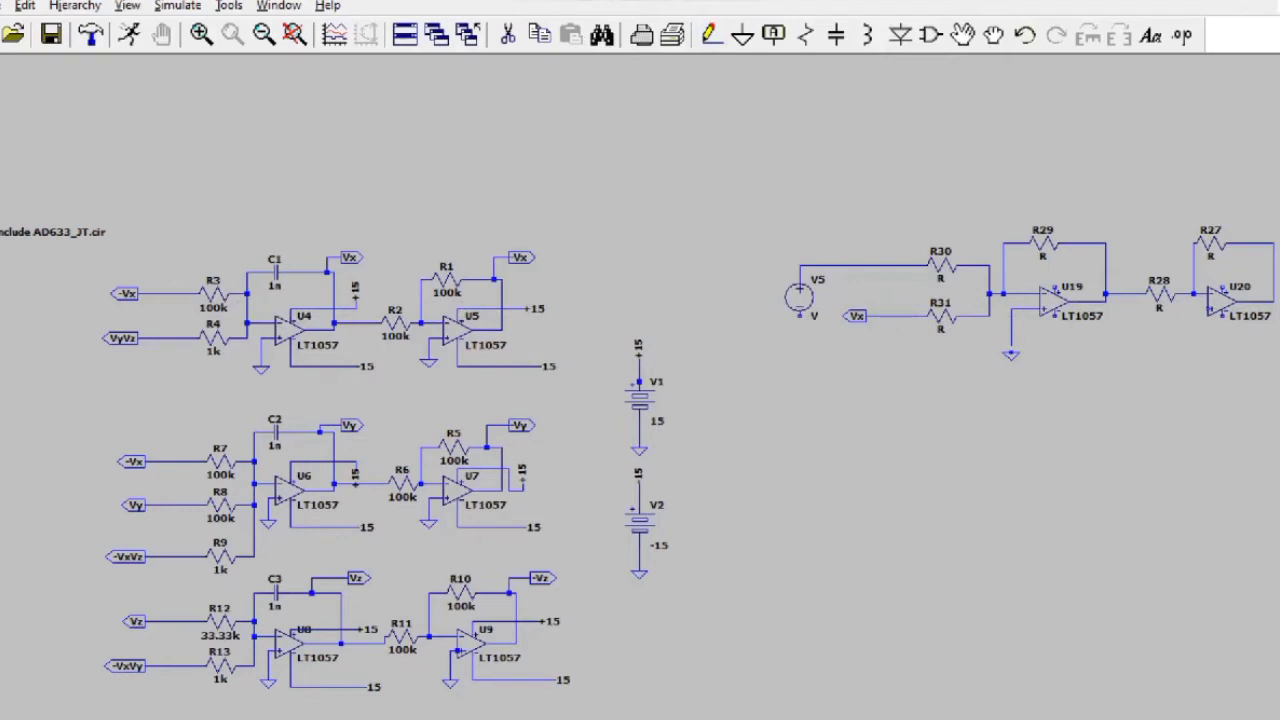
pyautogui.click(837, 715)
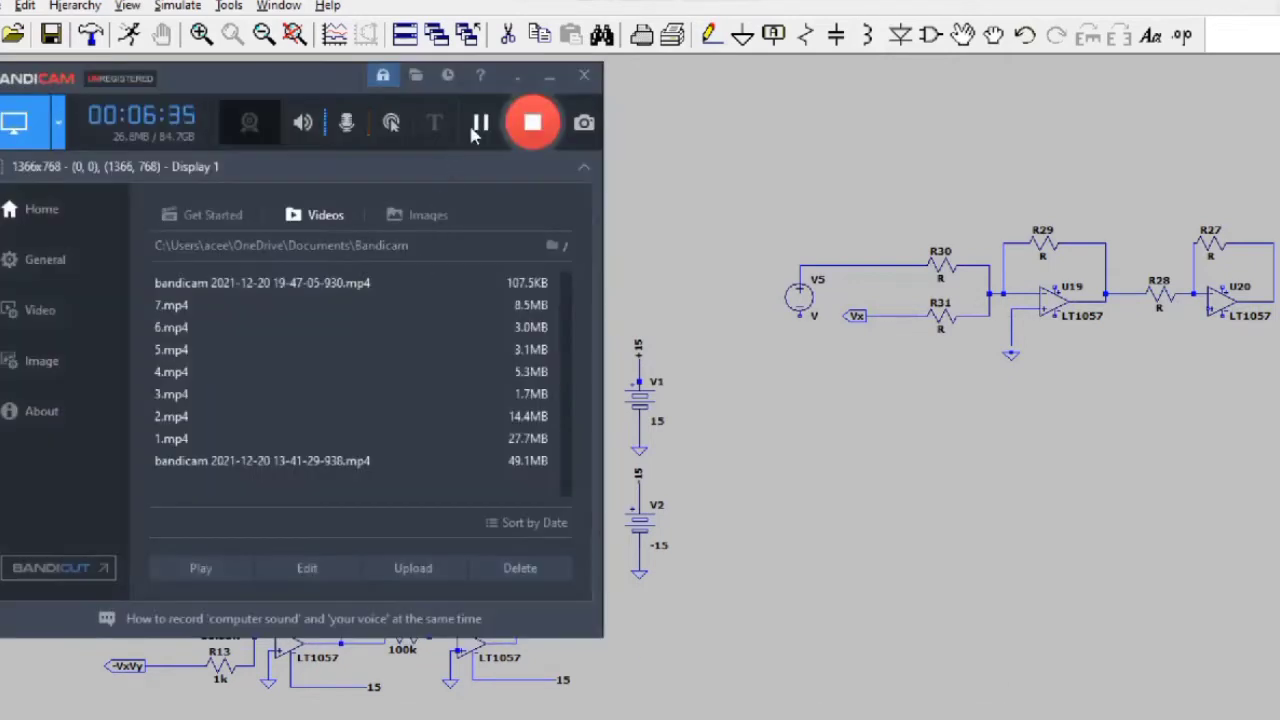
# Step: Place +15v supply labels above and below U19
pyautogui.click(775, 50)
pyautogui.click(774, 40)
pyautogui.write('-15v')
pyautogui.press('Return')
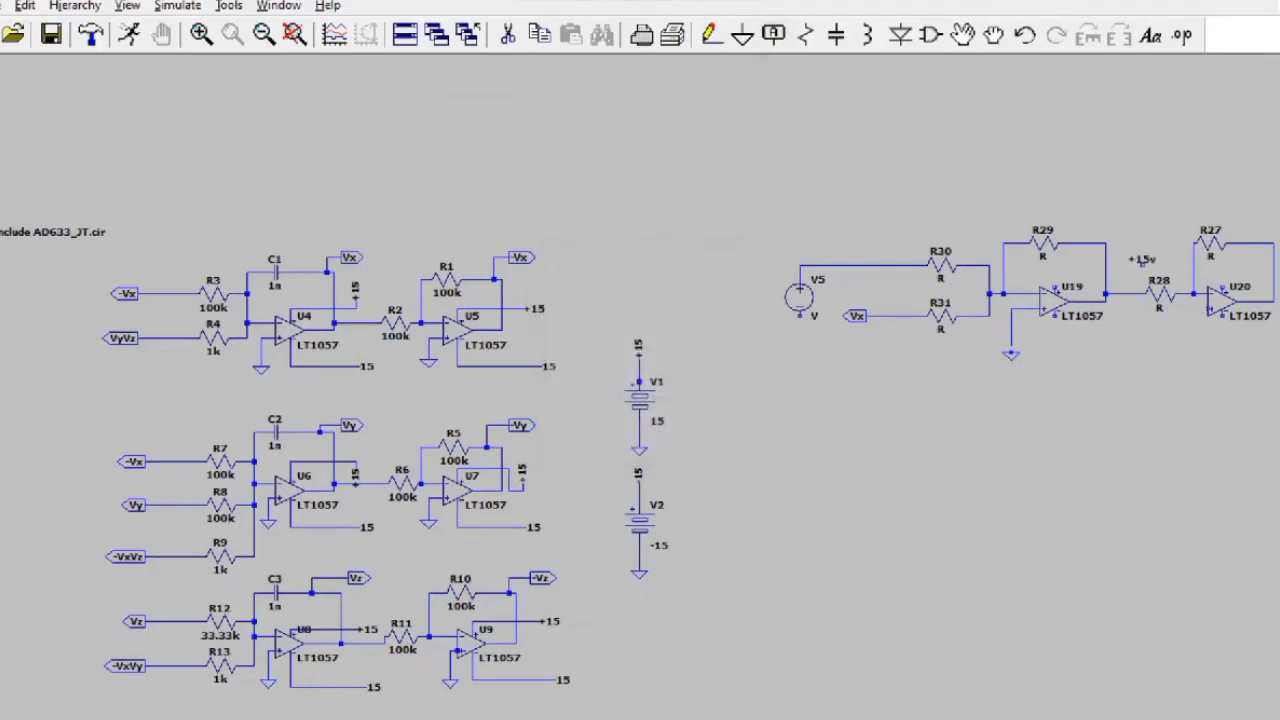
pyautogui.click(1119, 269)
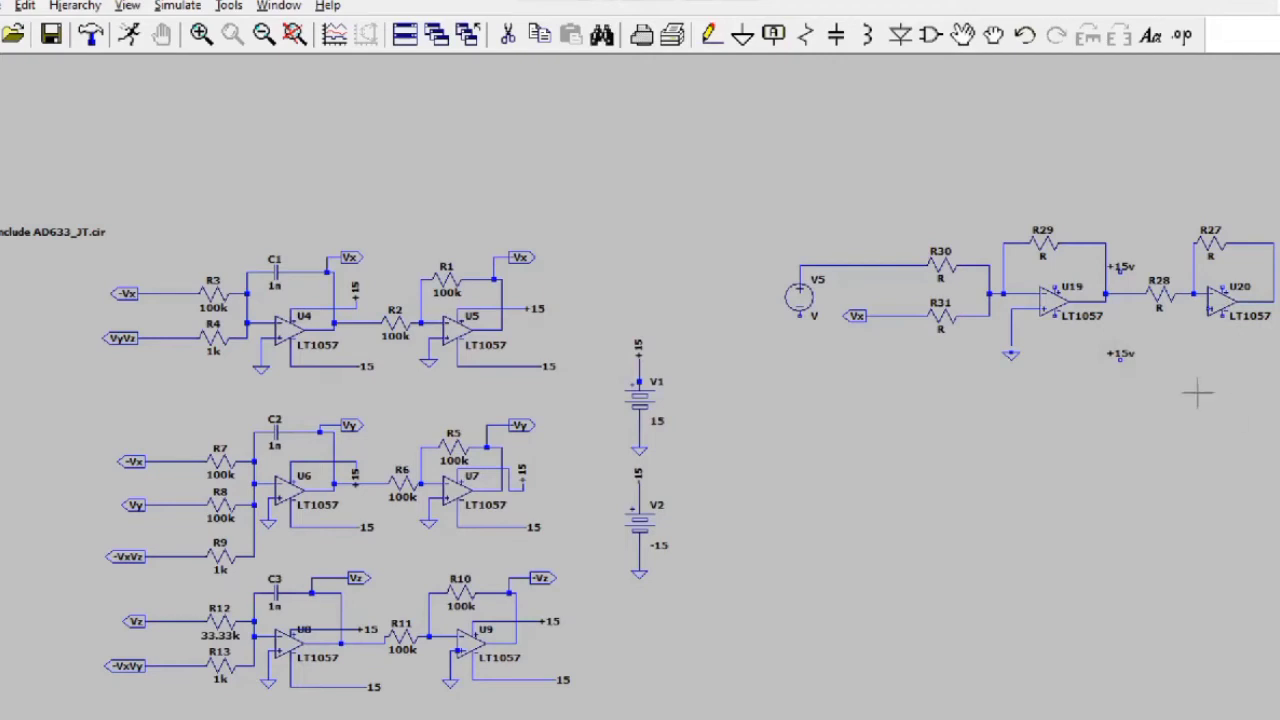
pyautogui.click(1120, 352)
# Step: Rename the lower supply label to -15v
pyautogui.press('F4')
pyautogui.click(608, 371)
pyautogui.press('BackSpace')
pyautogui.write('-15v')
pyautogui.press('Return')
pyautogui.press('F4')
pyautogui.press('BackSpace')
pyautogui.write('-')
pyautogui.press('Return')
# Step: Wire U19's supply pin to the +15v label
pyautogui.click(706, 40)
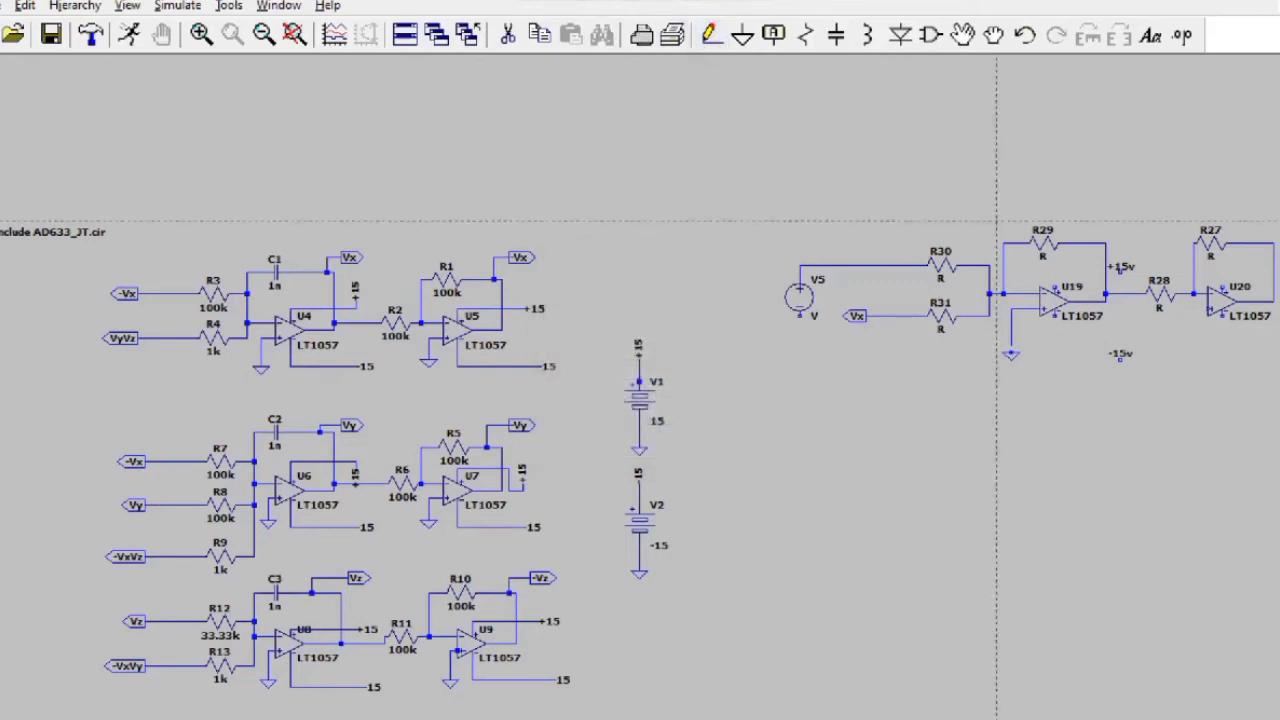
pyautogui.click(1055, 280)
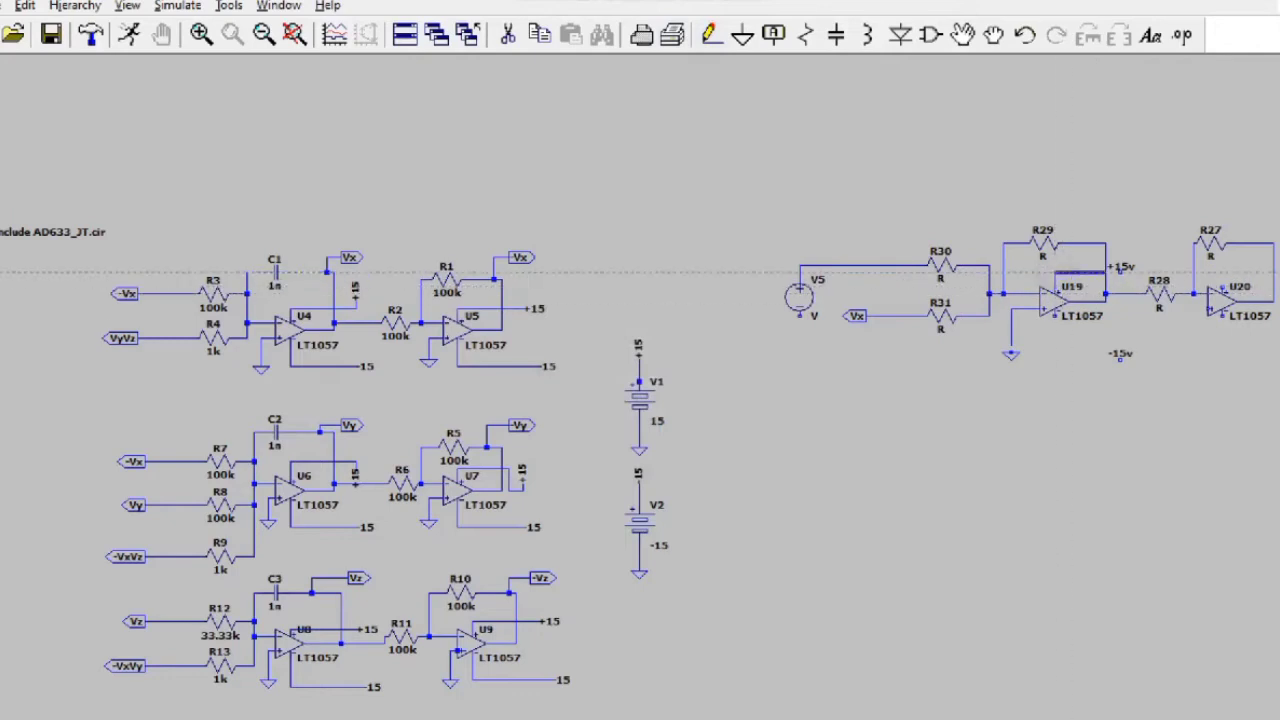
pyautogui.click(1122, 272)
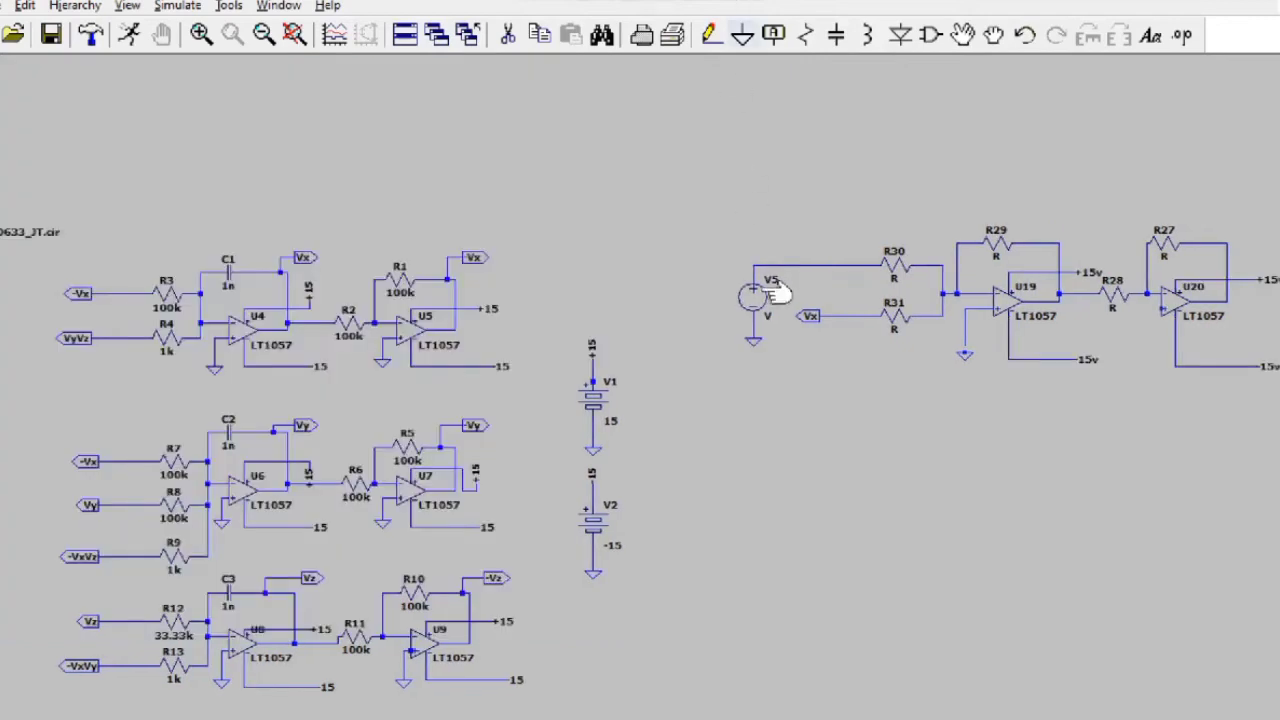
# Step: Make V5 a SINE source with offset 0, amplitude 0.5, frequency 1k and Rser 0.001
pyautogui.rightClick(763, 296)
pyautogui.click(768, 404)
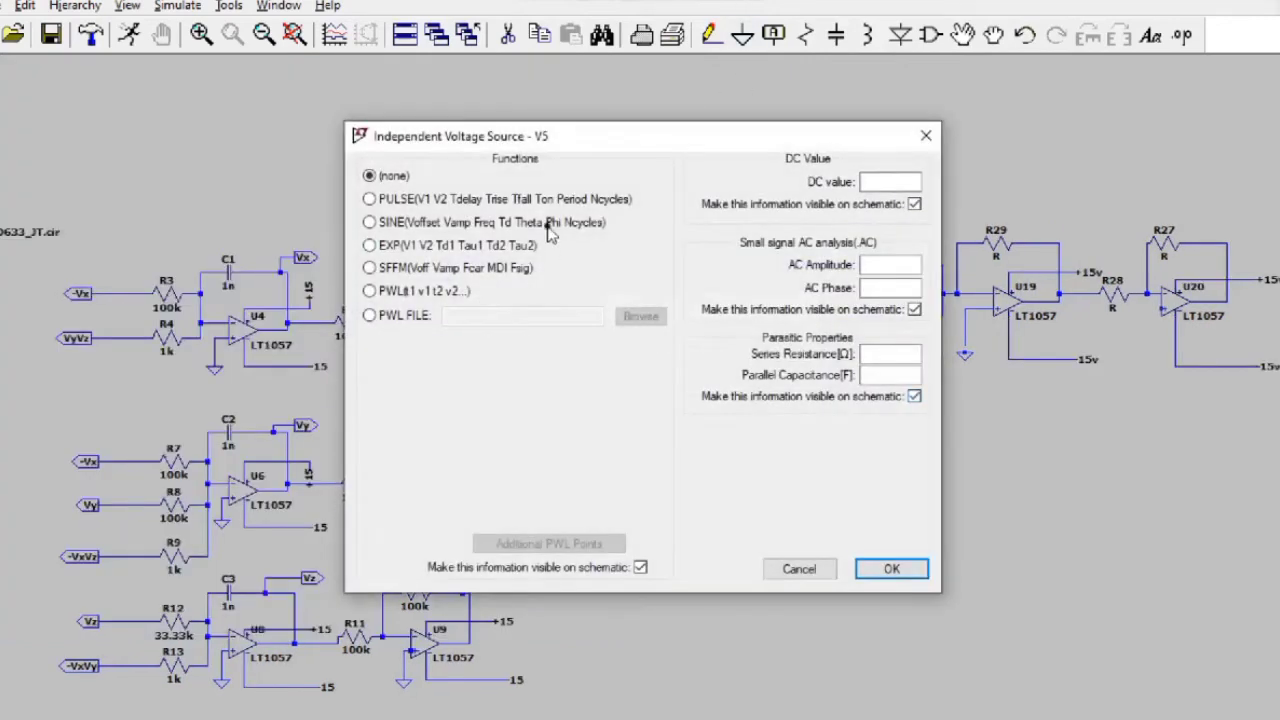
pyautogui.click(549, 226)
pyautogui.click(593, 361)
pyautogui.write('0')
pyautogui.click(592, 380)
pyautogui.write('0')
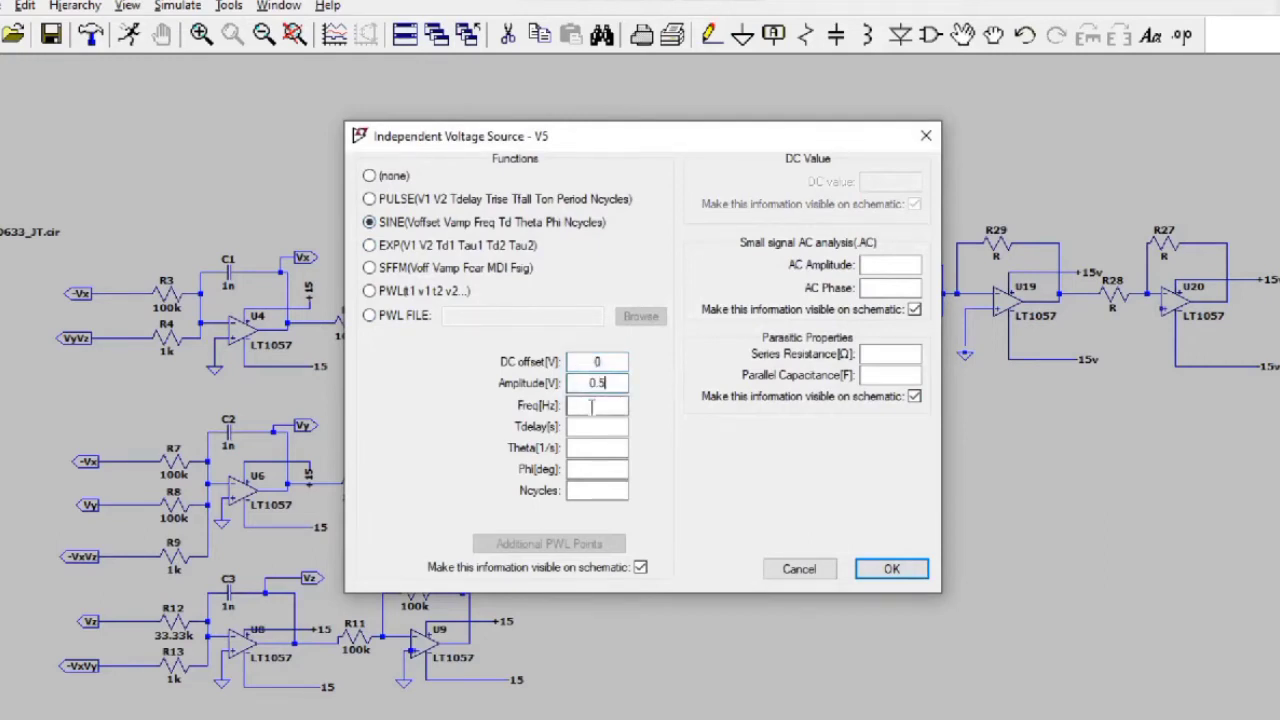
pyautogui.click(900, 358)
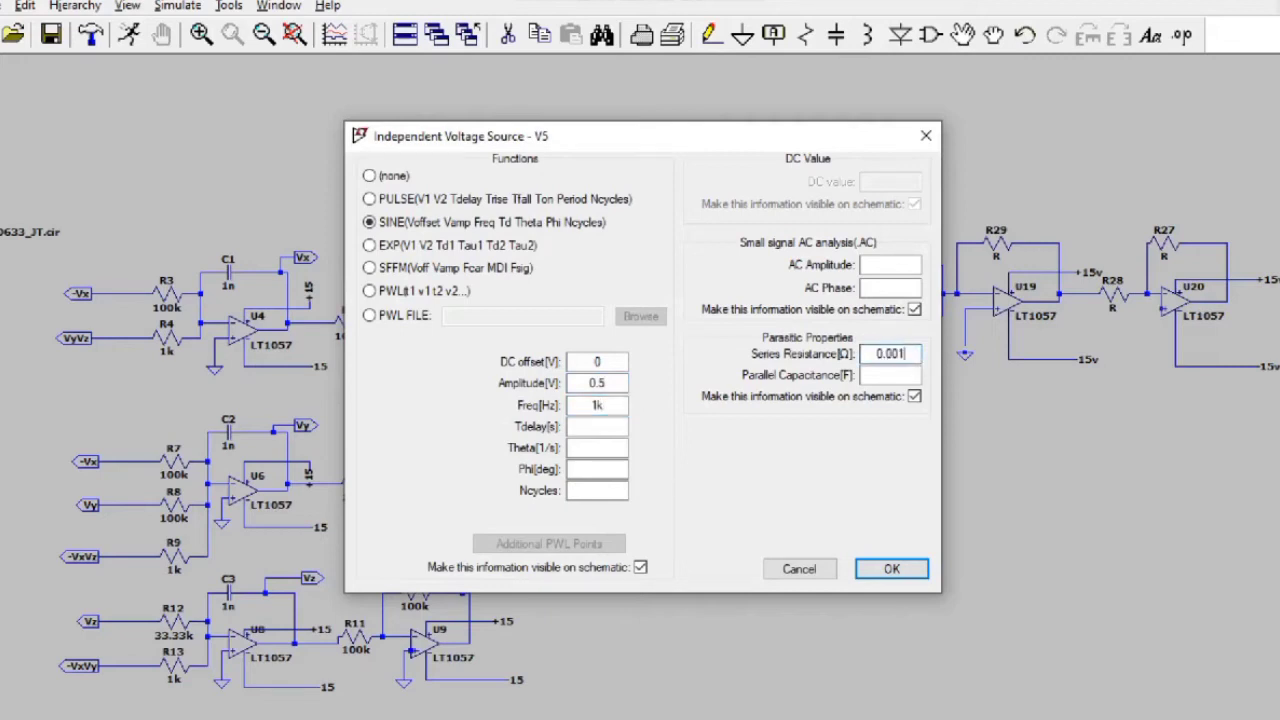
pyautogui.click(891, 568)
# Step: Move the Rser=0.001 and SINE(0 0.5 1k) labels above V5
pyautogui.click(993, 35)
pyautogui.moveTo(805, 328); pyautogui.dragTo(773, 238)
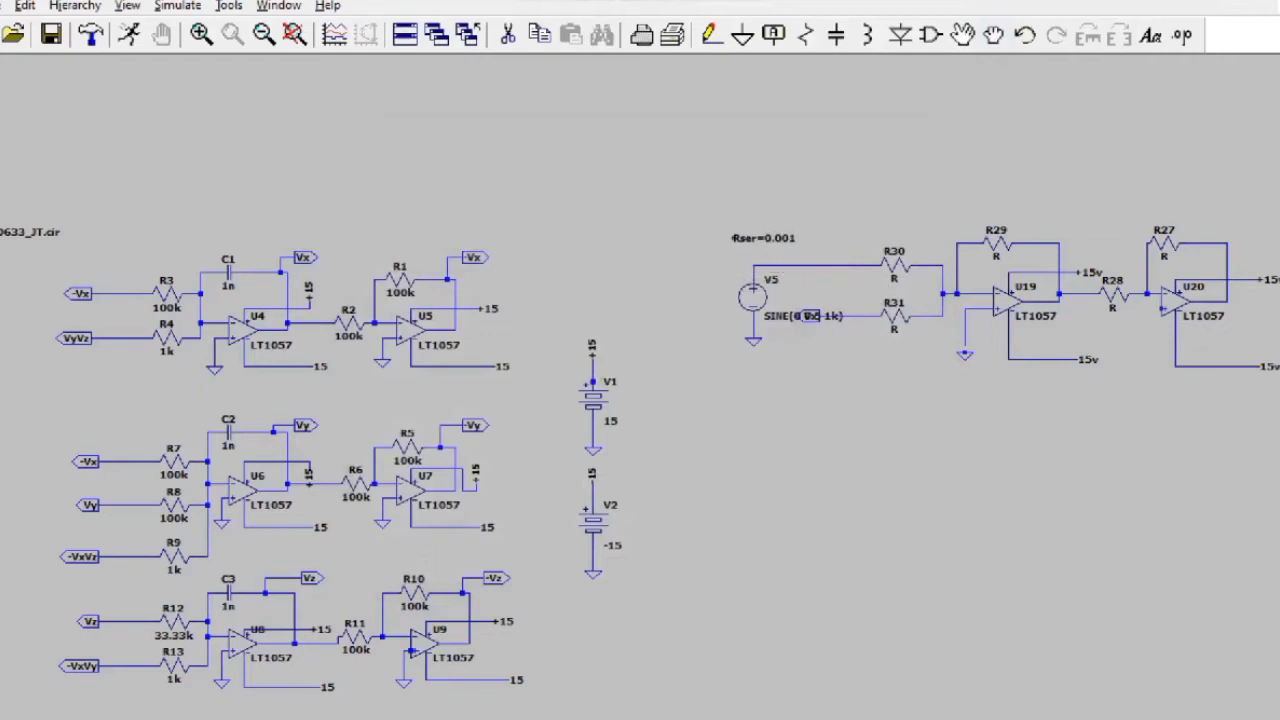
pyautogui.moveTo(810, 318); pyautogui.dragTo(772, 258)
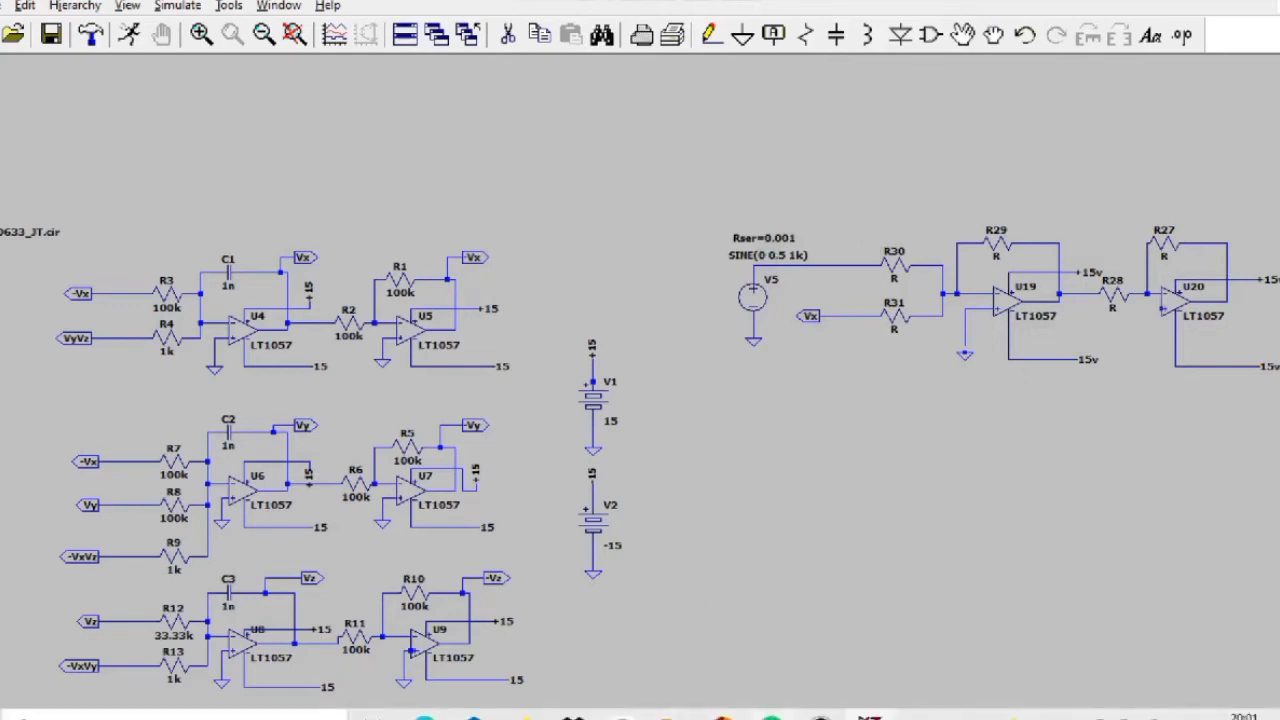
# Step: Set resistors R30 and R31 to 10k
pyautogui.click(820, 716)
pyautogui.click(474, 120)
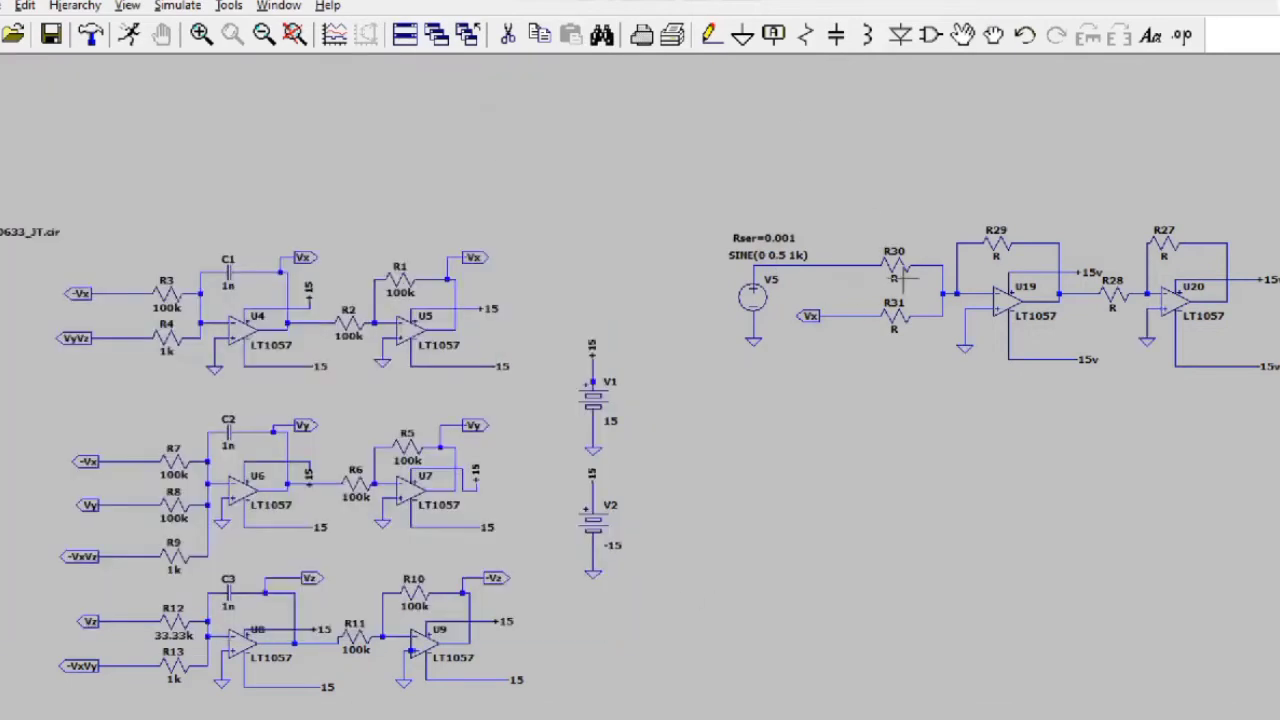
pyautogui.rightClick(898, 282)
pyautogui.write('10k')
pyautogui.press('Return')
pyautogui.rightClick(888, 332)
pyautogui.press('Escape')
pyautogui.rightClick(895, 330)
# Step: Set resistors R29, R28 and R27 to 10k
pyautogui.write('10k')
pyautogui.press('Return')
pyautogui.rightClick(997, 256)
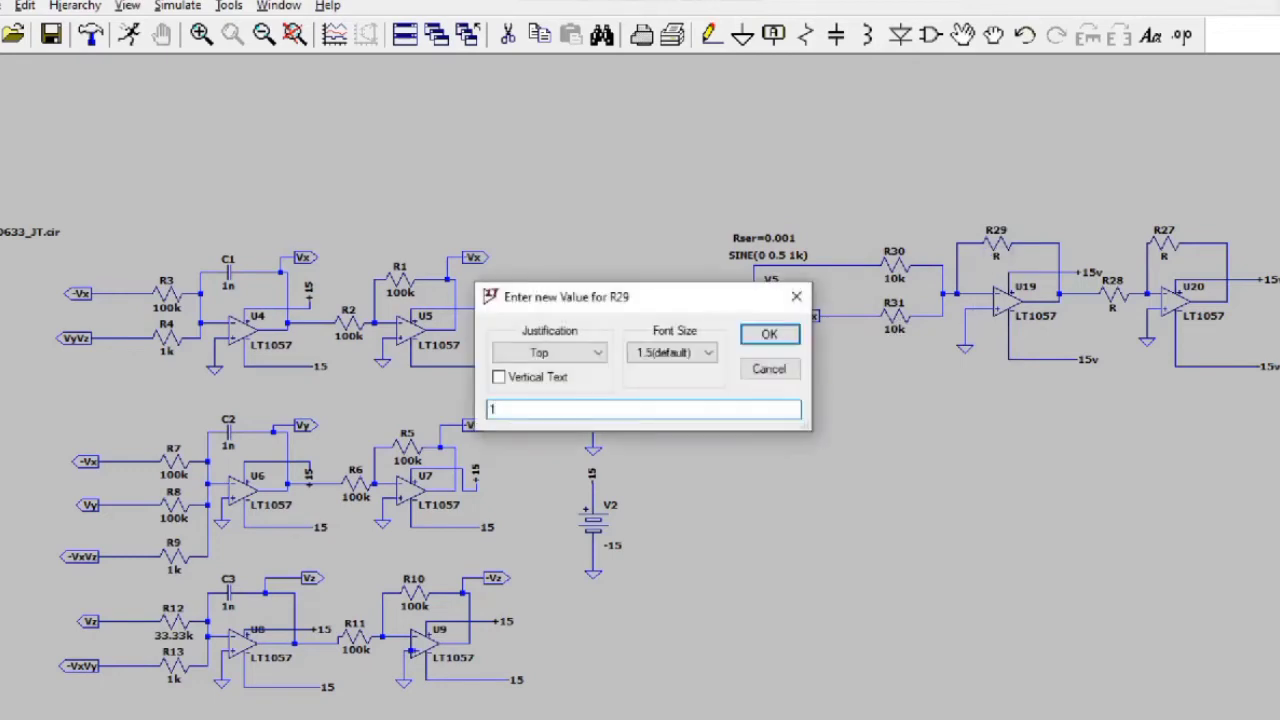
pyautogui.press('Return')
pyautogui.rightClick(1115, 311)
pyautogui.press('Escape')
pyautogui.rightClick(1114, 311)
pyautogui.write('10k')
pyautogui.press('Return')
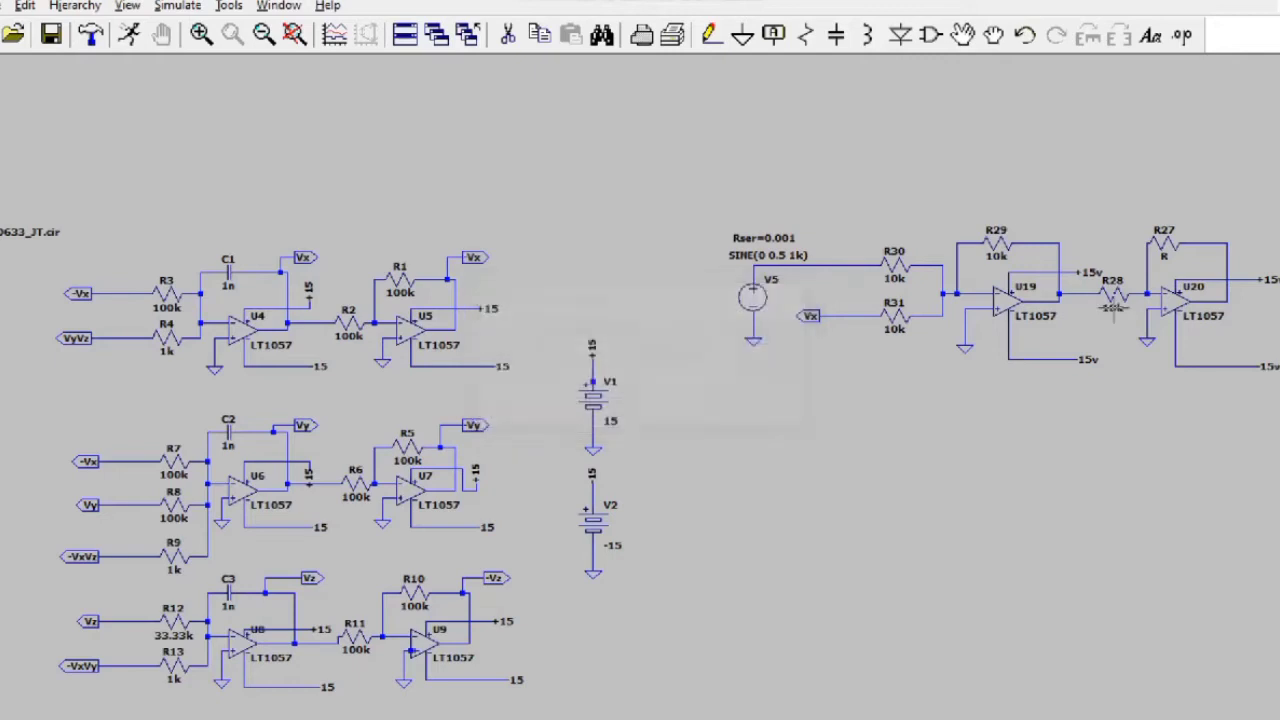
pyautogui.rightClick(1165, 257)
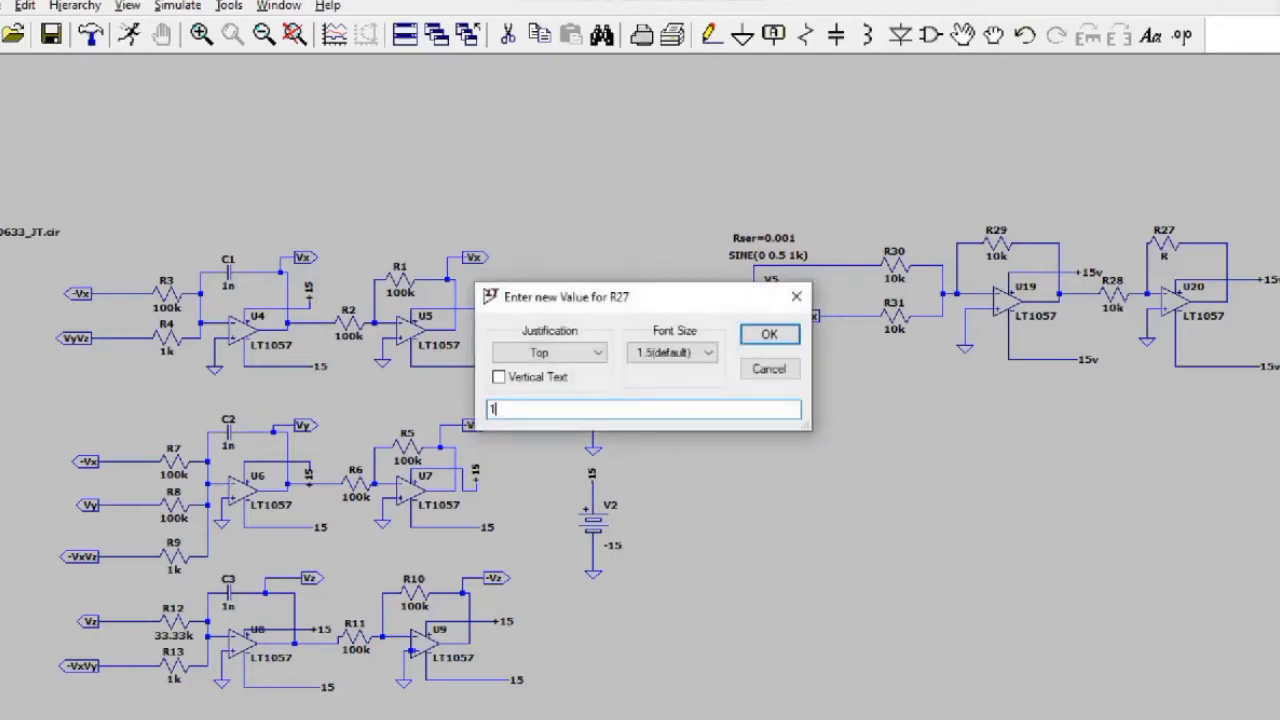
pyautogui.press('Return')
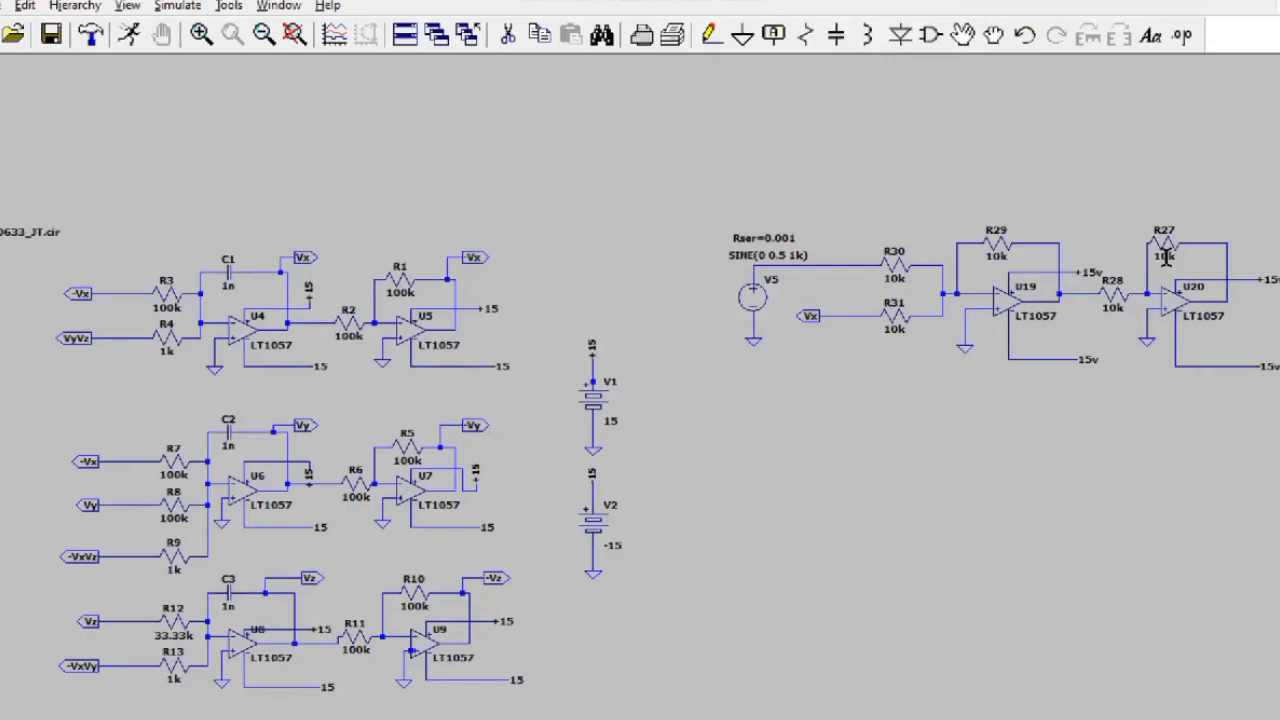
# Step: Move the top-right circuit down and right to make room
pyautogui.click(820, 717)
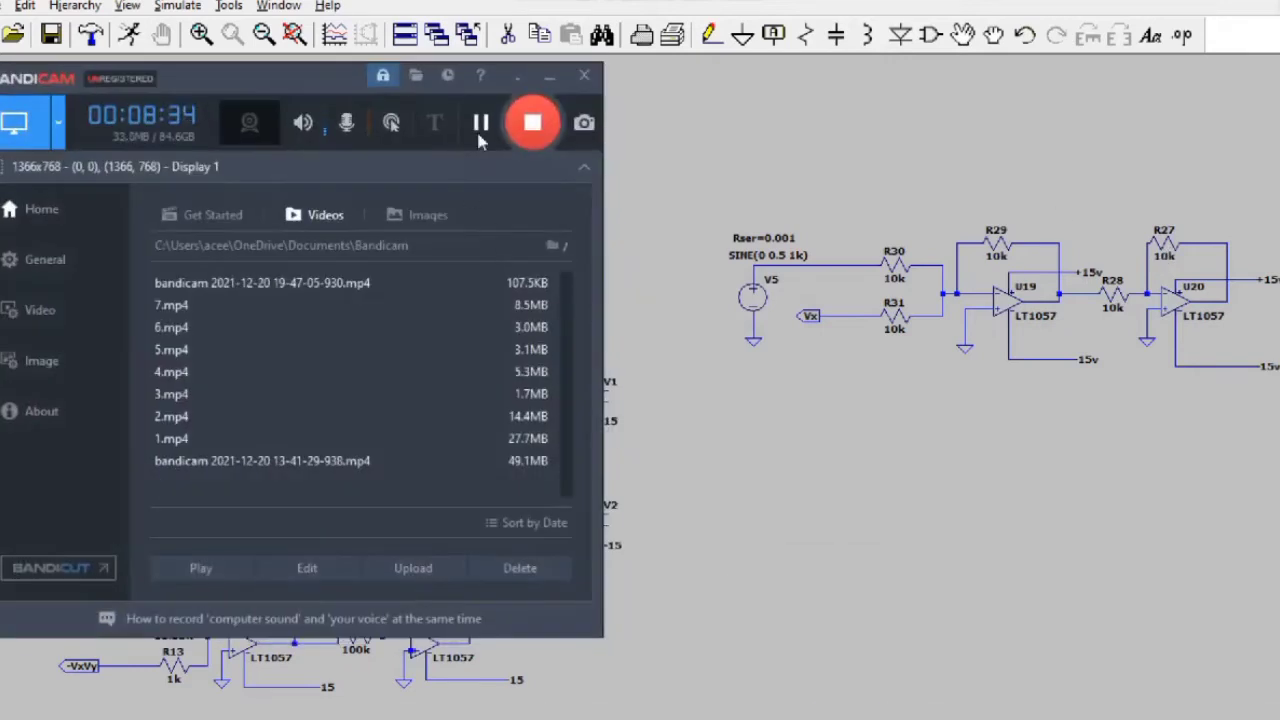
pyautogui.click(480, 126)
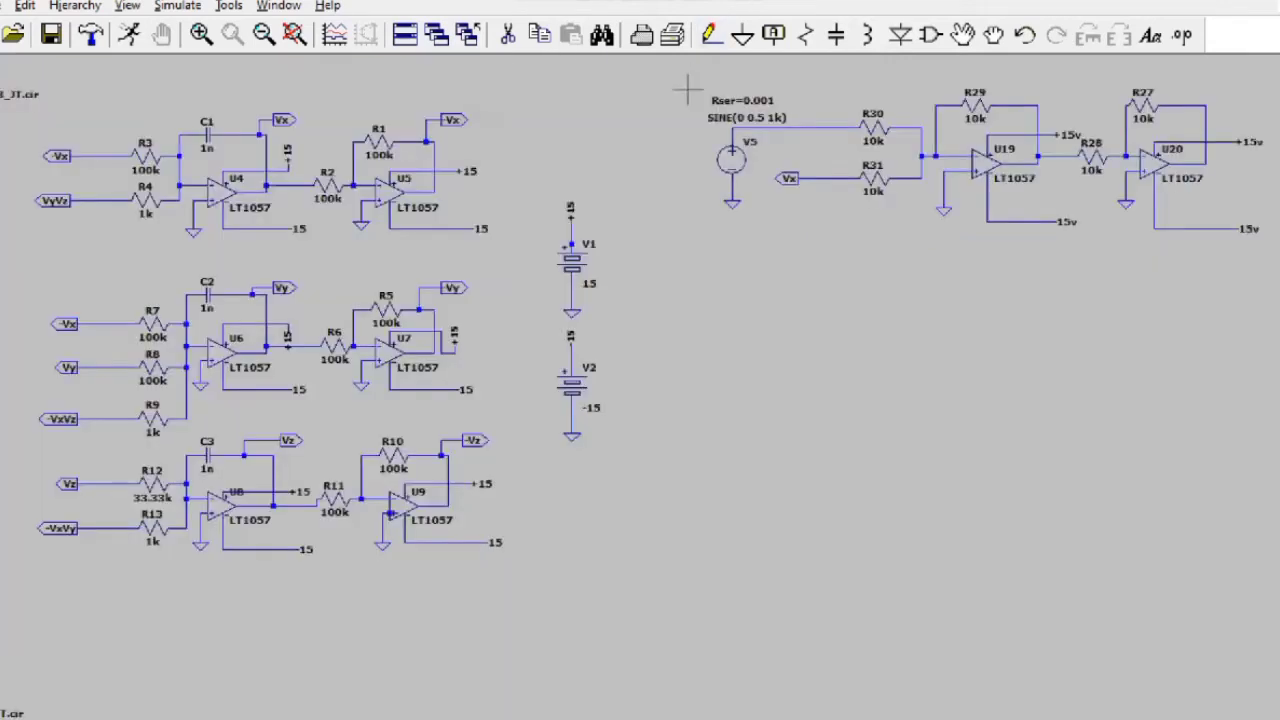
pyautogui.moveTo(682, 224); pyautogui.dragTo(713, 34)
pyautogui.moveTo(658, 405); pyautogui.dragTo(588, 60)
pyautogui.moveTo(698, 237); pyautogui.dragTo(725, 410)
pyautogui.scroll(-4, 758, 182)
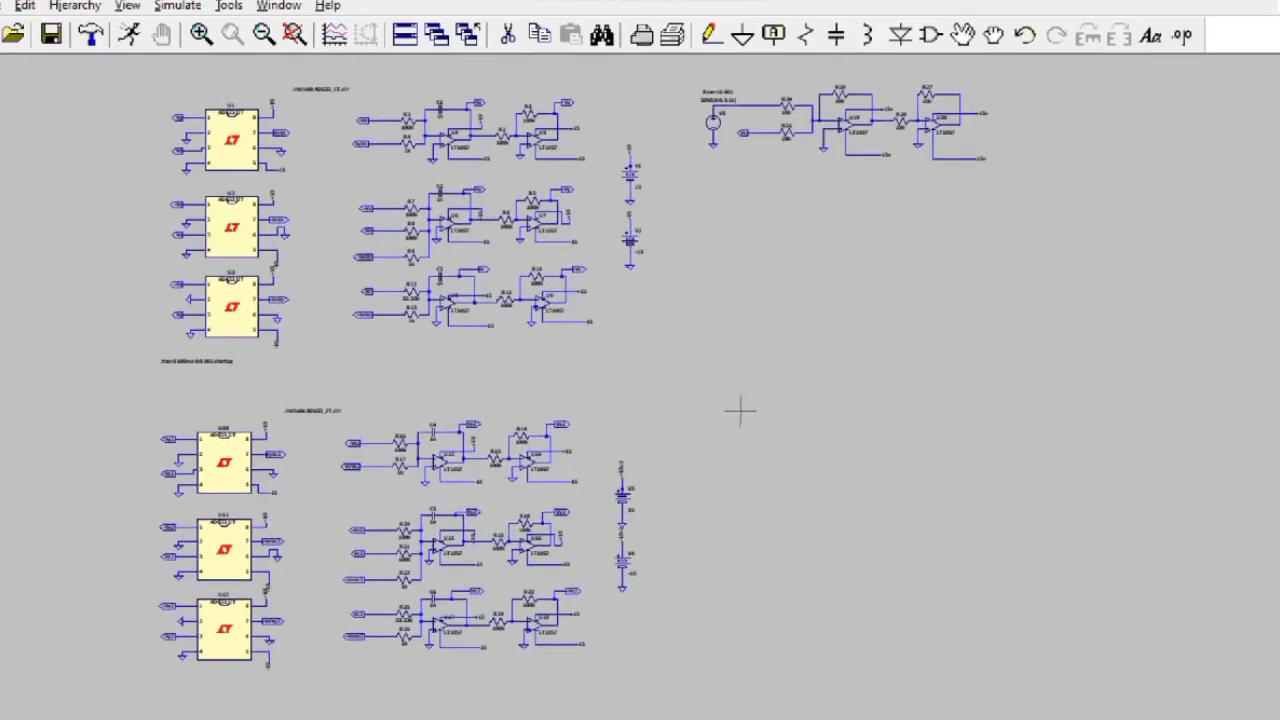
pyautogui.click(993, 35)
pyautogui.moveTo(670, 80); pyautogui.dragTo(1029, 177)
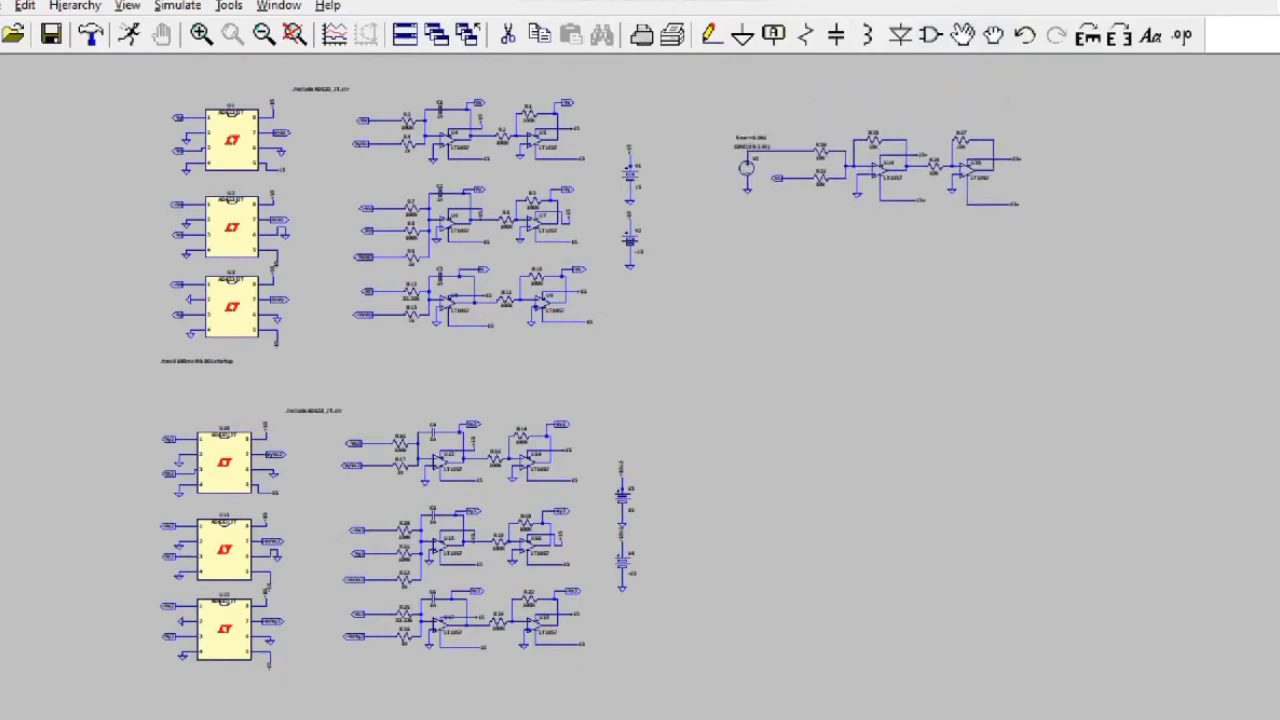
pyautogui.click(897, 173)
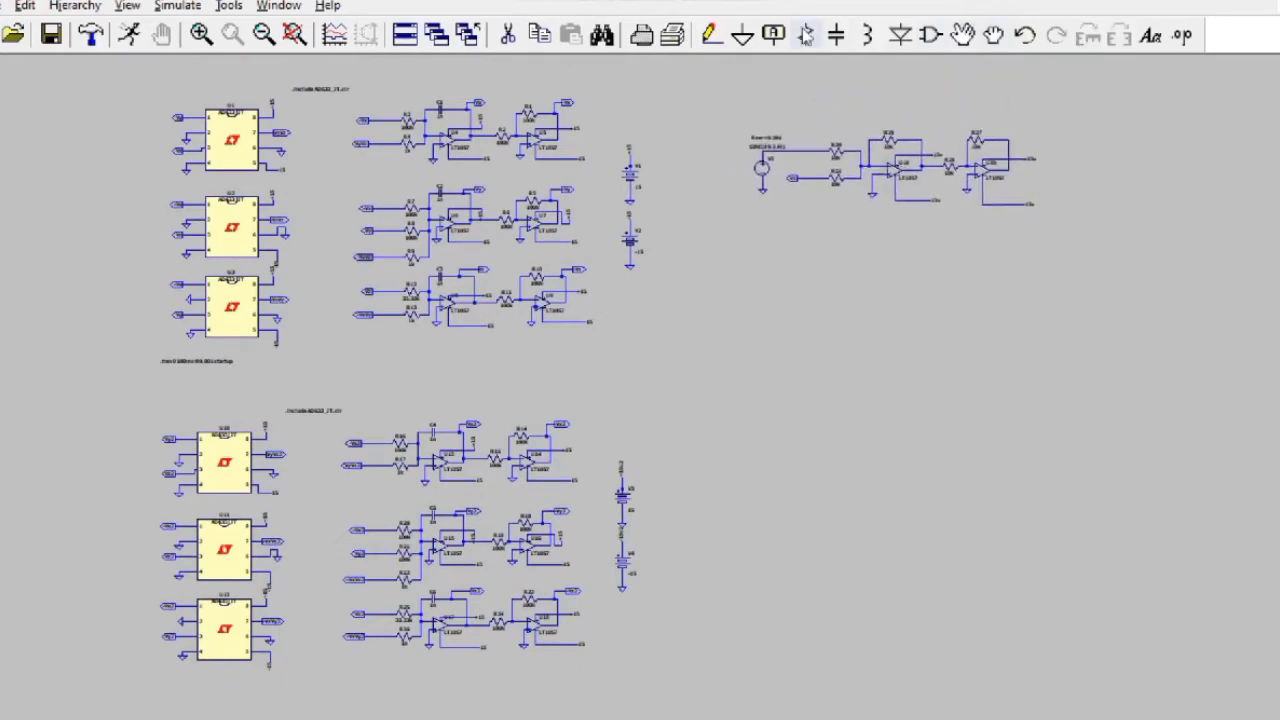
# Step: Place a new LT1057 op-amp in the empty space
pyautogui.click(931, 35)
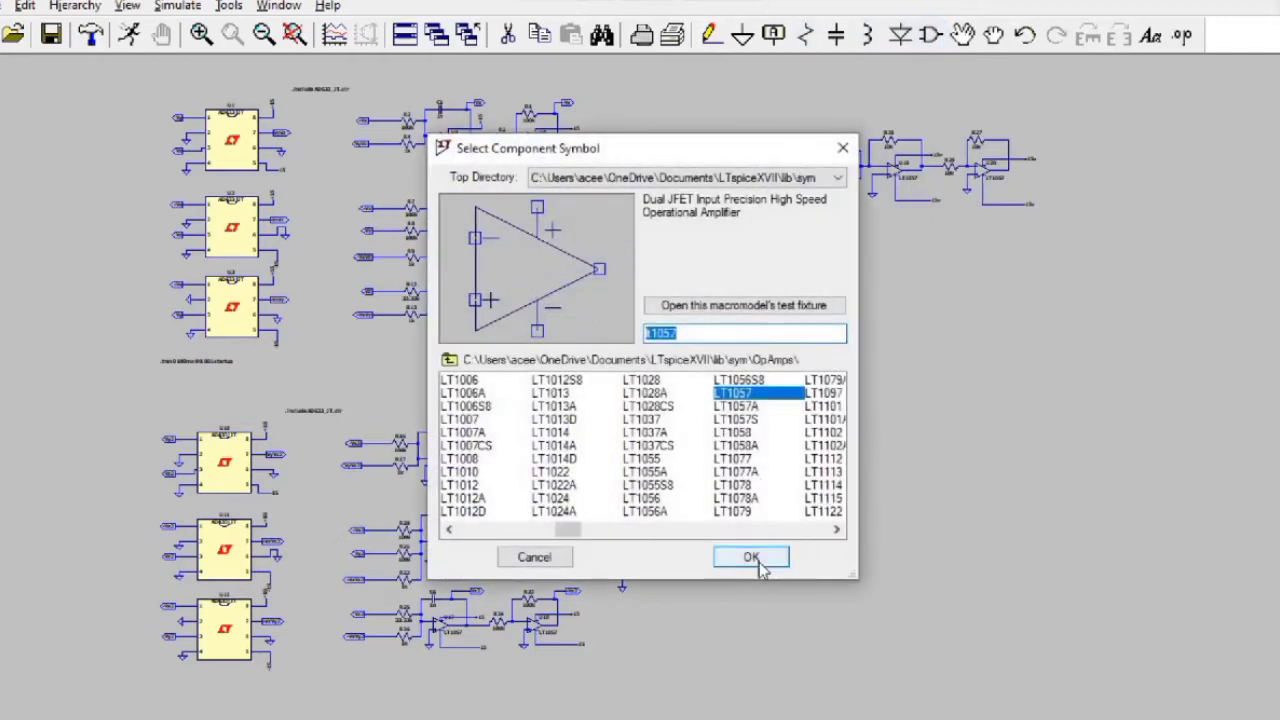
pyautogui.click(752, 557)
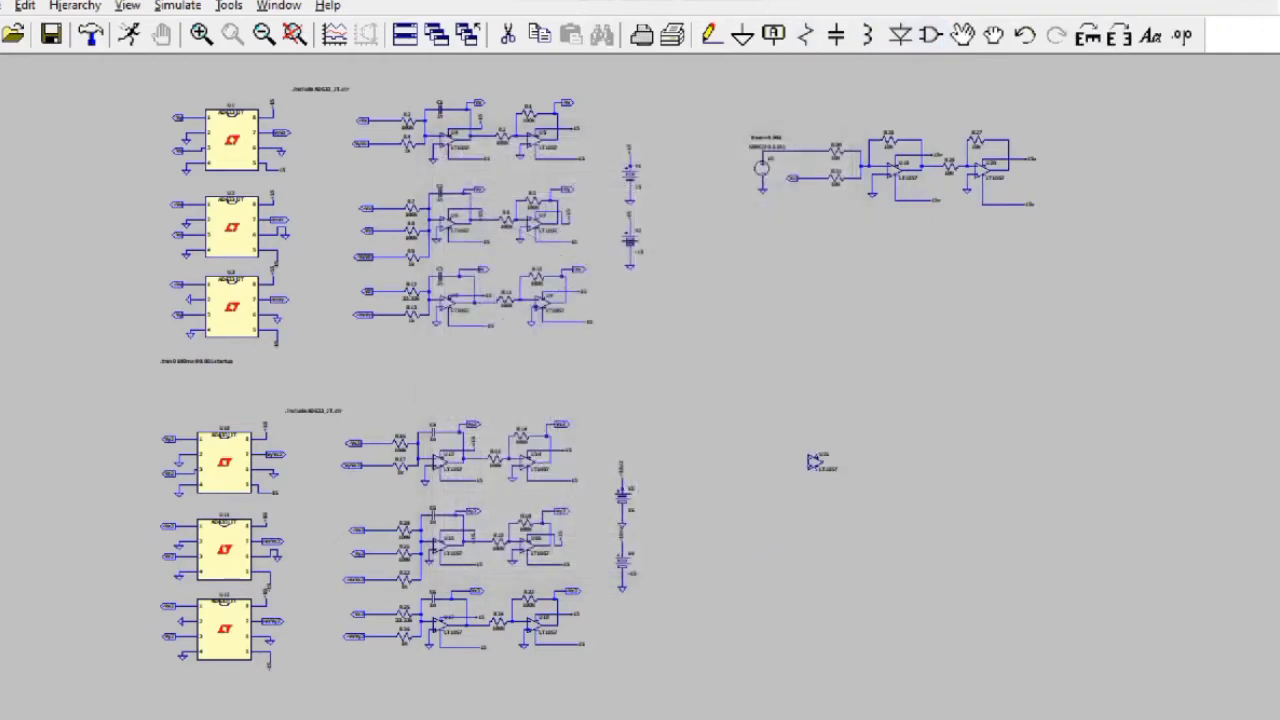
pyautogui.click(838, 428)
pyautogui.scroll(-1, 838, 428)
pyautogui.scroll(4, 838, 428)
pyautogui.scroll(3, 838, 428)
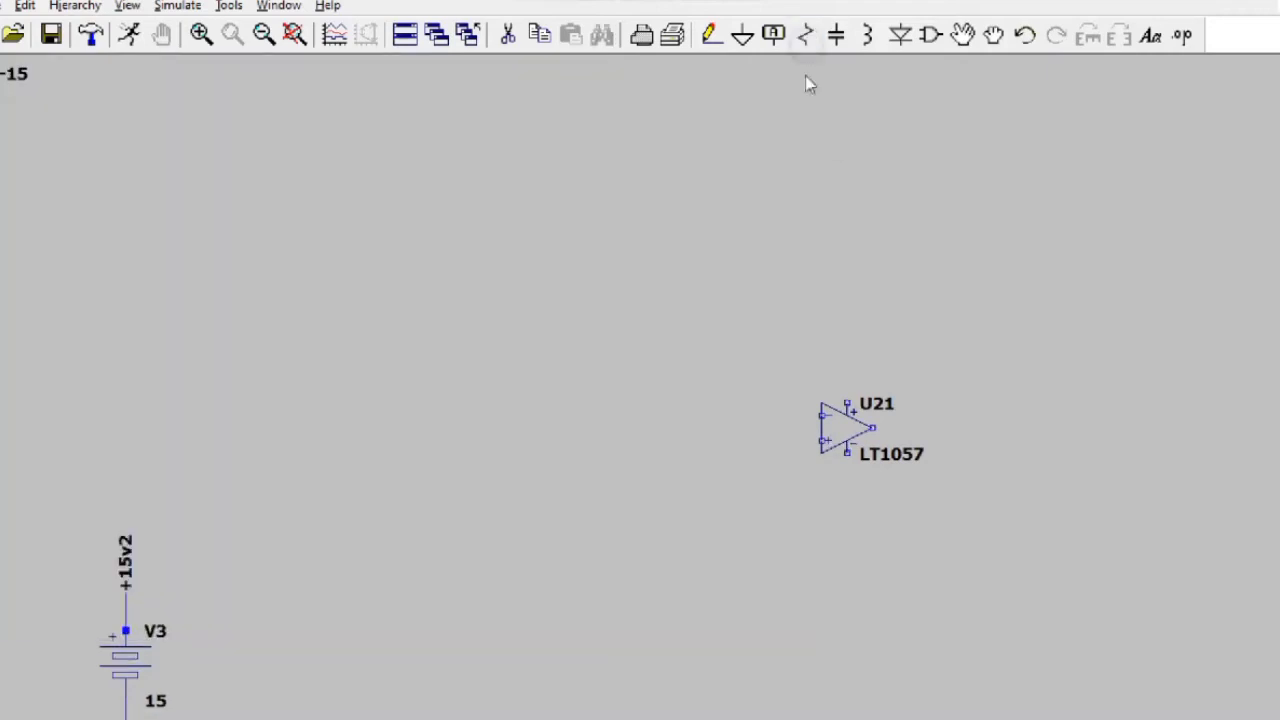
# Step: Place horizontal resistors R33 and R34 left of the op-amp and vertical R35 below it
pyautogui.click(805, 36)
pyautogui.hotkey('ctrl', 'r')
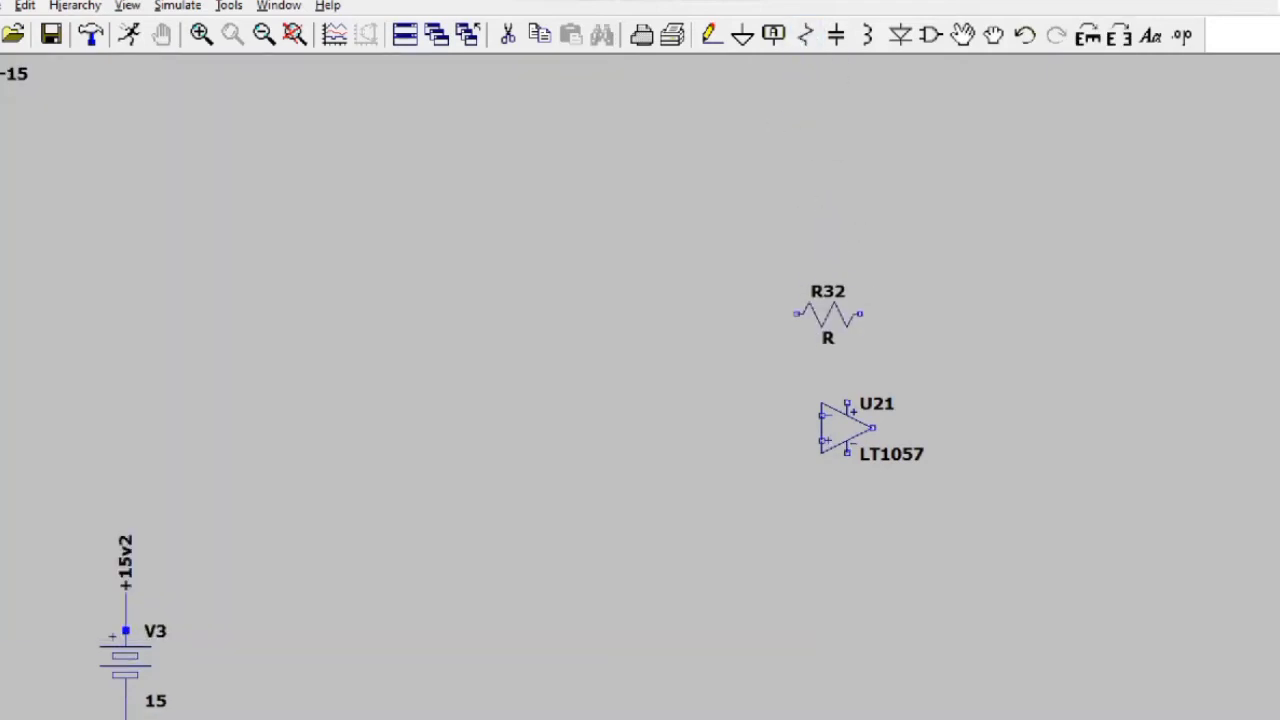
pyautogui.click(815, 340)
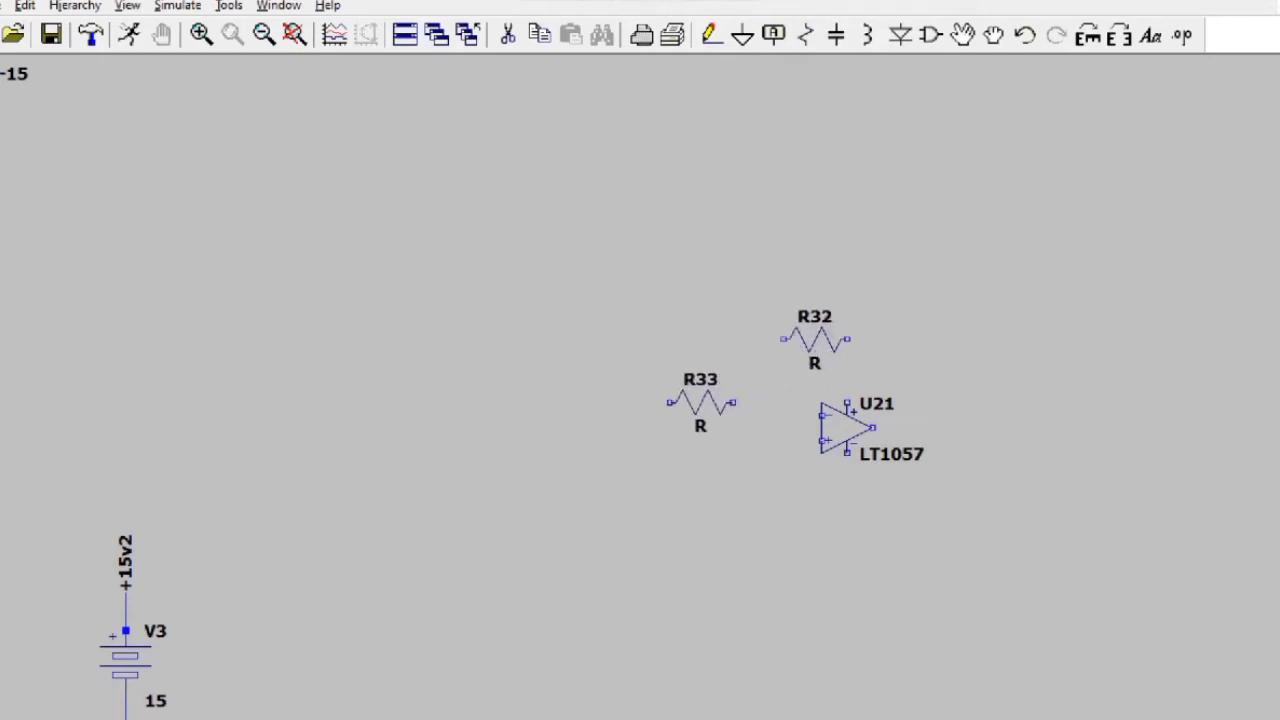
pyautogui.click(701, 390)
pyautogui.click(701, 465)
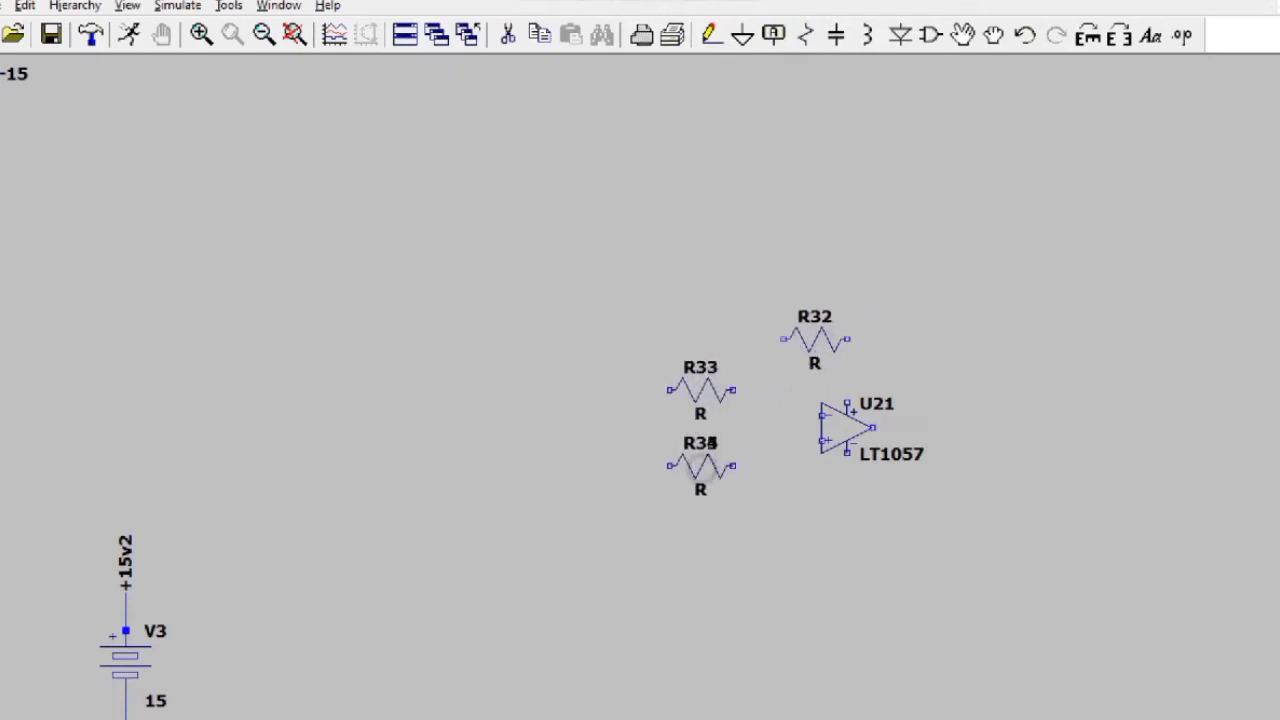
pyautogui.hotkey('ctrl', 'r')
pyautogui.hotkey('ctrl', 'r')
pyautogui.hotkey('ctrl', 'r')
pyautogui.click(783, 548)
# Step: Add a ground symbol below R35
pyautogui.press('Escape')
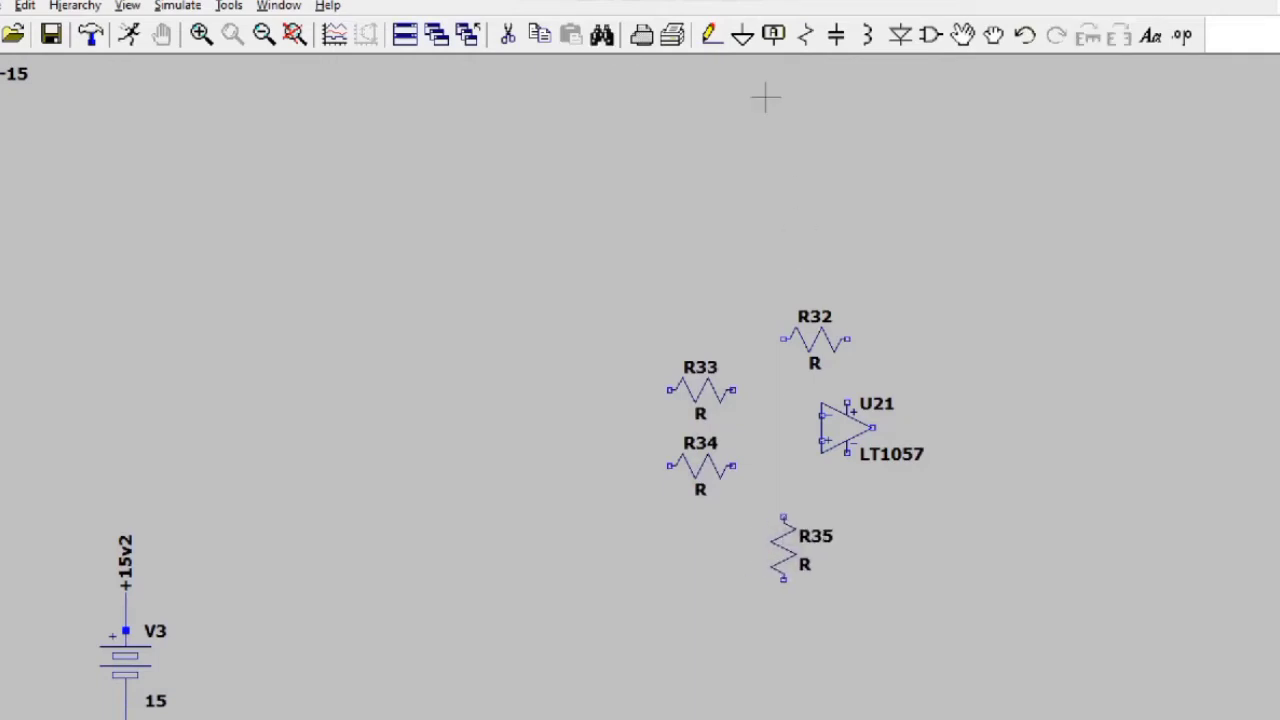
pyautogui.click(742, 35)
pyautogui.click(785, 607)
pyautogui.press('Escape')
pyautogui.click(773, 35)
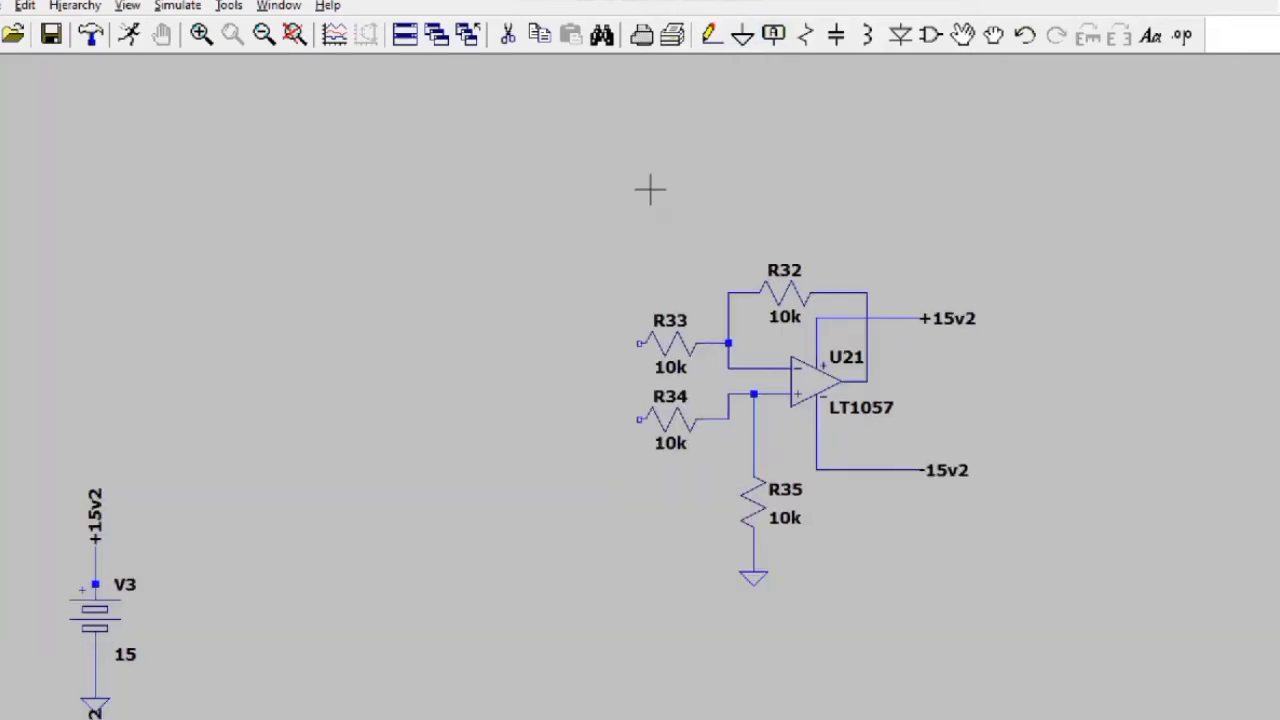
# Step: Run a wire from R34's left end up to U20's output
pyautogui.click(871, 713)
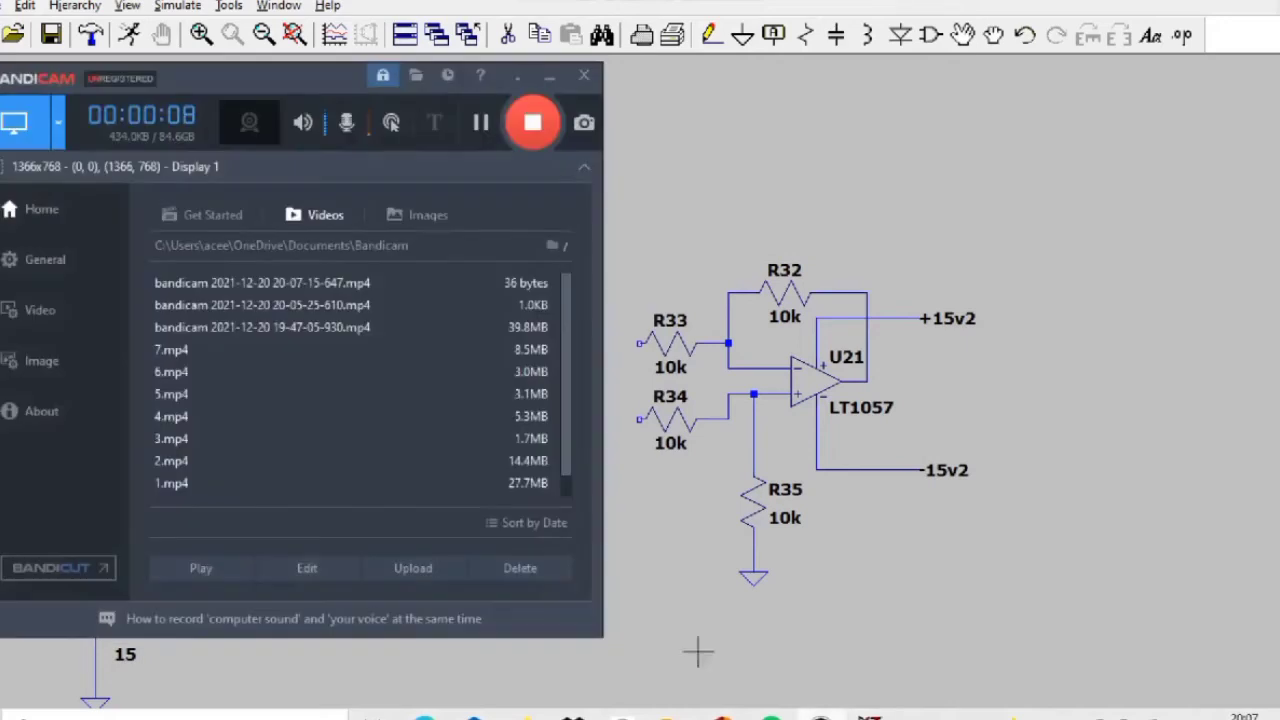
pyautogui.click(727, 222)
pyautogui.scroll(-2, 916, 254)
pyautogui.moveTo(916, 254); pyautogui.dragTo(796, 516)
pyautogui.click(710, 36)
pyautogui.click(653, 595)
pyautogui.click(573, 595)
pyautogui.rightClick(573, 327)
pyautogui.click(573, 327)
pyautogui.click(1180, 324)
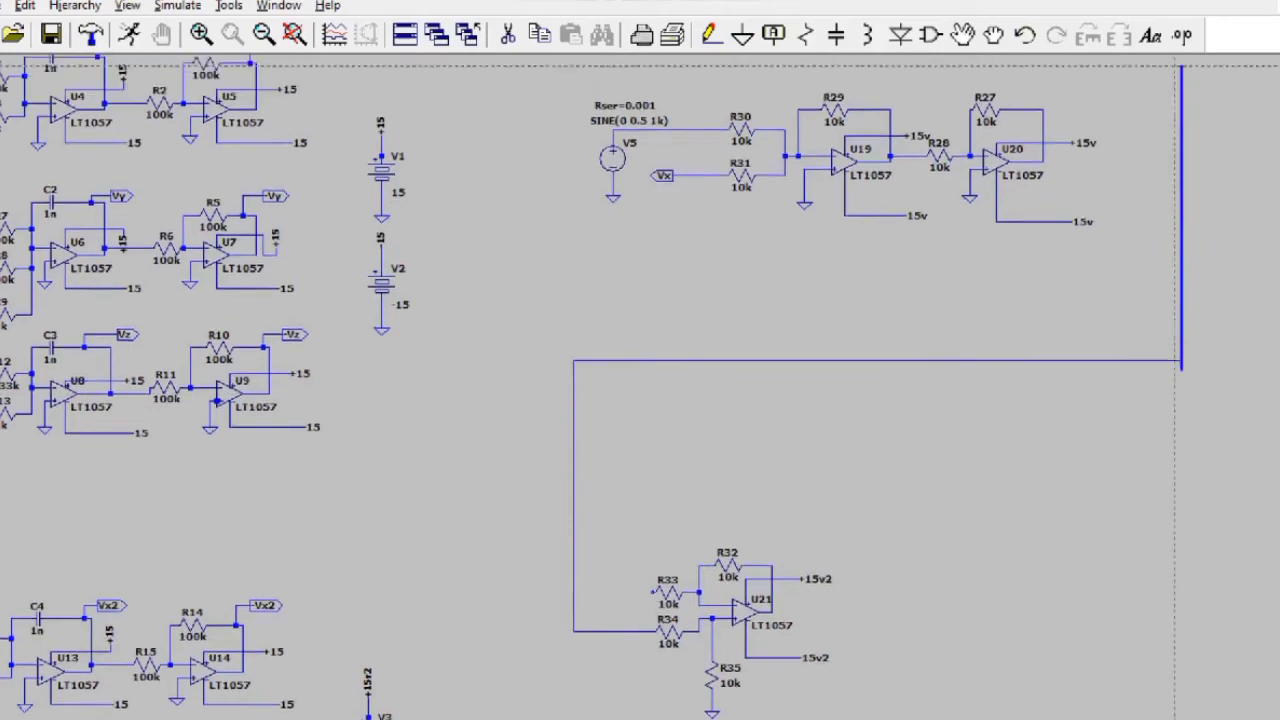
pyautogui.click(1044, 181)
# Step: Add a Vx2 output-port label wired to R33's input
pyautogui.click(820, 716)
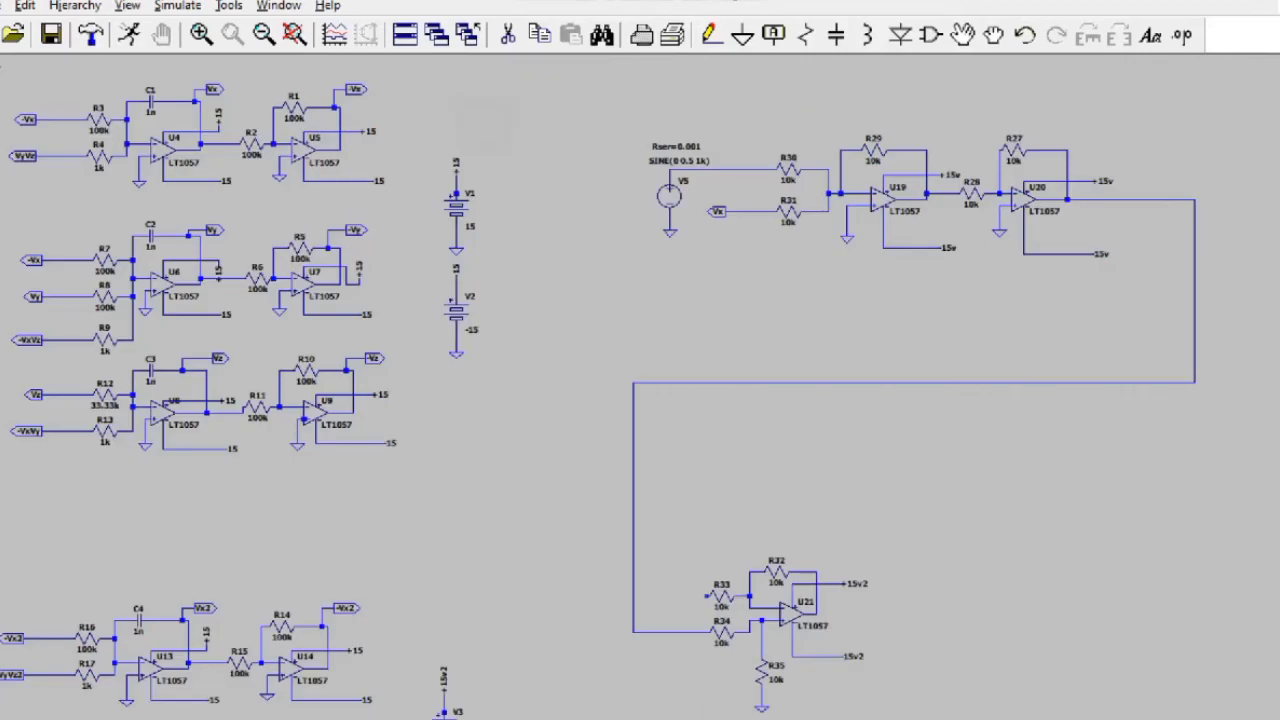
pyautogui.click(773, 35)
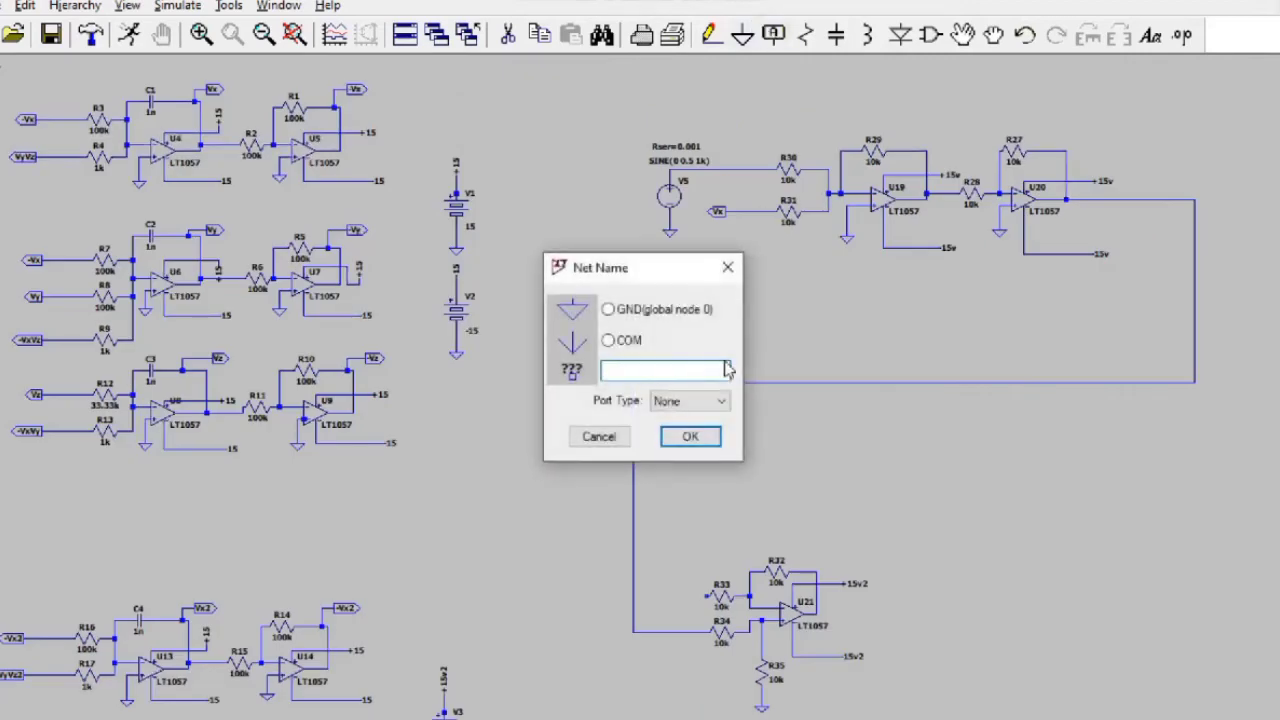
pyautogui.write('Vx2')
pyautogui.click(690, 400)
pyautogui.click(700, 443)
pyautogui.click(690, 436)
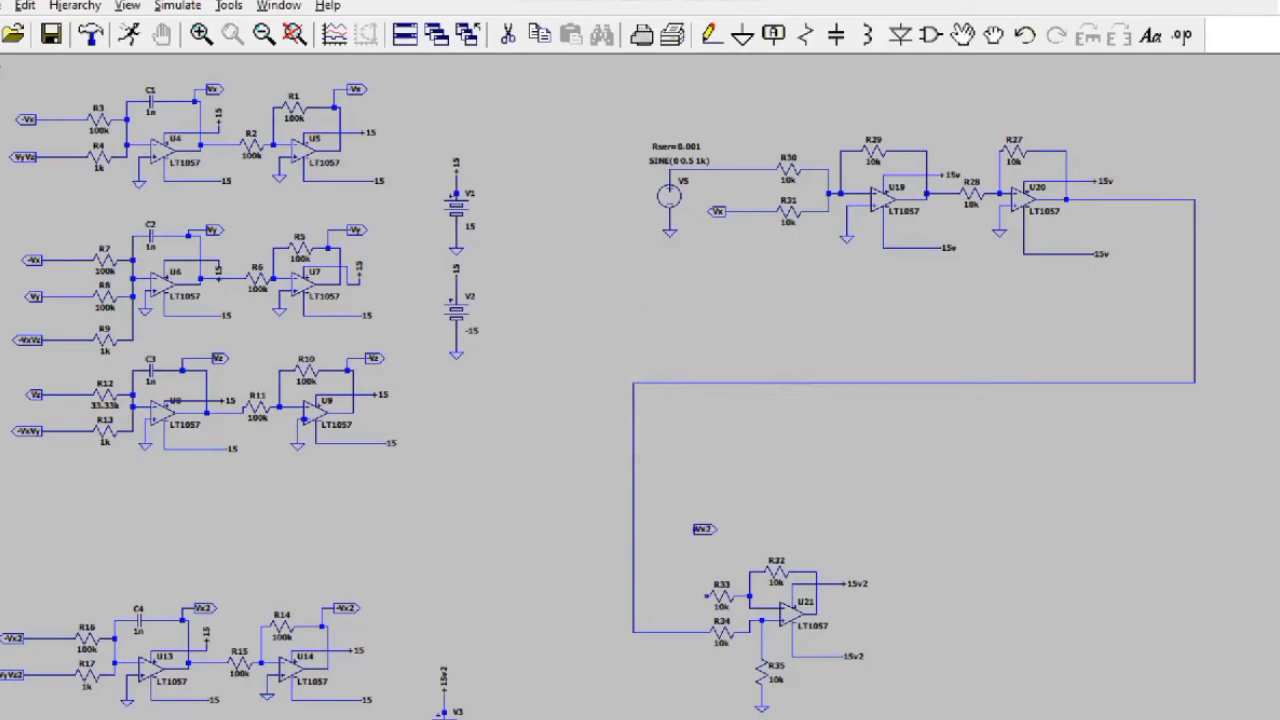
pyautogui.click(684, 596)
pyautogui.click(707, 595)
pyautogui.press('Escape')
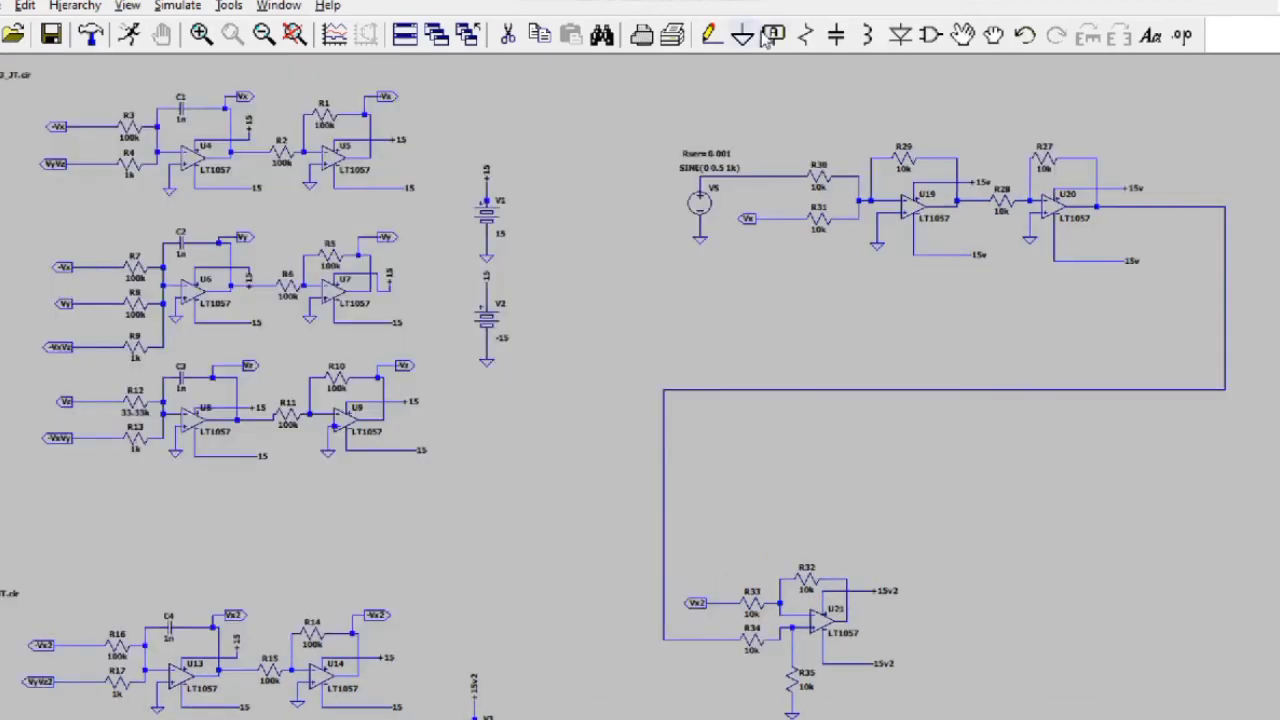
# Step: Add a Vout_en output-port label wired to U20's output wire
pyautogui.click(770, 35)
pyautogui.write('Vosut')
pyautogui.write('_en')
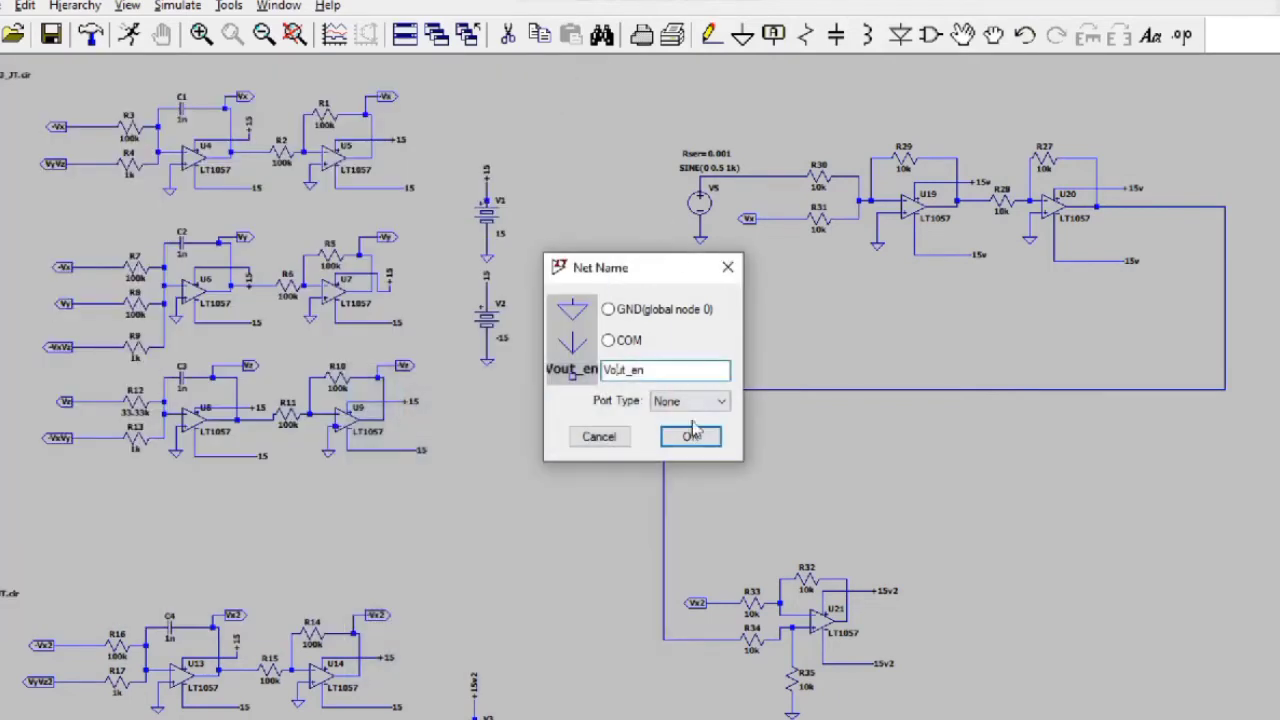
pyautogui.click(690, 401)
pyautogui.click(680, 445)
pyautogui.click(691, 437)
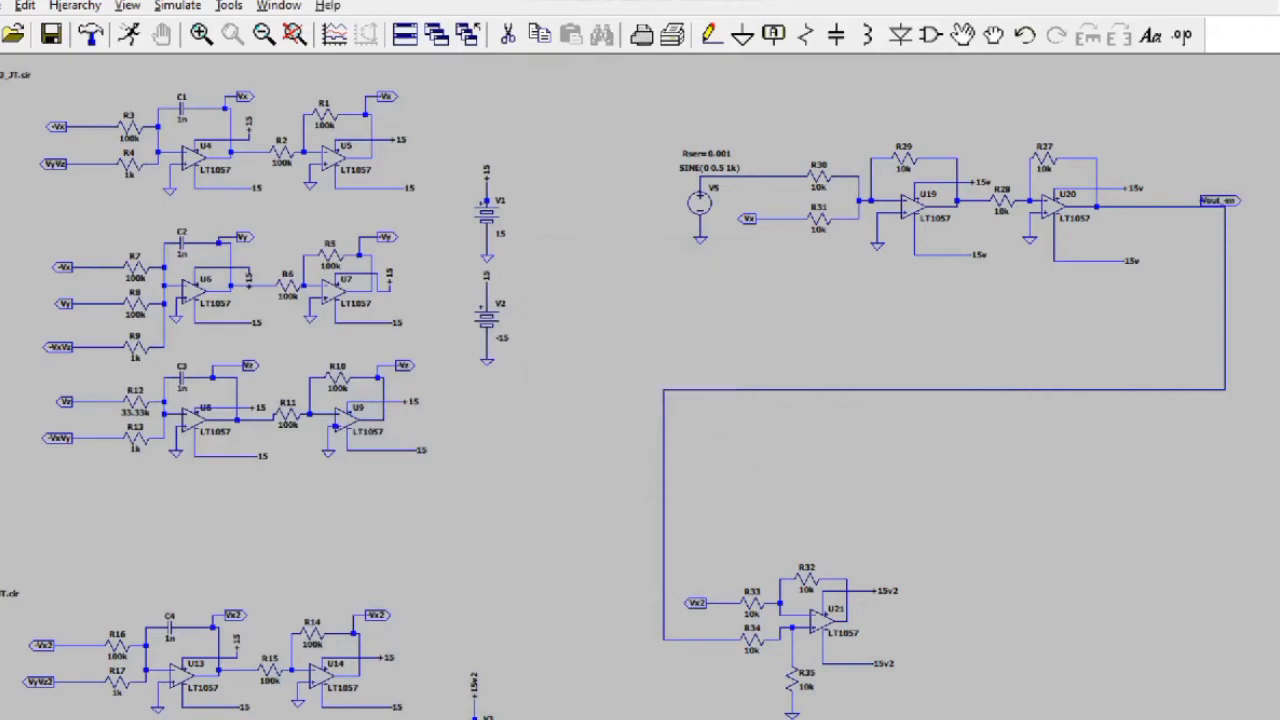
pyautogui.click(1245, 207)
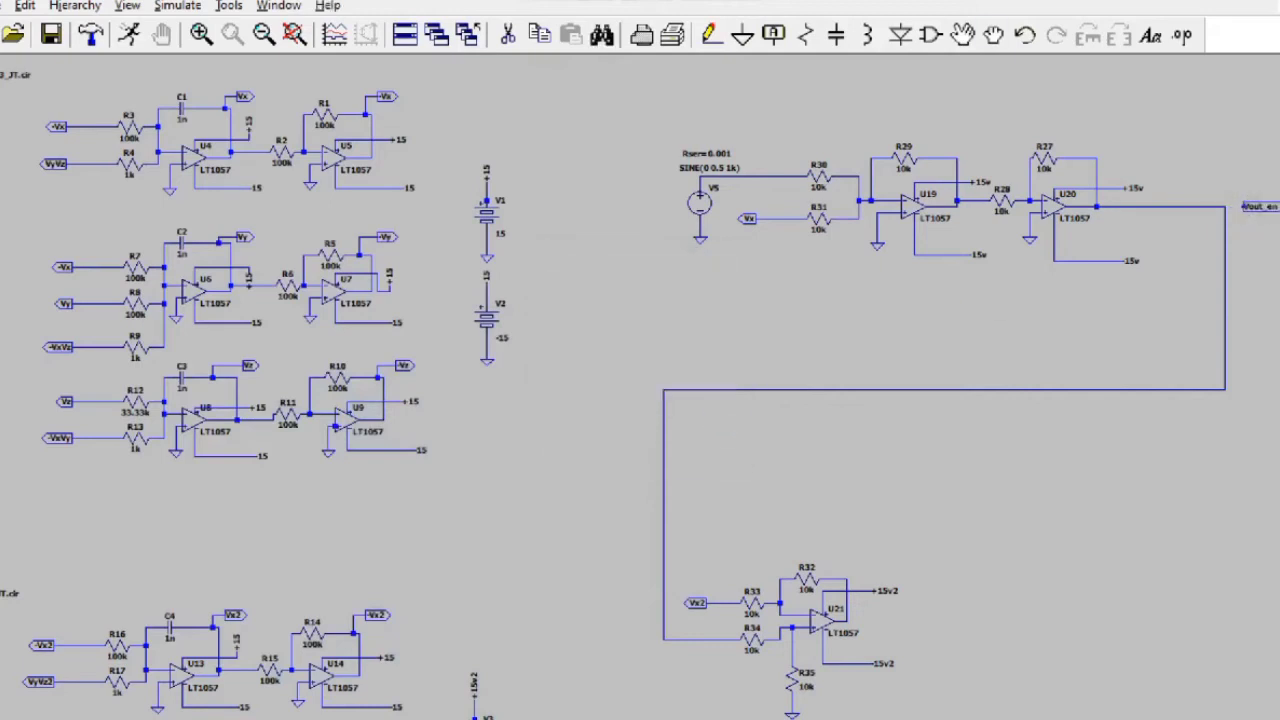
pyautogui.click(711, 35)
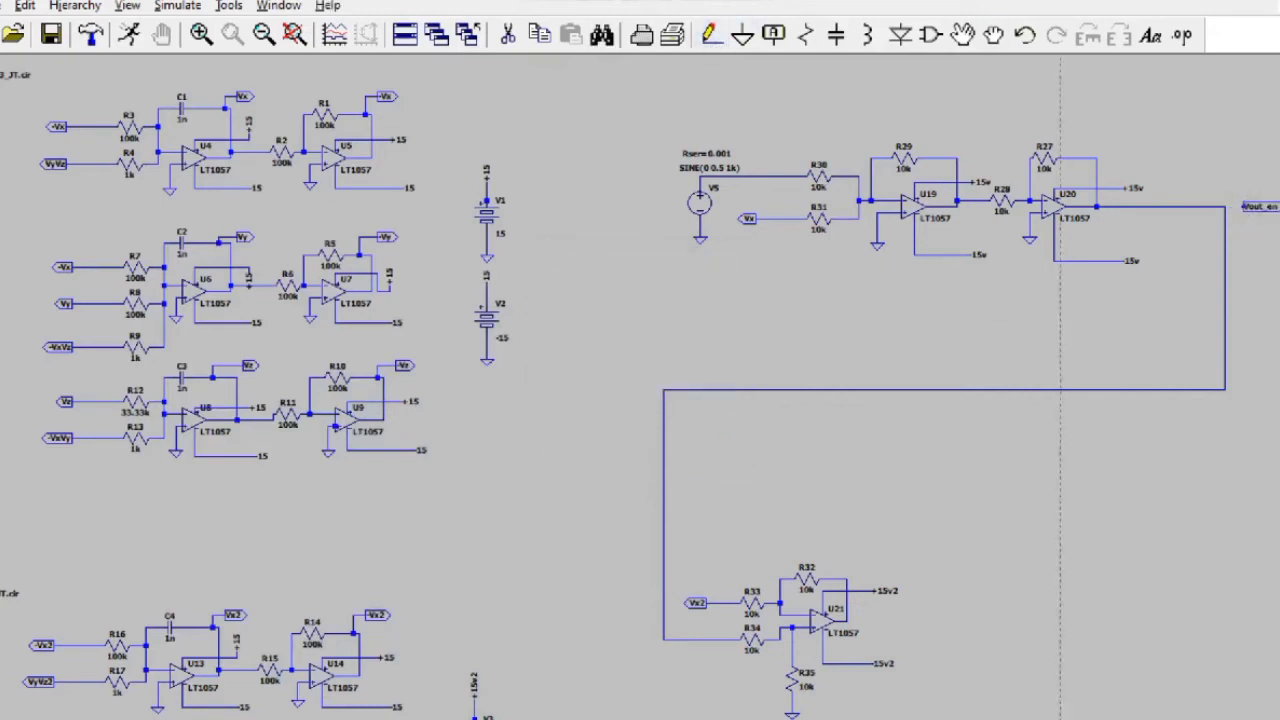
pyautogui.click(1241, 207)
pyautogui.click(1225, 207)
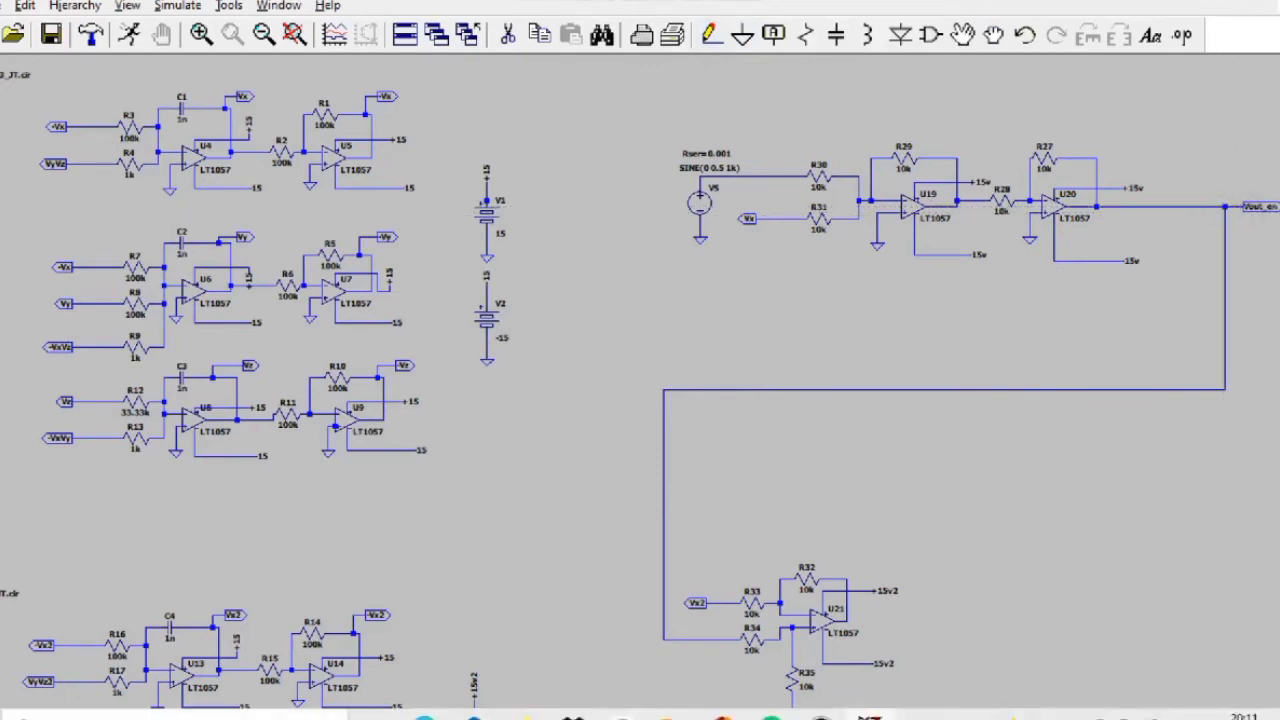
# Step: Begin a new net label named V_inf
pyautogui.click(870, 716)
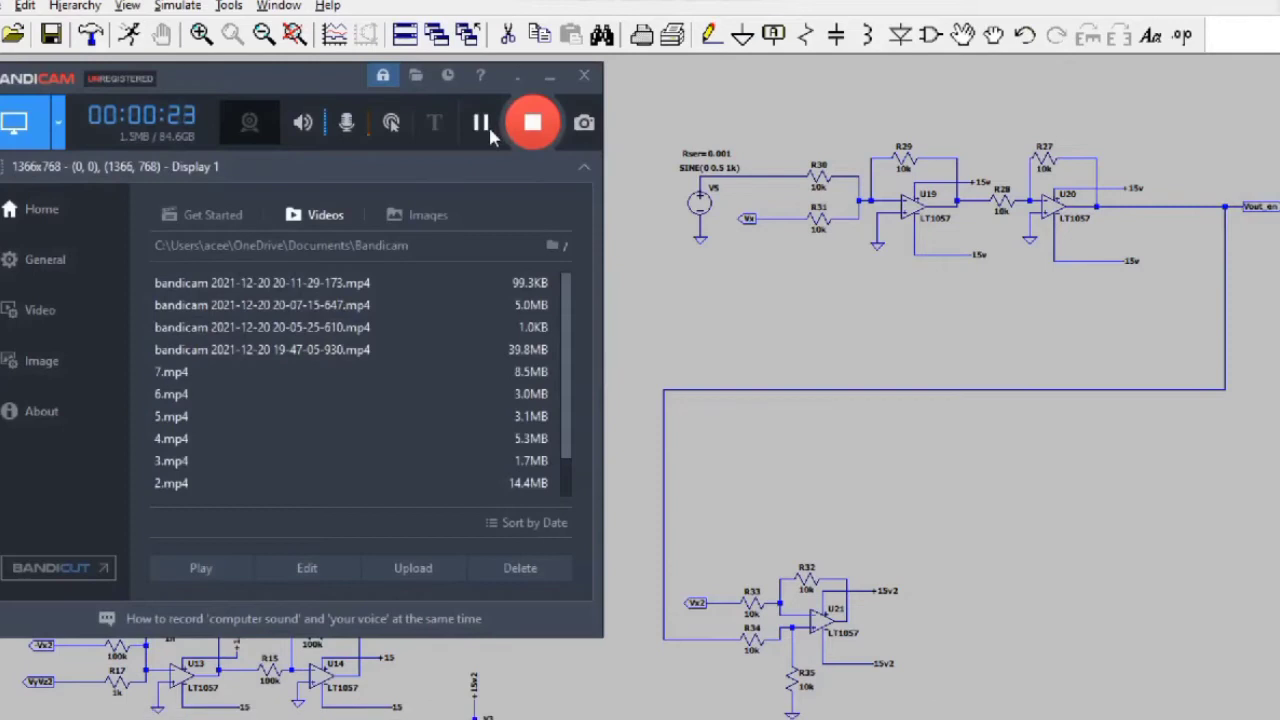
pyautogui.press('F4')
pyautogui.write('V_inf')
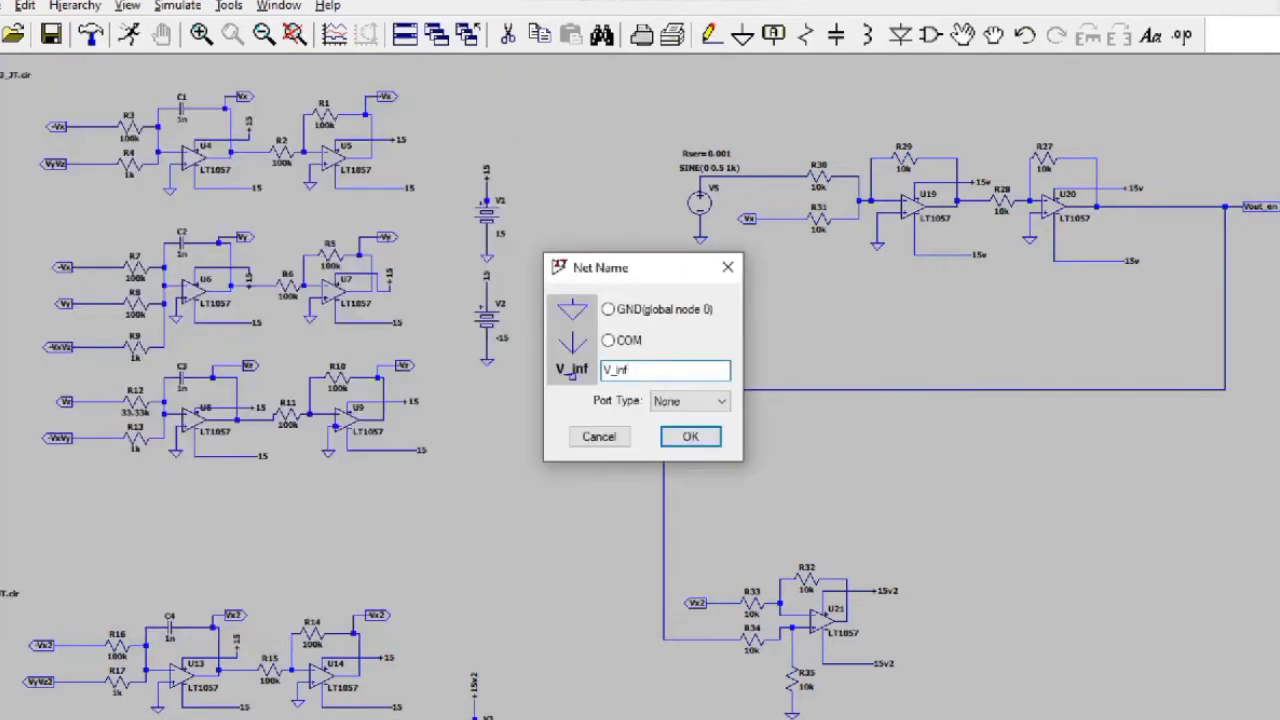
# Step: Make V_inf an output port and wire it to the sine source's net
pyautogui.click(710, 401)
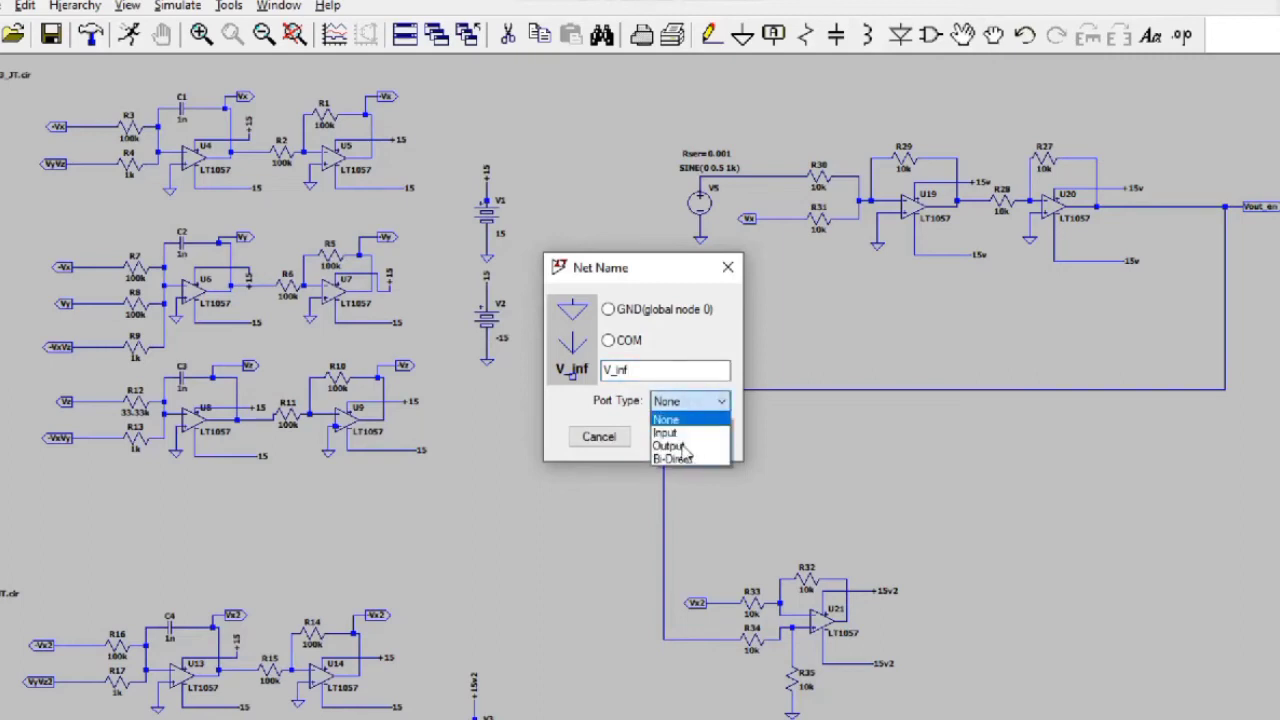
pyautogui.click(683, 446)
pyautogui.click(686, 435)
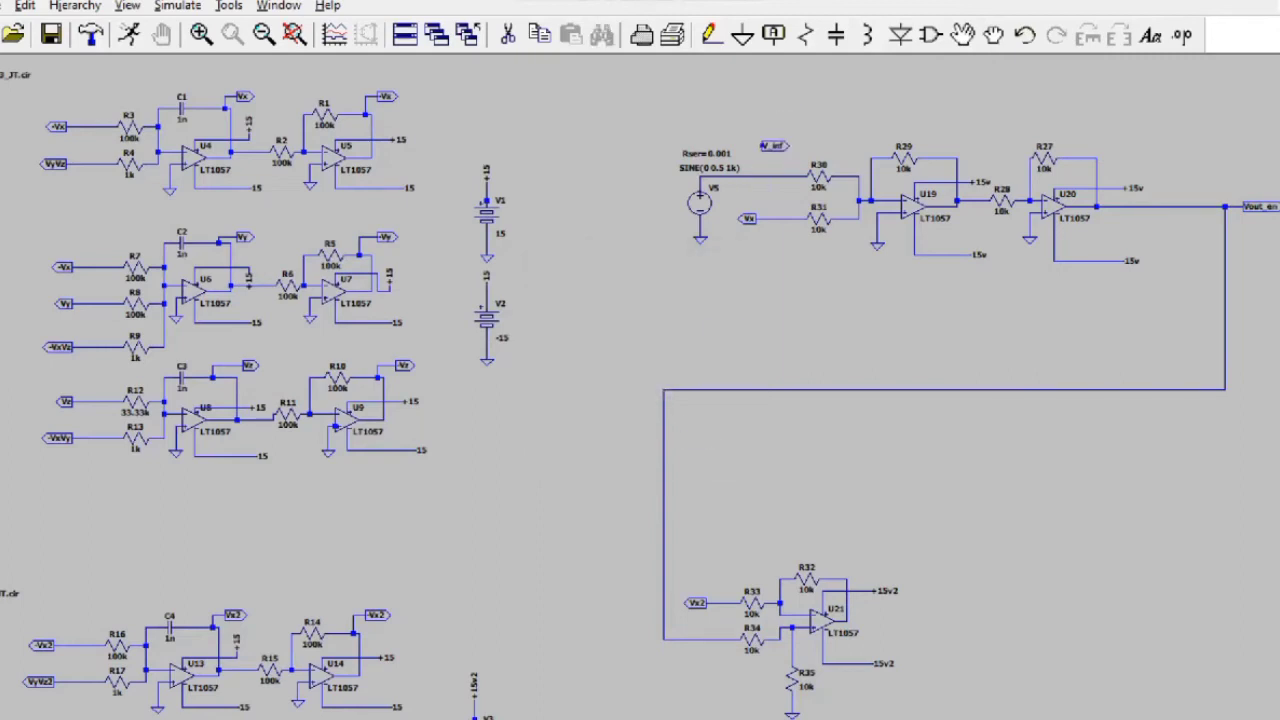
pyautogui.click(711, 35)
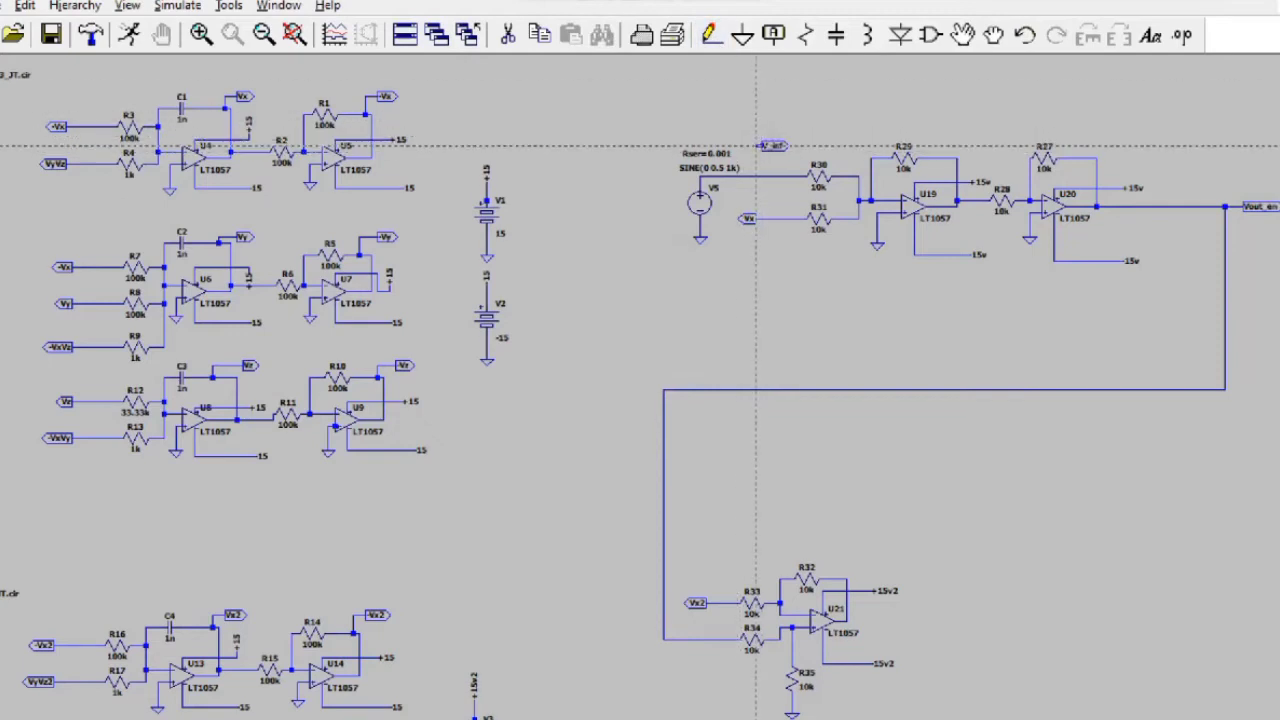
pyautogui.click(757, 177)
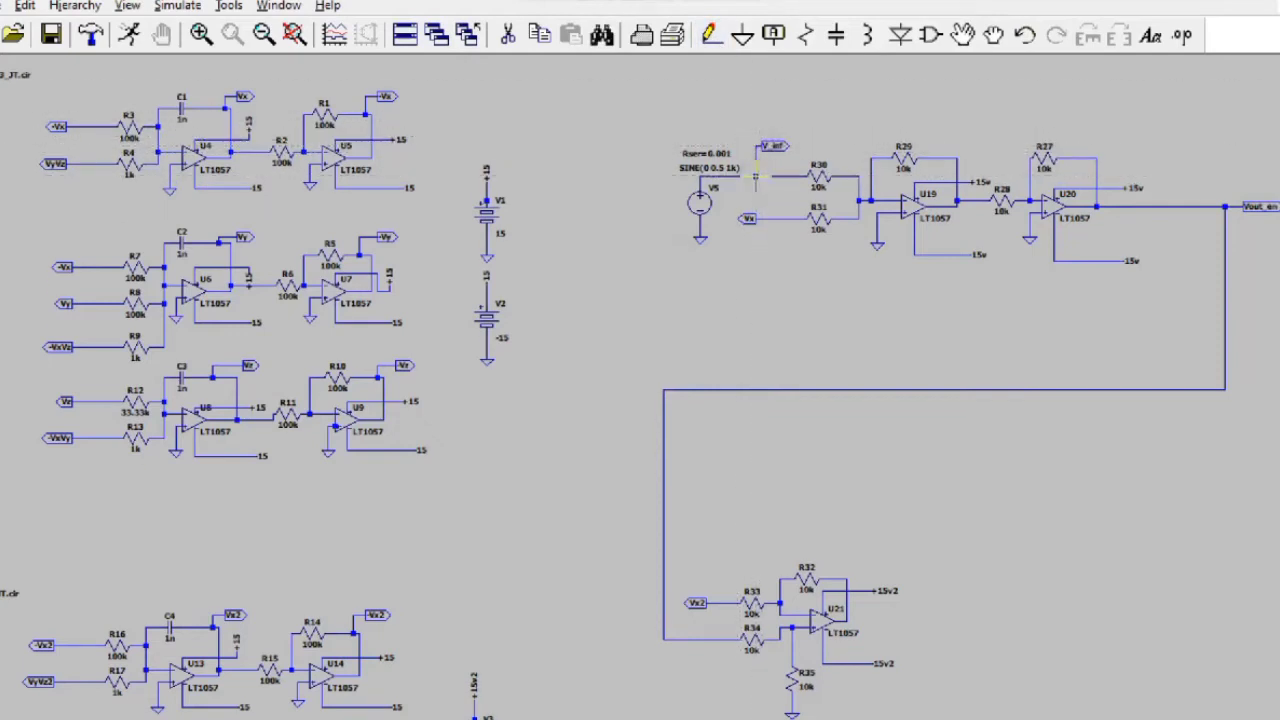
pyautogui.click(756, 176)
# Step: Place a V_if2 output-port label beside U21's output
pyautogui.click(820, 625)
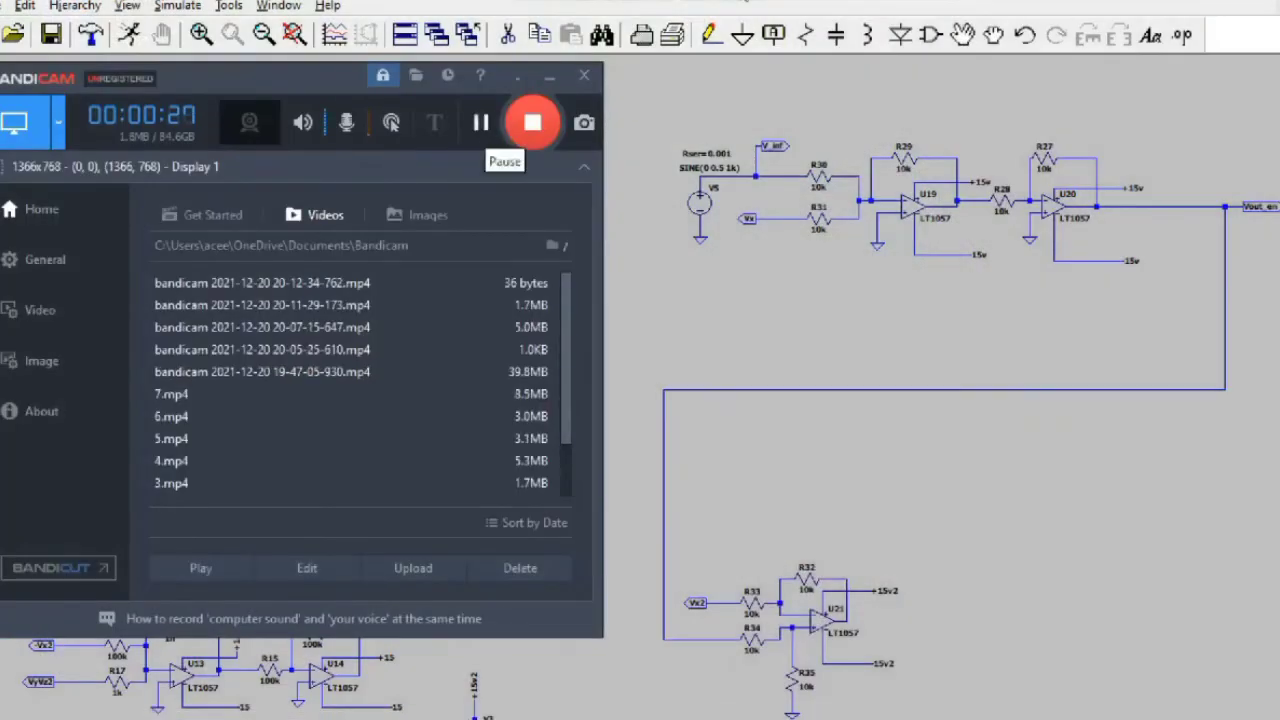
pyautogui.click(749, 5)
pyautogui.click(773, 35)
pyautogui.write('V_if2')
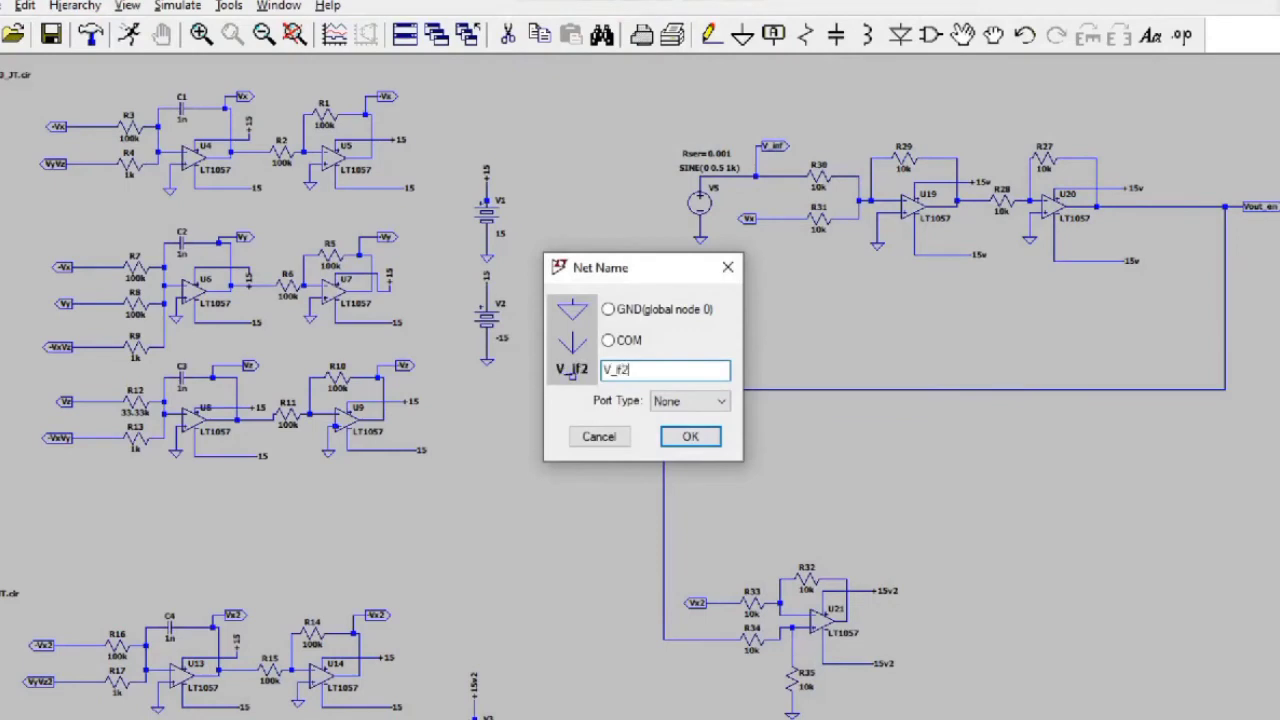
pyautogui.click(690, 401)
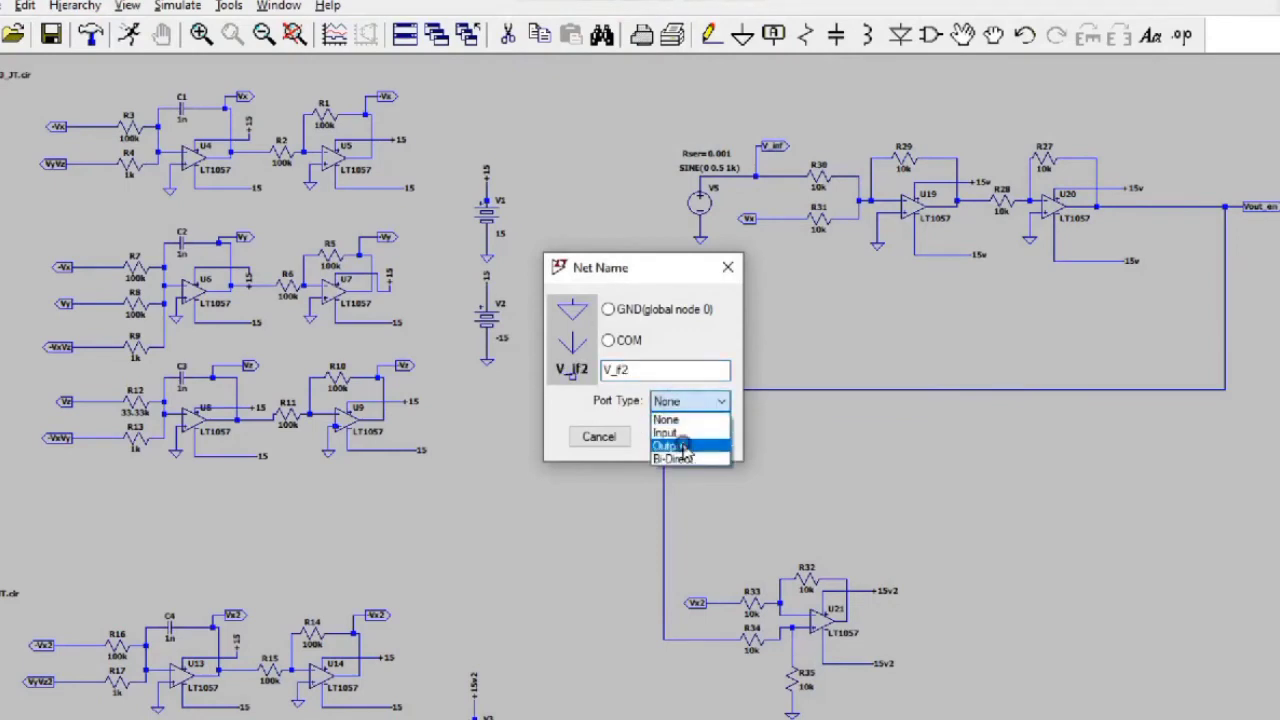
pyautogui.click(686, 445)
pyautogui.click(689, 437)
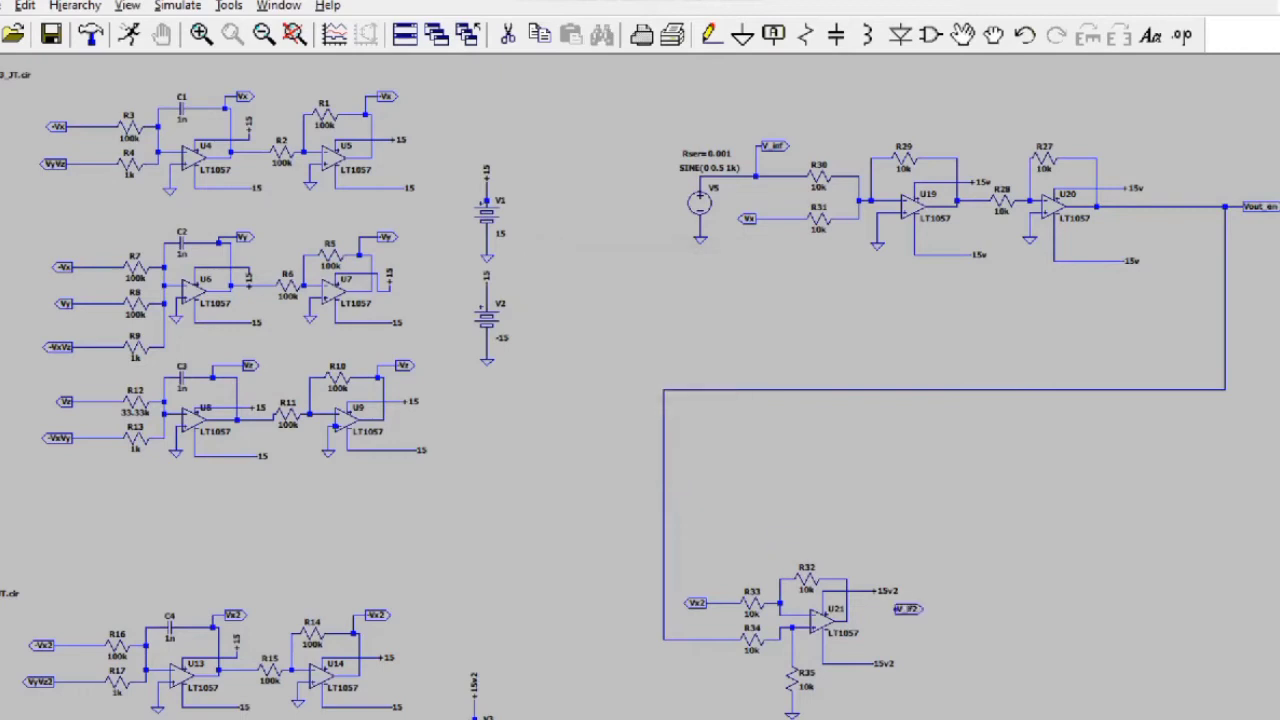
pyautogui.click(880, 622)
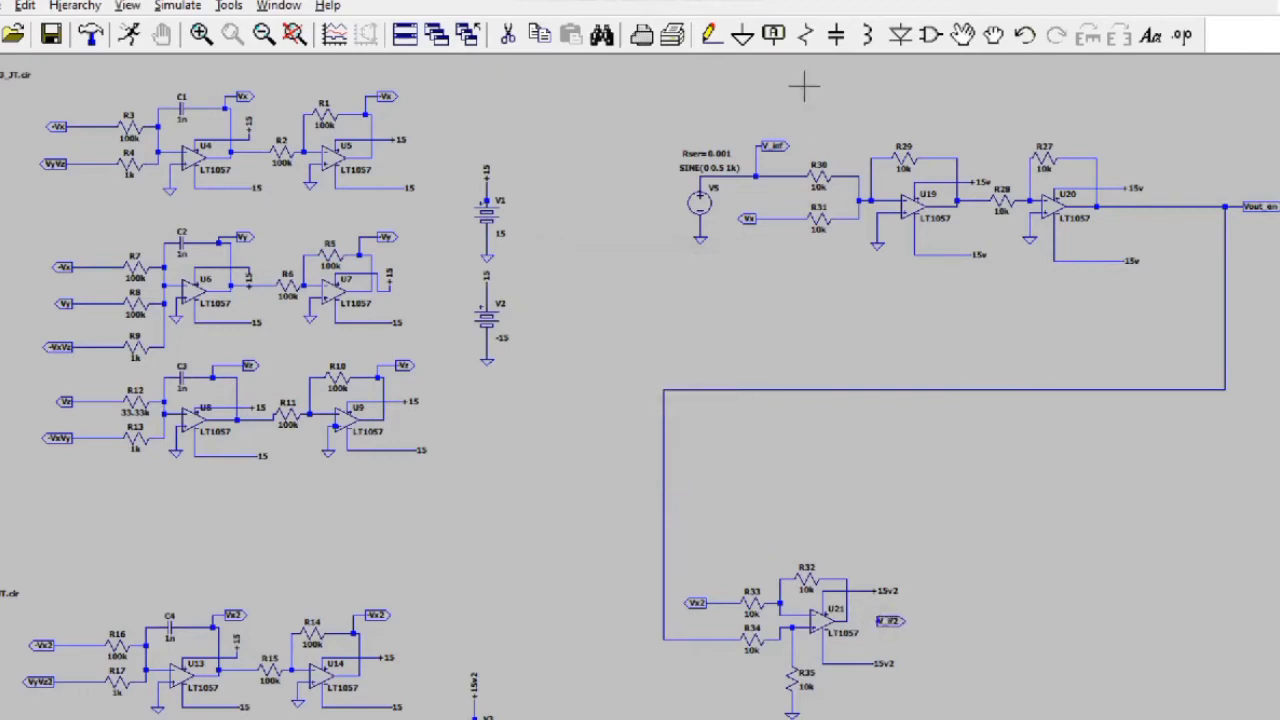
# Step: Draw a short wire from U21's output to the V_if2 label
pyautogui.click(710, 35)
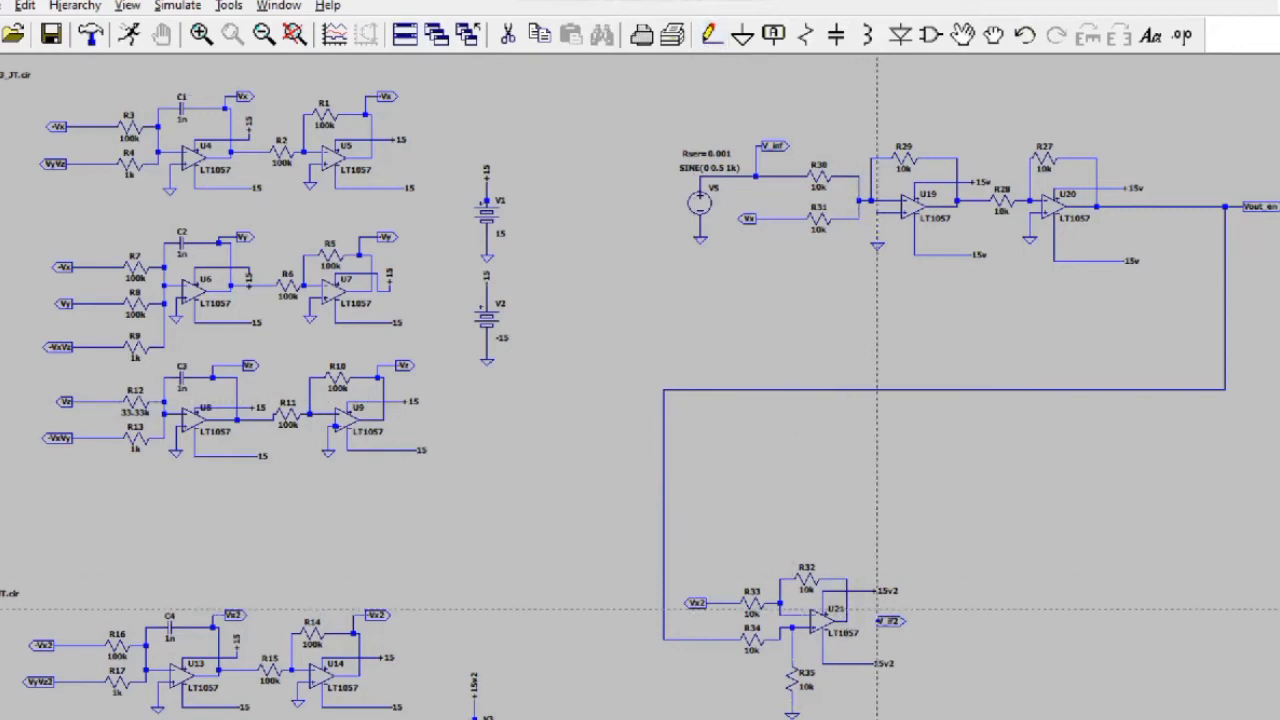
pyautogui.click(878, 621)
pyautogui.click(848, 621)
pyautogui.press('Escape')
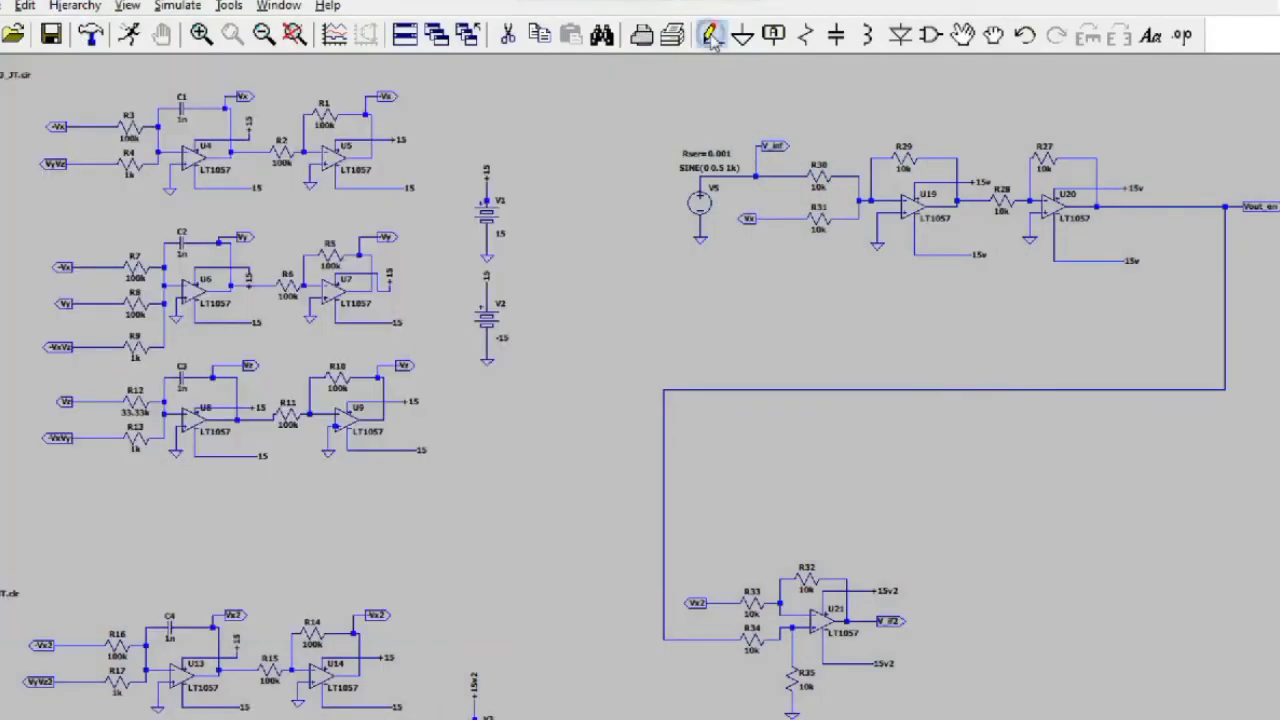
# Step: Route a cornered wire from U6's output down toward the lower circuit
pyautogui.click(710, 36)
pyautogui.click(231, 287)
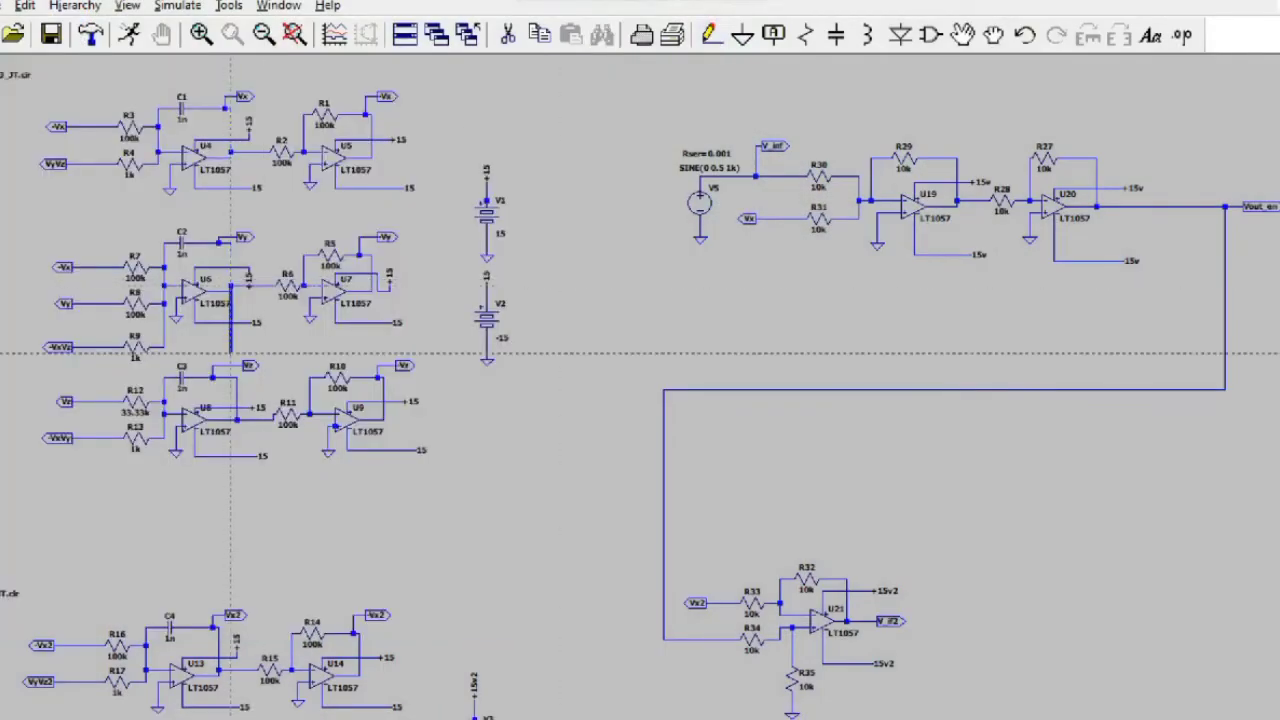
pyautogui.click(446, 338)
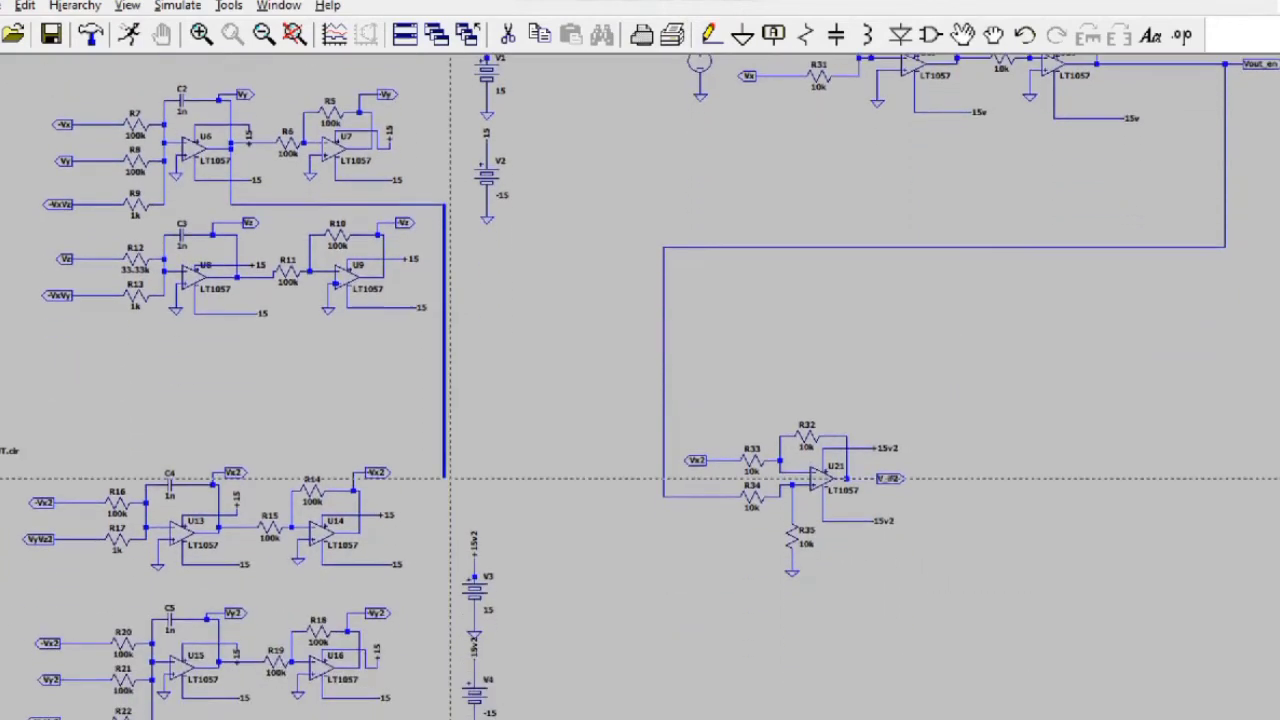
pyautogui.click(542, 478)
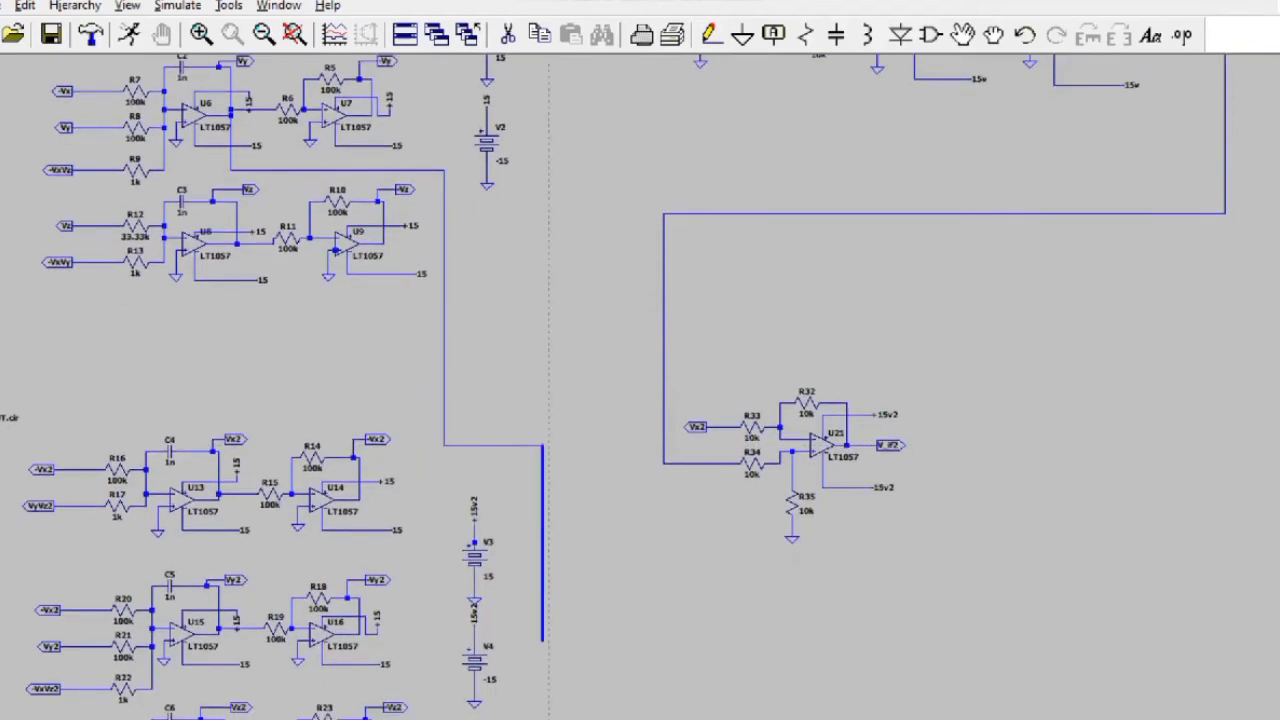
pyautogui.rightClick(451, 398)
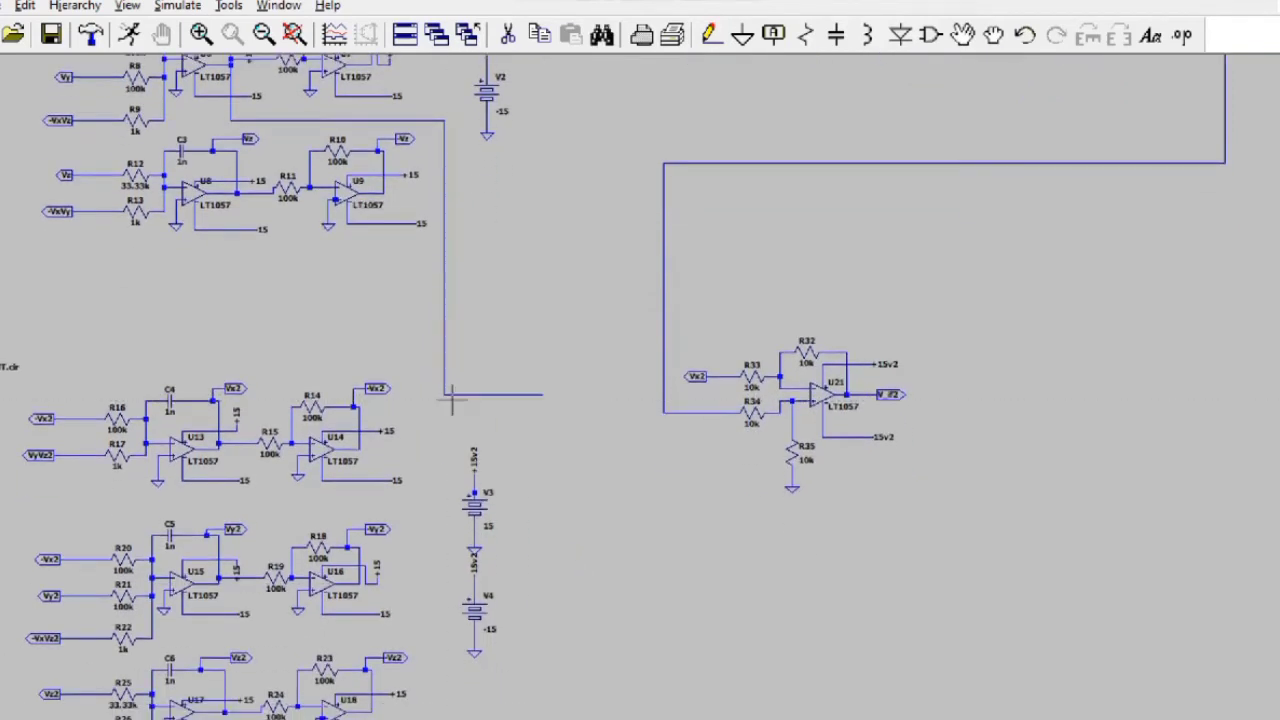
# Step: Delete the leftover horizontal stub and wire U15's output down and across into the vertical wire
pyautogui.click(507, 34)
pyautogui.click(510, 395)
pyautogui.press('F3')
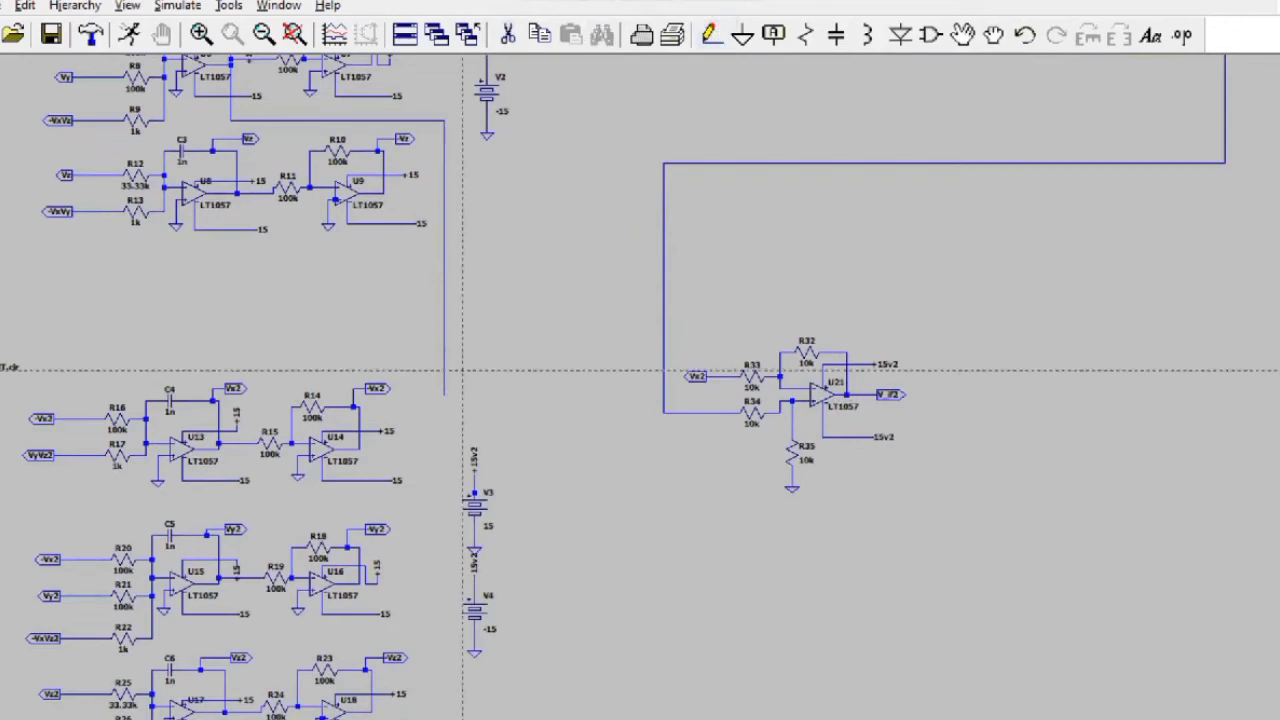
pyautogui.click(219, 578)
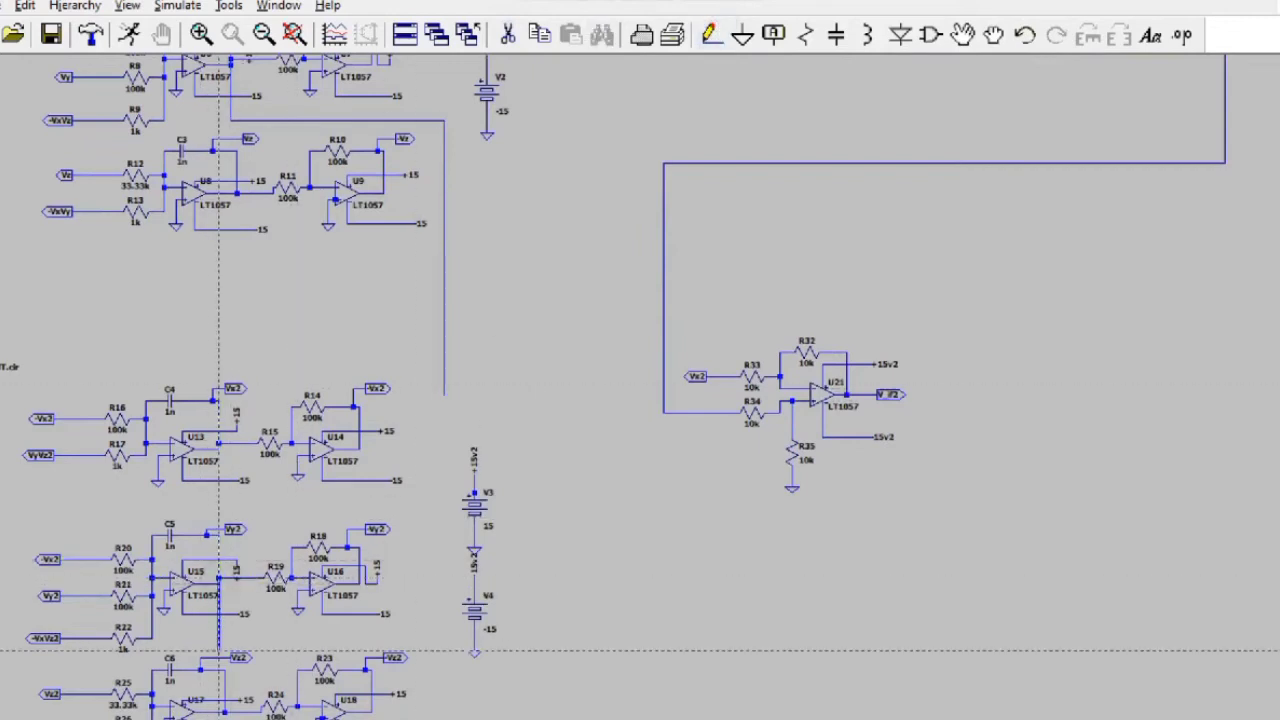
pyautogui.click(444, 645)
pyautogui.click(444, 394)
pyautogui.rightClick(444, 394)
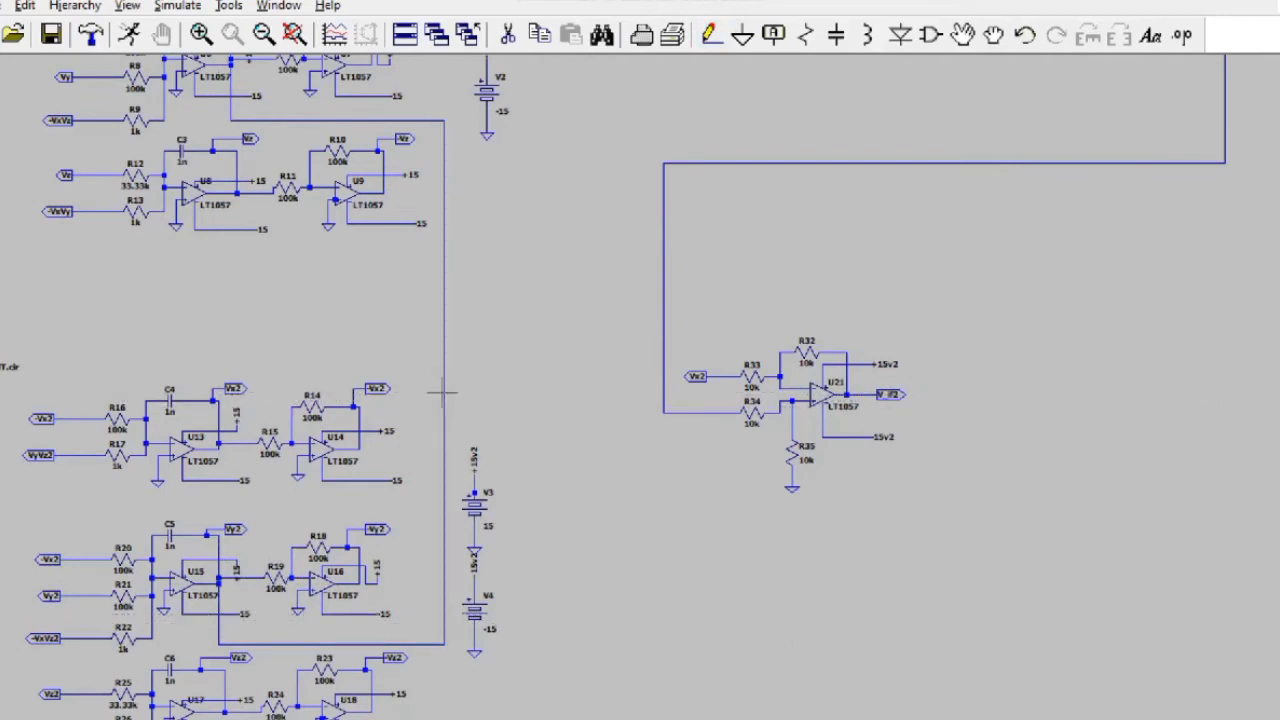
pyautogui.moveTo(648, 716)
pyautogui.click(821, 716)
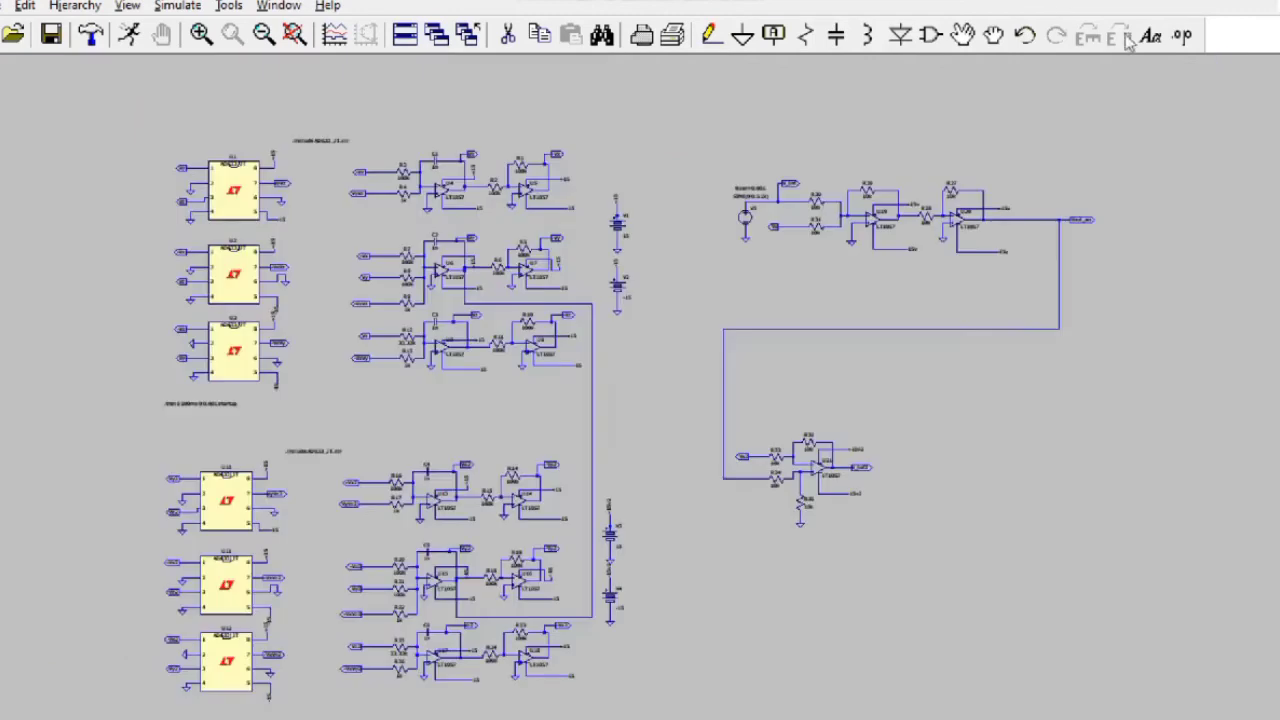
pyautogui.click(1150, 36)
# Step: Add the comment 'ADDER CIRCUIT' below the adder stage
pyautogui.press('capslock')
pyautogui.write('A')
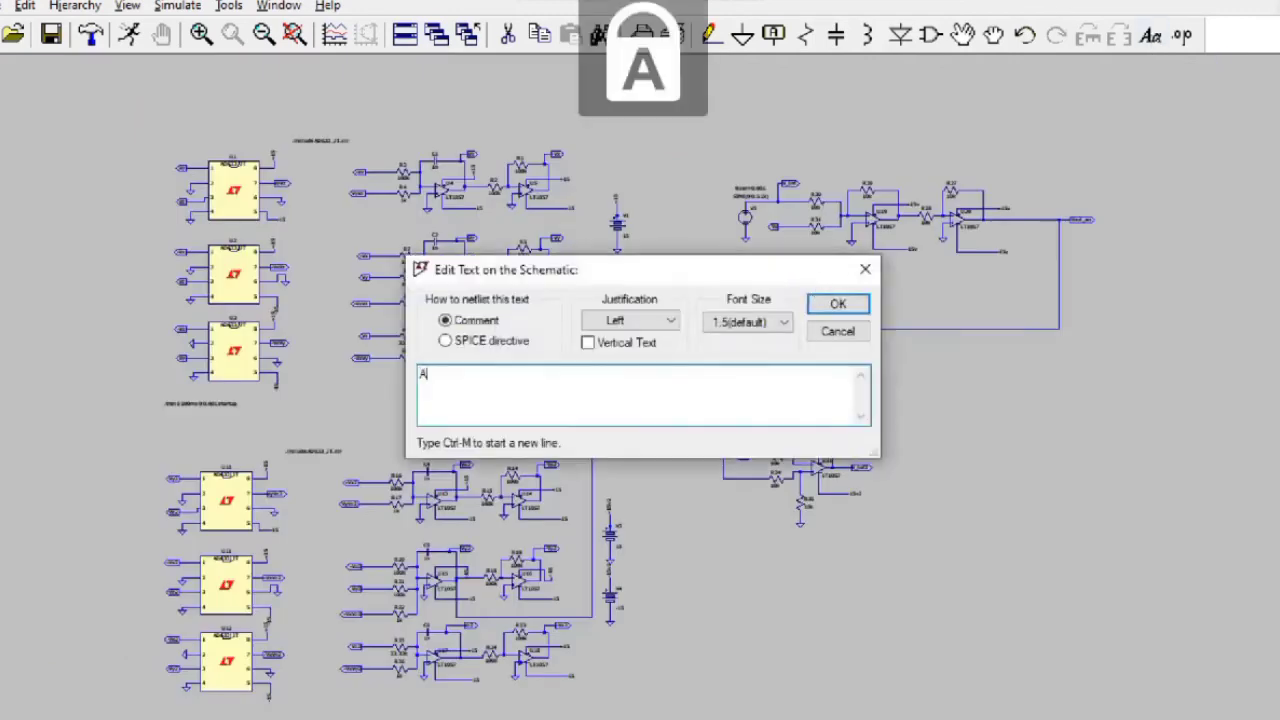
pyautogui.write('DDER CIRCUIT')
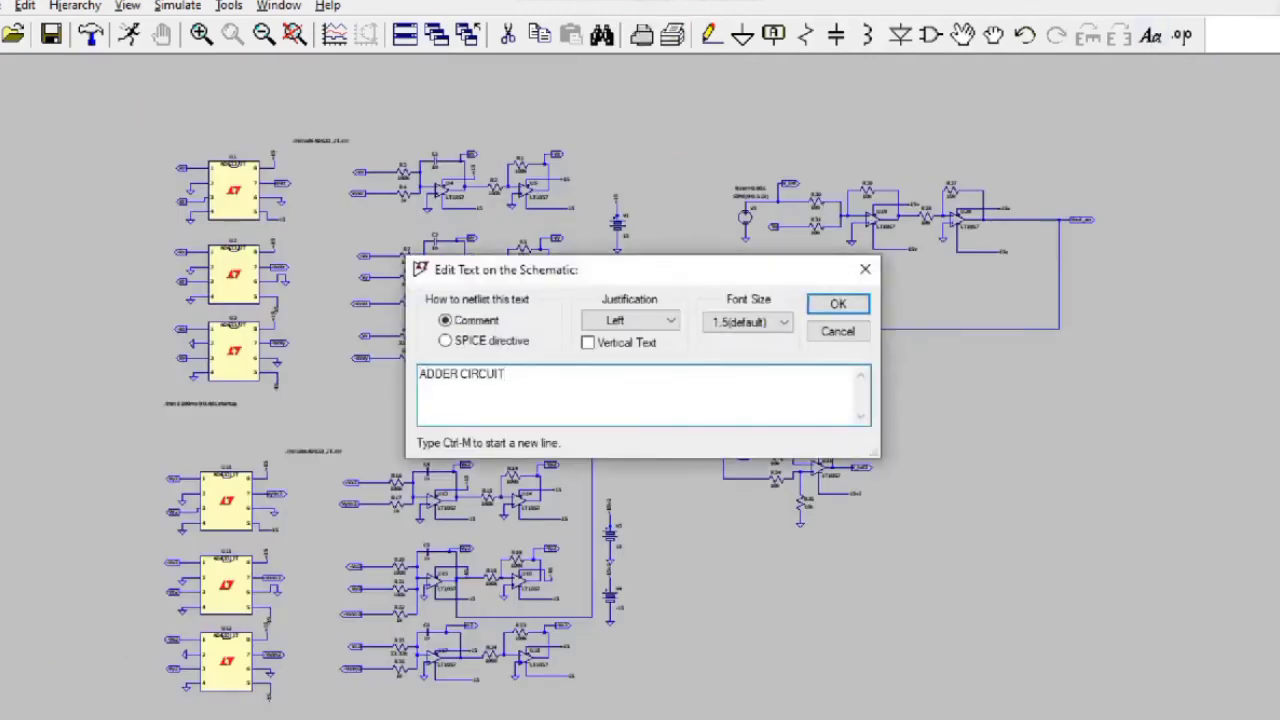
pyautogui.press('Return')
pyautogui.click(851, 286)
# Step: Place an 'INFORMASI' comment above the sine source
pyautogui.click(1152, 35)
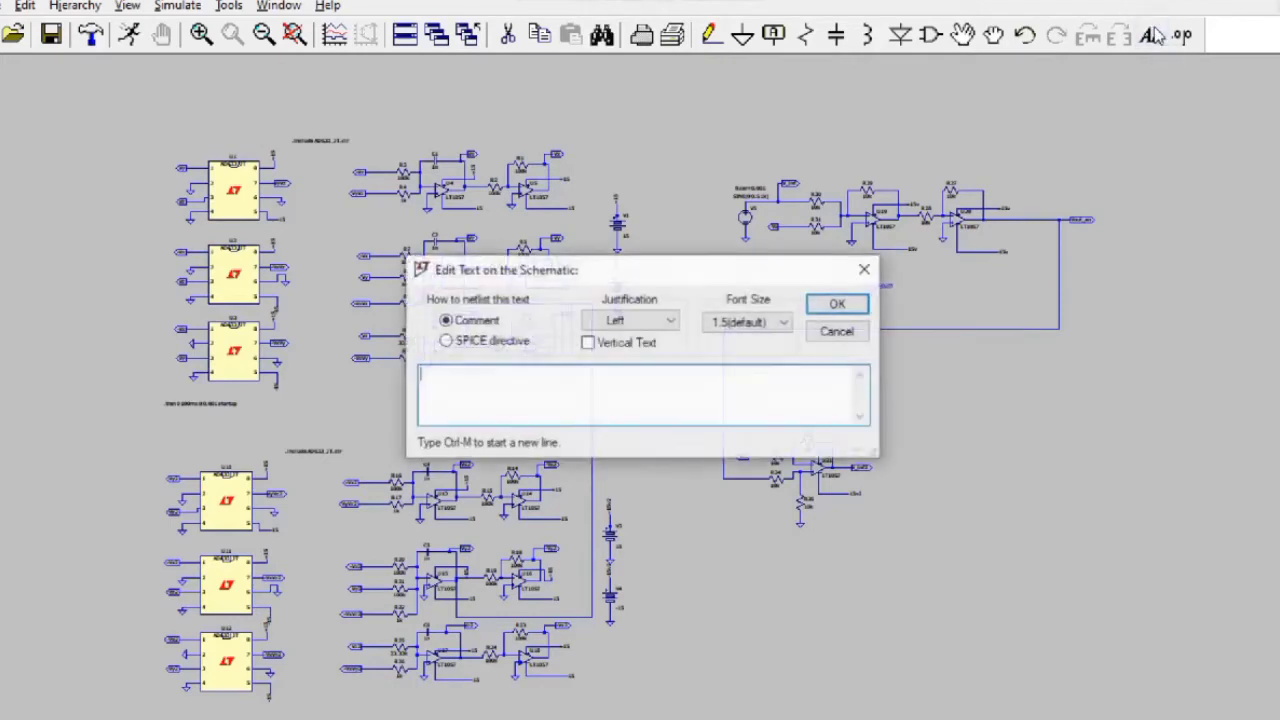
pyautogui.write('MOT')
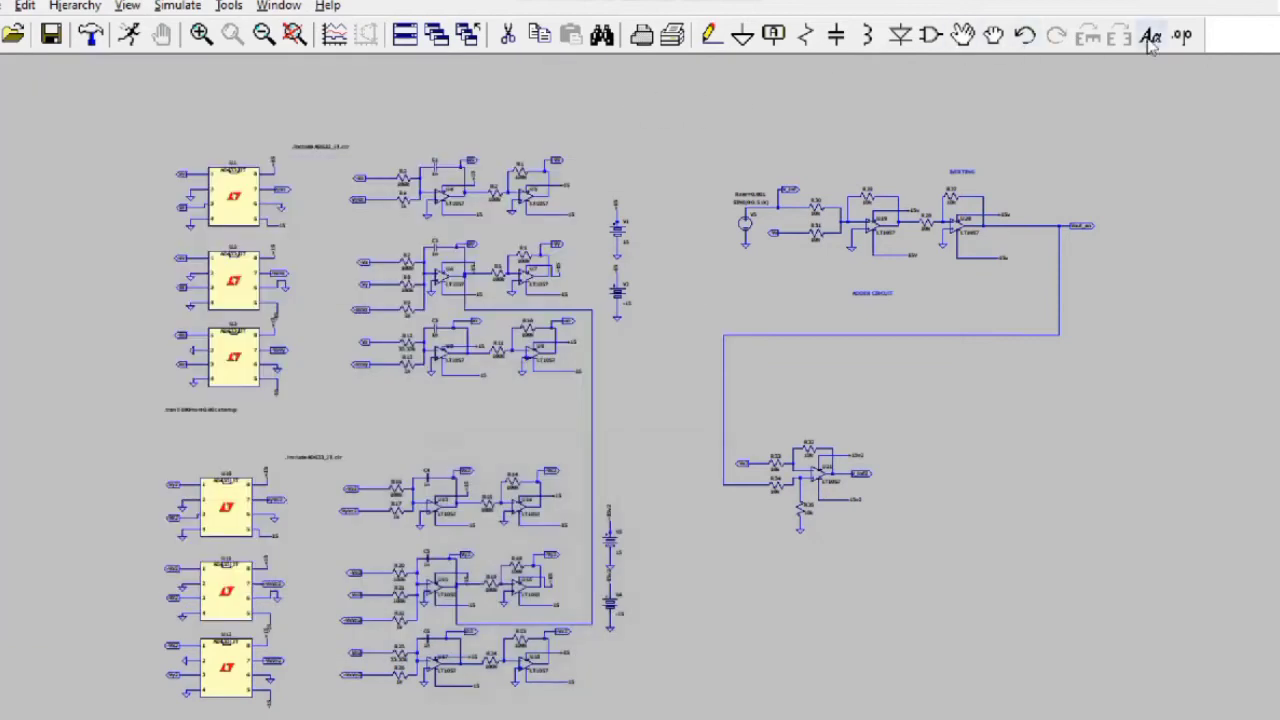
pyautogui.click(1150, 37)
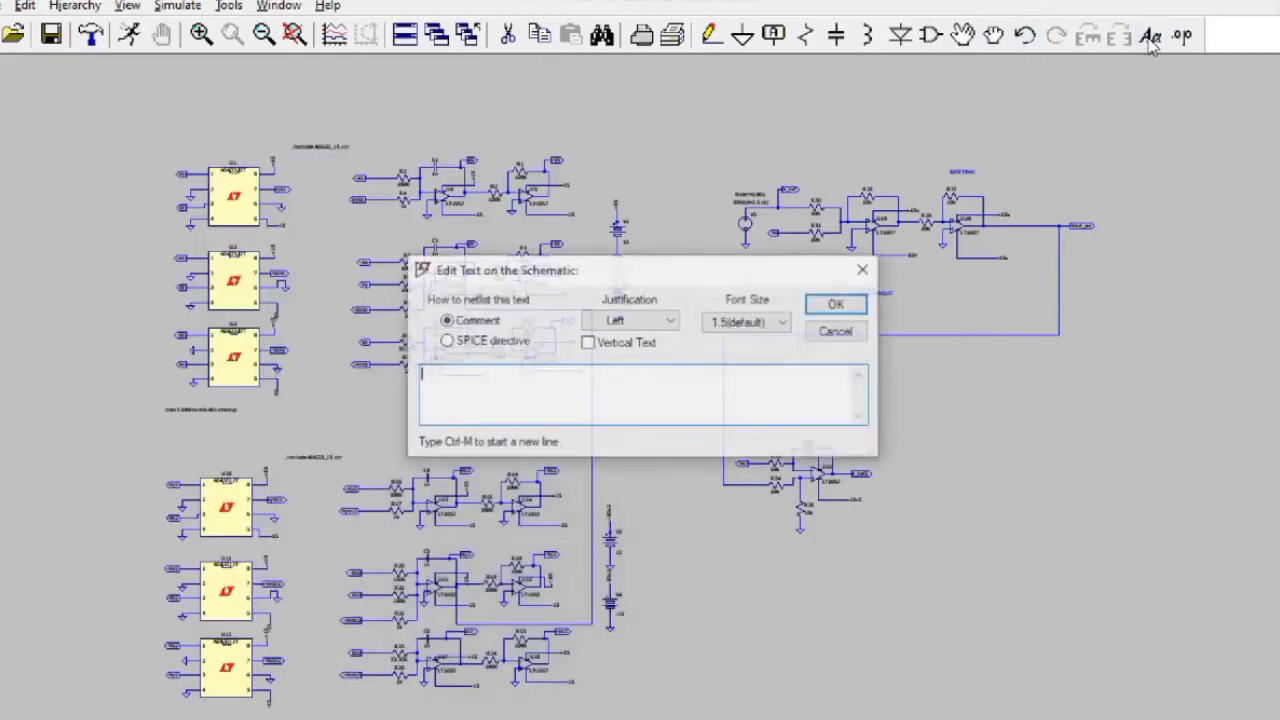
pyautogui.write('IFOSRMADS')
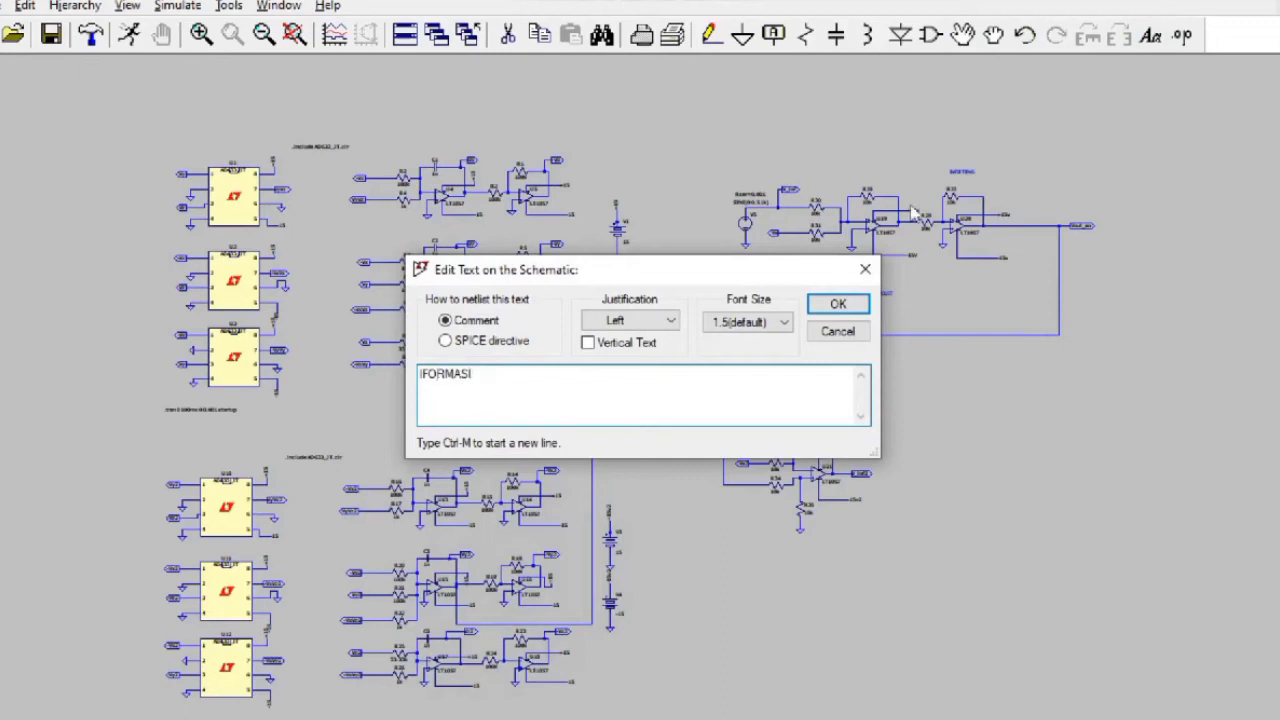
pyautogui.click(838, 304)
pyautogui.click(771, 167)
# Step: Add the 'CHAOTIC X' comment under the adder inputs
pyautogui.click(1150, 37)
pyautogui.write('CHAOS')
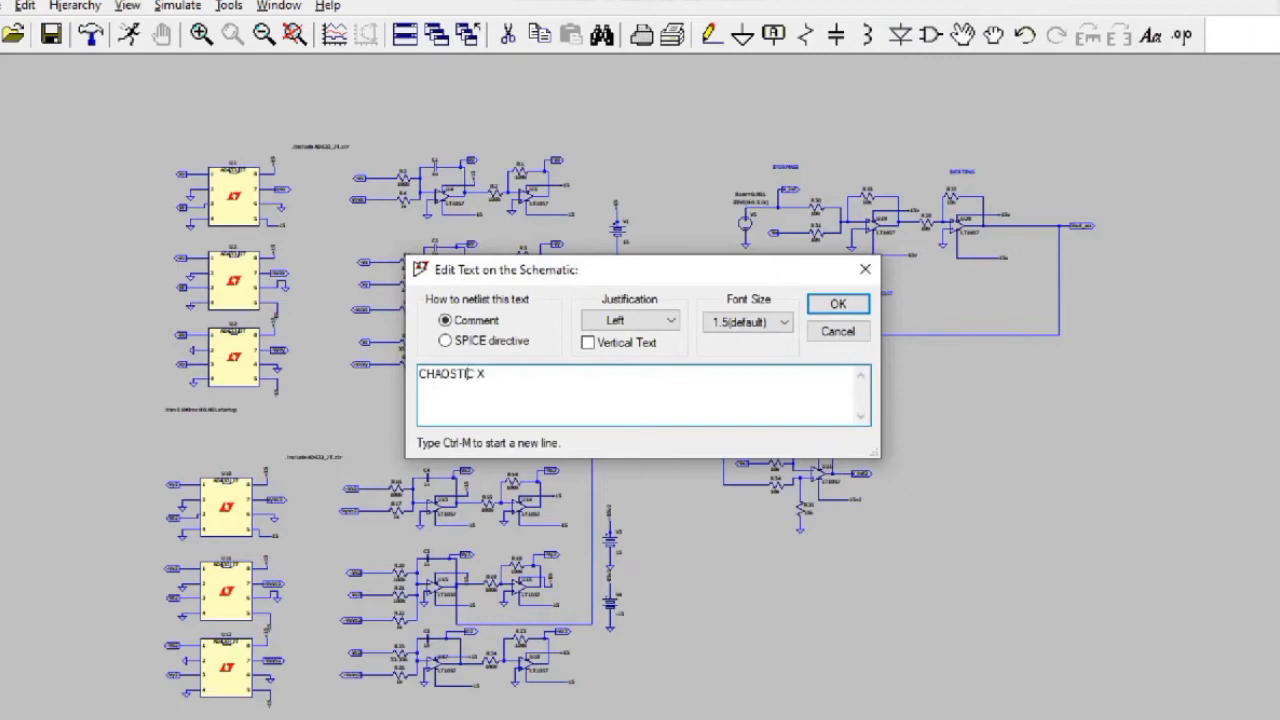
pyautogui.write('TIC X')
pyautogui.press('Return')
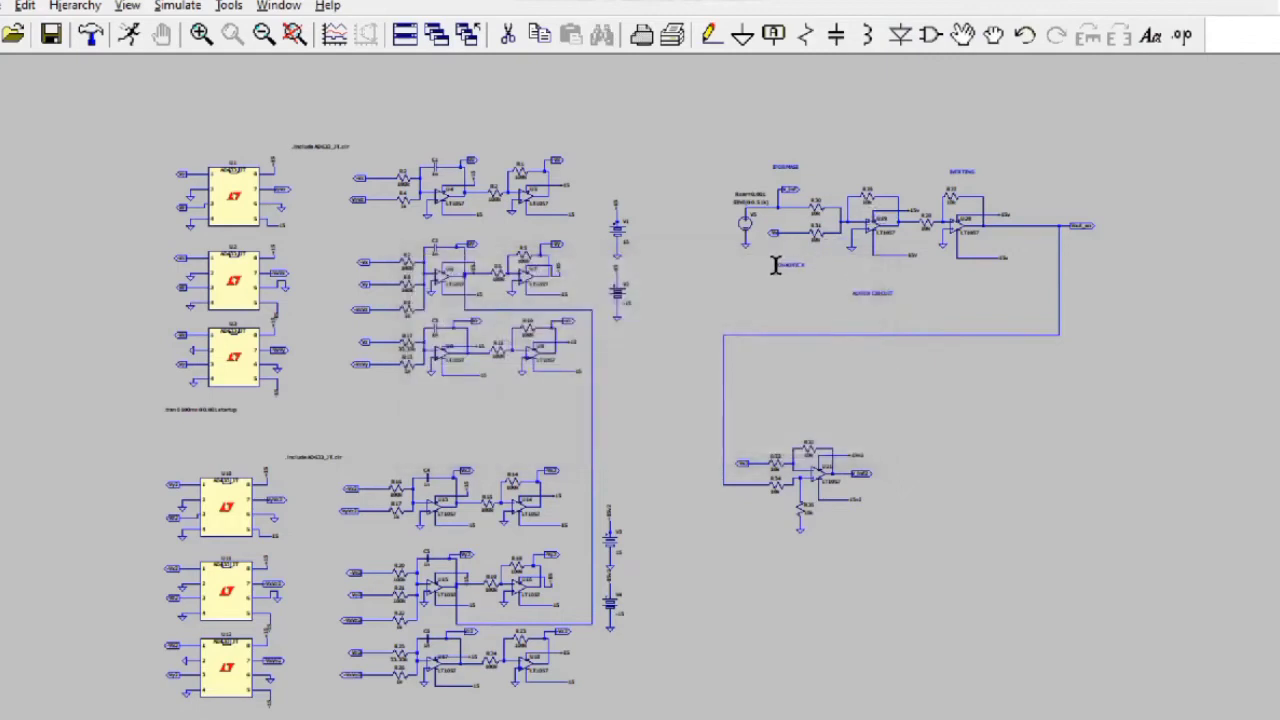
pyautogui.click(771, 265)
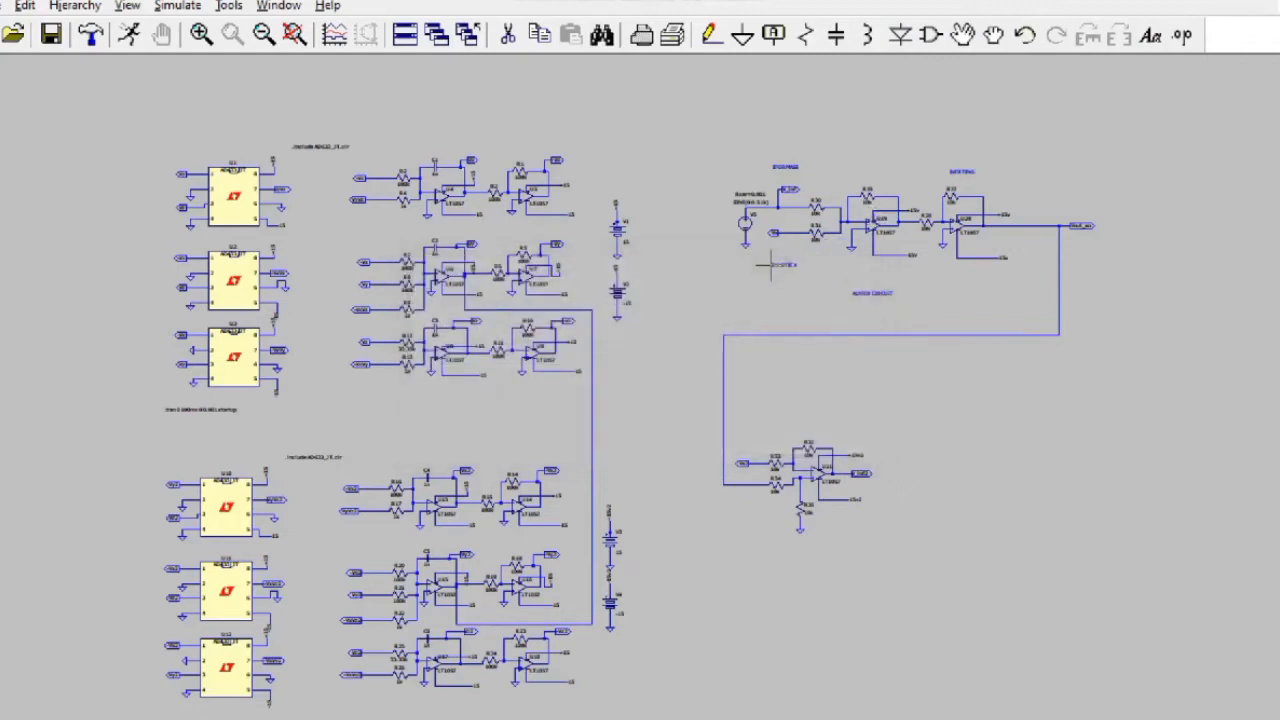
# Step: Place the 'IFORMASI TEREKRIPSI' comment beside the output wire, fixing the typos
pyautogui.click(1150, 37)
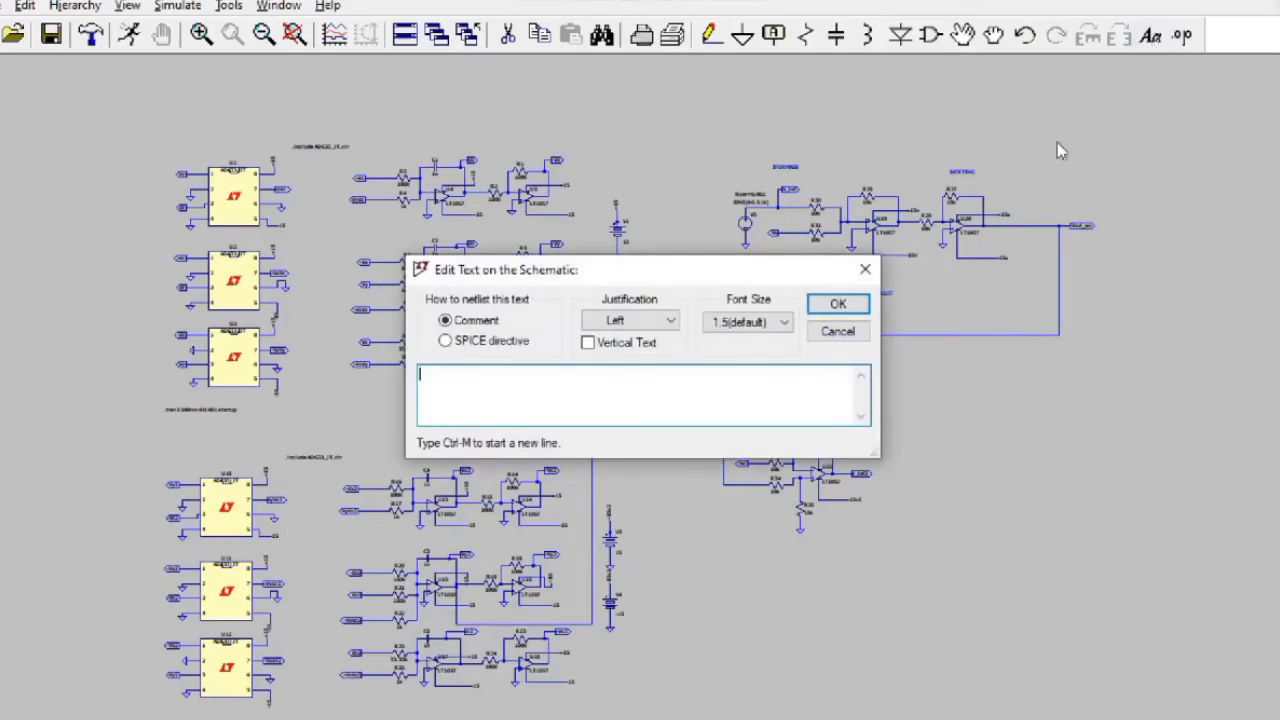
pyautogui.write('IFOSRMADSI TEREKRIPOSI')
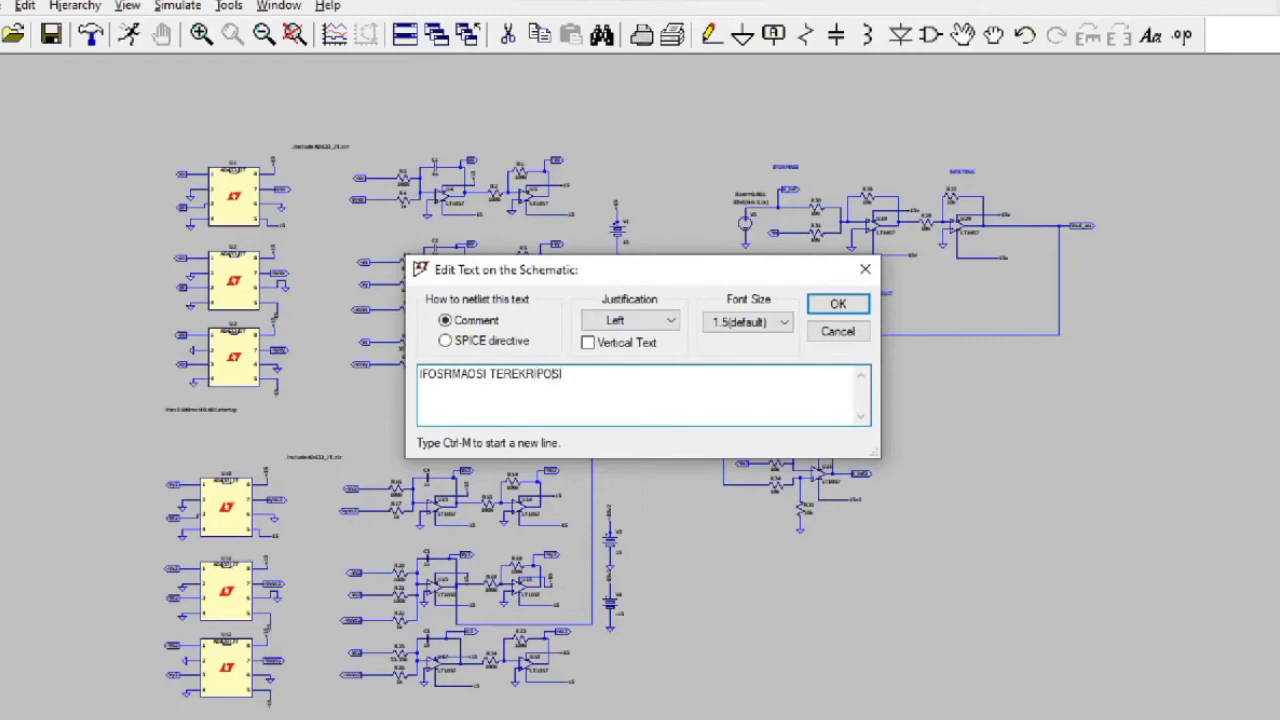
pyautogui.click(470, 374)
pyautogui.press('BackSpace')
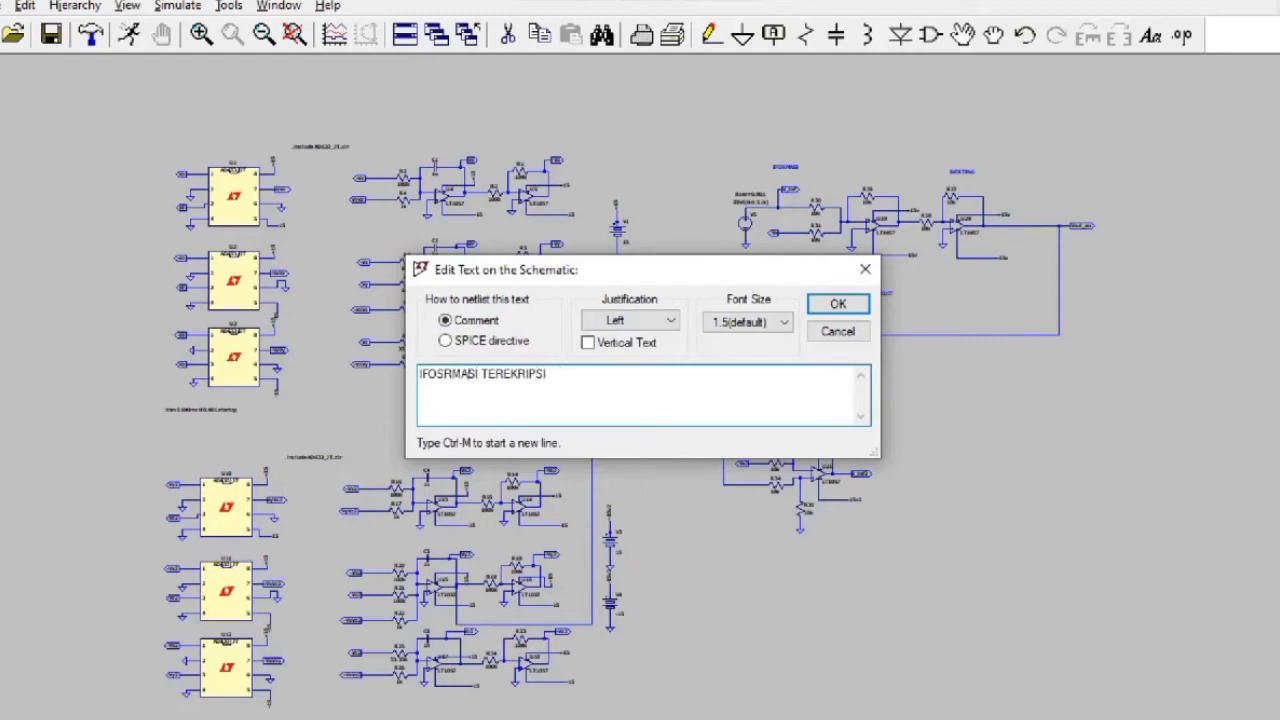
pyautogui.press('BackSpace')
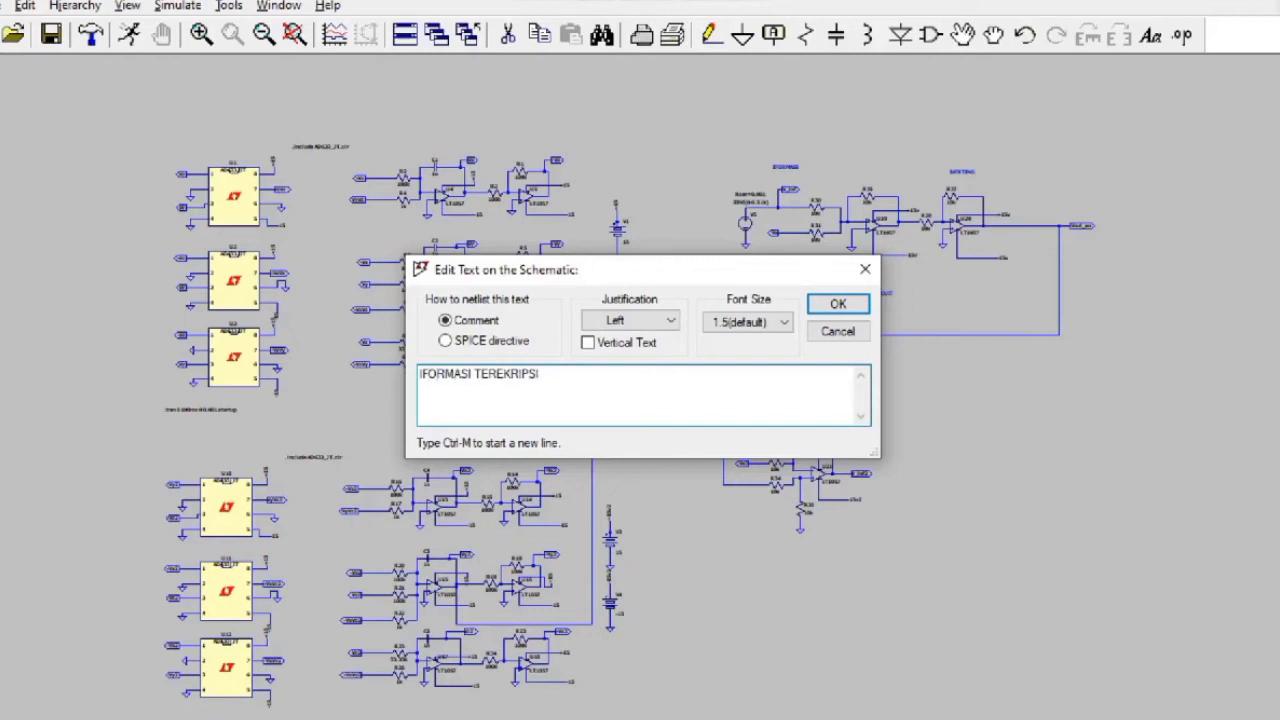
pyautogui.press('Return')
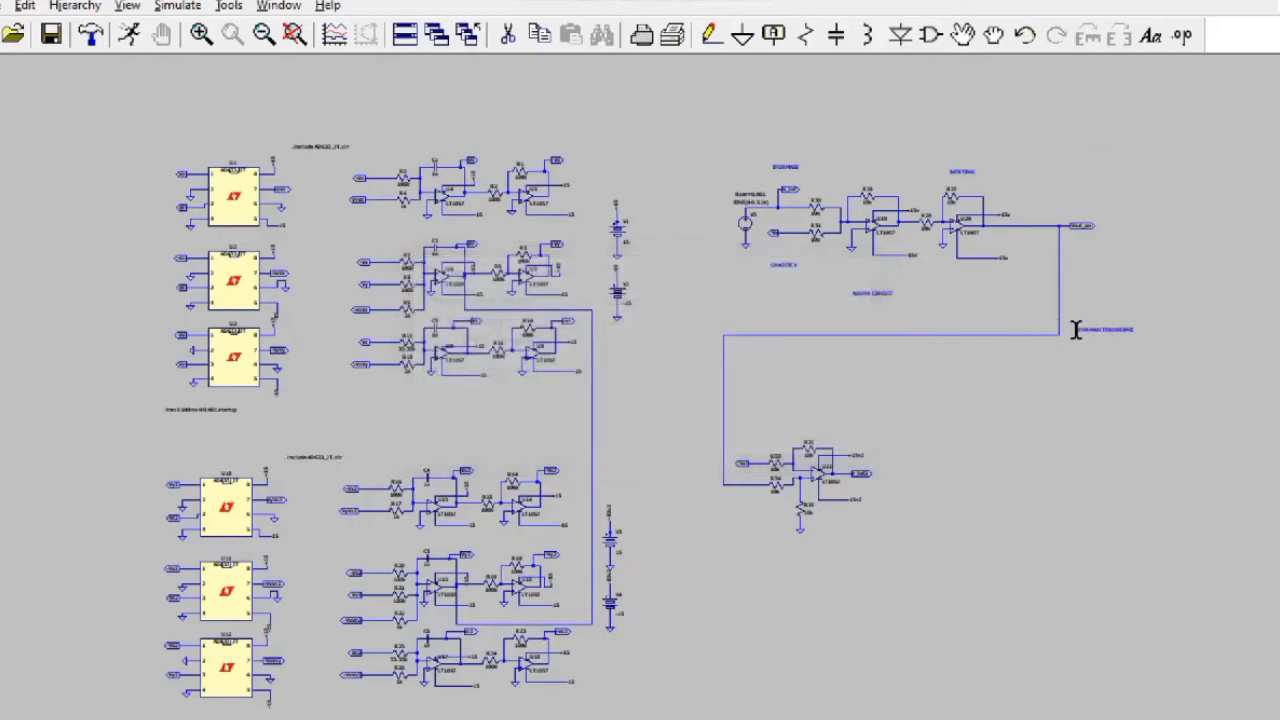
pyautogui.click(1075, 330)
# Step: Add the title 'CHAOTIC CIRCUIT TRANSMITTER' at the top-left, then pan to the U21 adder stage
pyautogui.click(819, 714)
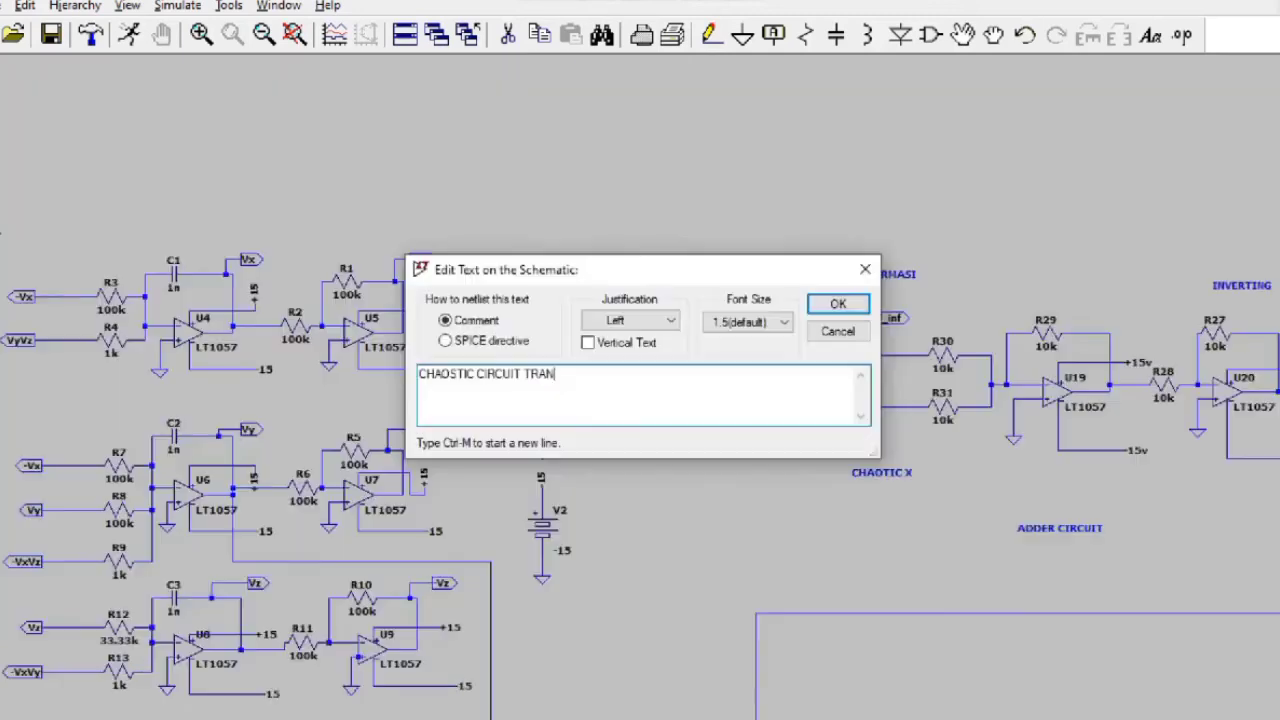
pyautogui.write('NOSMITTER')
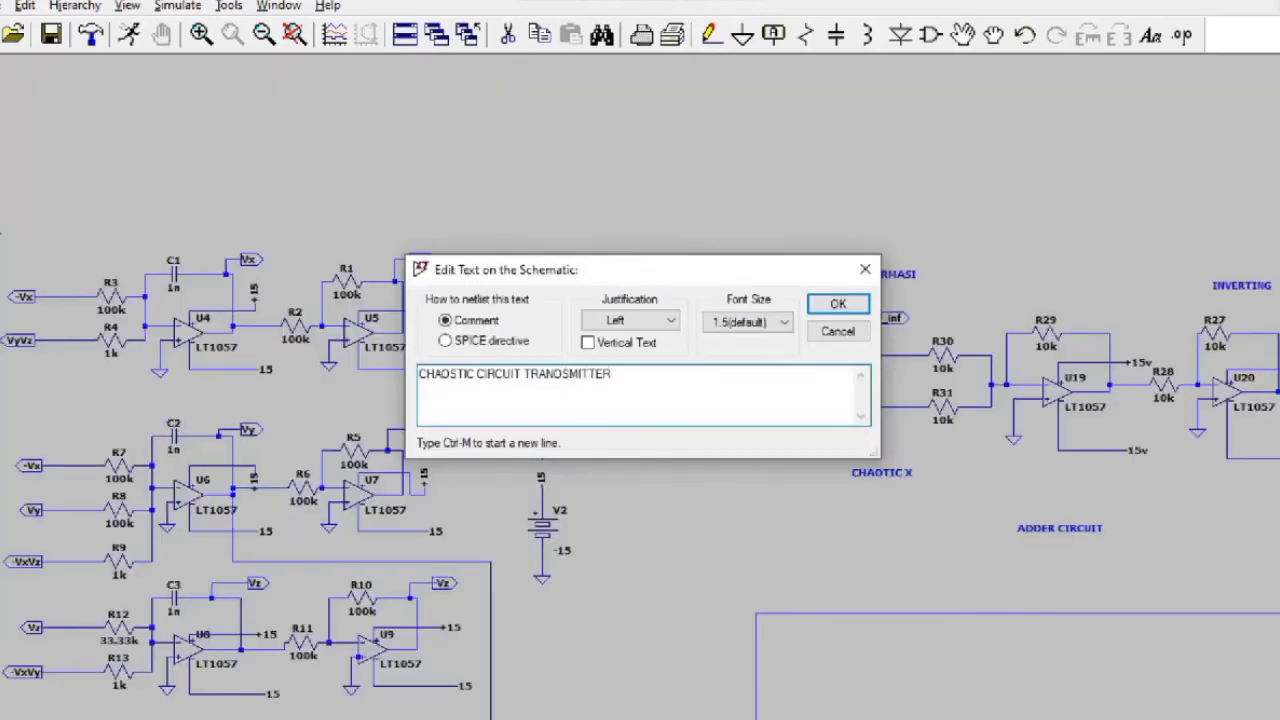
pyautogui.press('BackSpace')
pyautogui.write('S')
pyautogui.press('BackSpace')
pyautogui.press('BackSpace')
pyautogui.click(836, 304)
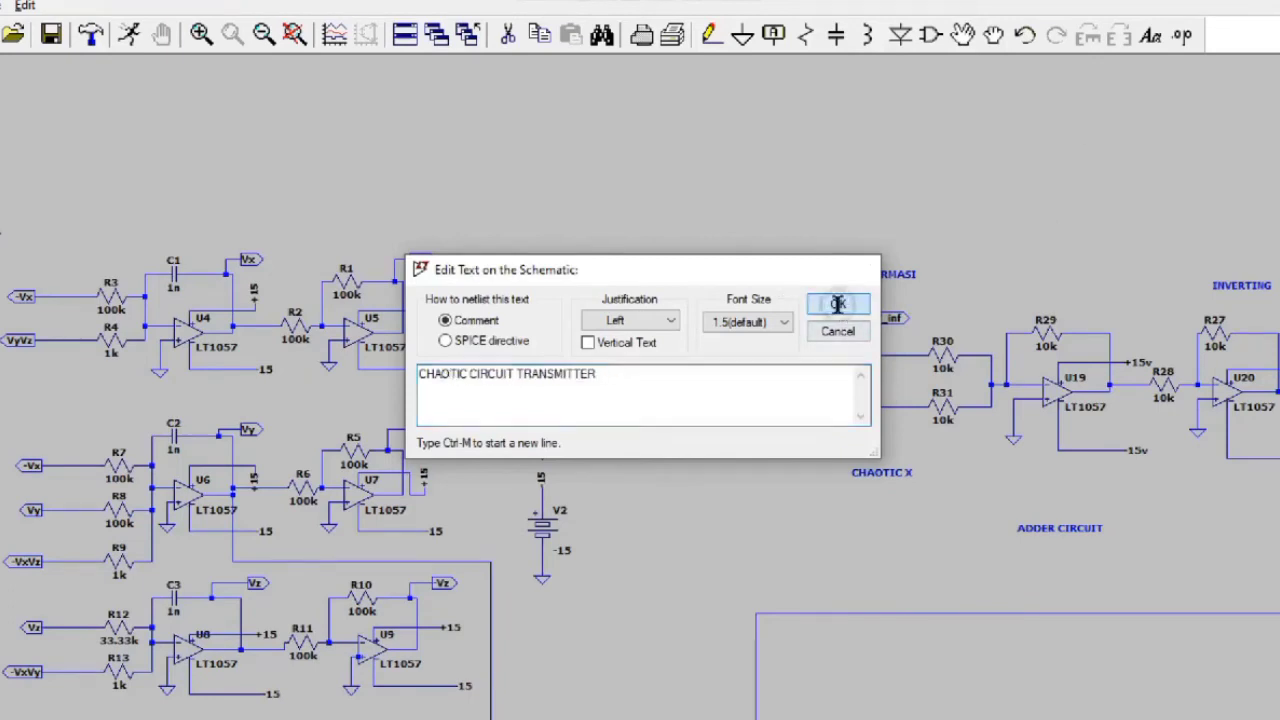
pyautogui.click(194, 189)
pyautogui.moveTo(586, 258); pyautogui.dragTo(608, 106)
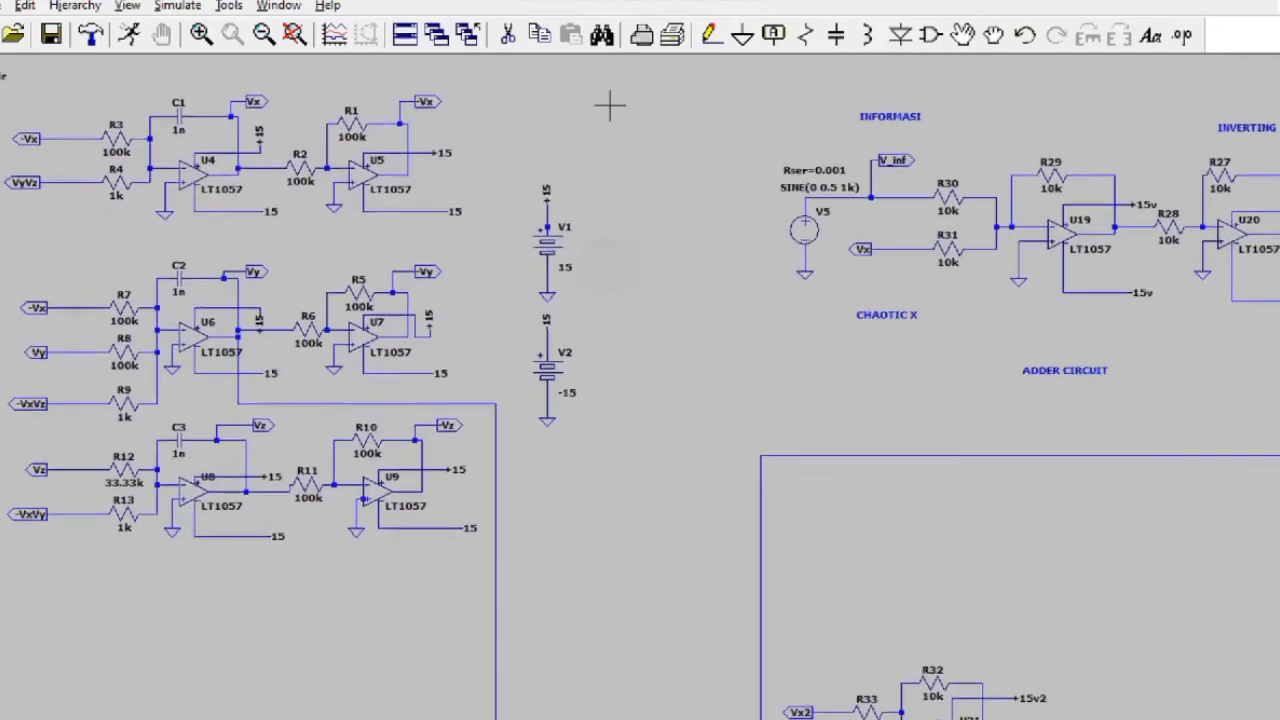
pyautogui.moveTo(677, 329); pyautogui.dragTo(712, 55)
pyautogui.moveTo(742, 303); pyautogui.dragTo(893, 220)
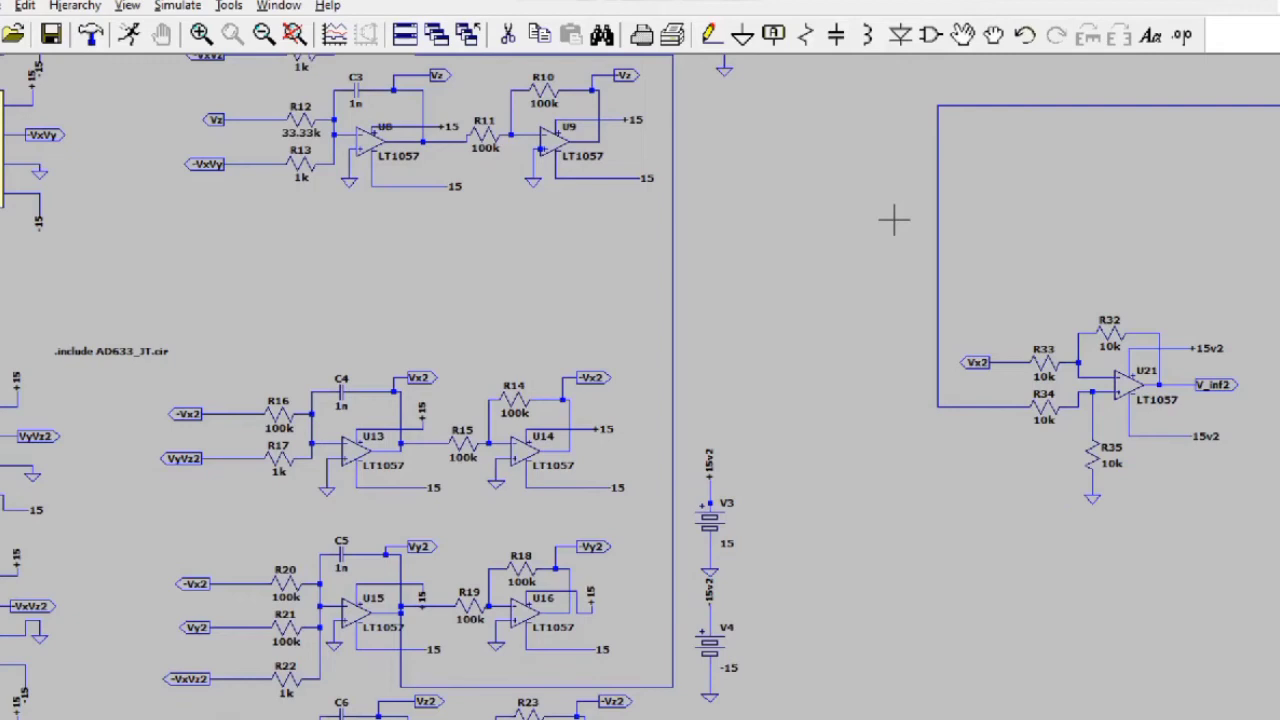
# Step: Add the 'INFOSRMASI TERENKRIPSI' comment beside the subtractor input, removing a stray letter
pyautogui.scroll(-2, 855, 230)
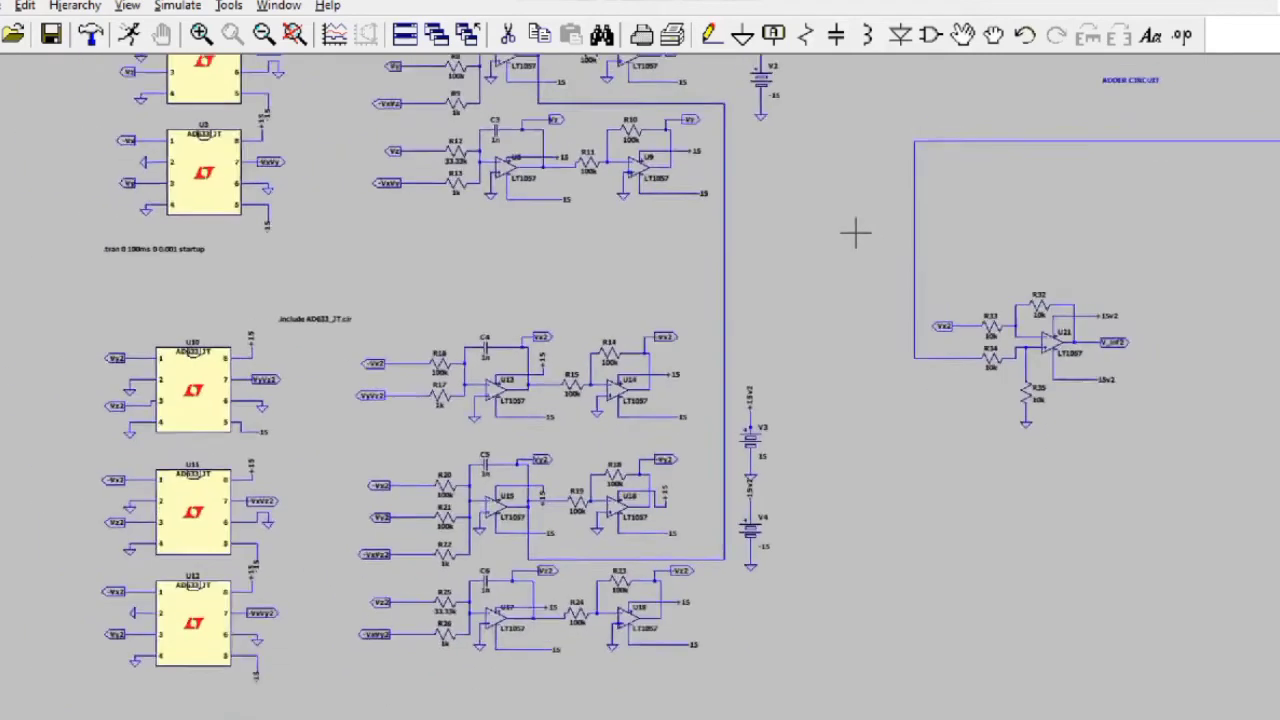
pyautogui.scroll(2, 855, 233)
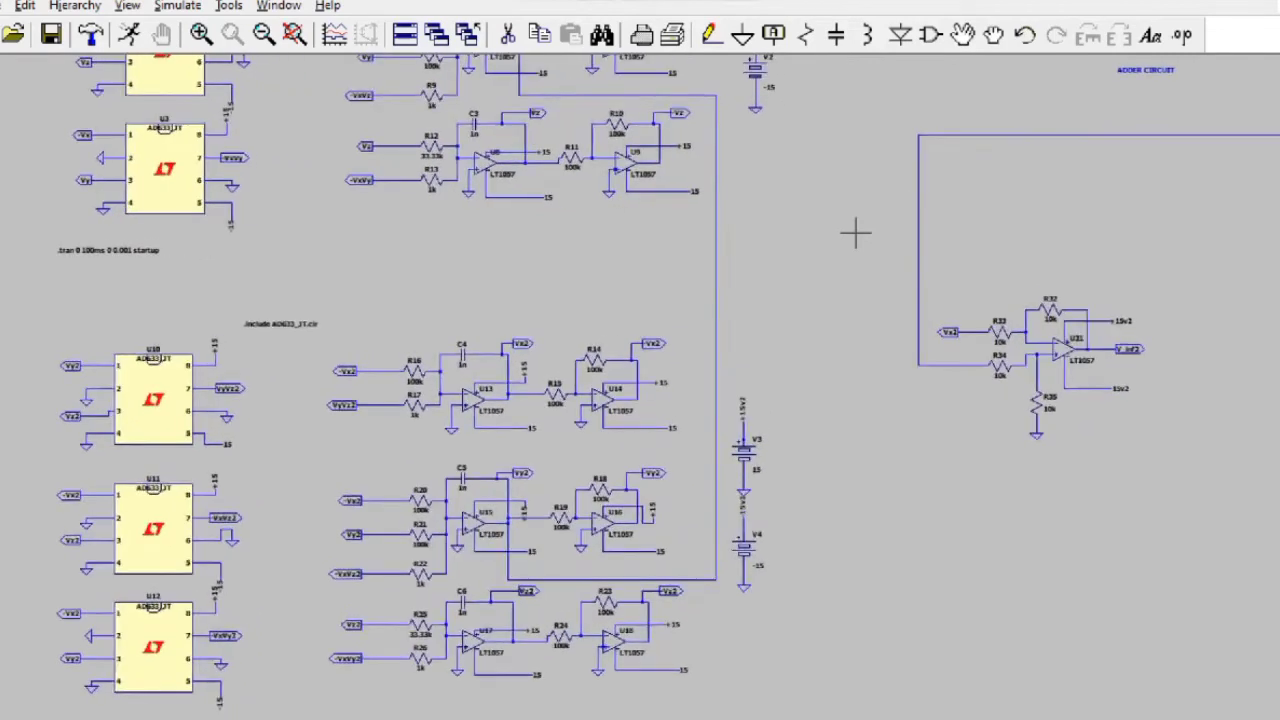
pyautogui.click(1150, 35)
pyautogui.write('JALUR')
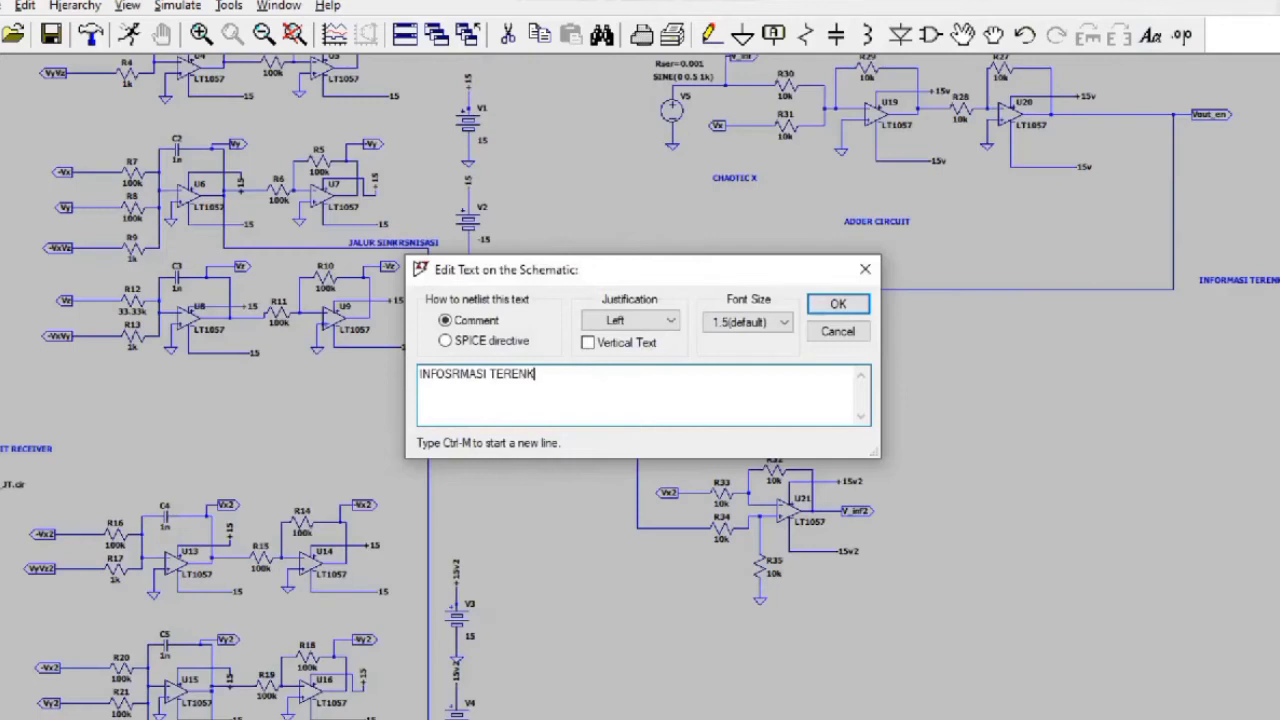
pyautogui.write('RIPOSI')
pyautogui.press('Left')
pyautogui.press('Left')
pyautogui.press('BackSpace')
pyautogui.press('Return')
pyautogui.click(585, 542)
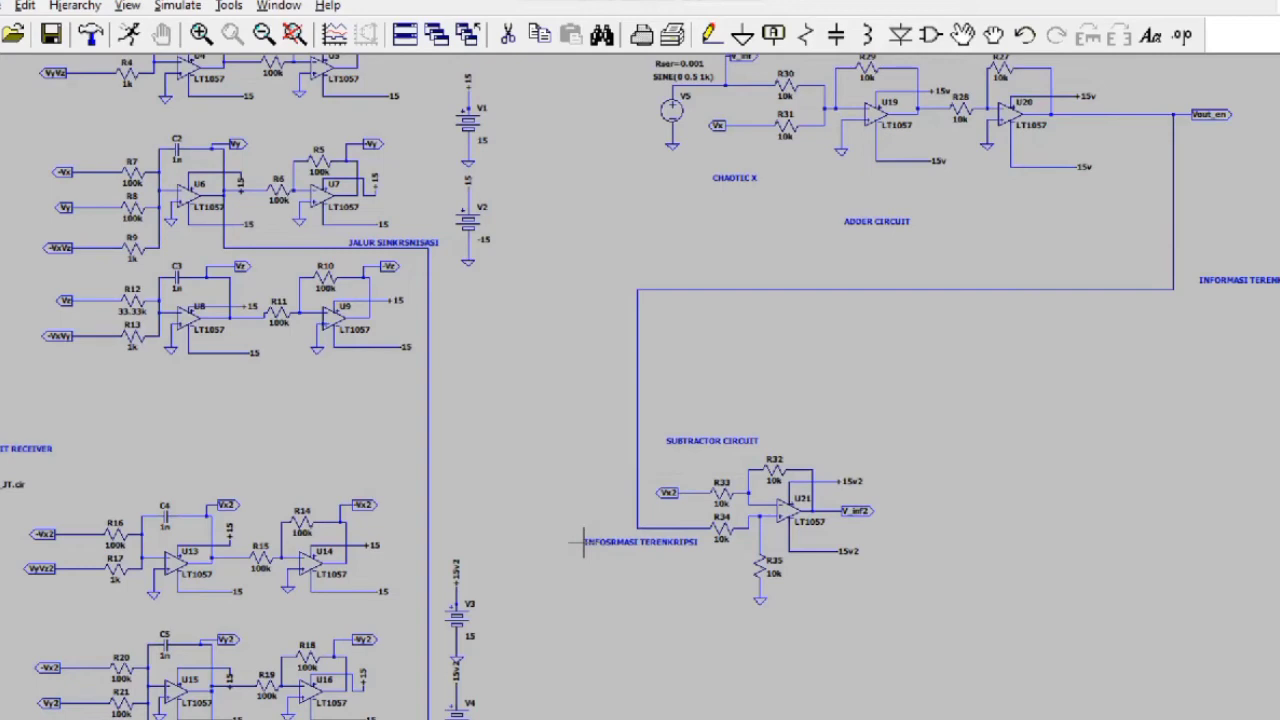
# Step: Place a 'CHAOTIC X' comment at the subtractor's Vx2 input and reposition the adder's CHAOTIC X label
pyautogui.click(1150, 36)
pyautogui.write('CHAOSTI')
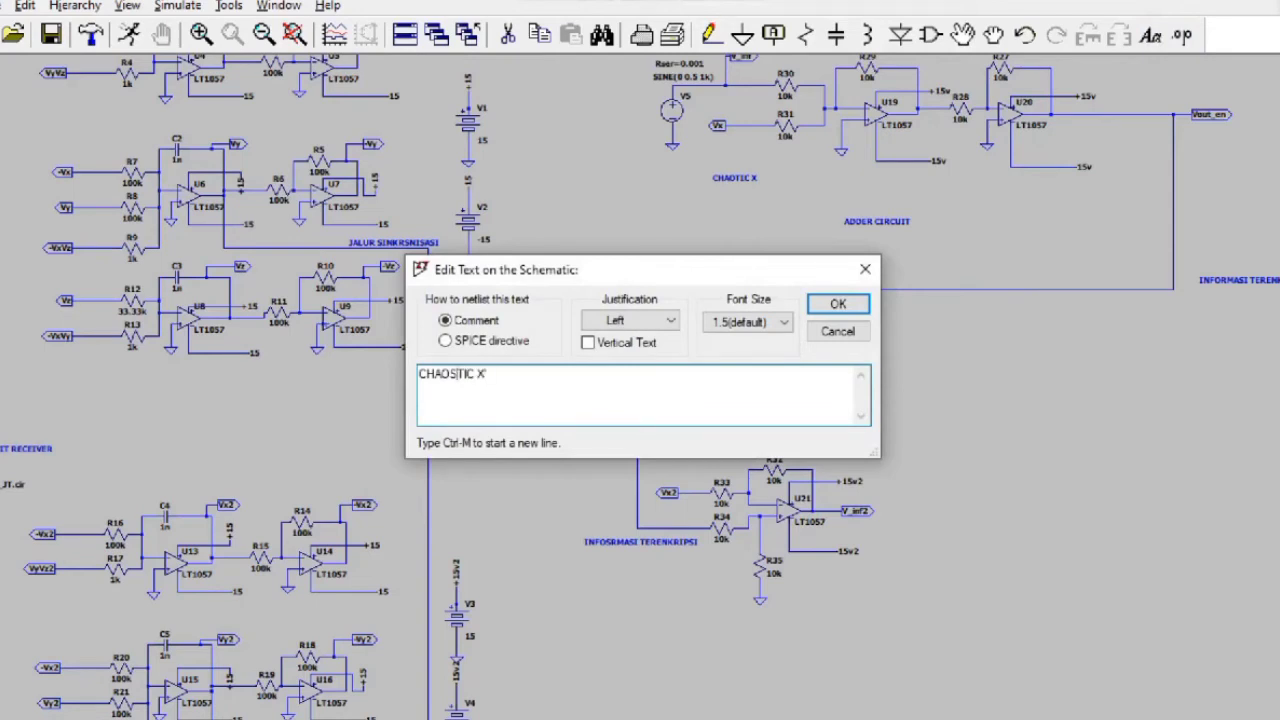
pyautogui.write('C X')
pyautogui.press('Return')
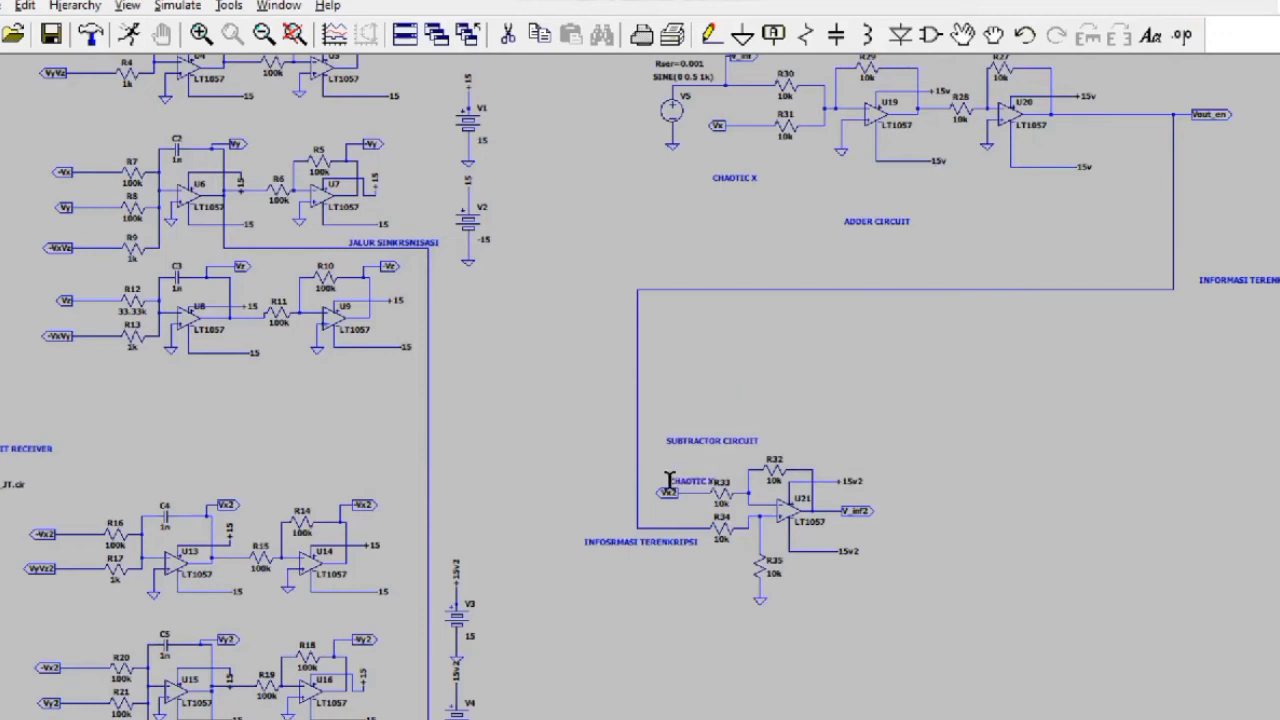
pyautogui.click(652, 472)
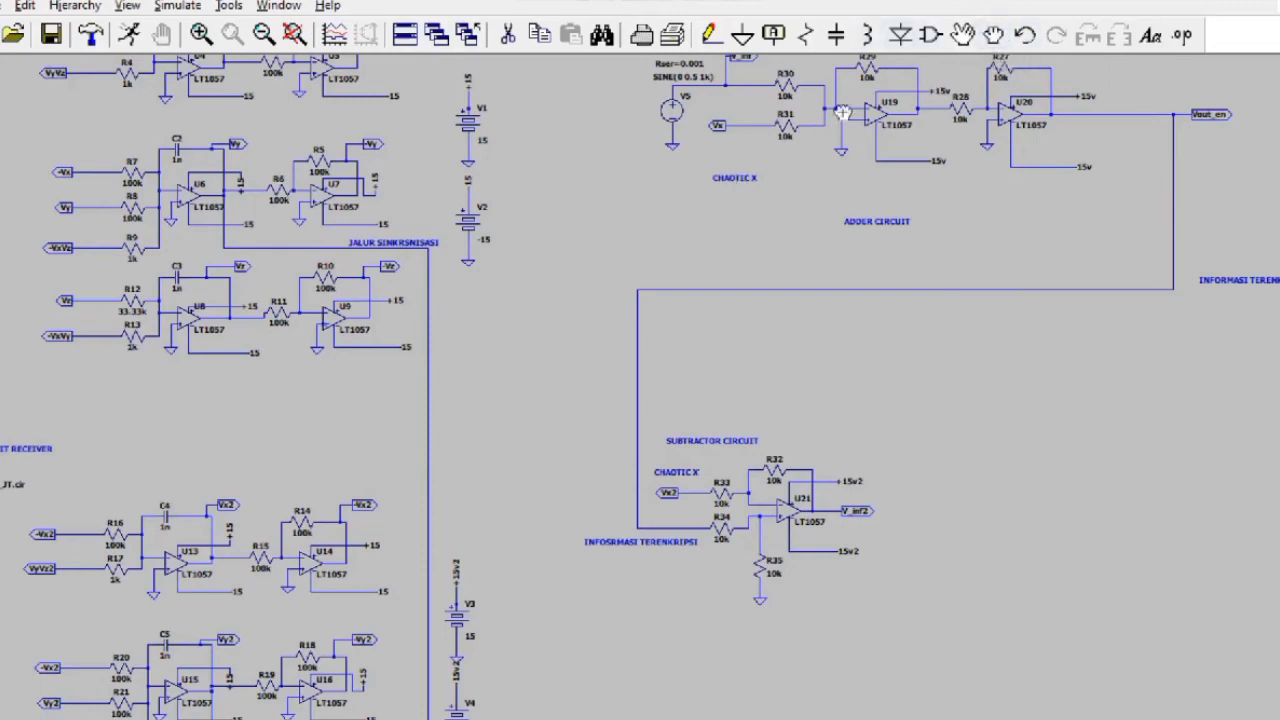
pyautogui.moveTo(737, 178); pyautogui.dragTo(711, 148)
pyautogui.click(727, 162)
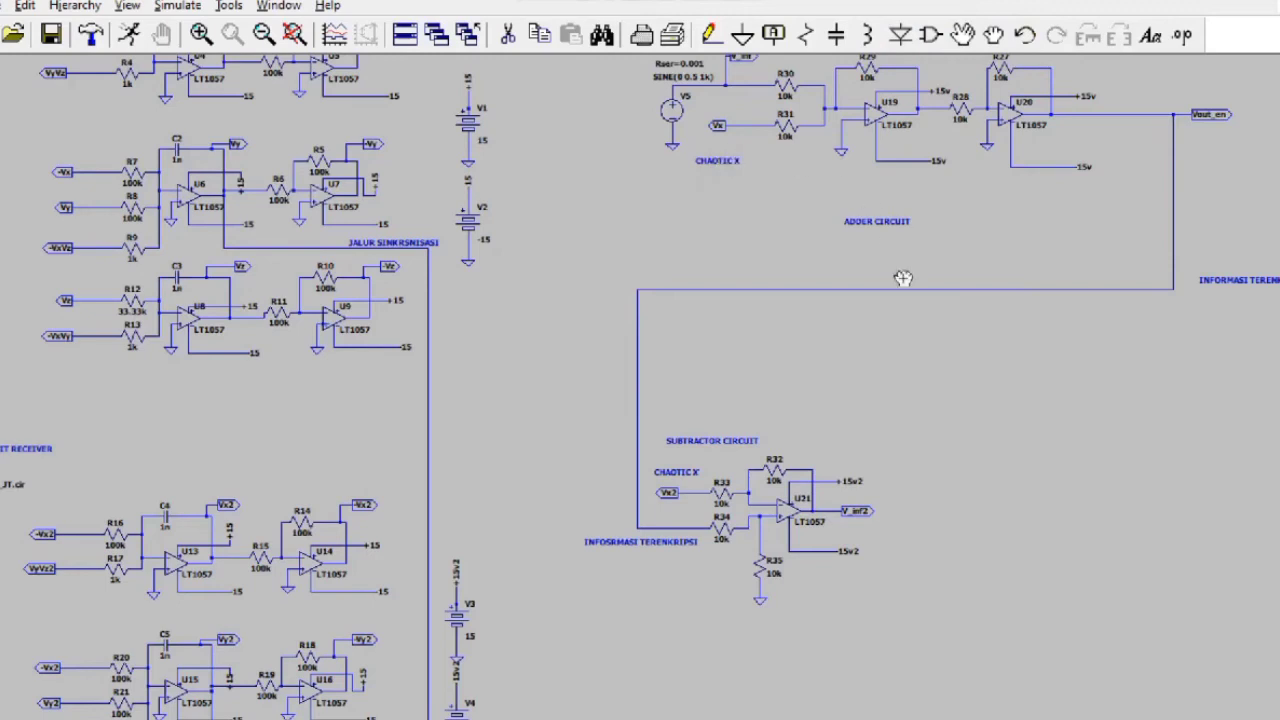
# Step: Enter a 'TRANSMITTER' text comment
pyautogui.click(1150, 37)
pyautogui.write('TRANOS')
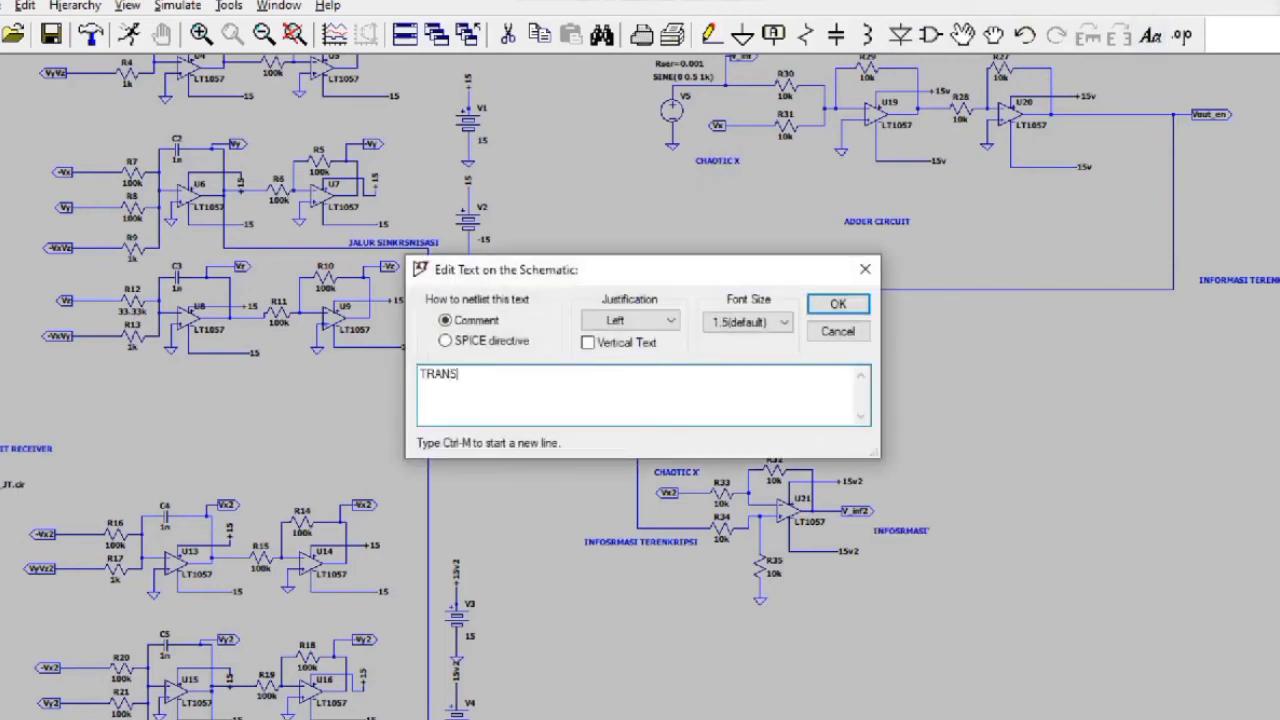
pyautogui.press('Return')
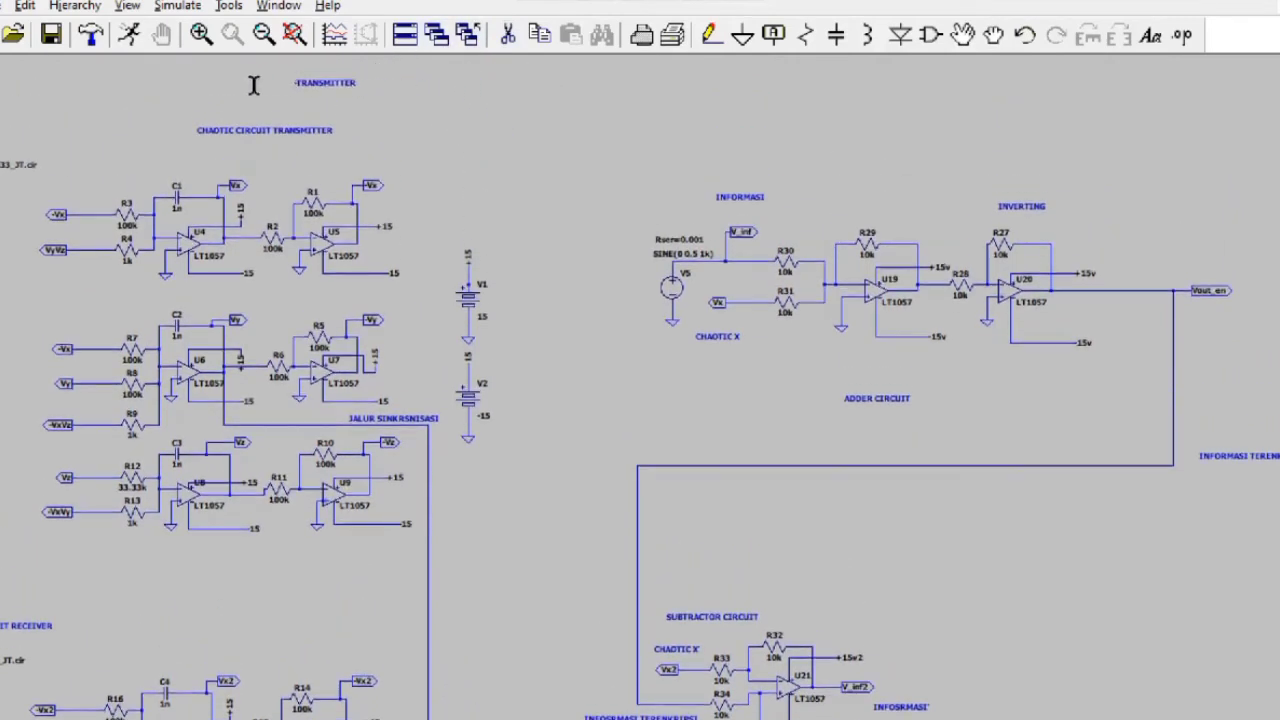
# Step: Place TRANSMITTER above the transmitter circuit and move the 'CHAOTIC CIRCUIT TRANSMITTER' title further left
pyautogui.click(232, 95)
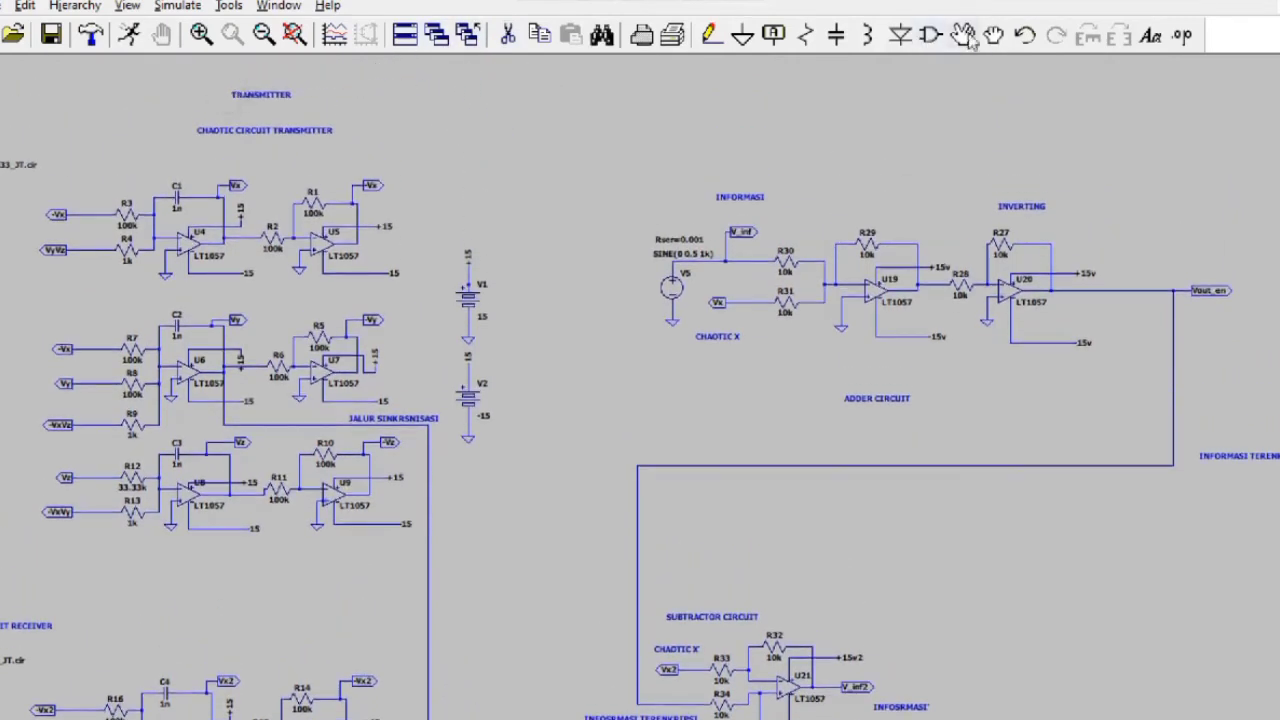
pyautogui.moveTo(429, 160); pyautogui.dragTo(620, 167)
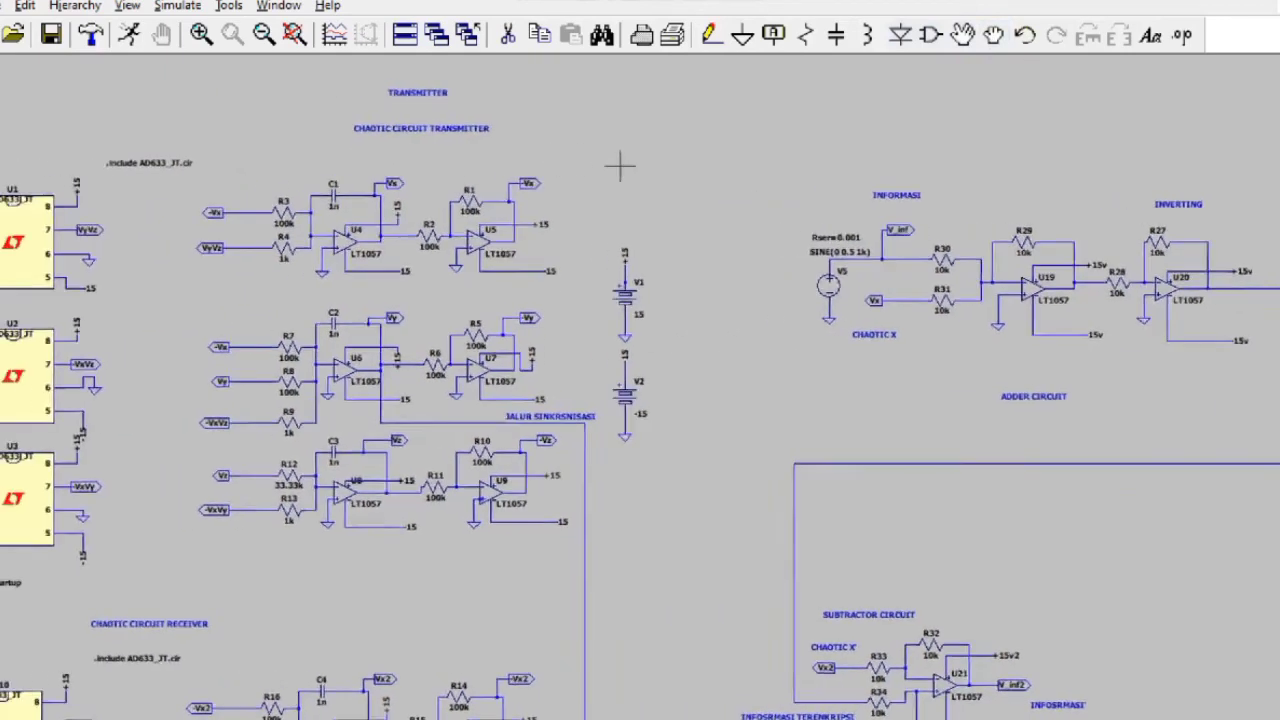
pyautogui.click(993, 36)
pyautogui.click(508, 134)
pyautogui.click(237, 142)
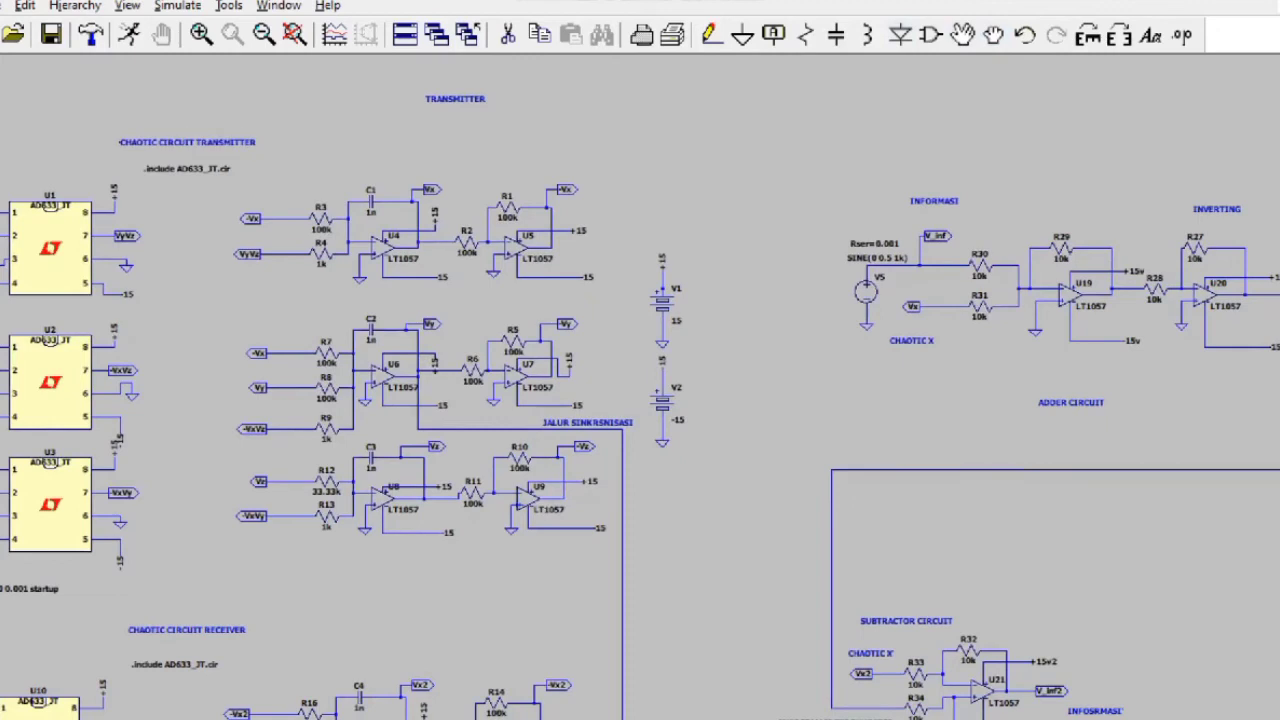
# Step: Add a 'RECEIVER' comment above the receiver circuit
pyautogui.click(1150, 36)
pyautogui.write('RECEIVER')
pyautogui.press('Return')
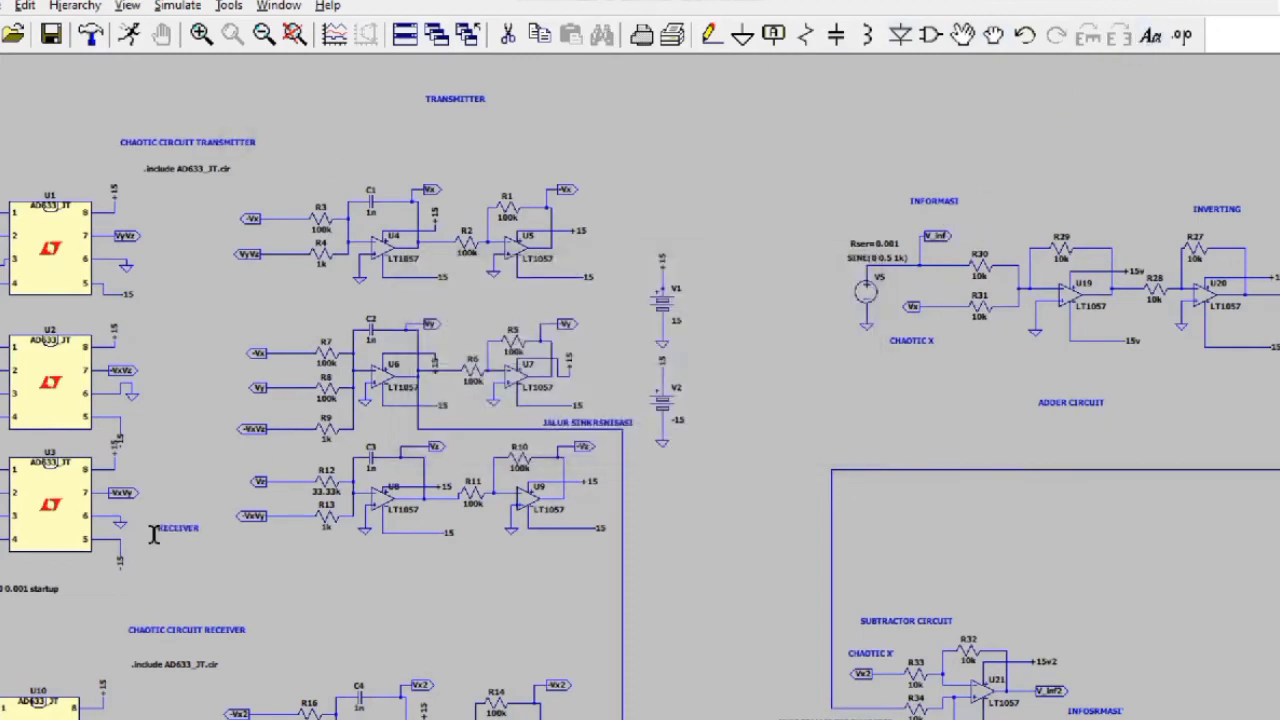
pyautogui.click(415, 591)
pyautogui.moveTo(794, 423); pyautogui.dragTo(677, 340)
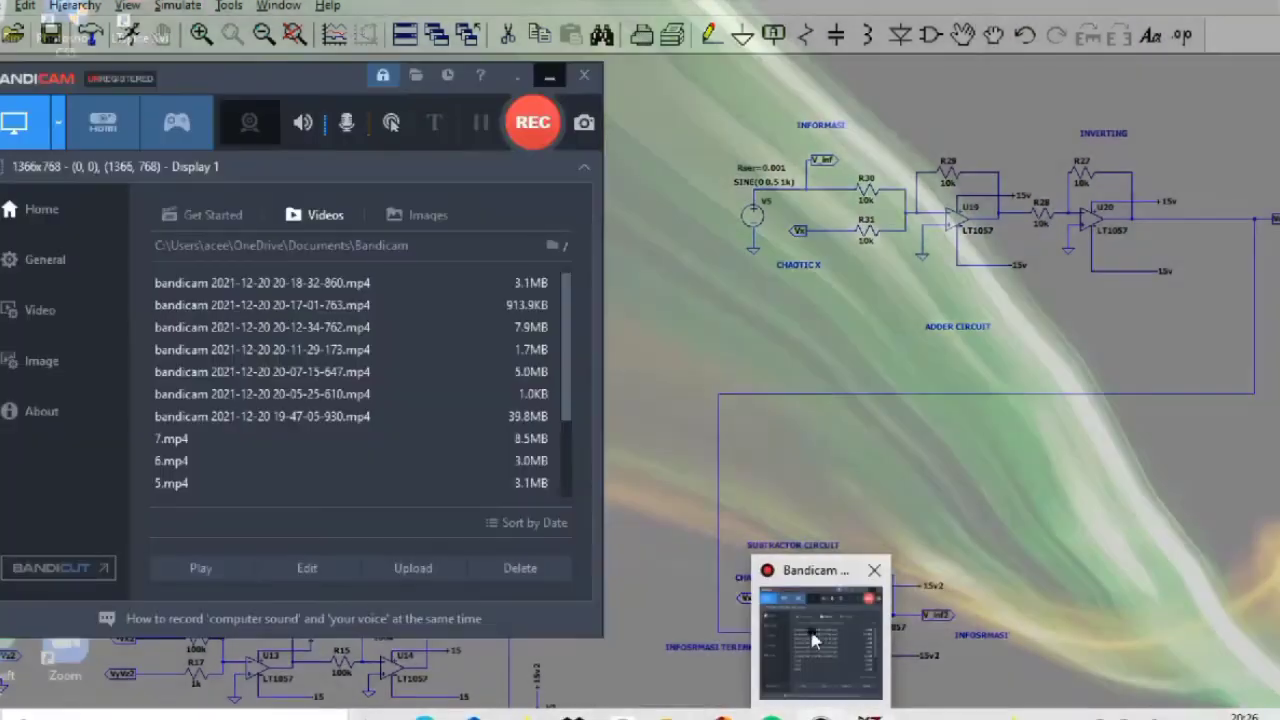
pyautogui.click(815, 640)
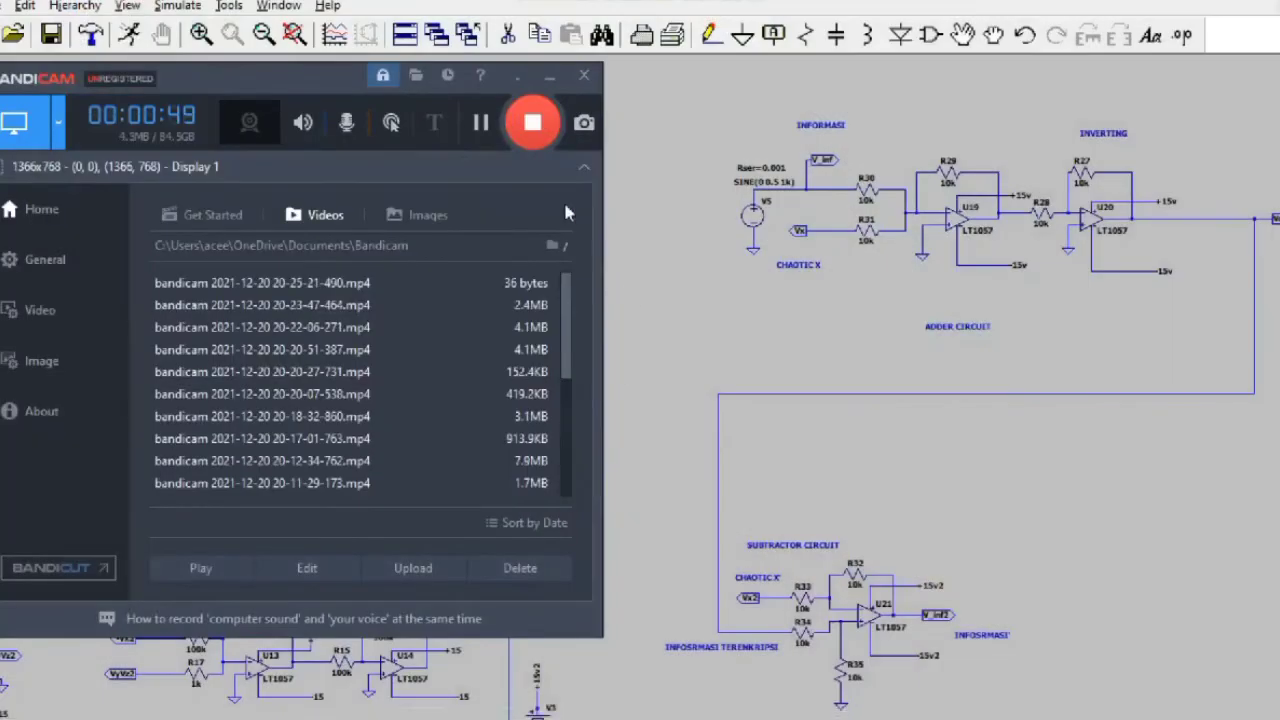
# Step: Minimise the recorder window and pan and zoom out to show the whole transmitter–receiver schematic
pyautogui.click(548, 75)
pyautogui.moveTo(555, 116); pyautogui.dragTo(751, 114)
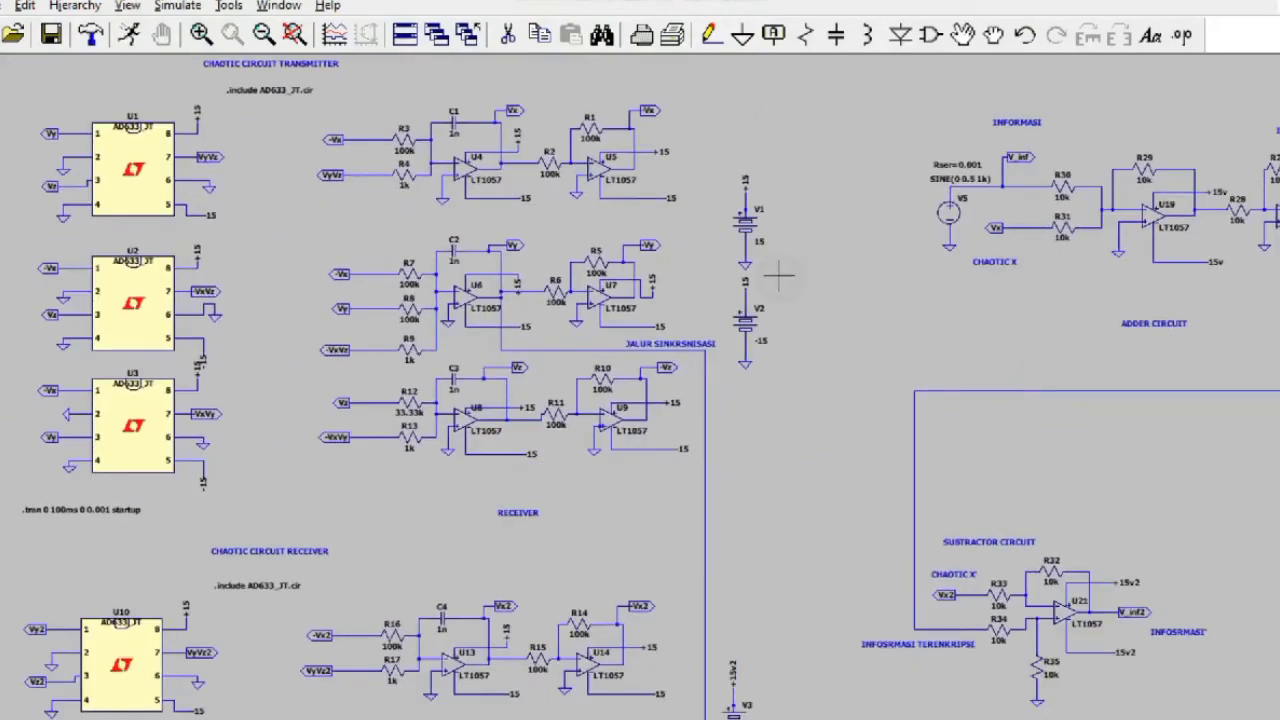
pyautogui.moveTo(779, 276); pyautogui.dragTo(779, 236)
pyautogui.moveTo(754, 389); pyautogui.dragTo(463, 277)
pyautogui.moveTo(808, 334); pyautogui.dragTo(805, 413)
pyautogui.scroll(-3, 813, 519)
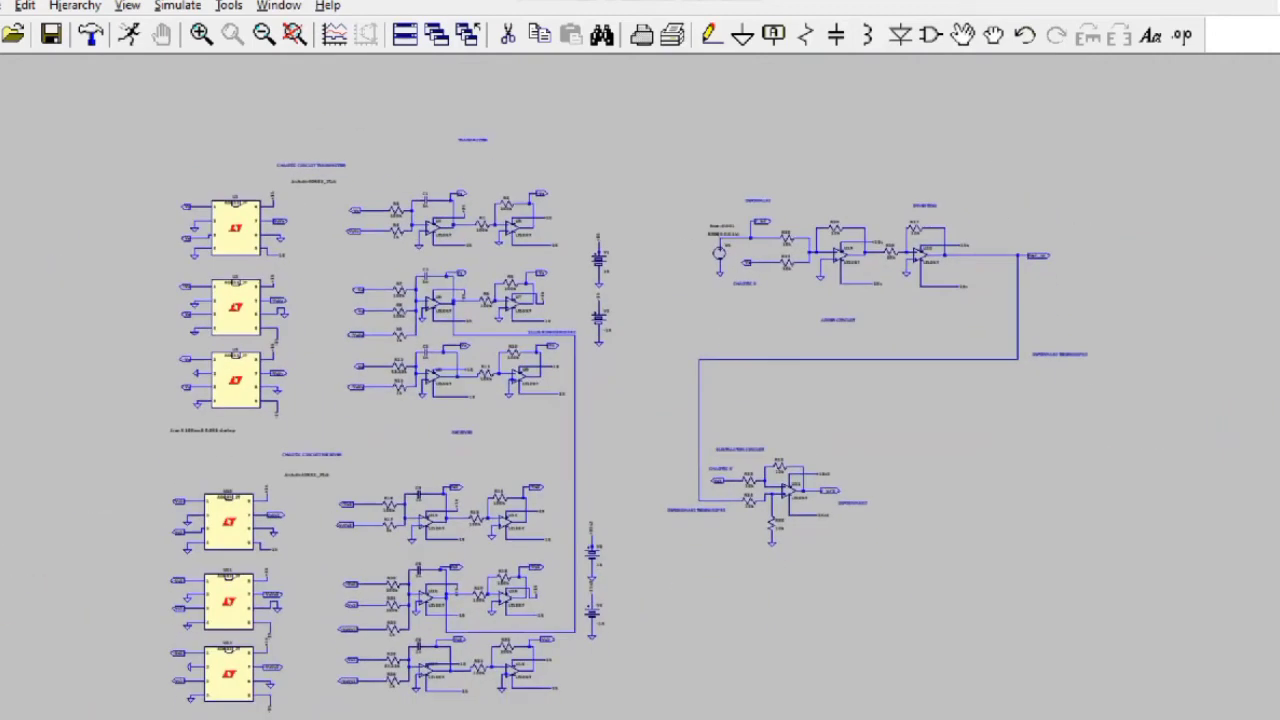
# Step: Run the transient simulation and zoom into the first 10 ms of V(v_inf)
pyautogui.click(873, 714)
pyautogui.click(472, 120)
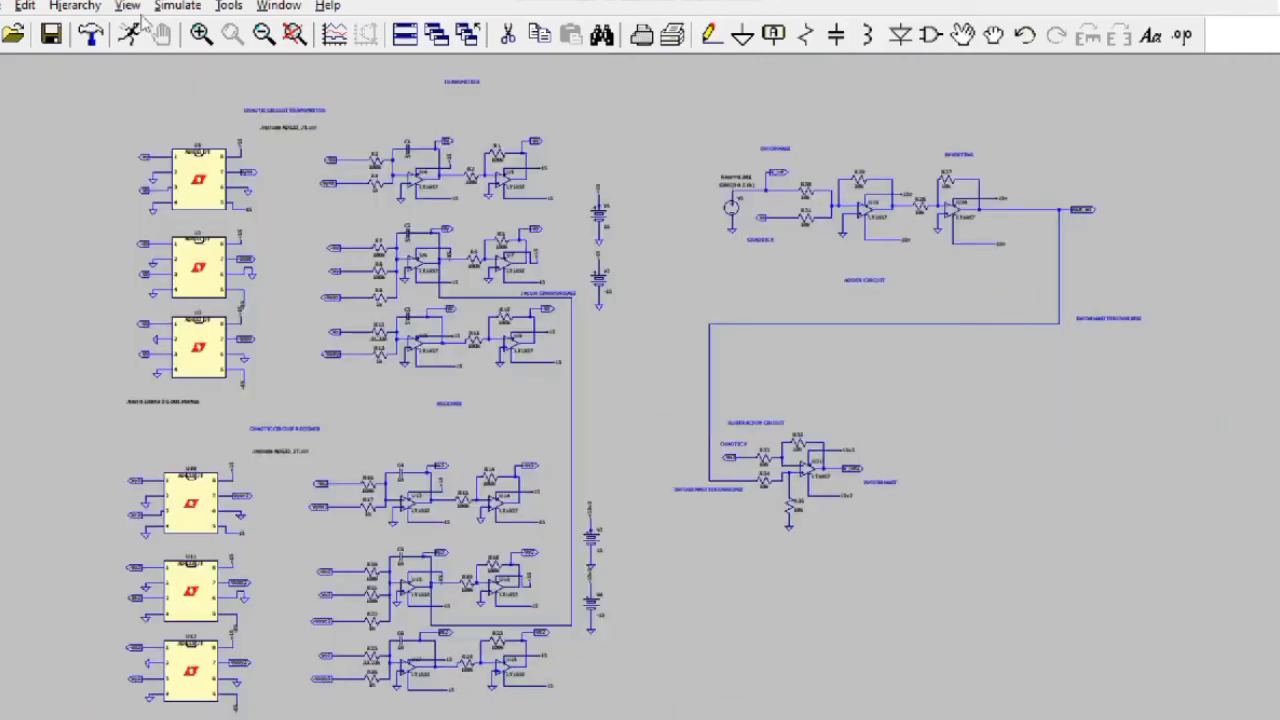
pyautogui.click(131, 34)
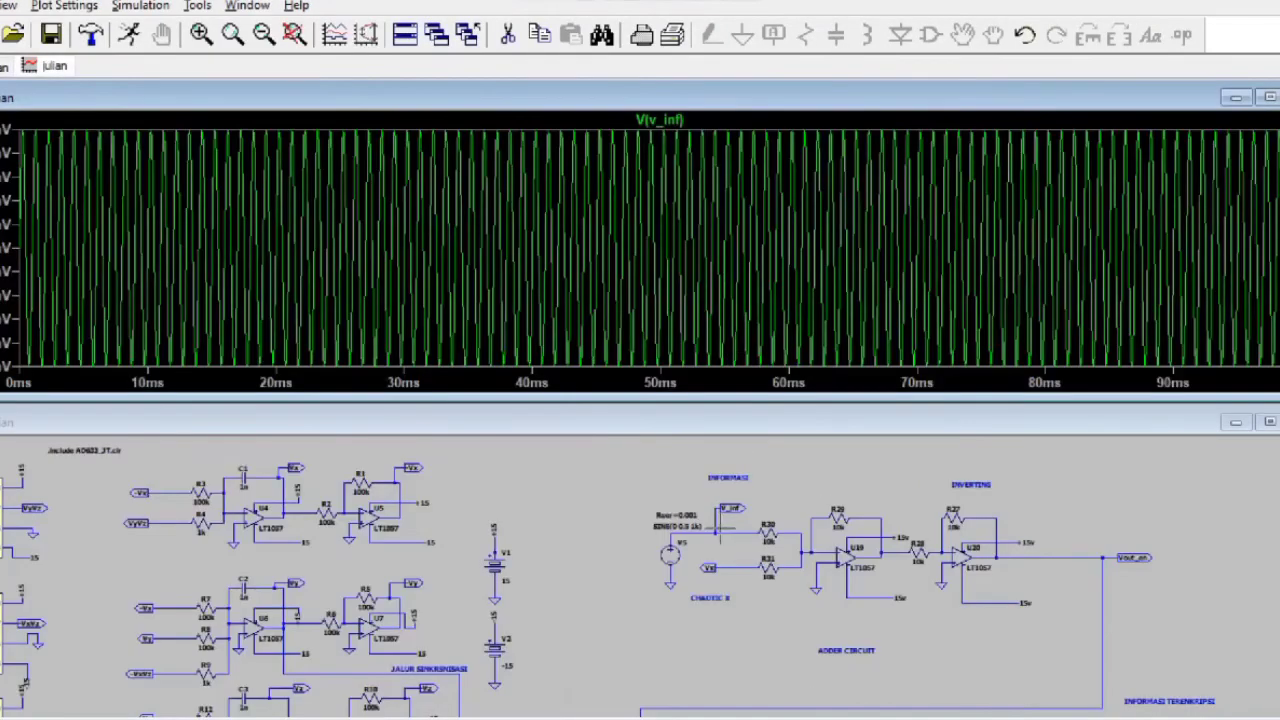
pyautogui.click(709, 533)
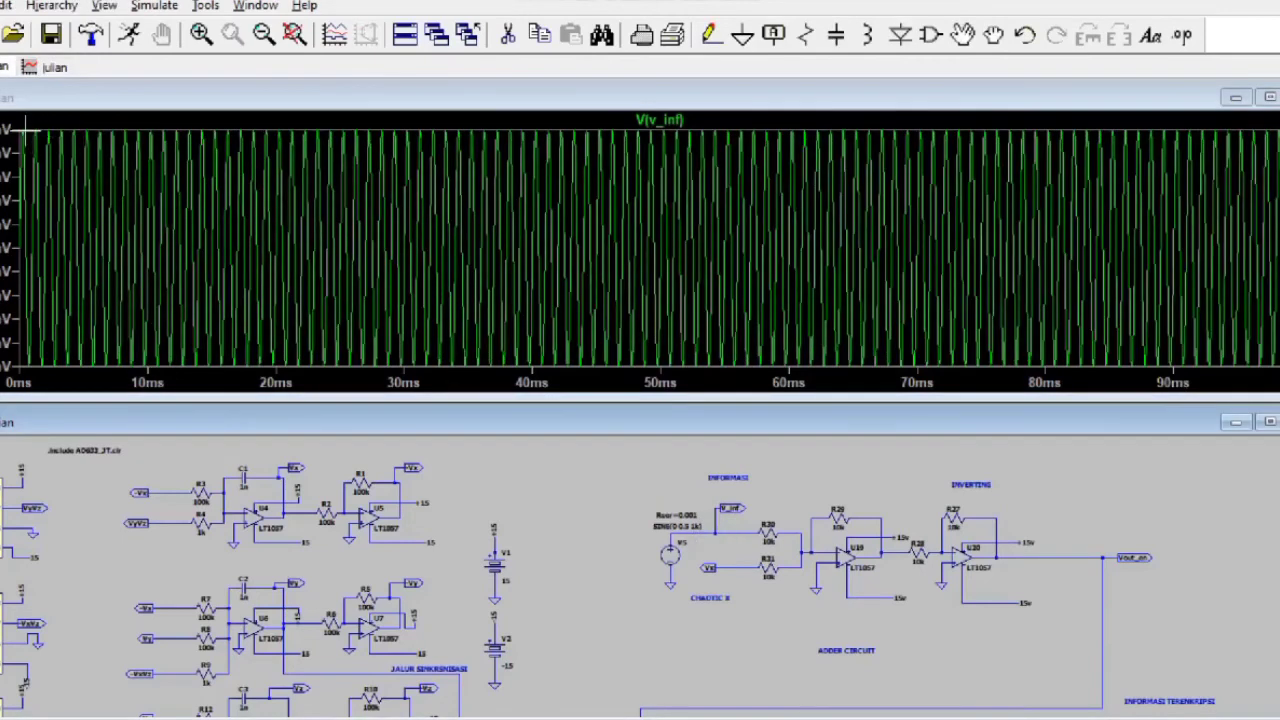
pyautogui.moveTo(28, 130); pyautogui.dragTo(147, 369)
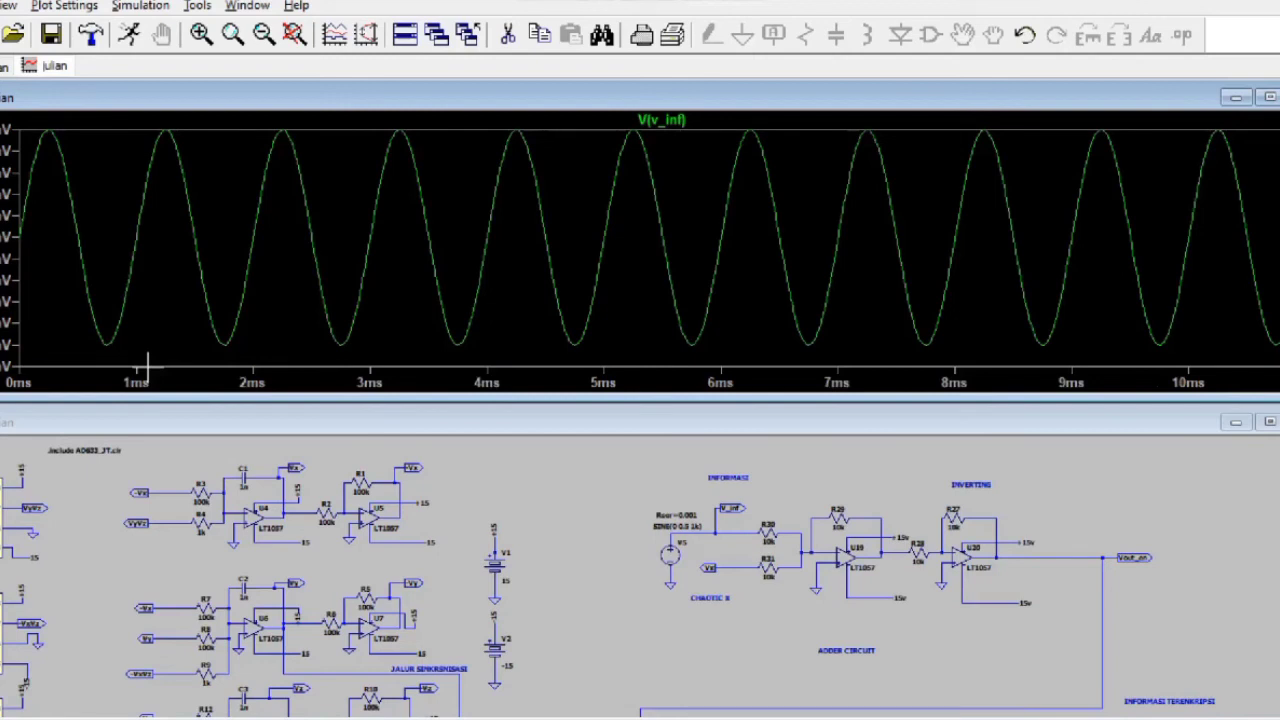
# Step: Add a plot pane above V(v_inf) and probe the Vx node to plot V(vx) there
pyautogui.rightClick(330, 285)
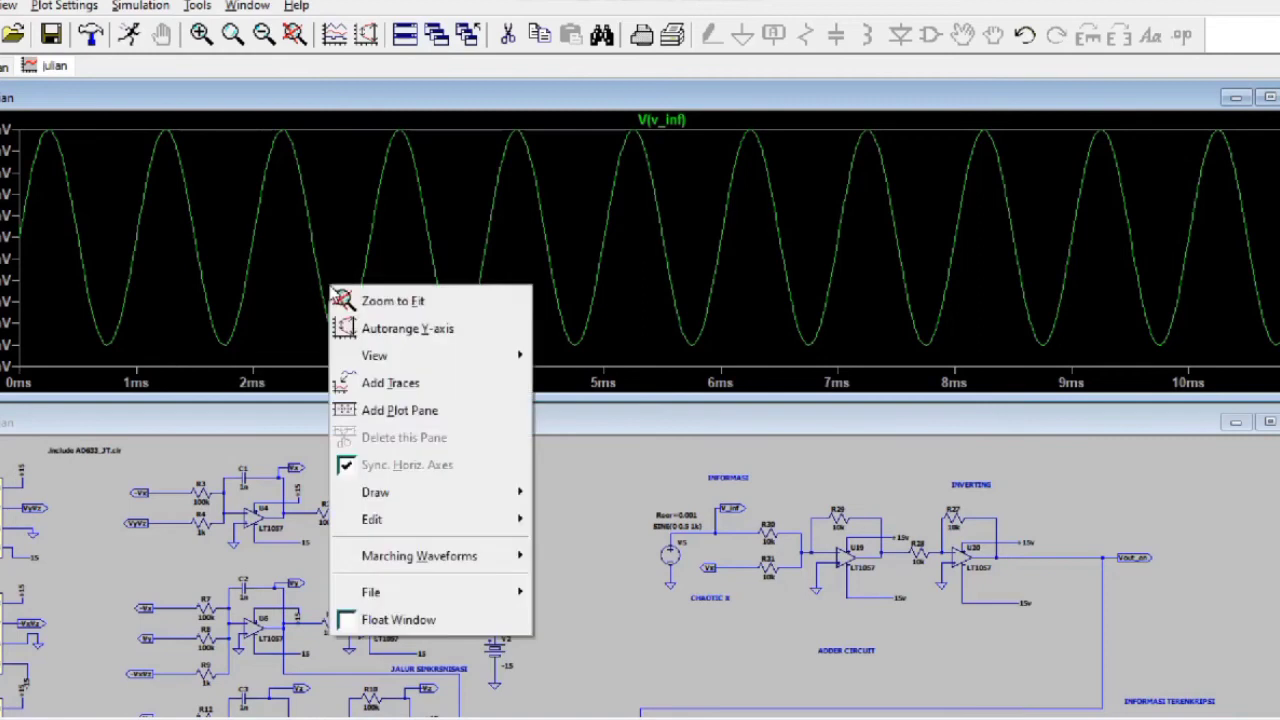
pyautogui.click(396, 410)
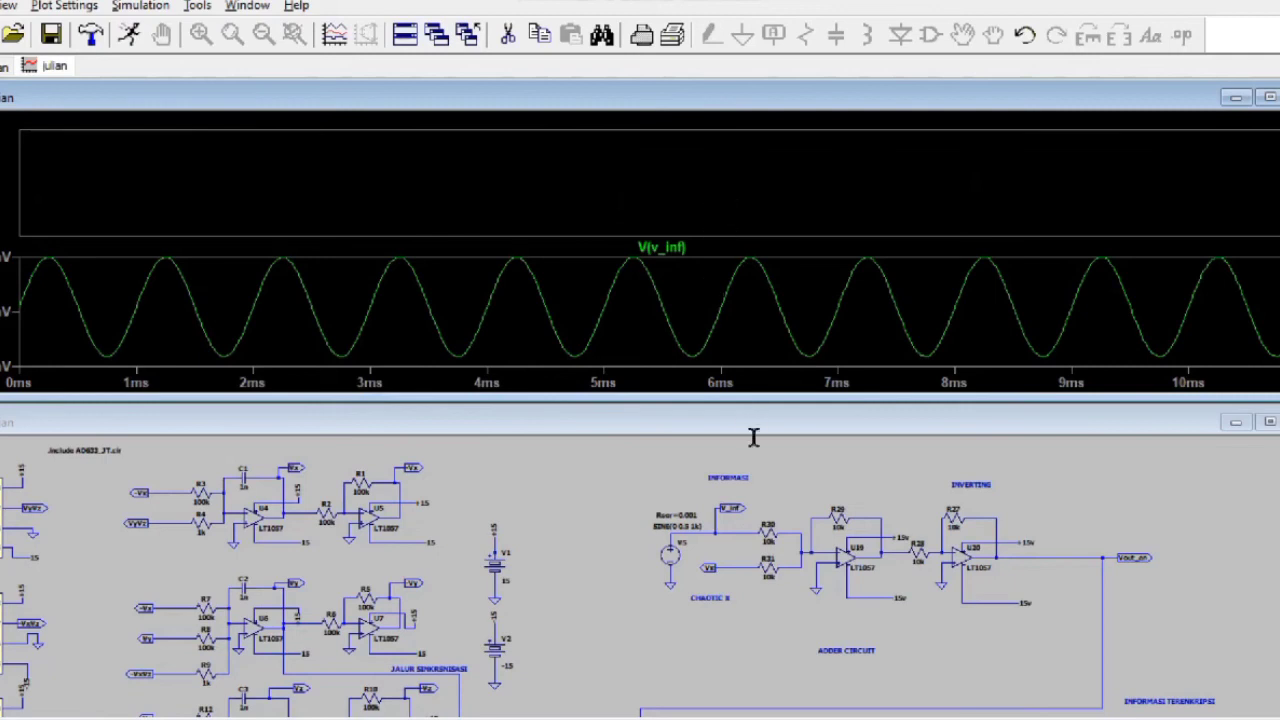
pyautogui.click(748, 565)
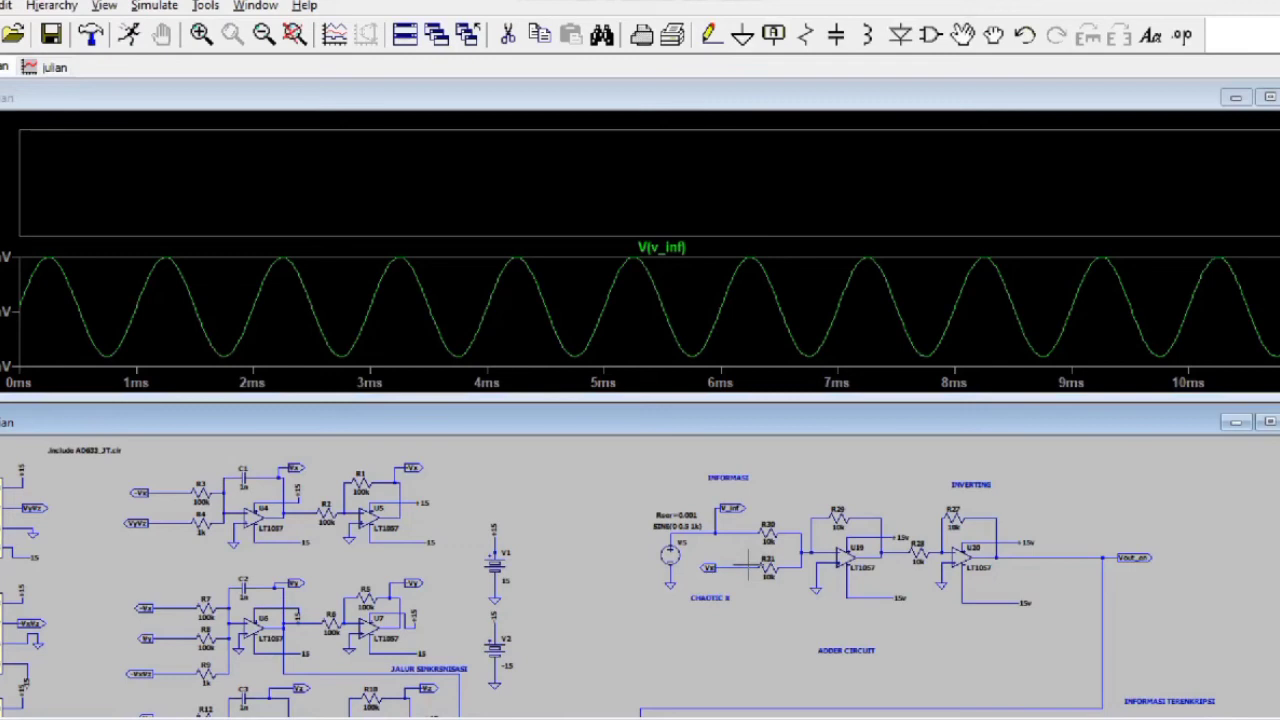
pyautogui.click(748, 566)
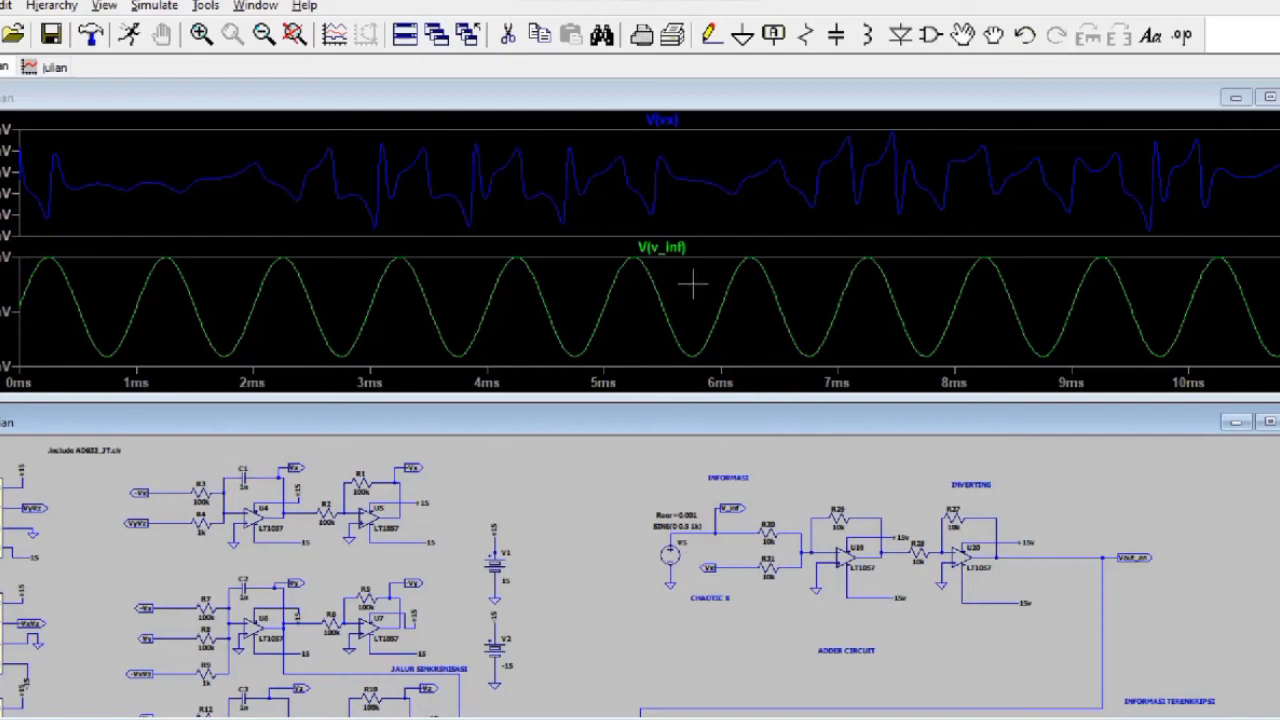
# Step: Add a new top pane and probe the Vout_en net to plot the encrypted V(vout_en)
pyautogui.rightClick(607, 197)
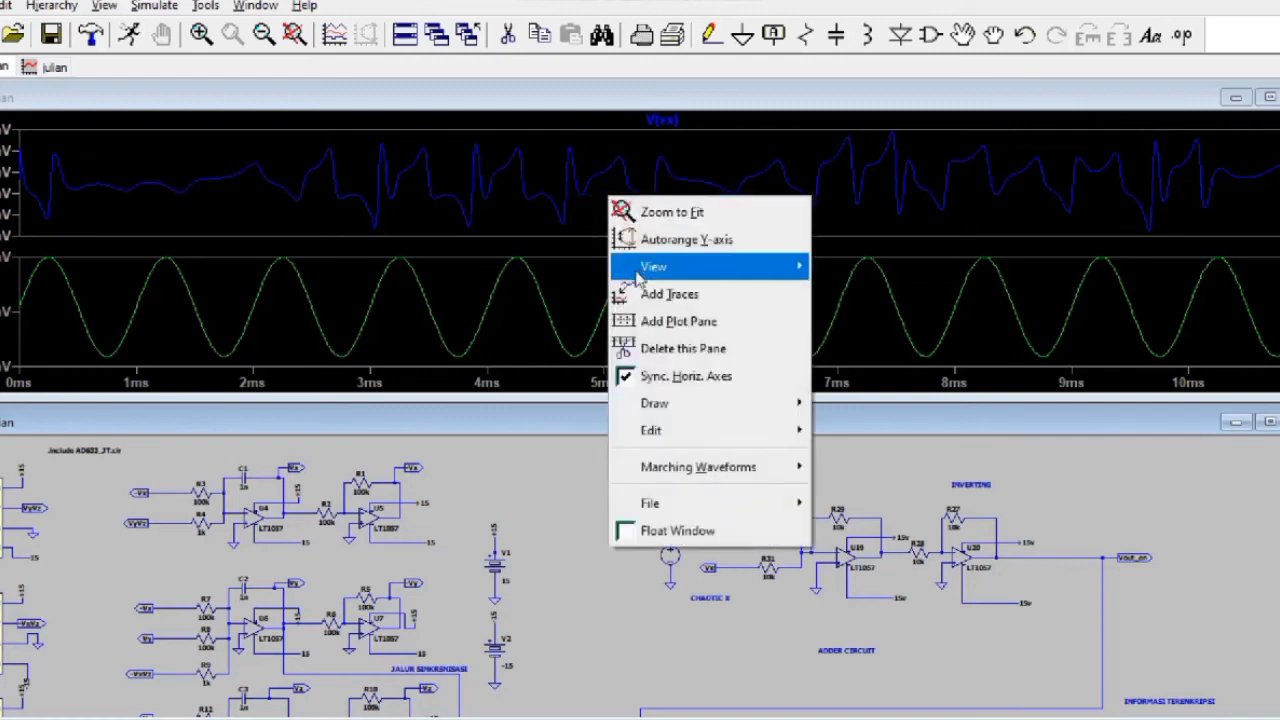
pyautogui.click(655, 322)
pyautogui.click(630, 172)
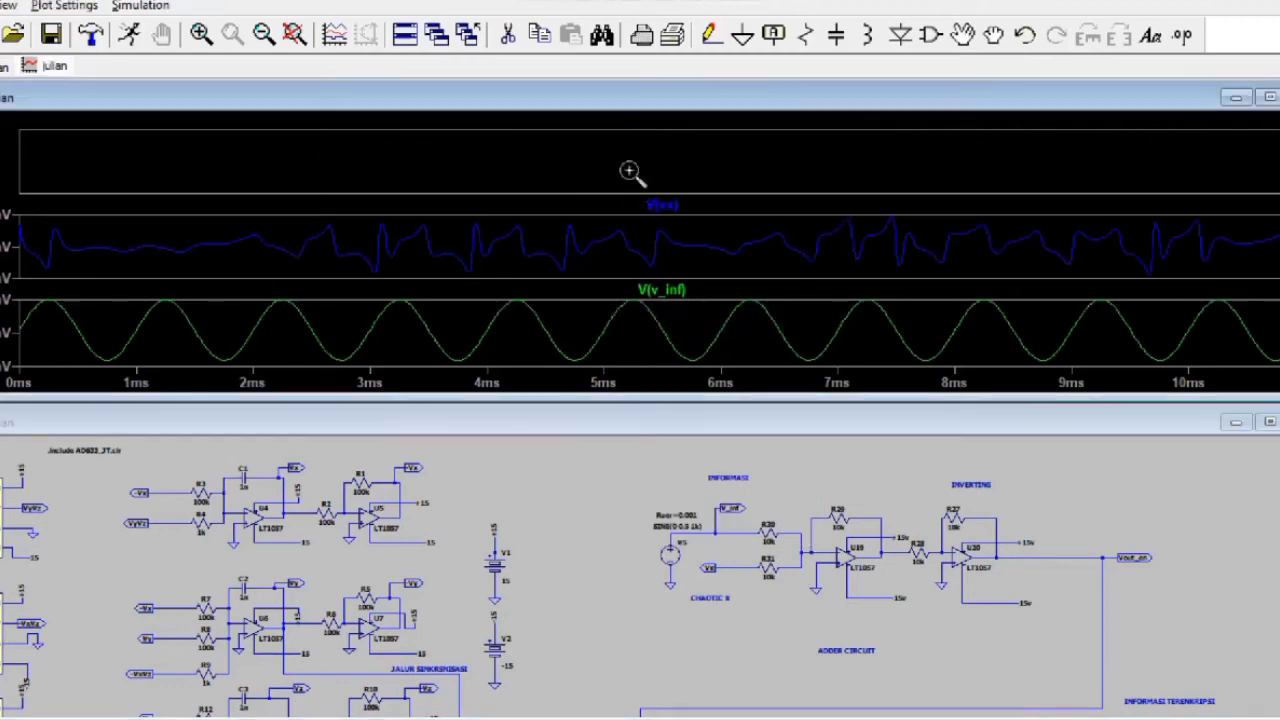
pyautogui.click(609, 457)
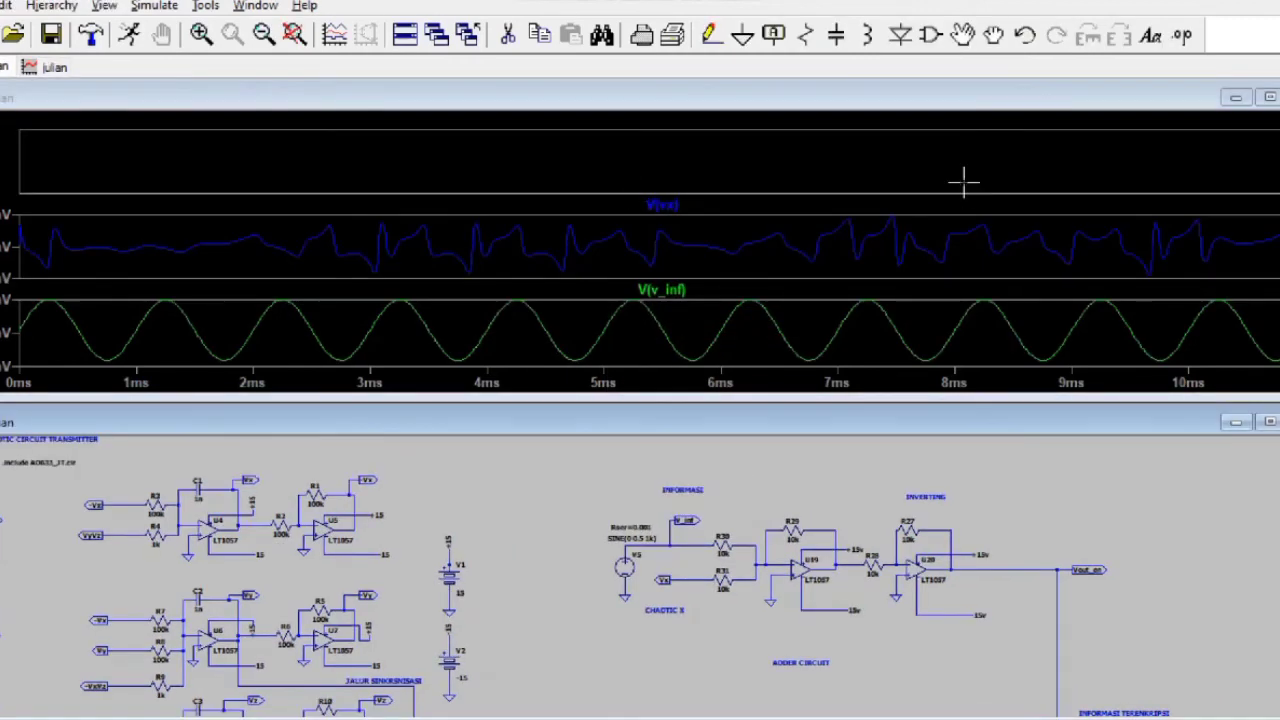
pyautogui.click(963, 180)
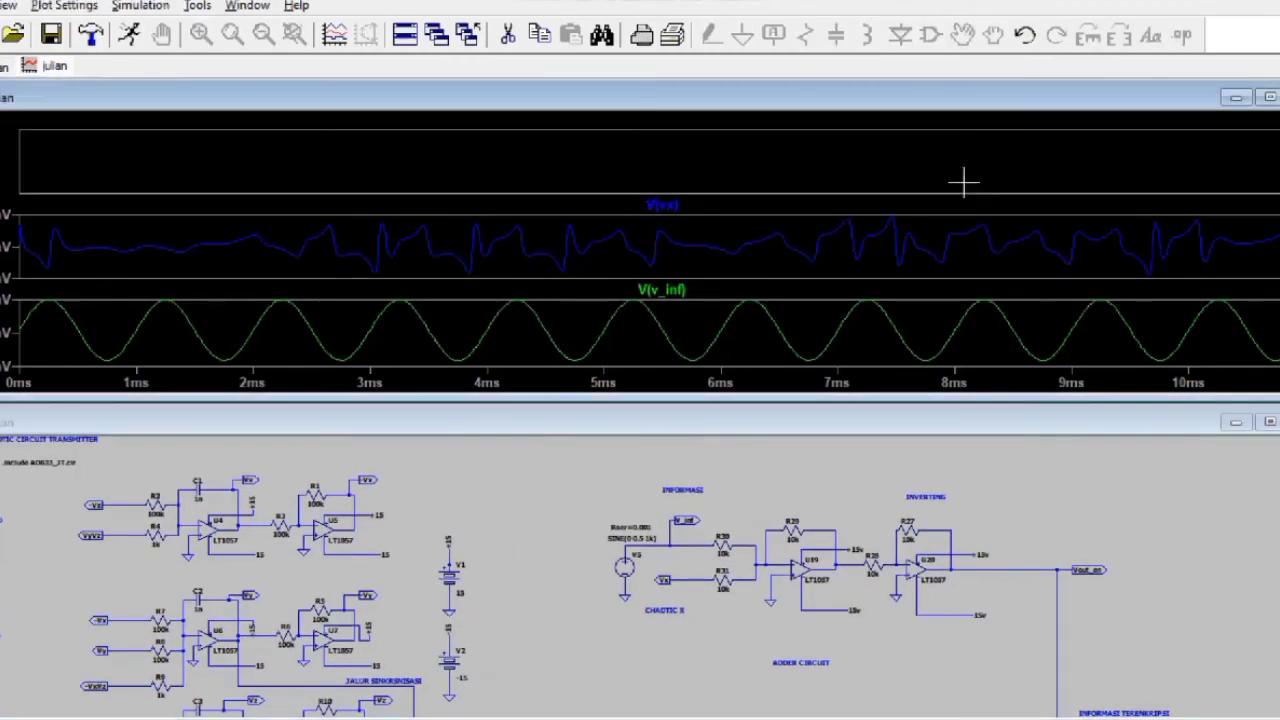
pyautogui.click(1058, 570)
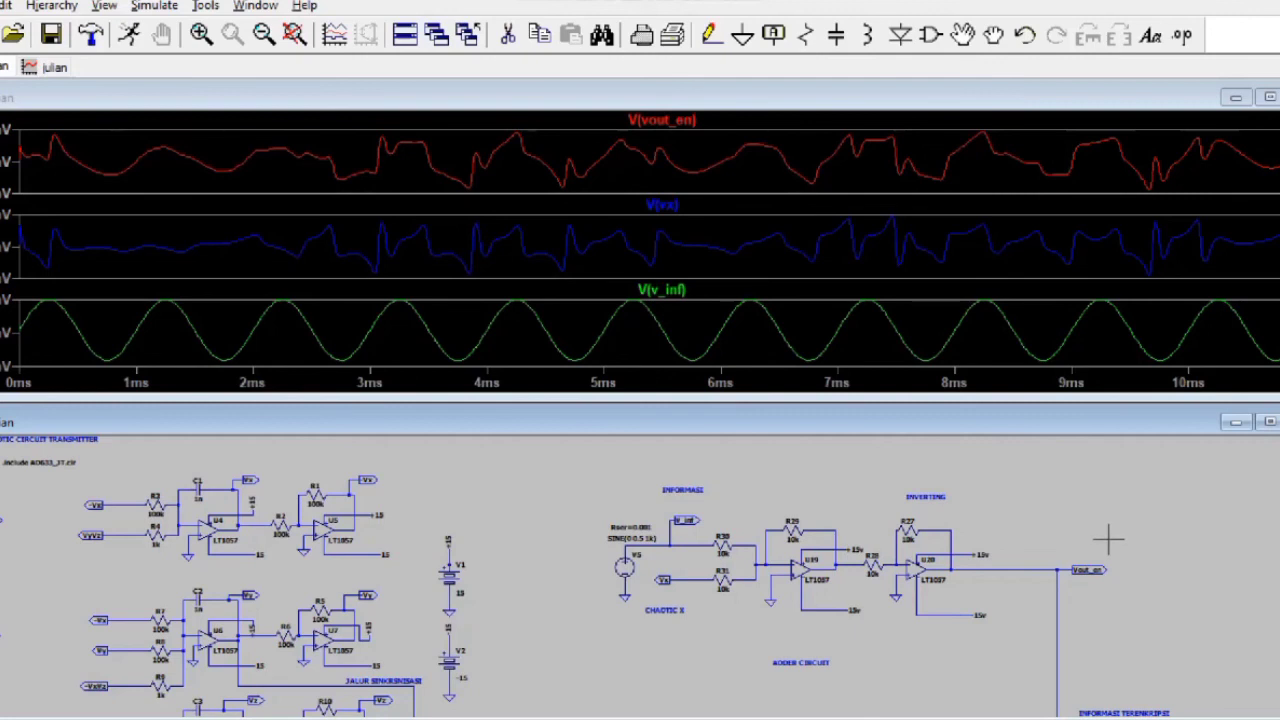
# Step: Delete the V(vx) and V(vout_en) plot panes, leaving only V(v_inf)
pyautogui.moveTo(1108, 535); pyautogui.dragTo(1100, 457)
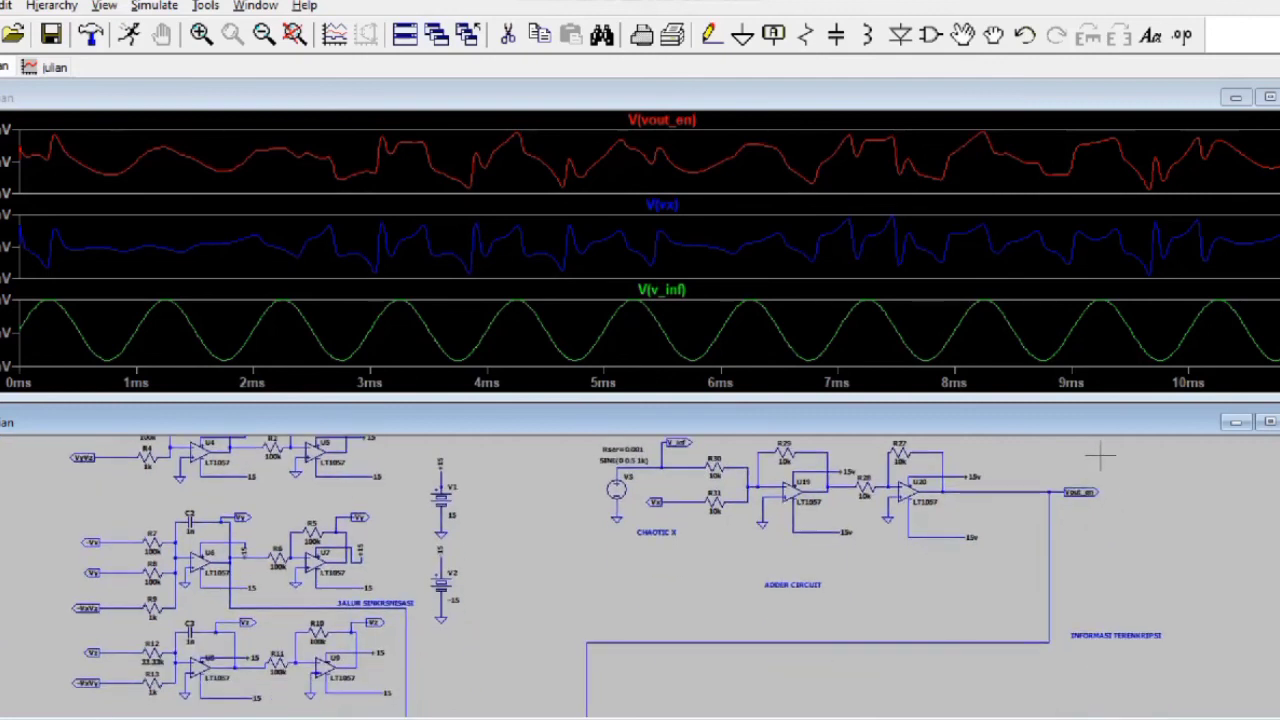
pyautogui.moveTo(1114, 554); pyautogui.dragTo(1114, 462)
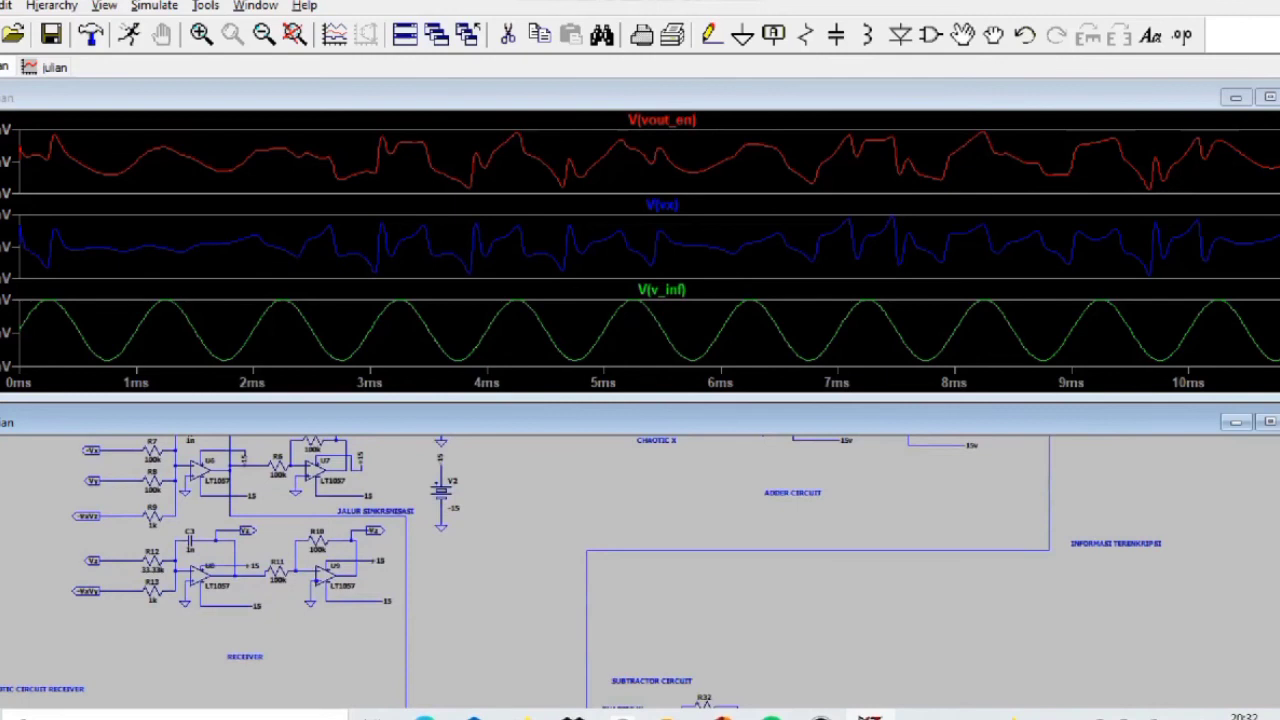
pyautogui.click(820, 716)
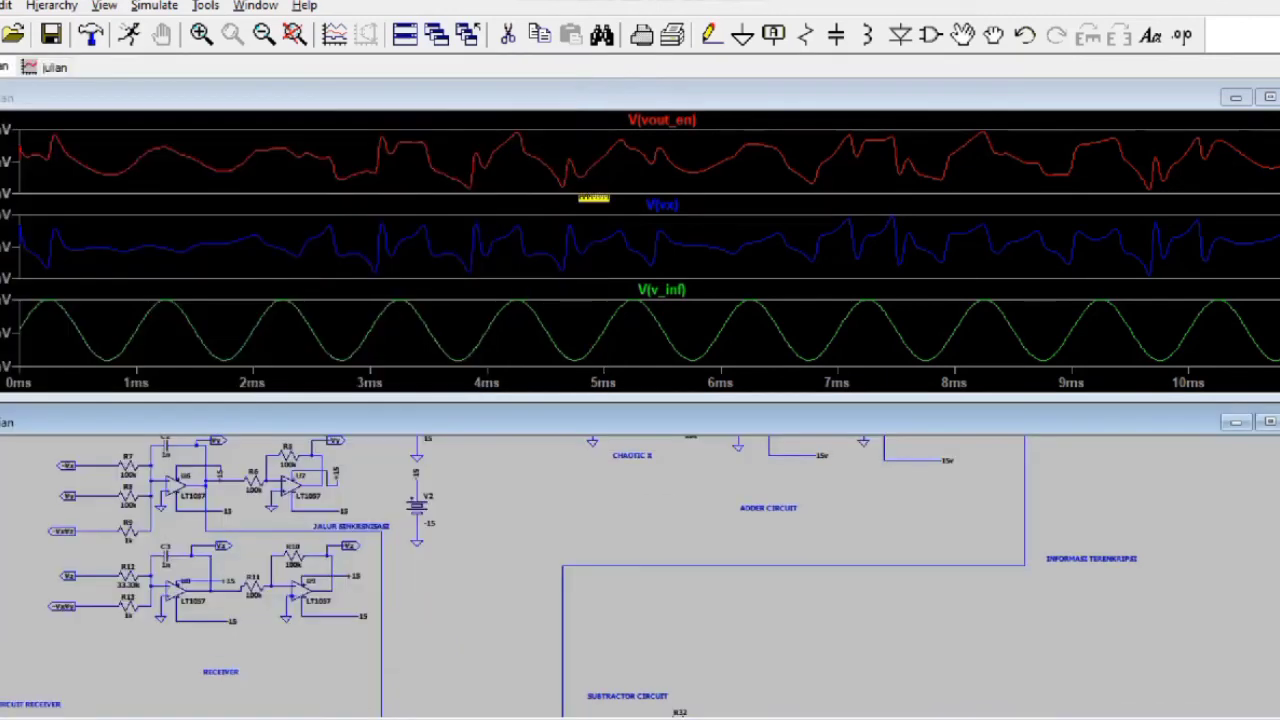
pyautogui.click(588, 200)
pyautogui.rightClick(590, 210)
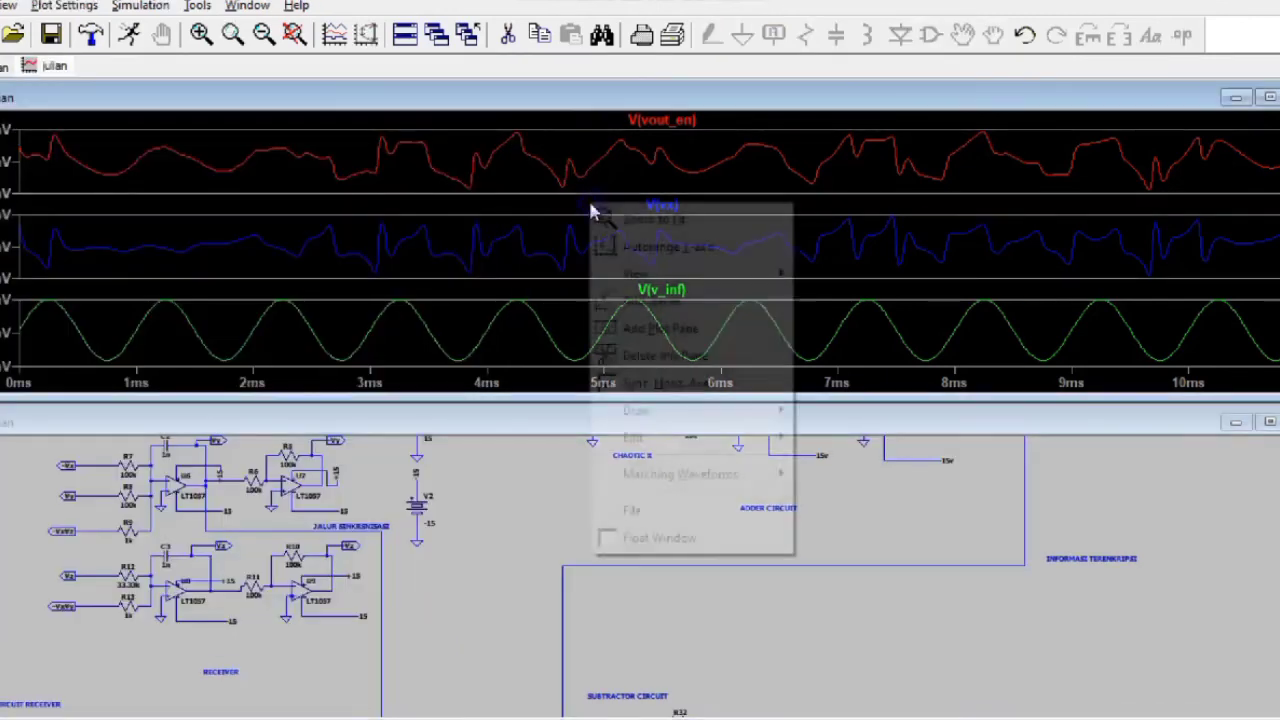
pyautogui.click(655, 356)
pyautogui.rightClick(652, 362)
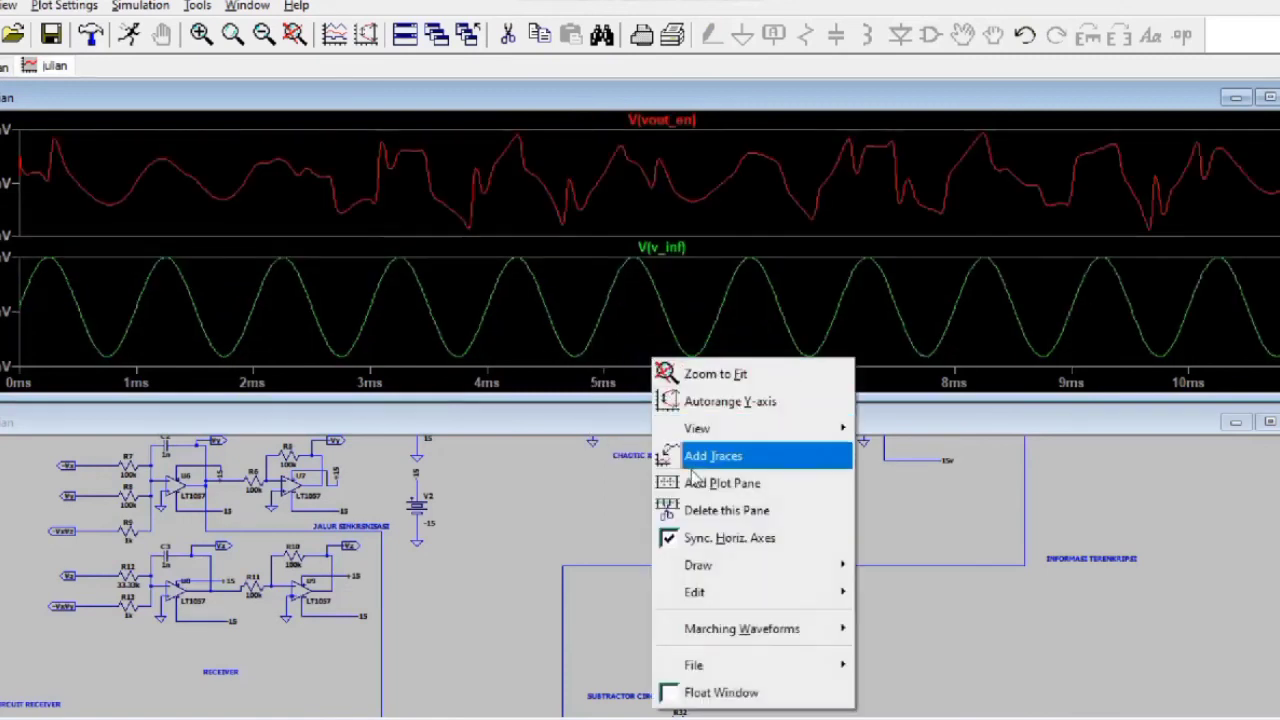
pyautogui.click(631, 209)
pyautogui.rightClick(630, 203)
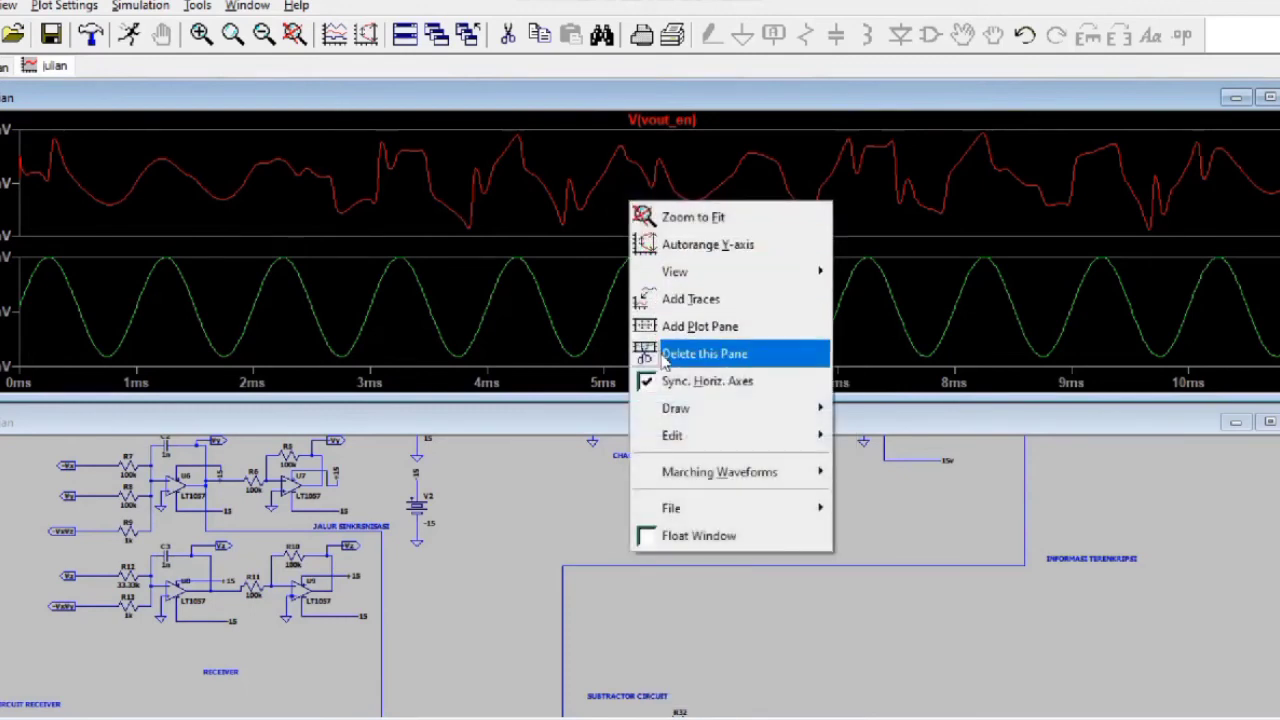
pyautogui.click(655, 354)
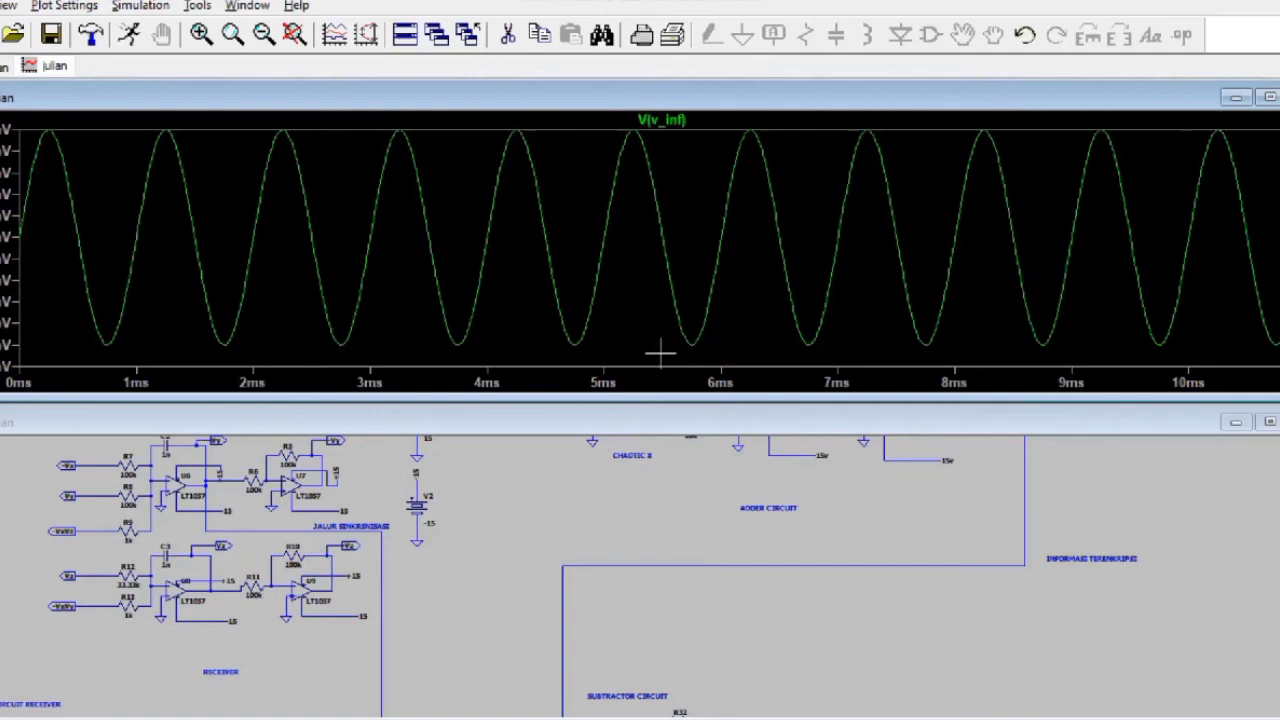
# Step: Add two empty plot panes above the V(v_inf) trace
pyautogui.rightClick(614, 271)
pyautogui.click(665, 398)
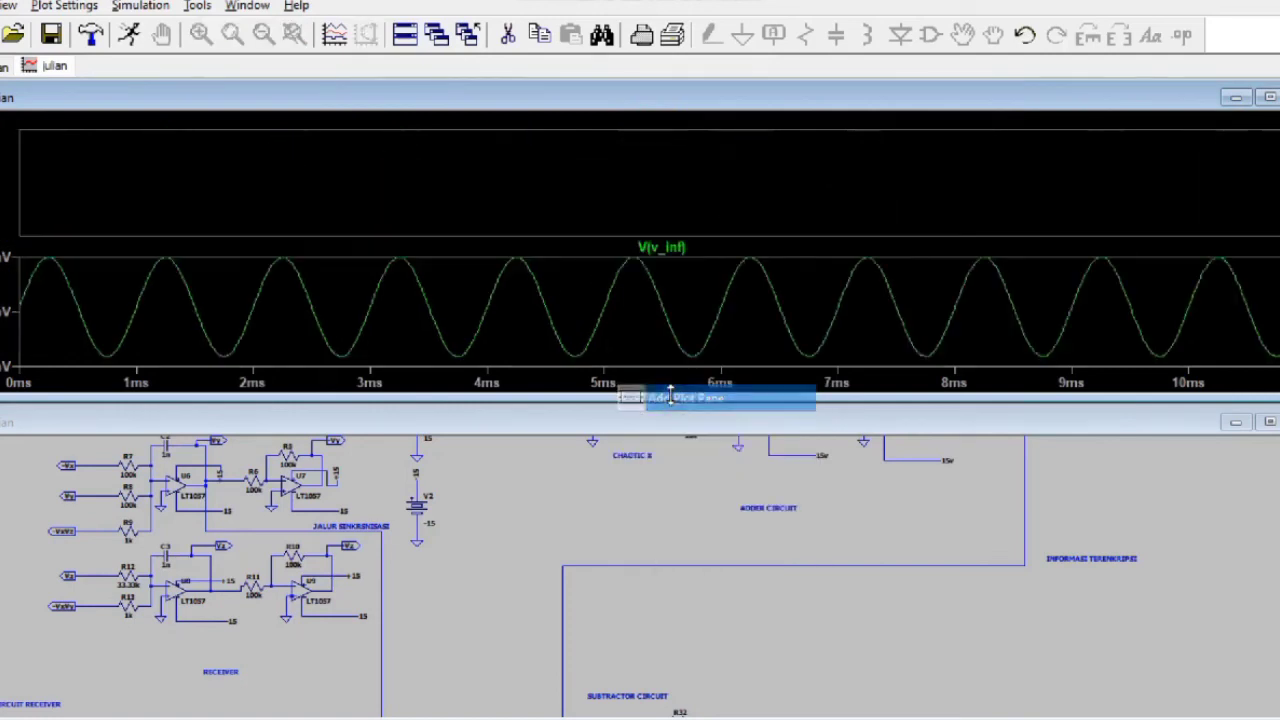
pyautogui.rightClick(607, 183)
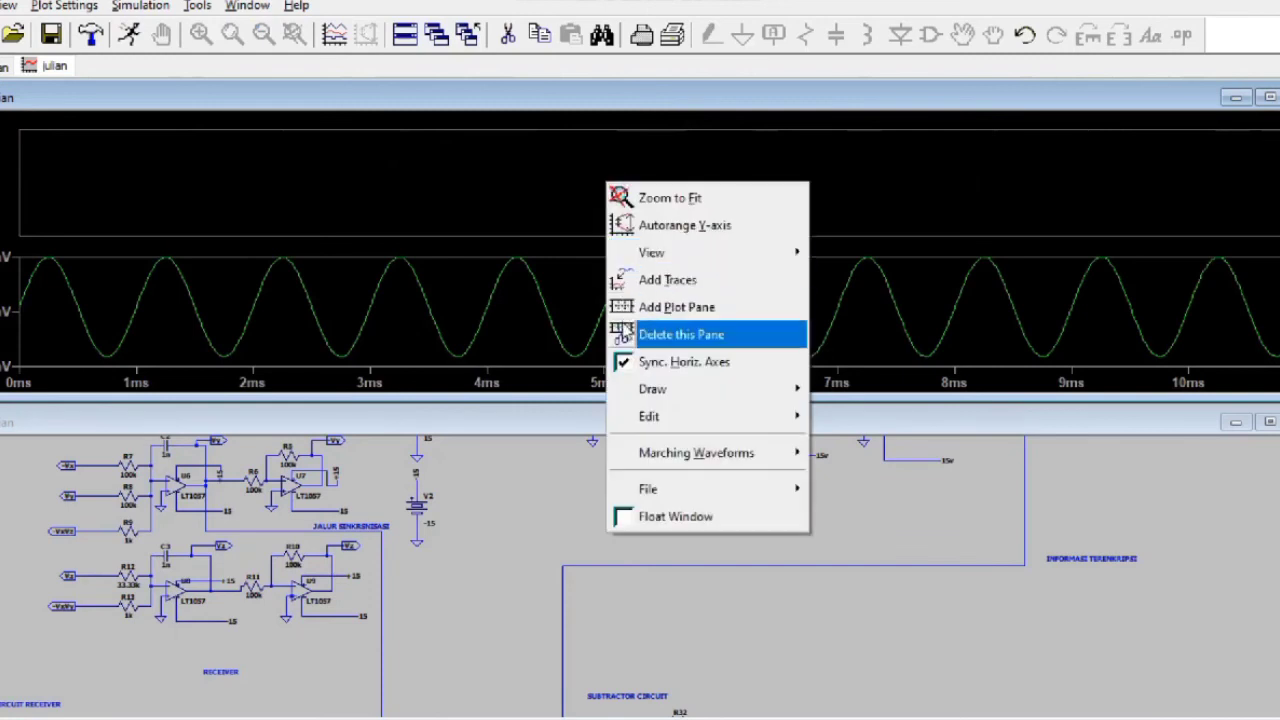
pyautogui.click(622, 310)
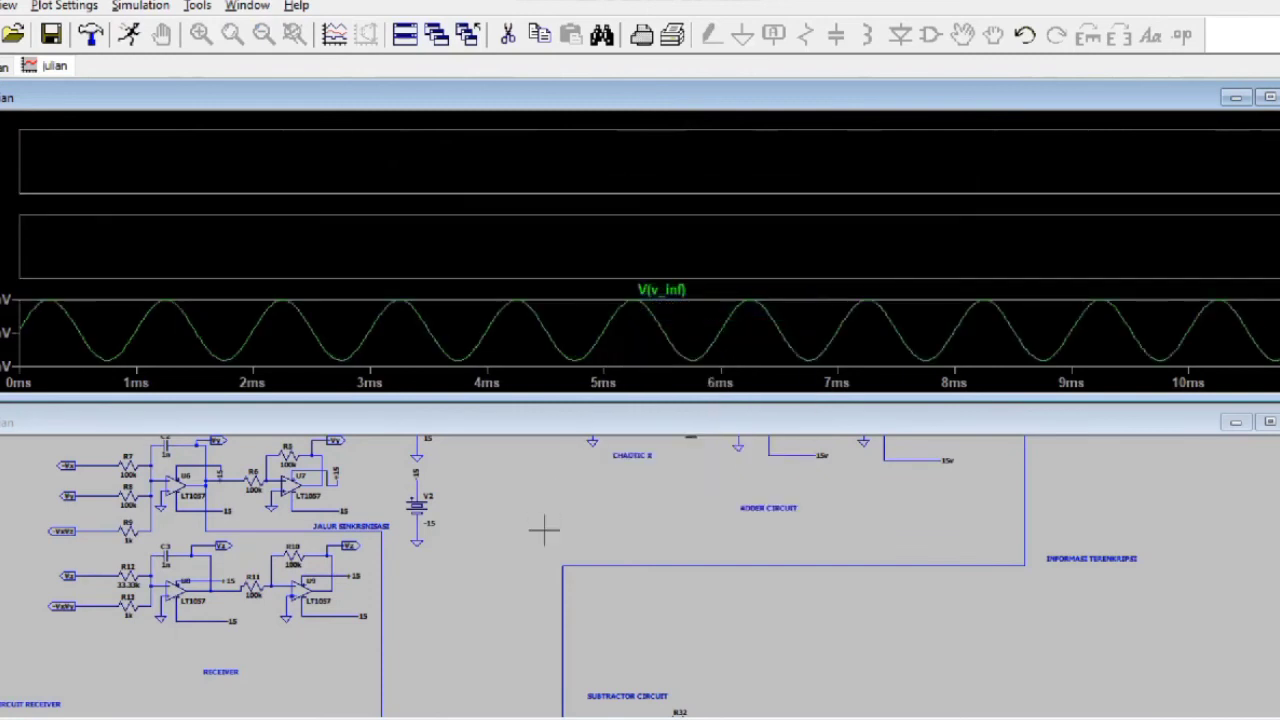
# Step: Zoom onto the Subtractor Circuit and probe the Vx2 net to plot V(vx2) in the middle pane
pyautogui.scroll(2, 545, 530)
pyautogui.scroll(-2, 545, 530)
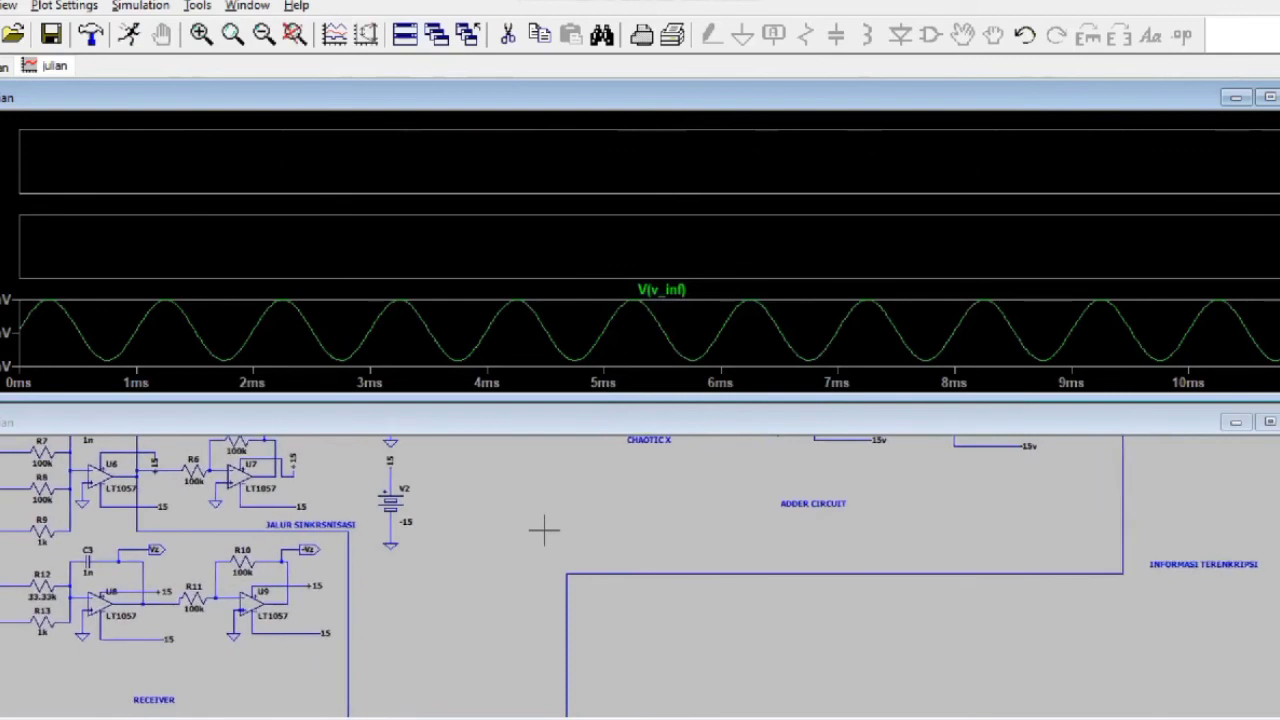
pyautogui.scroll(2, 605, 568)
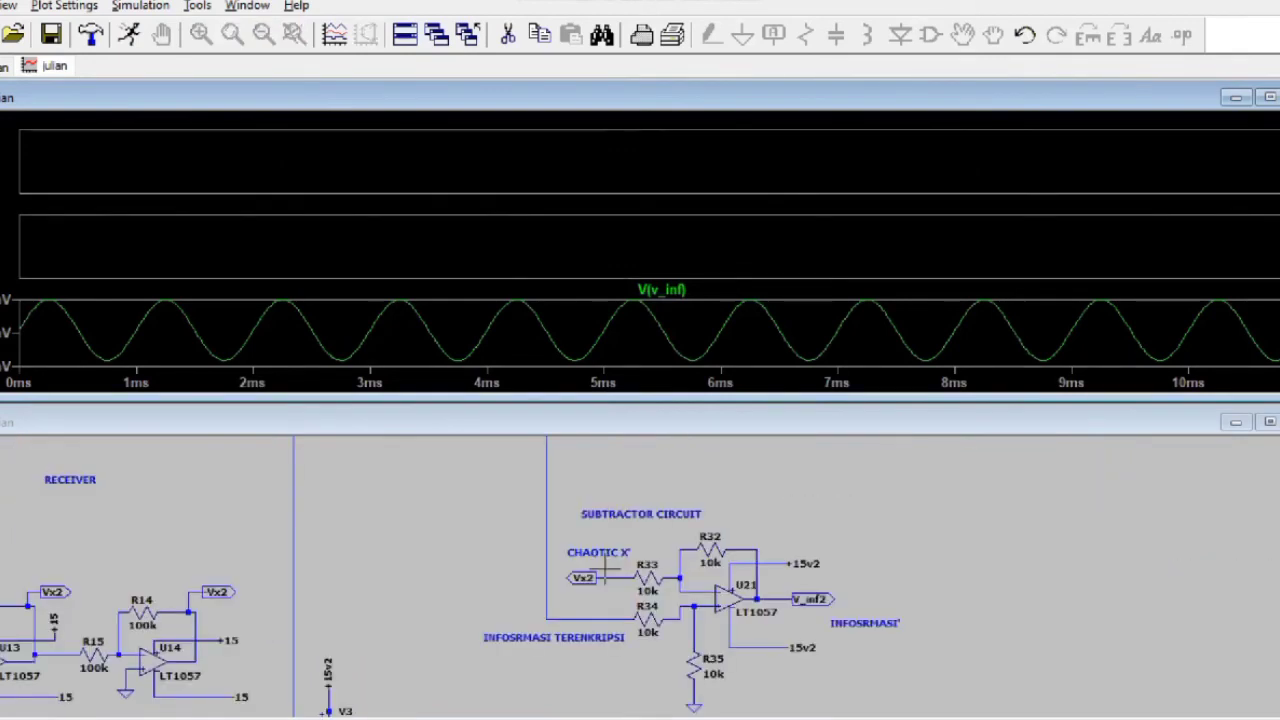
pyautogui.click(609, 577)
pyautogui.click(609, 577)
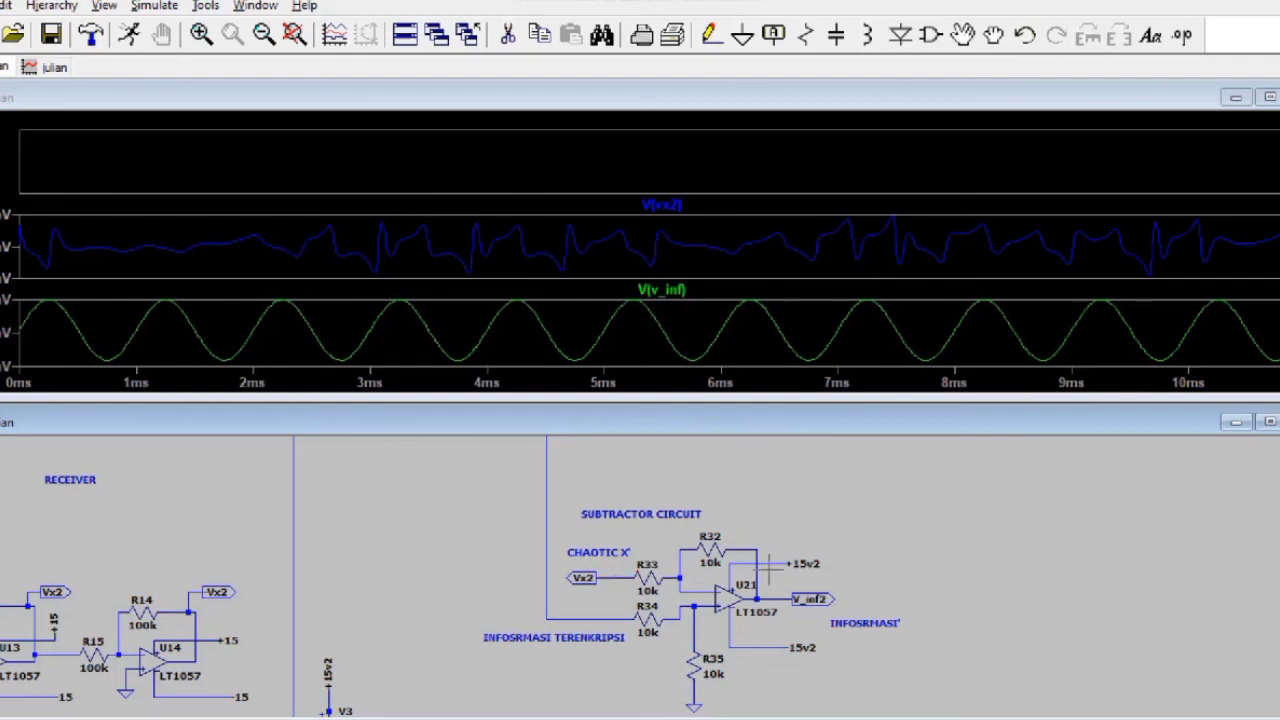
# Step: Probe the U21 V_inf2 output to plot V(v_inf2) in the top pane
pyautogui.click(751, 172)
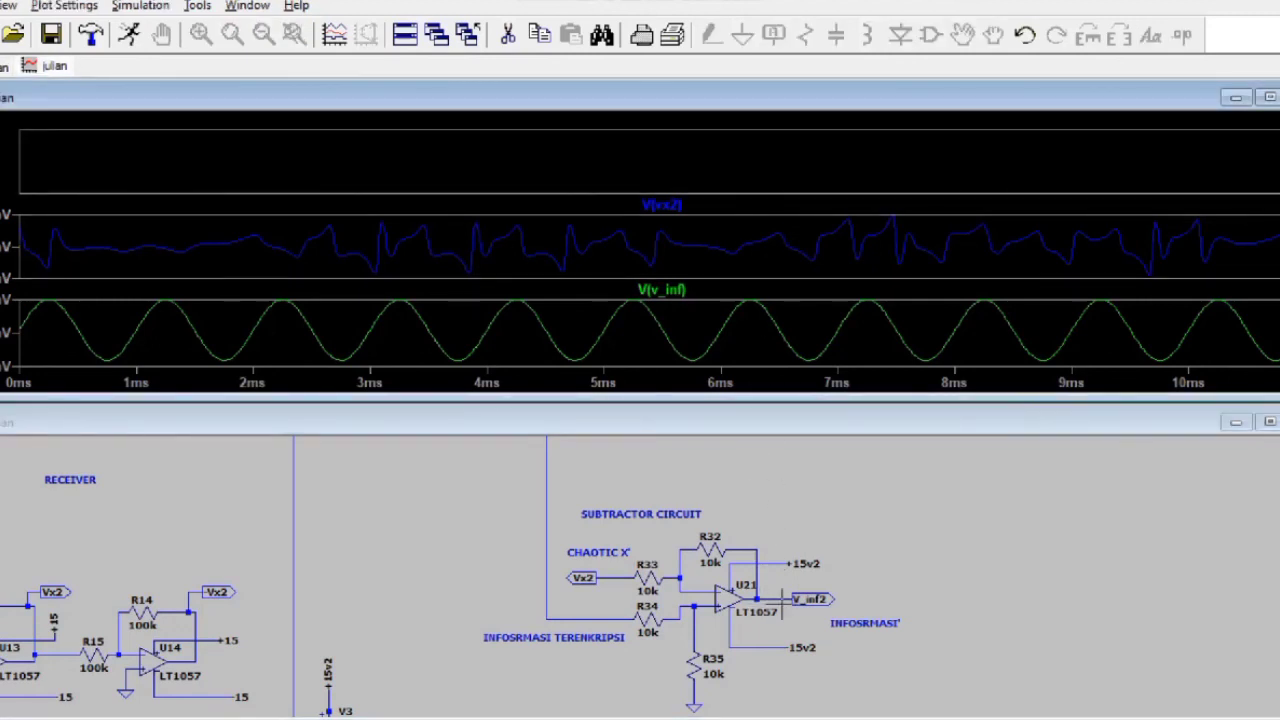
pyautogui.click(781, 600)
pyautogui.click(781, 600)
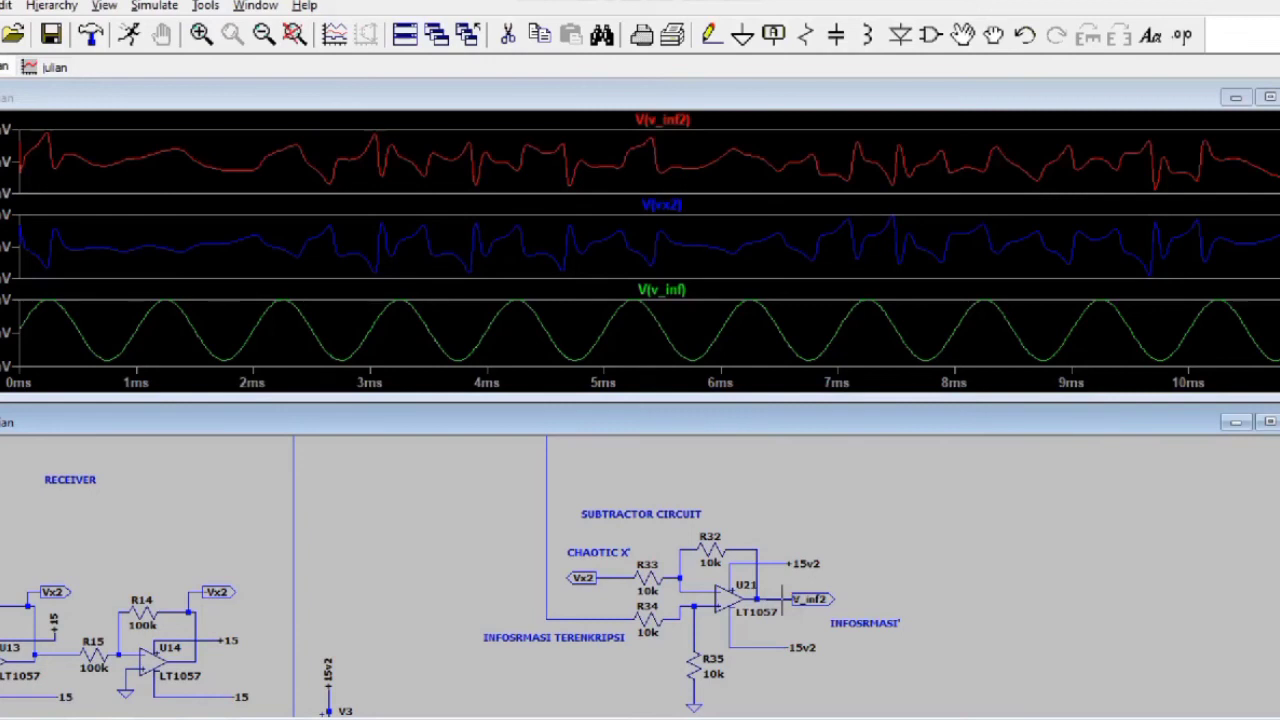
pyautogui.click(757, 600)
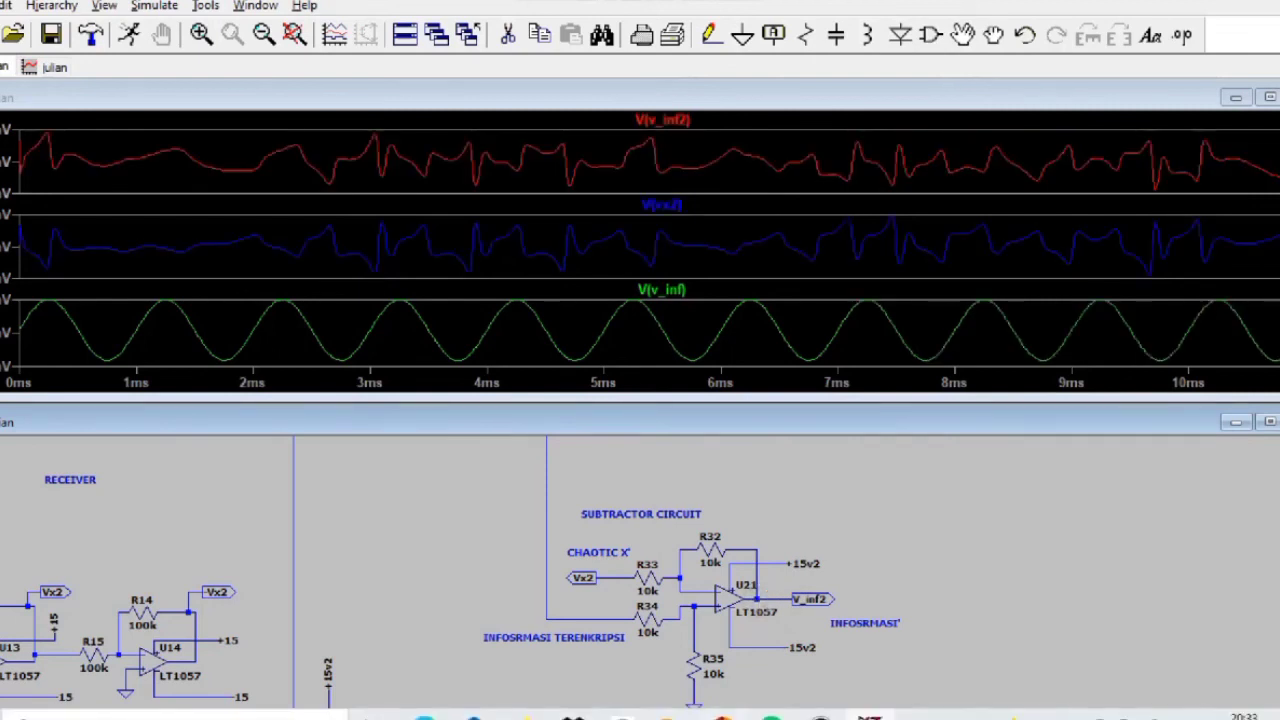
pyautogui.click(822, 714)
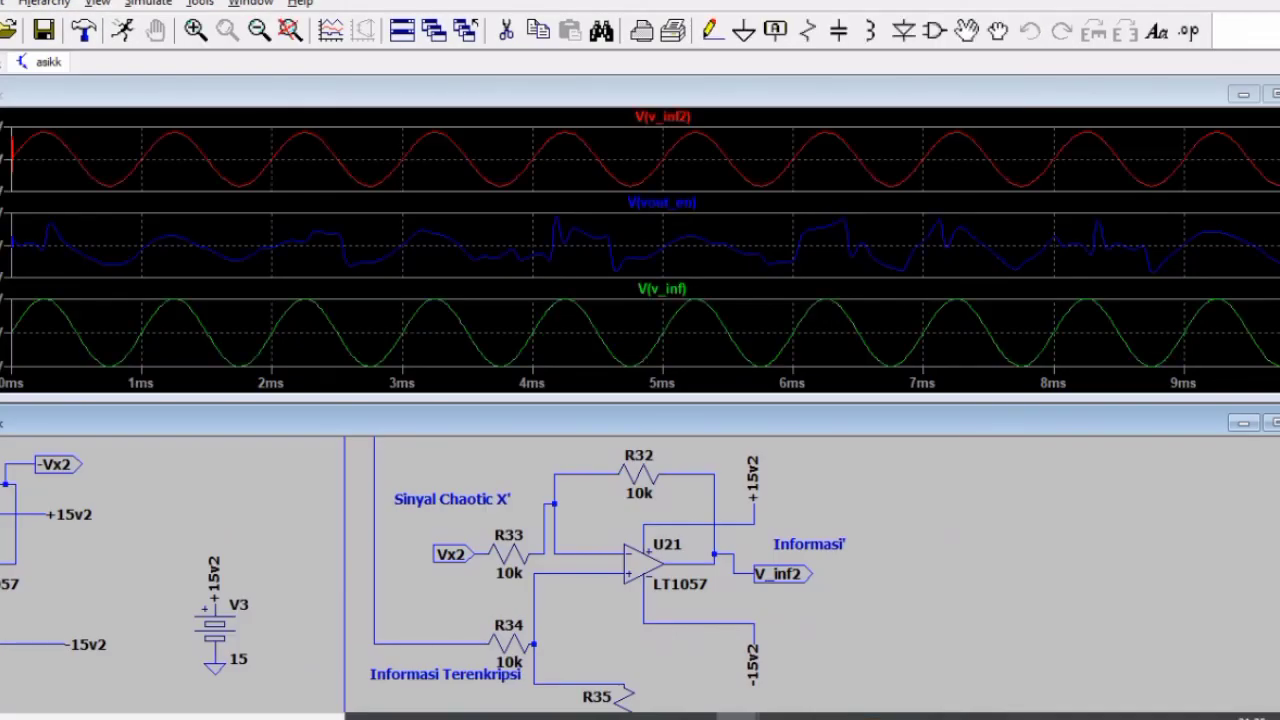
# Step: Maximize the waveform window to fill the screen
pyautogui.click(1271, 93)
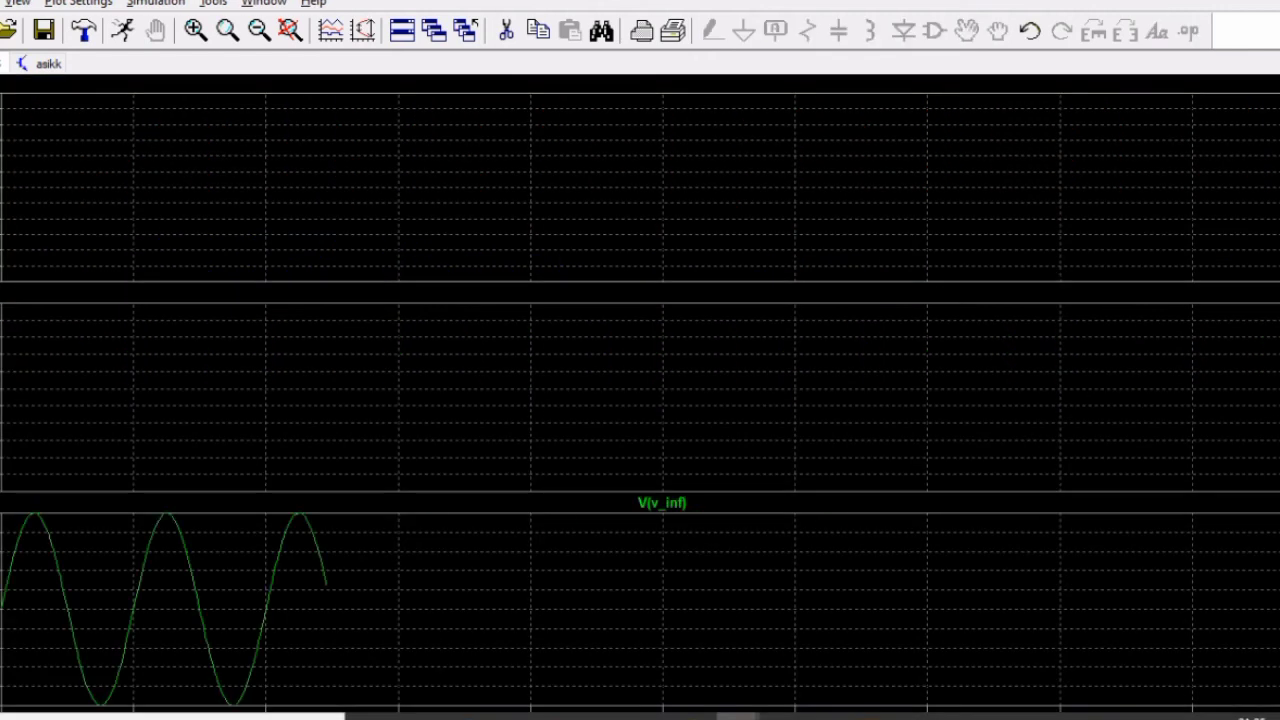